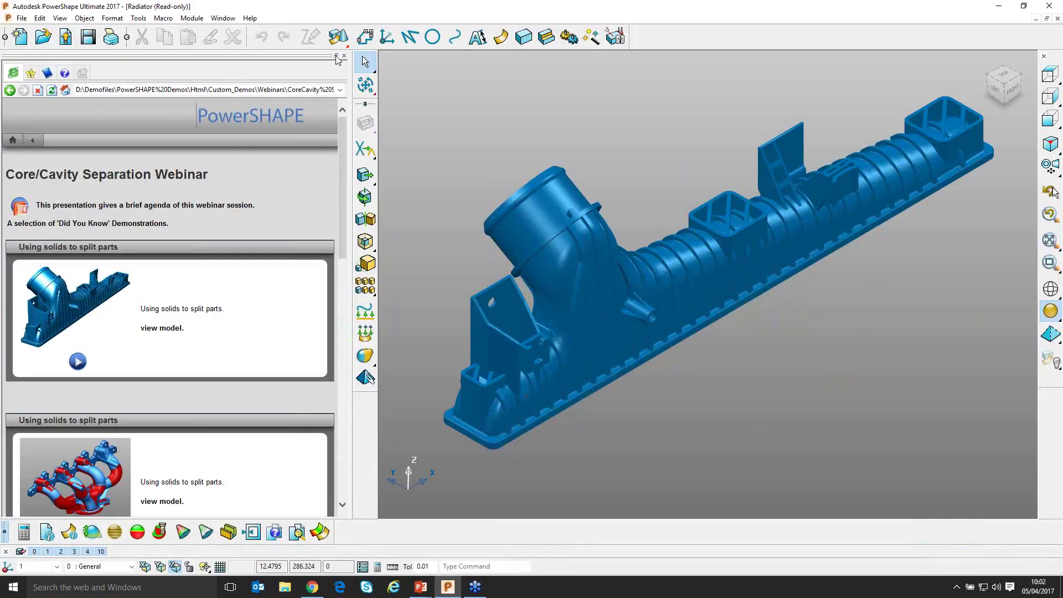
Shrink the demo browser and examine the radiator's ribbed exterior, hollow underside and angled pipe opening
click(337, 56)
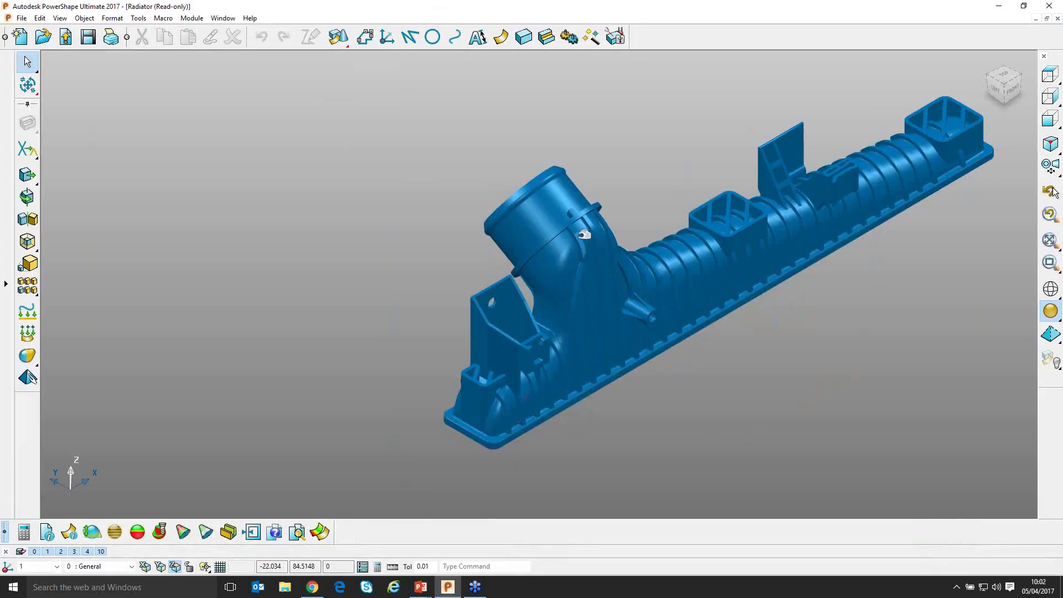
scroll(591, 232, down, 2)
shift+middle_drag(650, 241, 511, 282)
scroll(496, 256, up, 3)
click(510, 282)
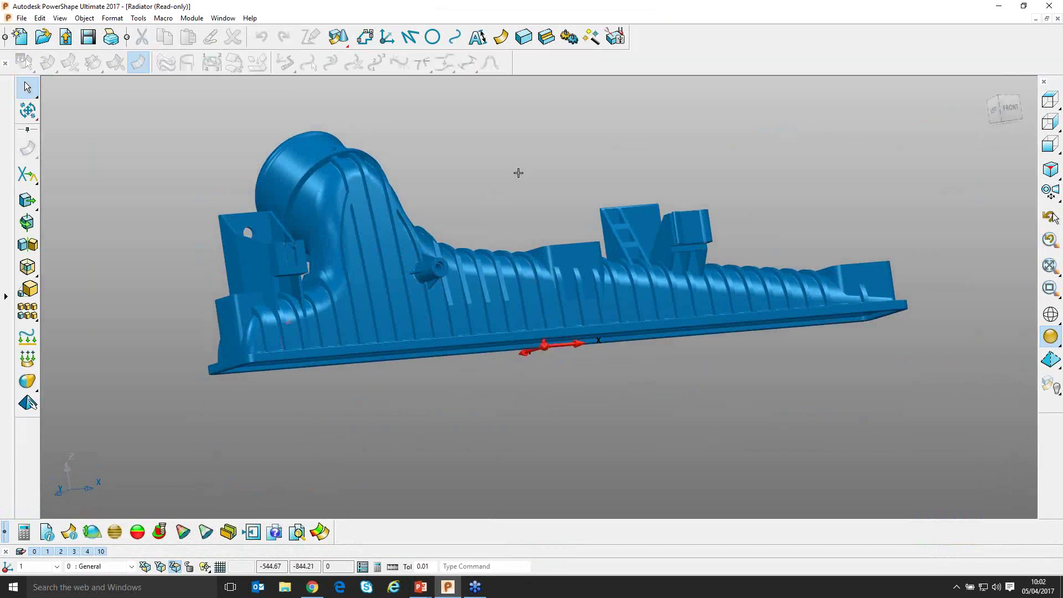
middle_drag(519, 173, 545, 247)
middle_drag(577, 289, 494, 240)
click(494, 240)
click(581, 170)
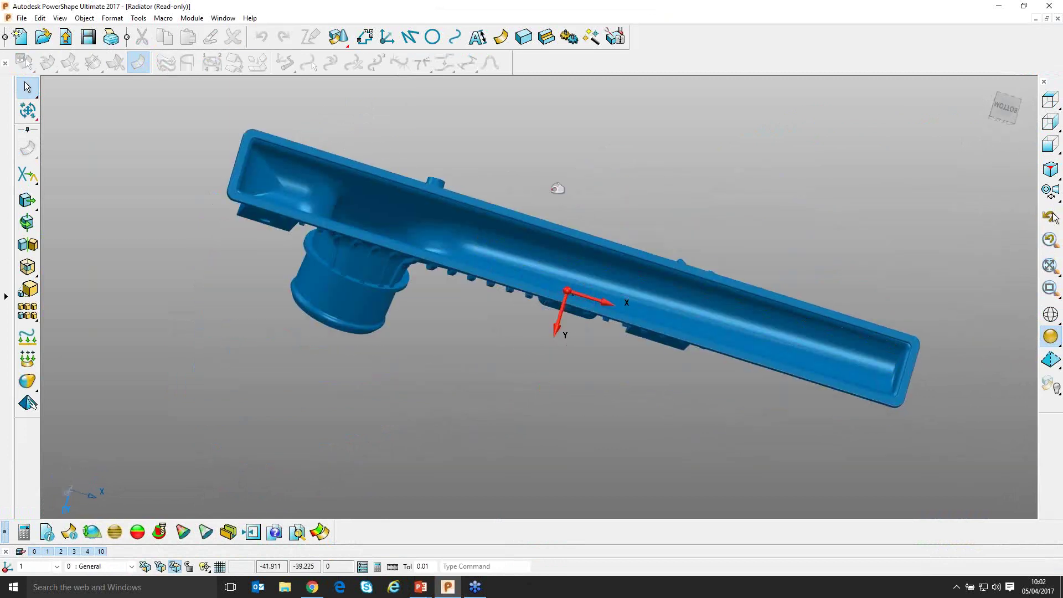
middle_drag(482, 285, 755, 310)
scroll(548, 258, up, 5)
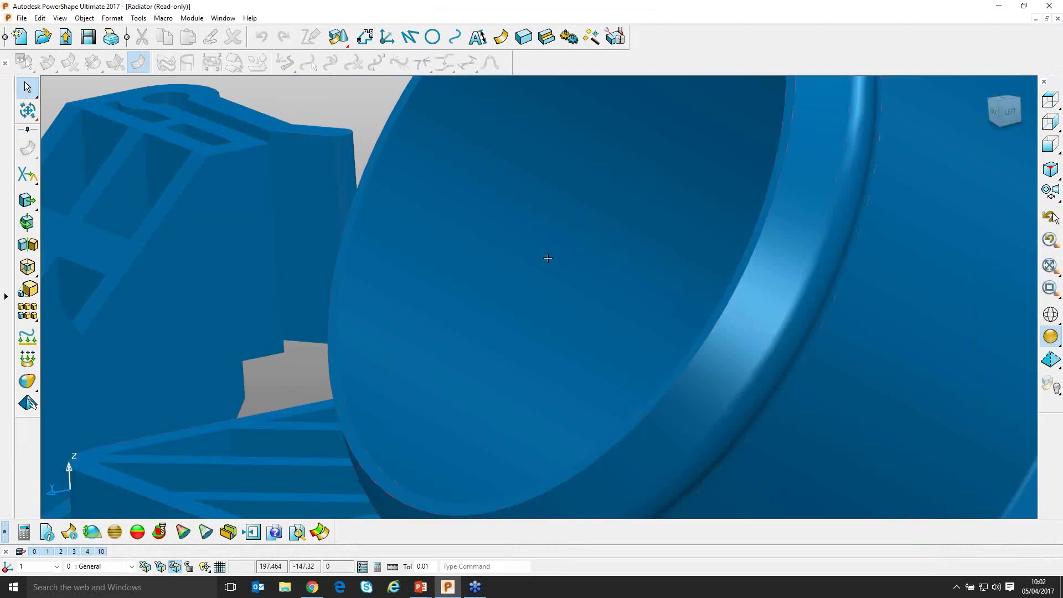
scroll(698, 368, down, 2)
shift+middle_drag(697, 368, 488, 335)
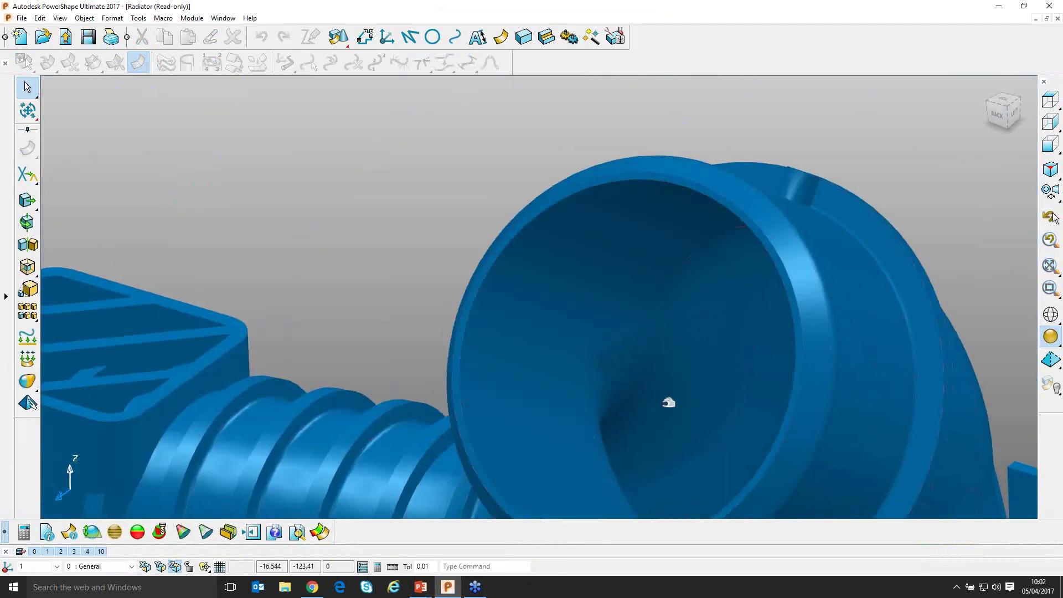
scroll(667, 394, down, 5)
middle_drag(662, 396, 643, 188)
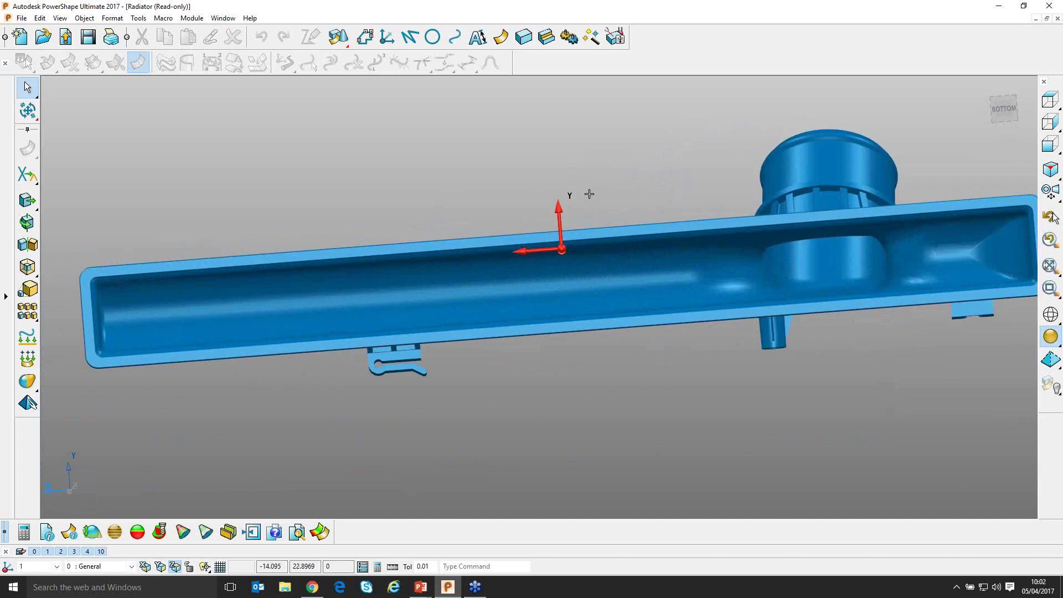
Move the pipe opening's rim face, the side boss's end face and the base flange's underside face to level 1 and hide that level
middle_drag(674, 183, 460, 280)
scroll(576, 213, up, 8)
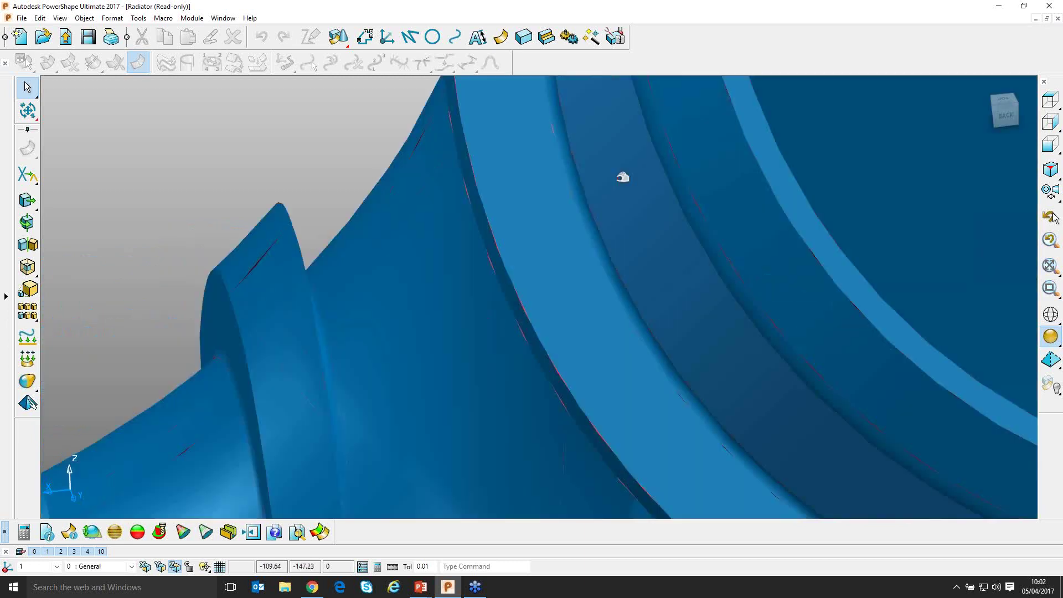
click(782, 168)
scroll(700, 207, down, 5)
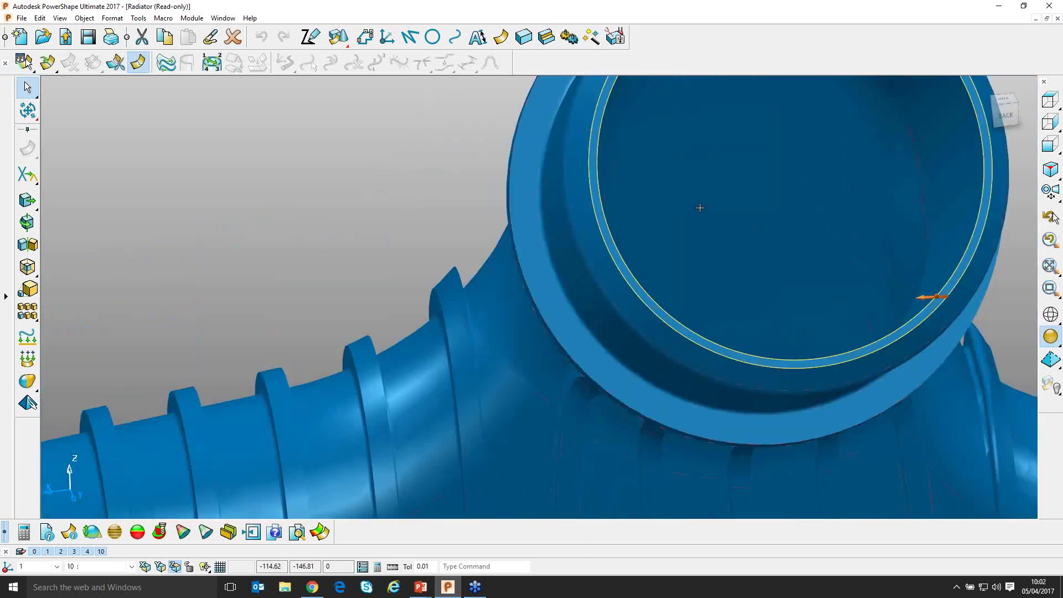
shift+middle_drag(700, 207, 635, 177)
middle_drag(570, 188, 649, 301)
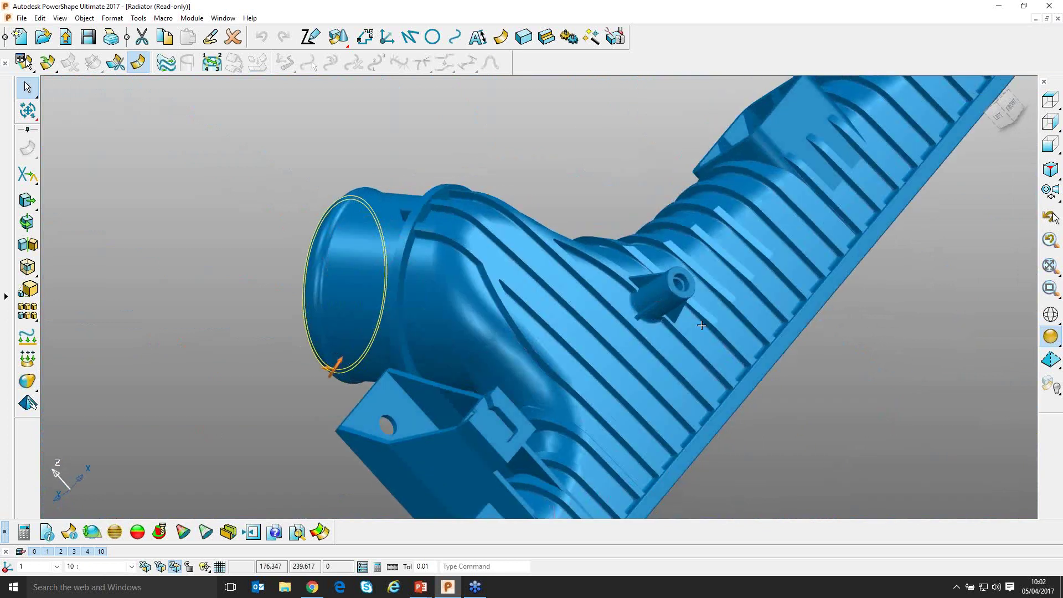
ctrl+shift+middle_drag(650, 239, 702, 326)
click(572, 245)
scroll(637, 271, down, 3)
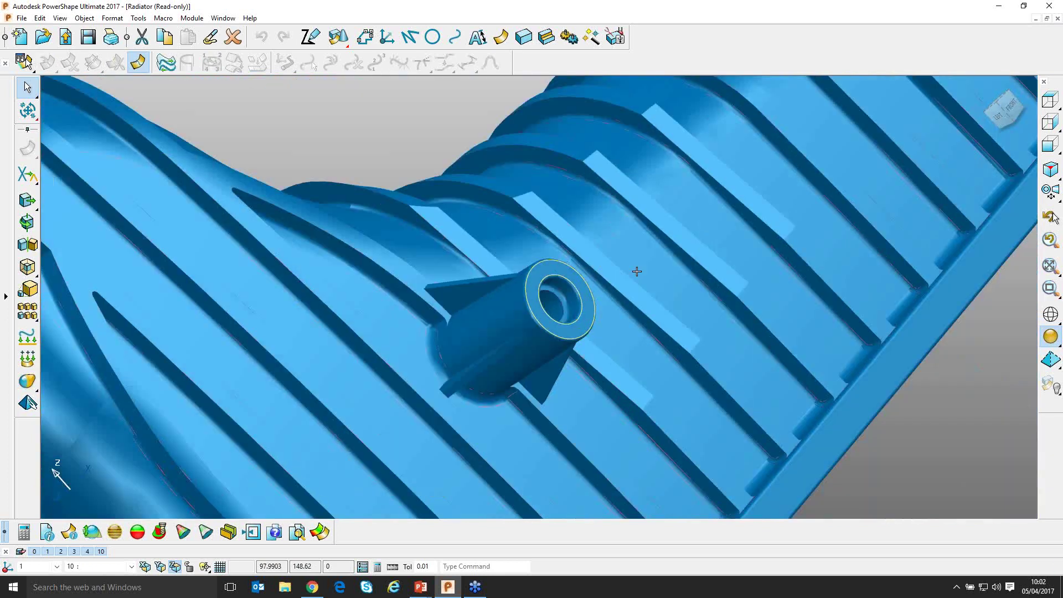
scroll(637, 271, down, 4)
shift+middle_drag(658, 358, 745, 221)
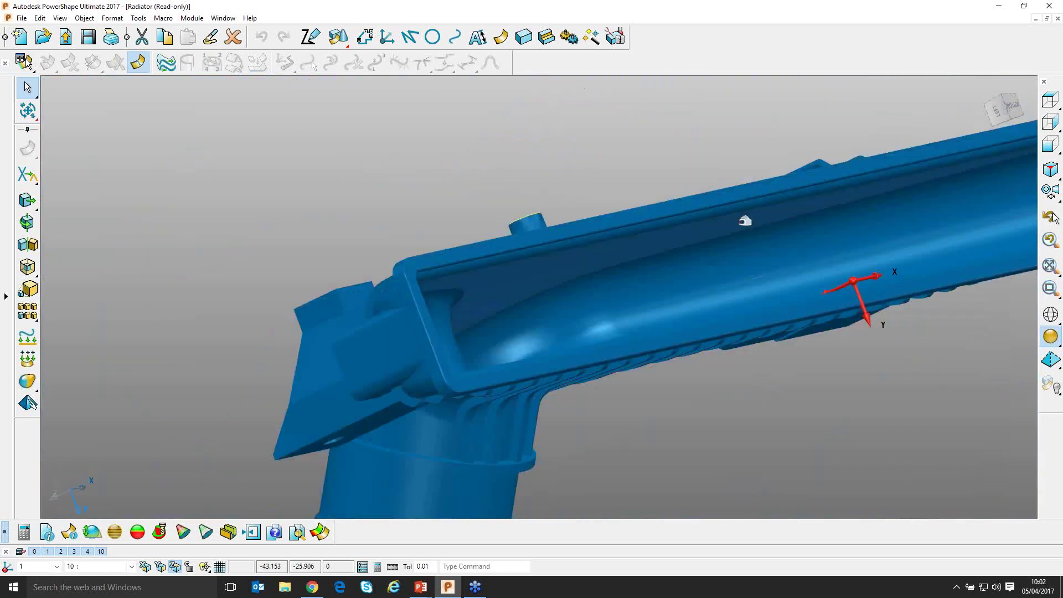
scroll(687, 284, up, 5)
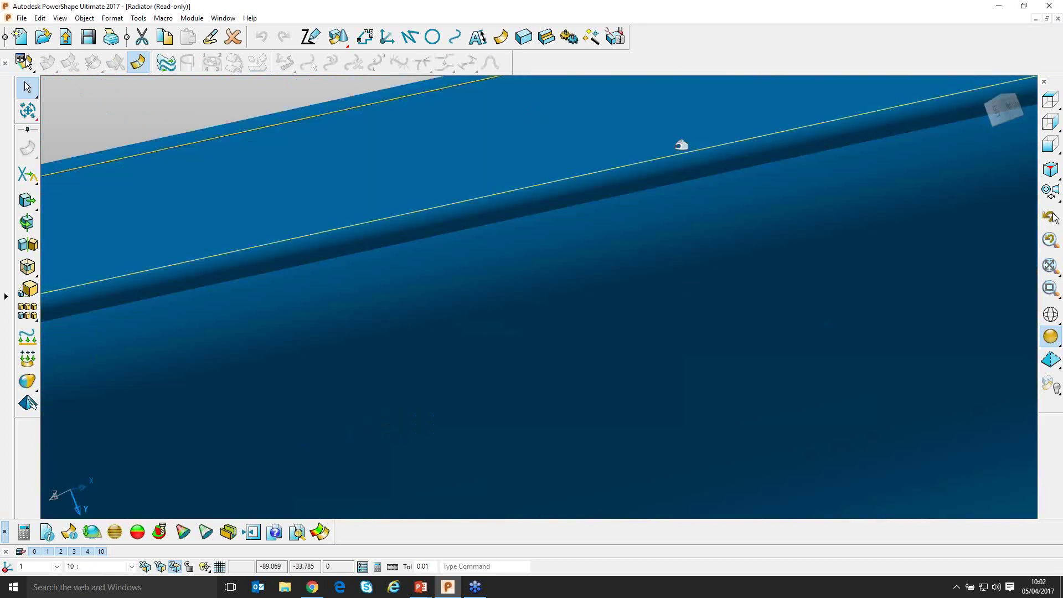
scroll(681, 145, down, 5)
middle_drag(681, 150, 562, 268)
scroll(554, 315, up, 3)
scroll(424, 377, down, 3)
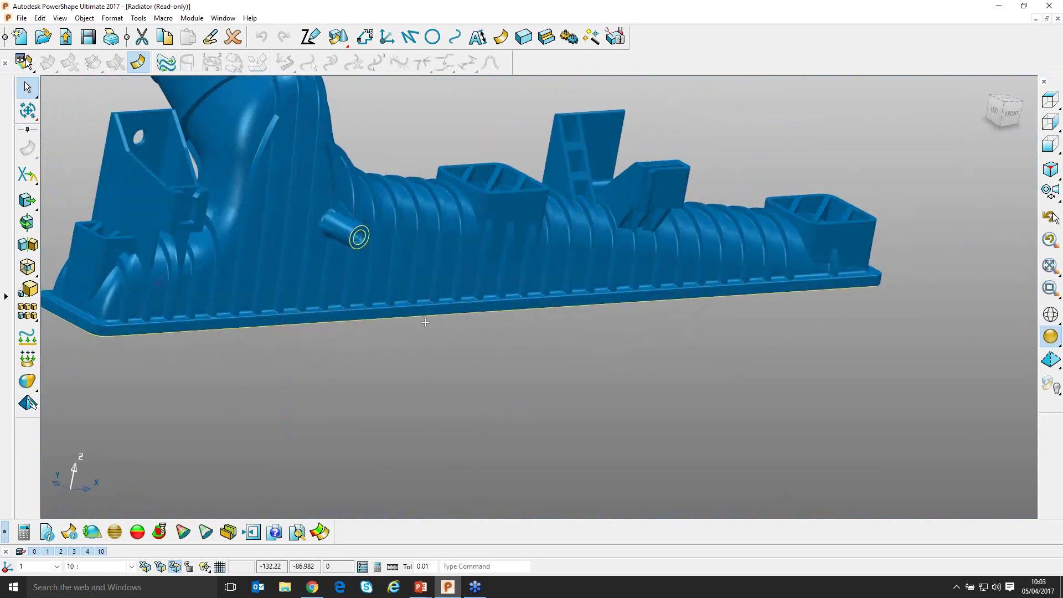
click(49, 555)
Select all the remaining radiator surfaces and convert them into solids
middle_drag(326, 332, 500, 297)
scroll(334, 398, down, 2)
click(500, 296)
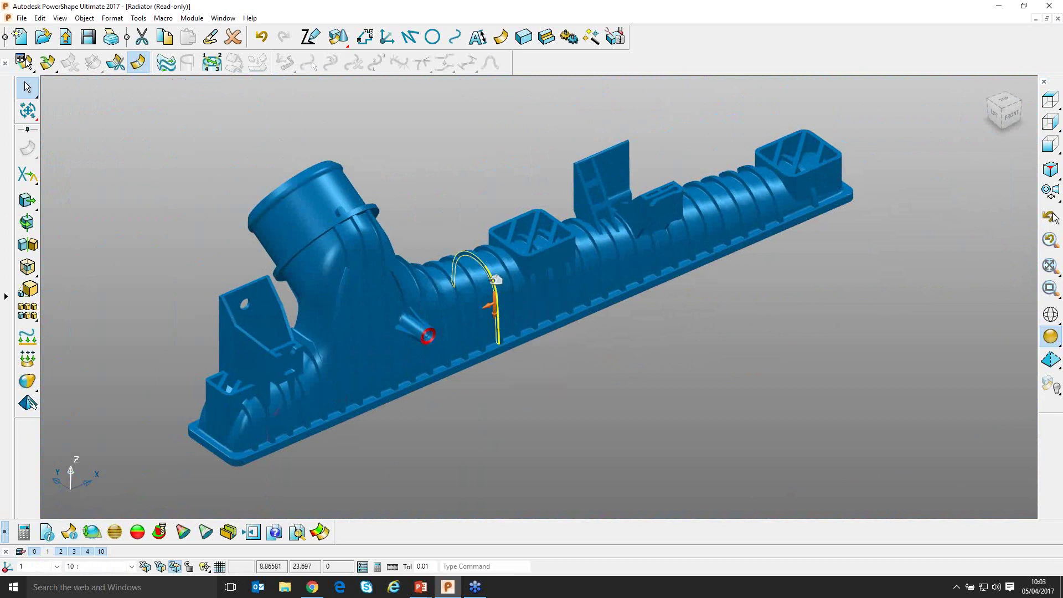
click(446, 188)
scroll(447, 197, down, 2)
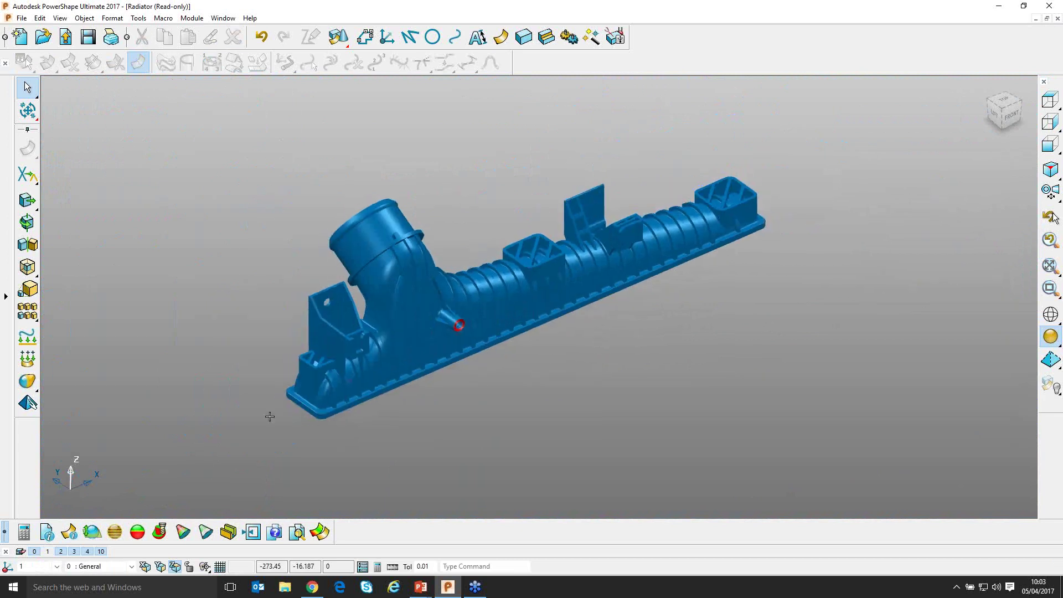
drag(211, 462, 435, 320)
drag(778, 155, 809, 148)
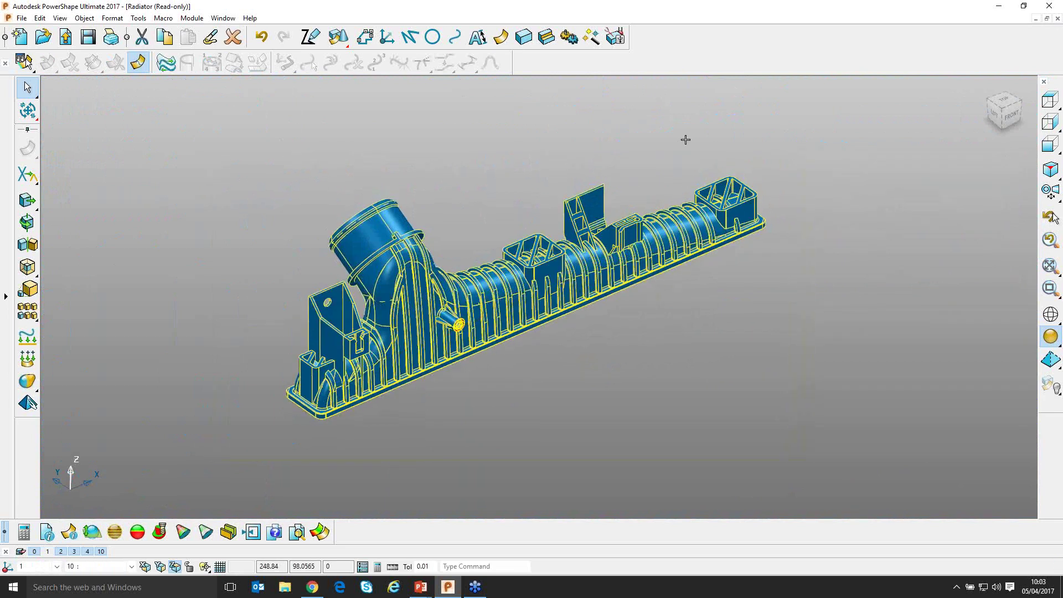
click(523, 37)
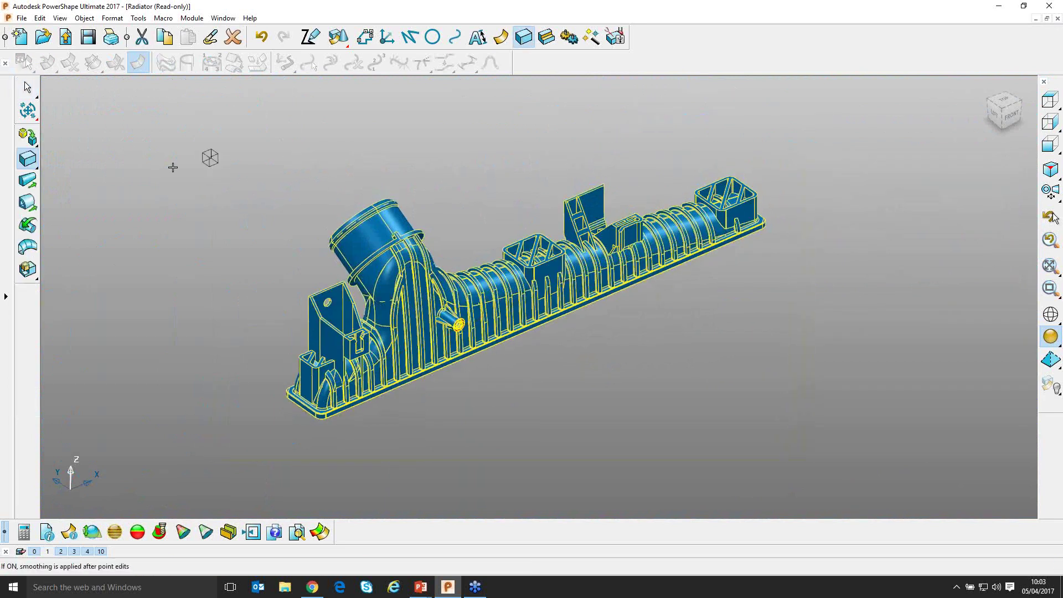
click(29, 137)
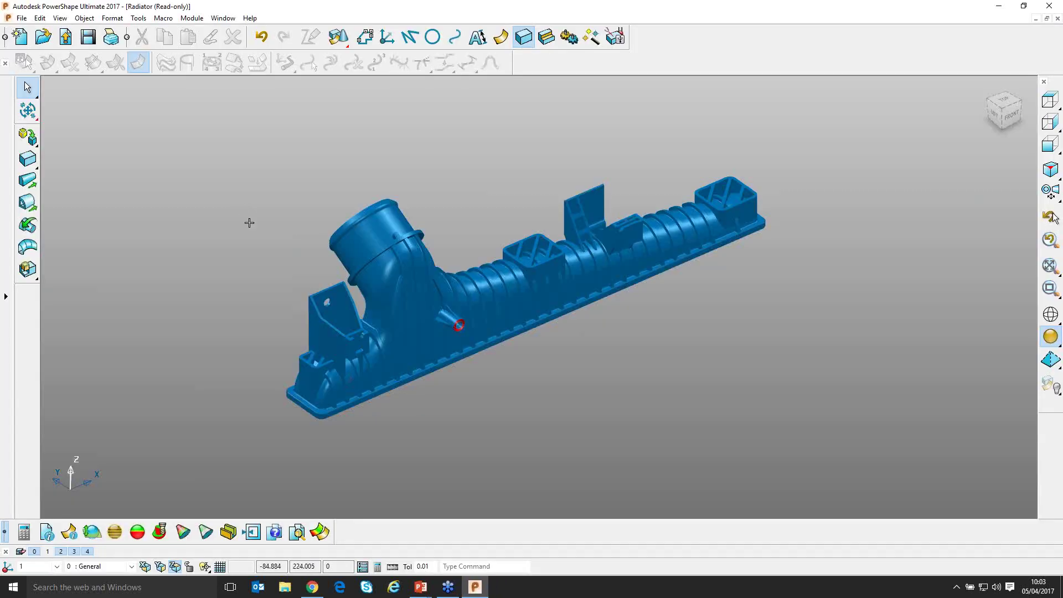
Hide the radiator's outer solid and examine the inner core solid from several angles
middle_drag(300, 274, 287, 294)
click(408, 304)
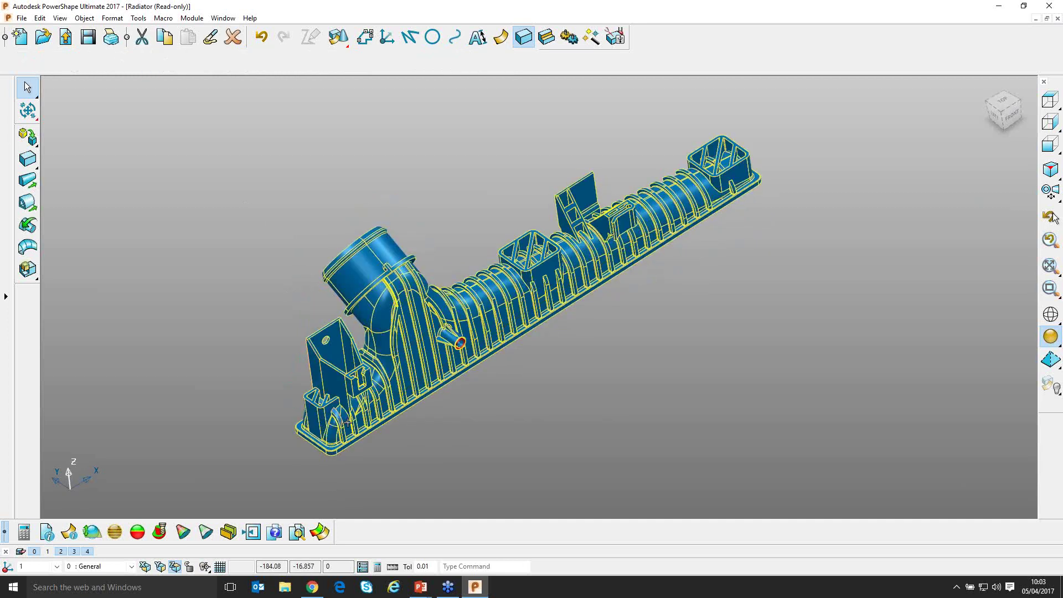
scroll(347, 331, up, 3)
middle_drag(348, 331, 471, 231)
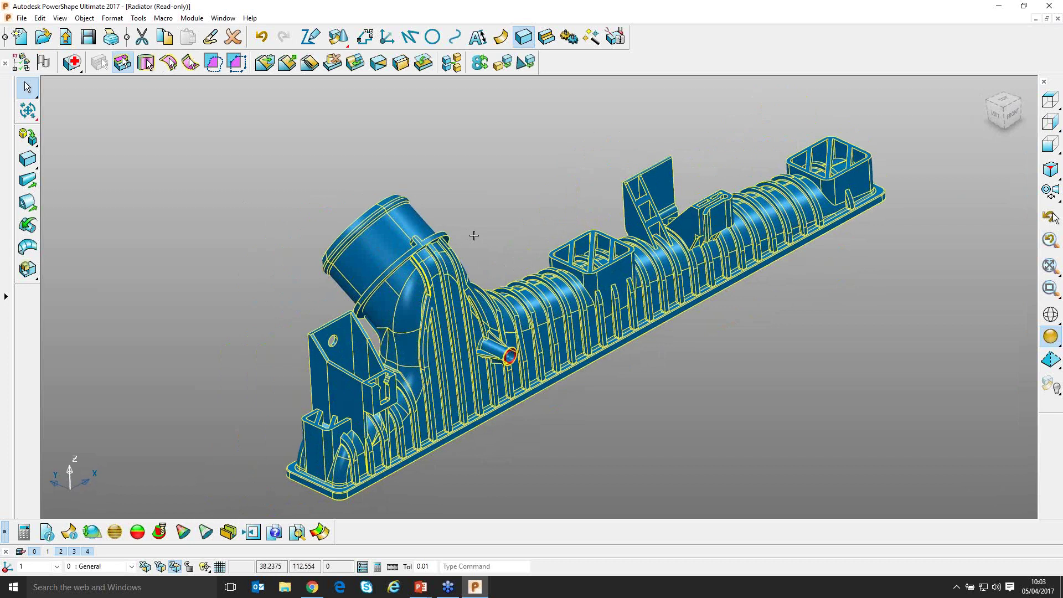
key(ctrl+j)
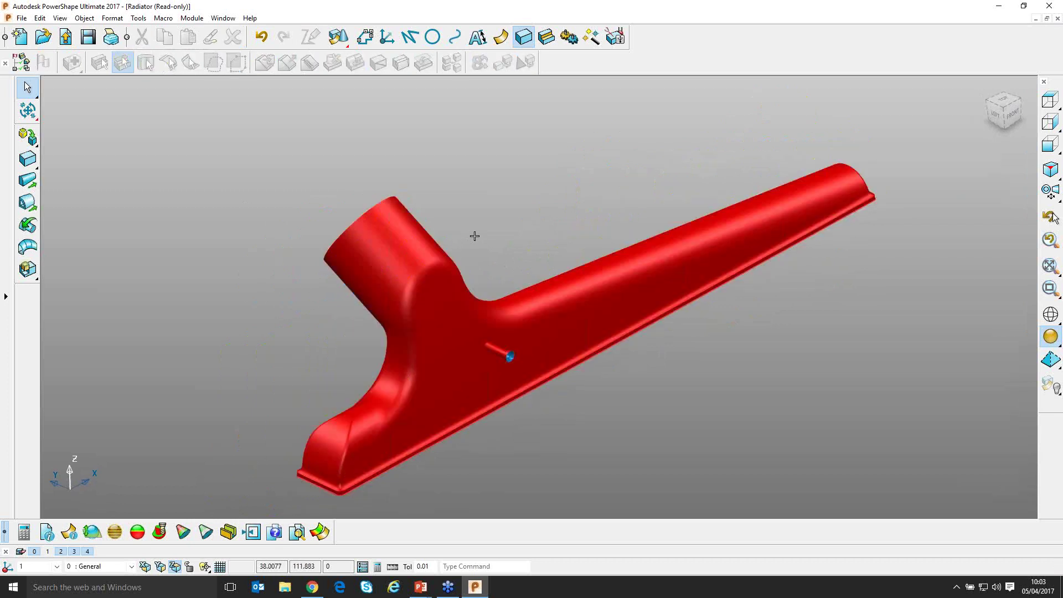
middle_drag(421, 283, 717, 361)
scroll(608, 373, up, 2)
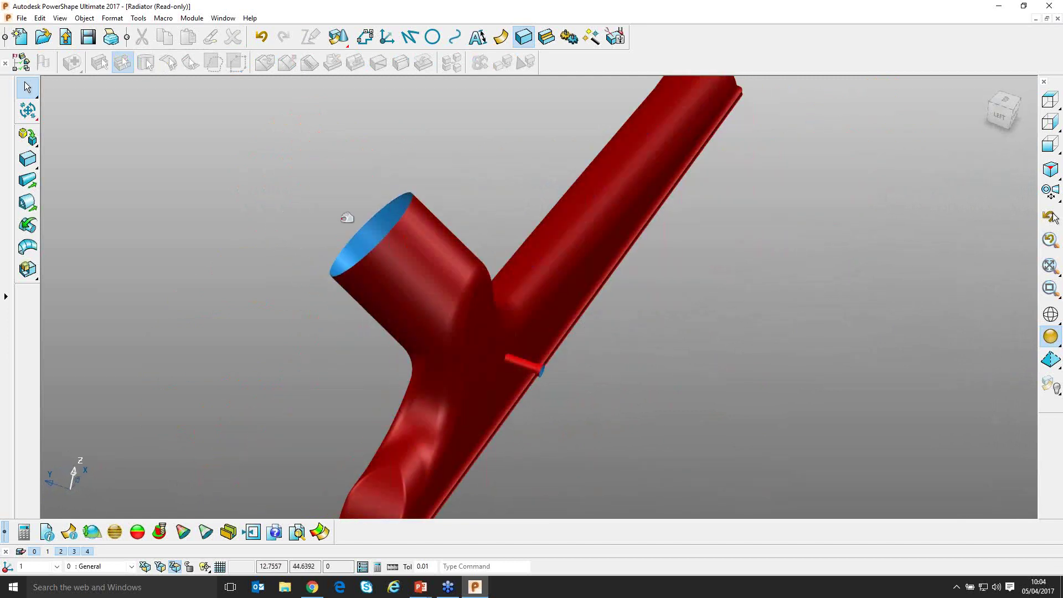
Show the outer solid again, deselect it and review the radiator's exterior
scroll(541, 234, down, 3)
middle_drag(541, 233, 497, 220)
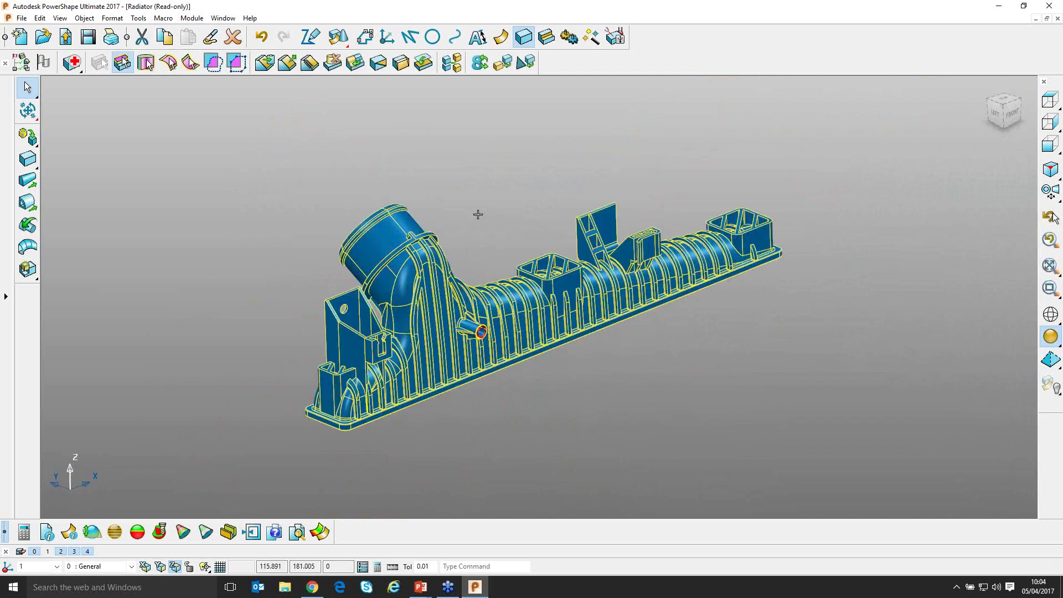
scroll(553, 240, up, 5)
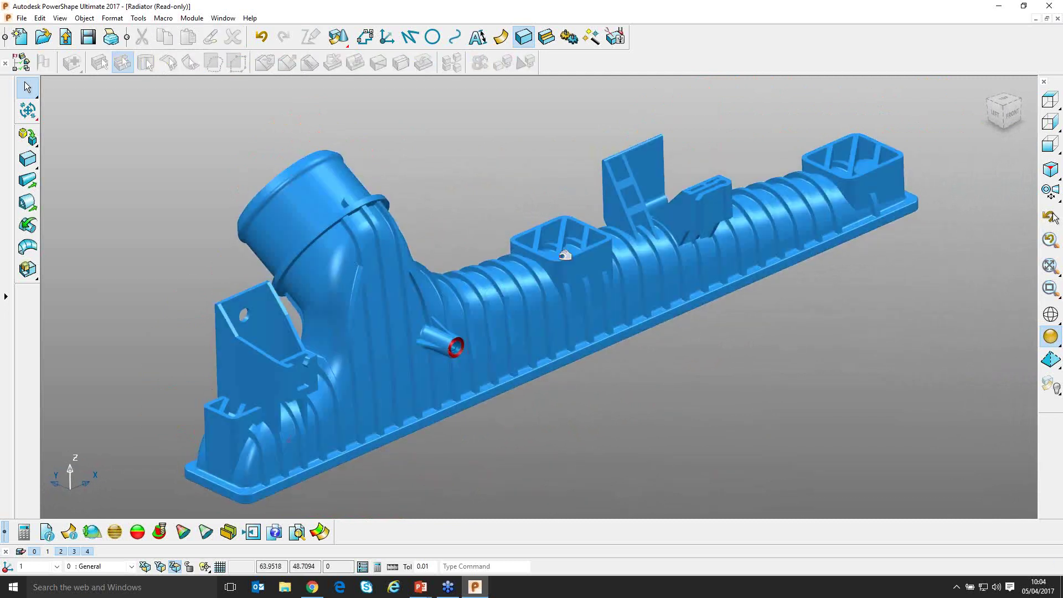
scroll(565, 256, down, 3)
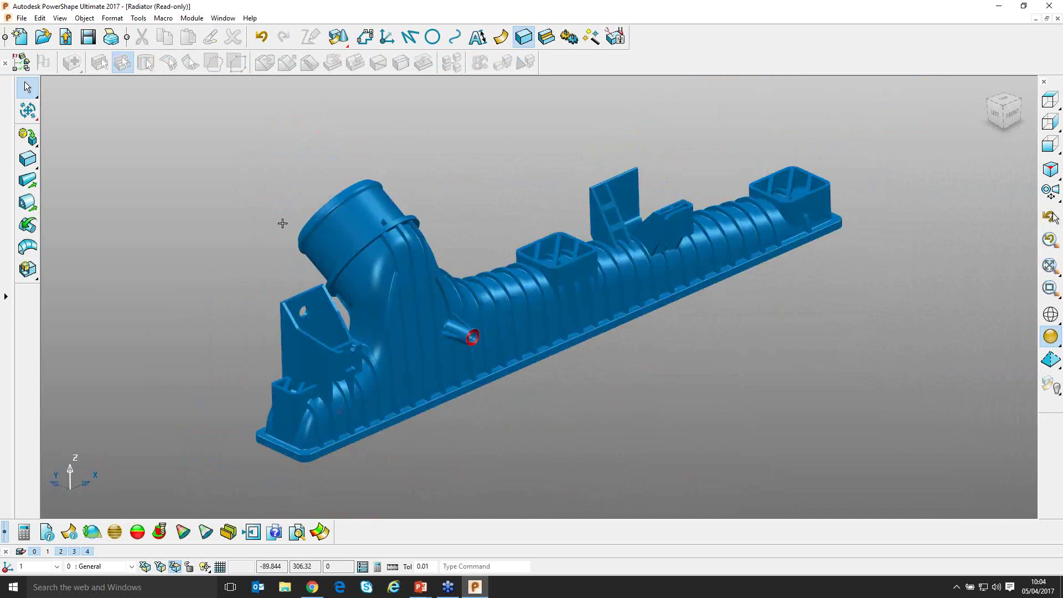
Open the Manifold model from the second 'Using solids to split parts' demo entry and shrink the demo browser
click(6, 299)
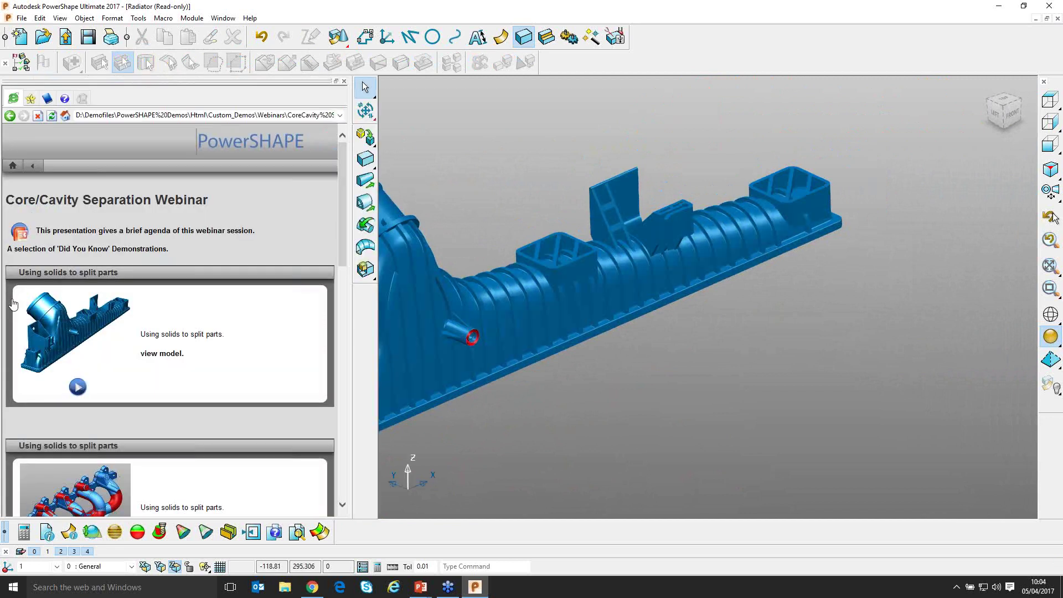
scroll(156, 274, down, 5)
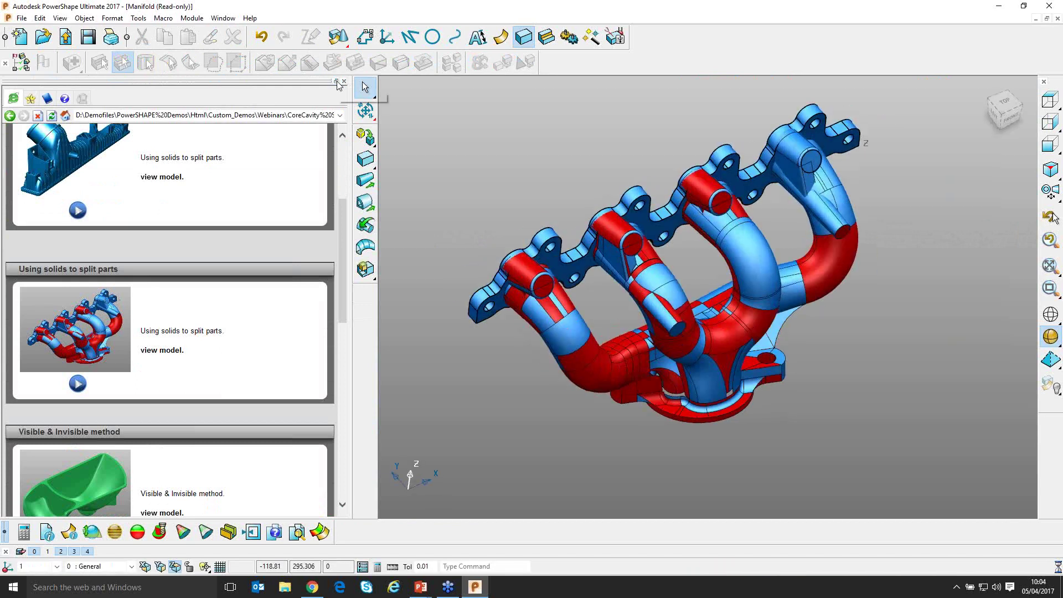
click(337, 82)
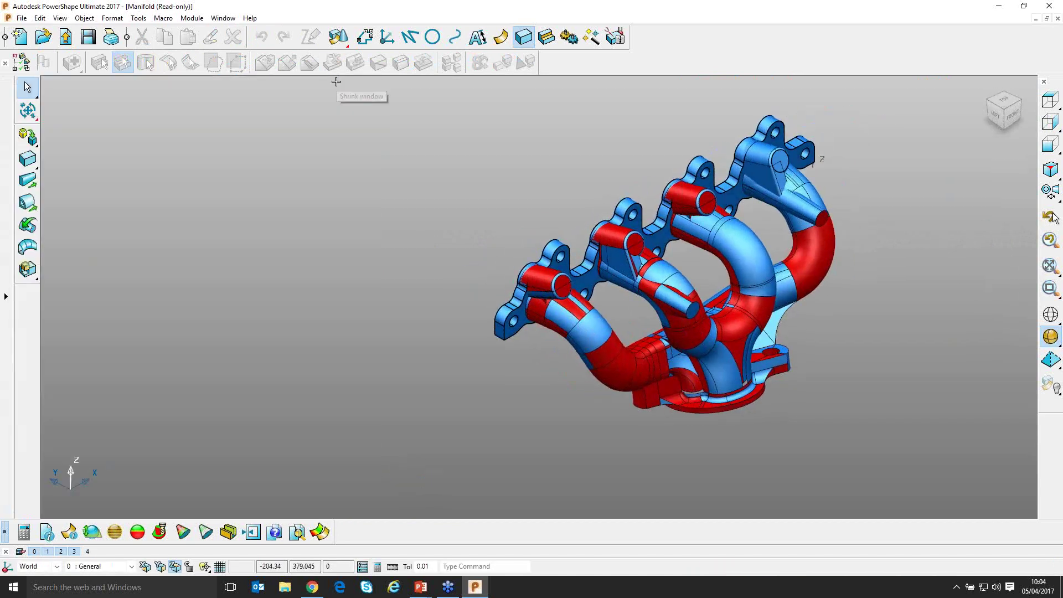
Examine the manifold's tubes, bosses and mounting flanges from several sides, checking one tube surface
click(605, 333)
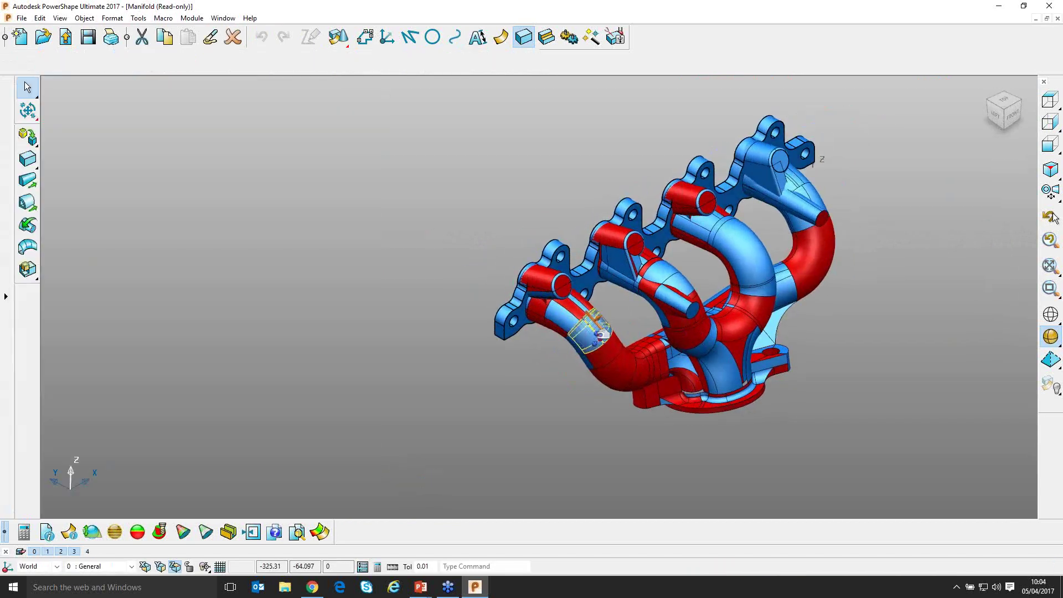
click(458, 357)
middle_drag(459, 357, 547, 225)
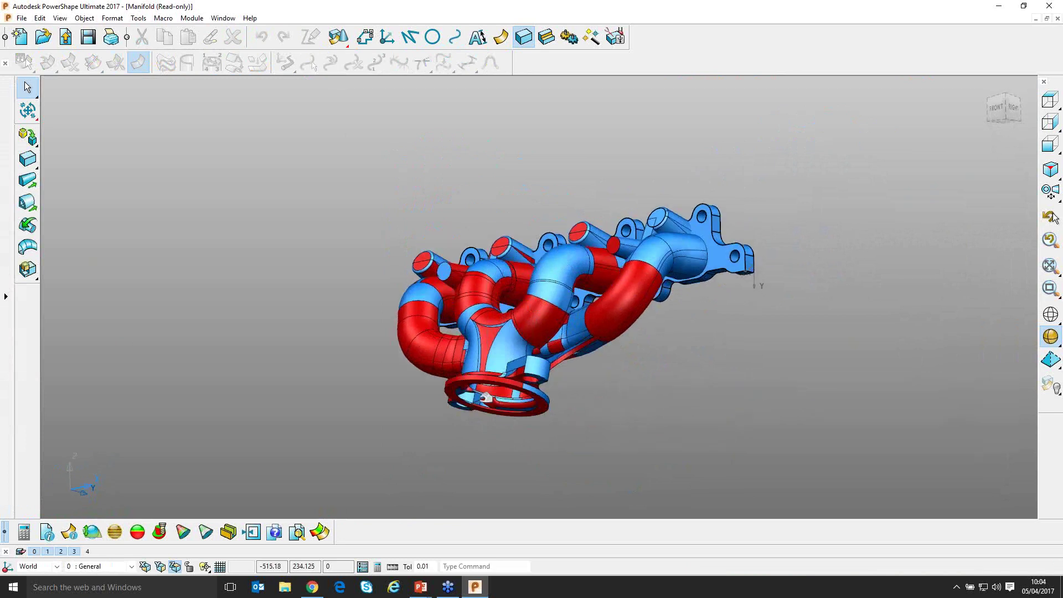
middle_drag(485, 398, 665, 280)
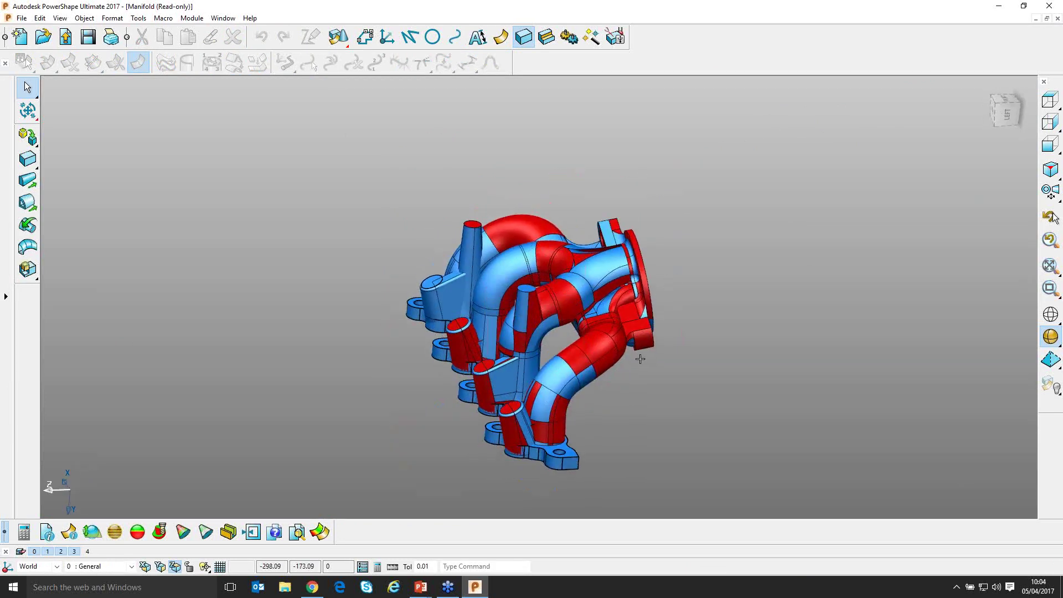
scroll(640, 359, up, 5)
middle_drag(640, 359, 679, 332)
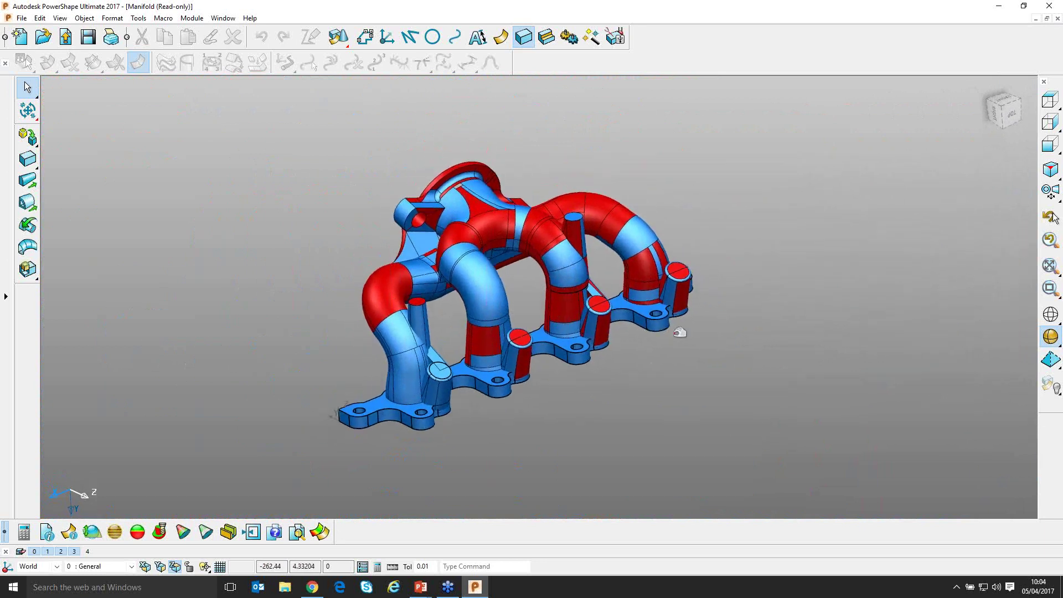
Convert all the manifold surfaces into a solid and dismiss the unused-surfaces report
drag(240, 462, 760, 135)
middle_drag(615, 140, 384, 180)
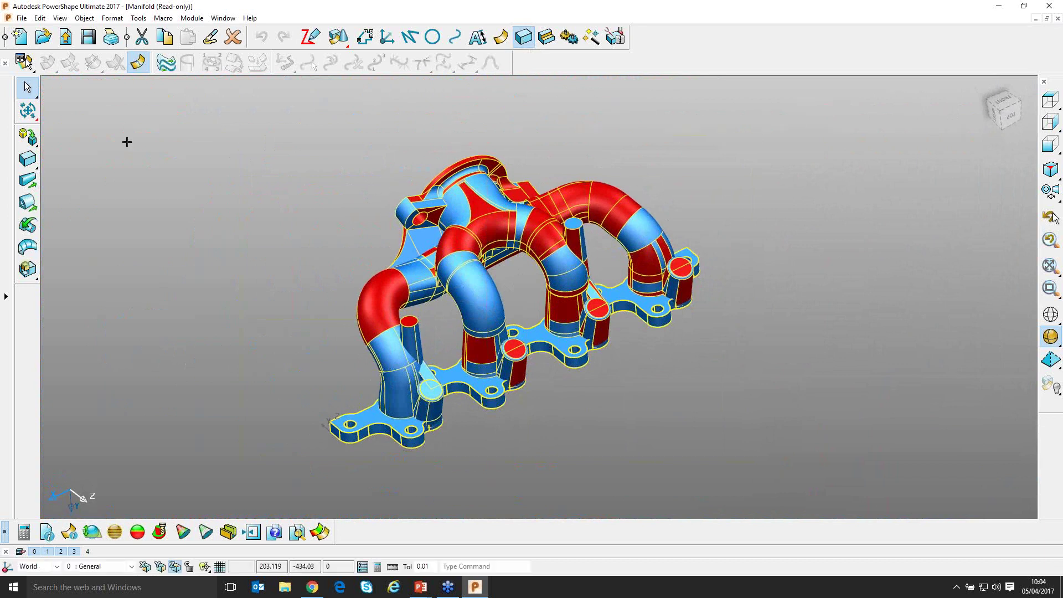
click(28, 136)
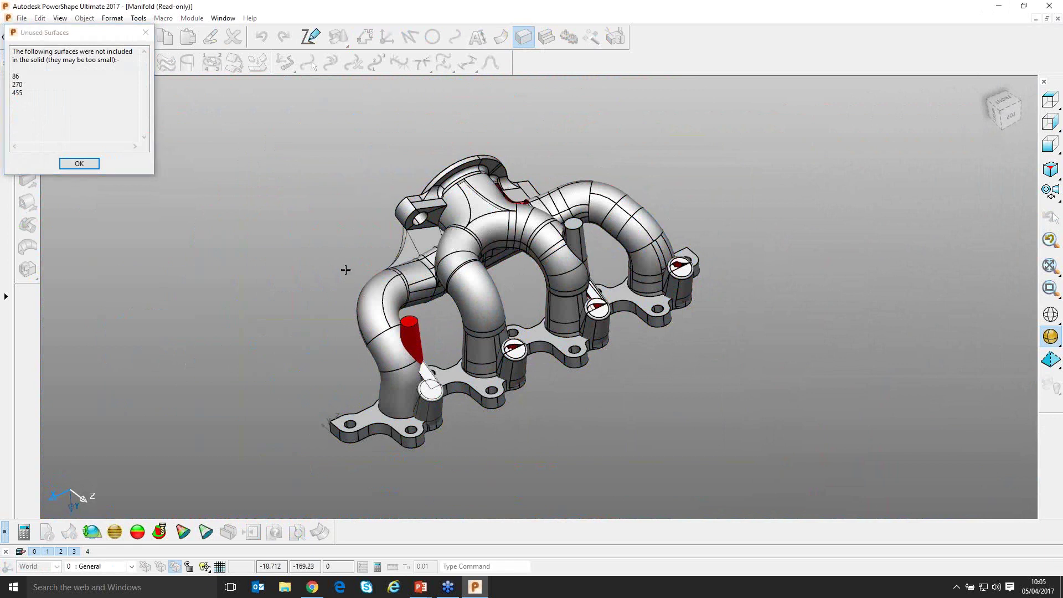
ctrl+middle_drag(343, 271, 344, 232)
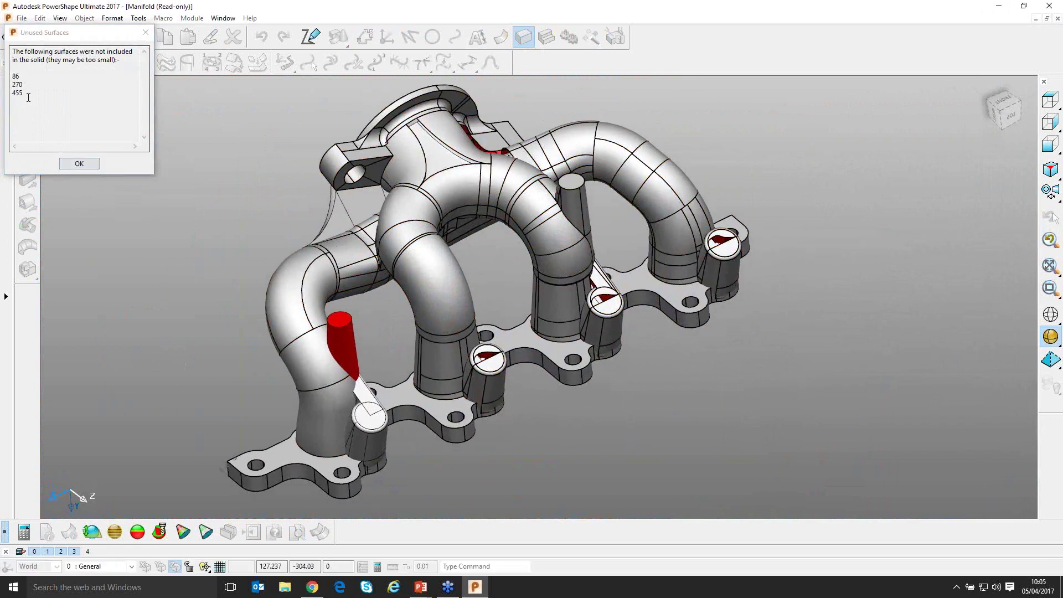
click(79, 165)
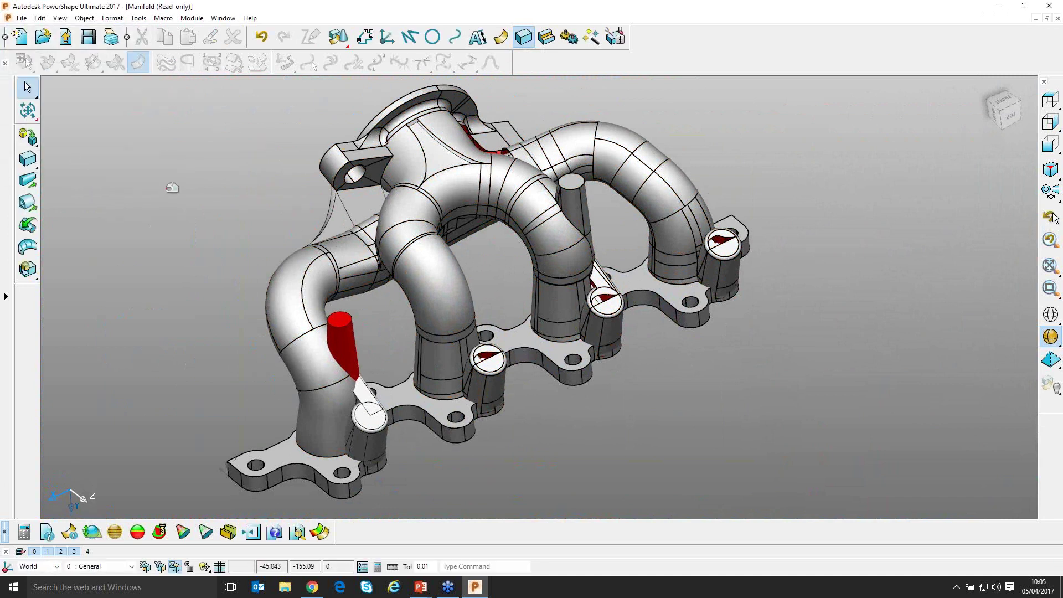
Remove the manifold's outer solid from view to expose the inner core tubes
click(303, 292)
middle_drag(300, 293, 357, 310)
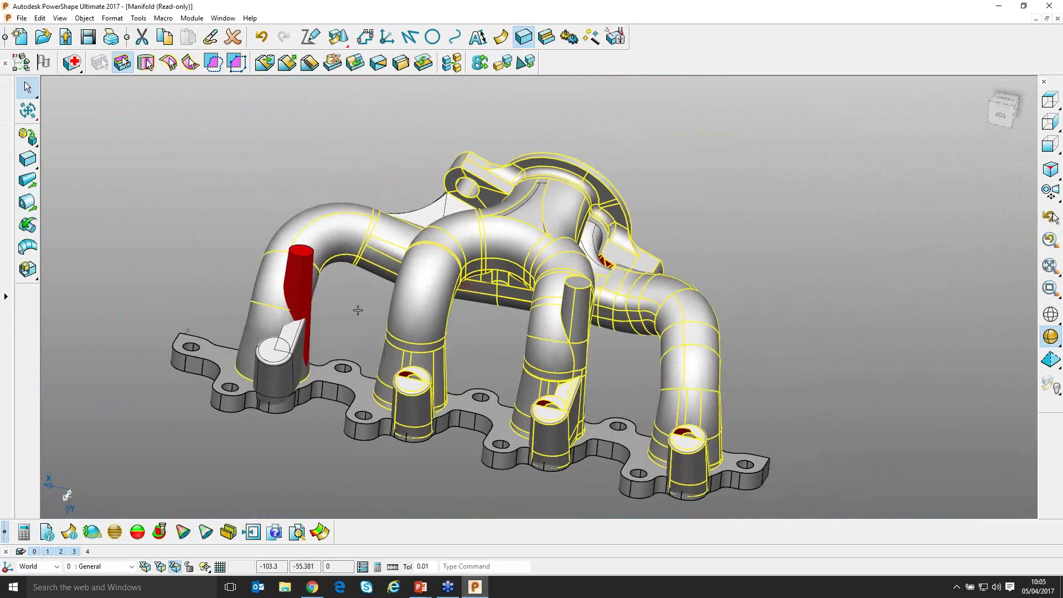
key(Delete)
middle_drag(369, 310, 370, 323)
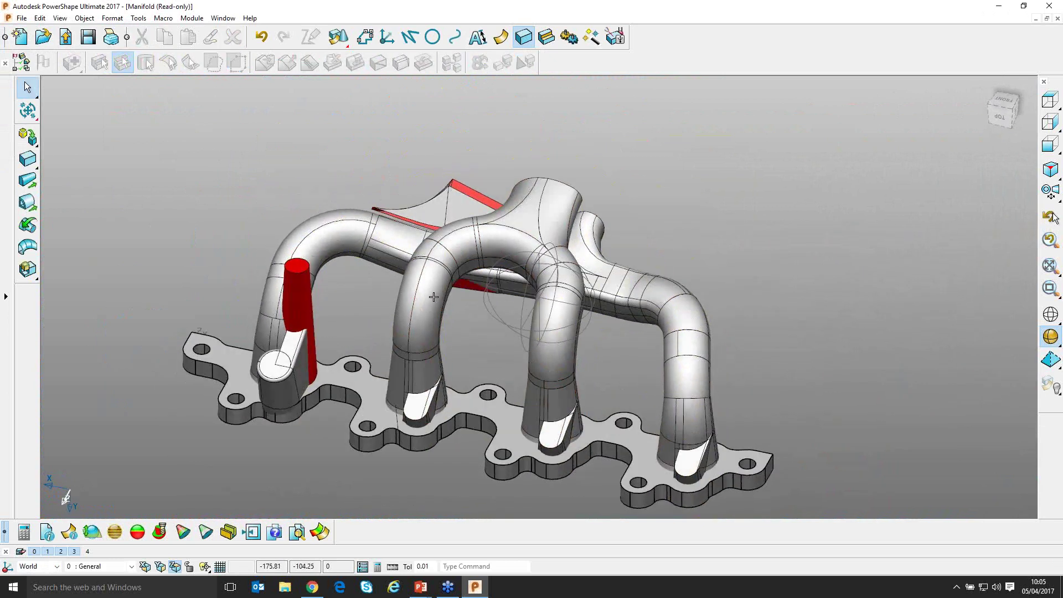
Check the two inner core solids by selecting each, and remove the middle pair of tubes from view
click(433, 297)
click(346, 233)
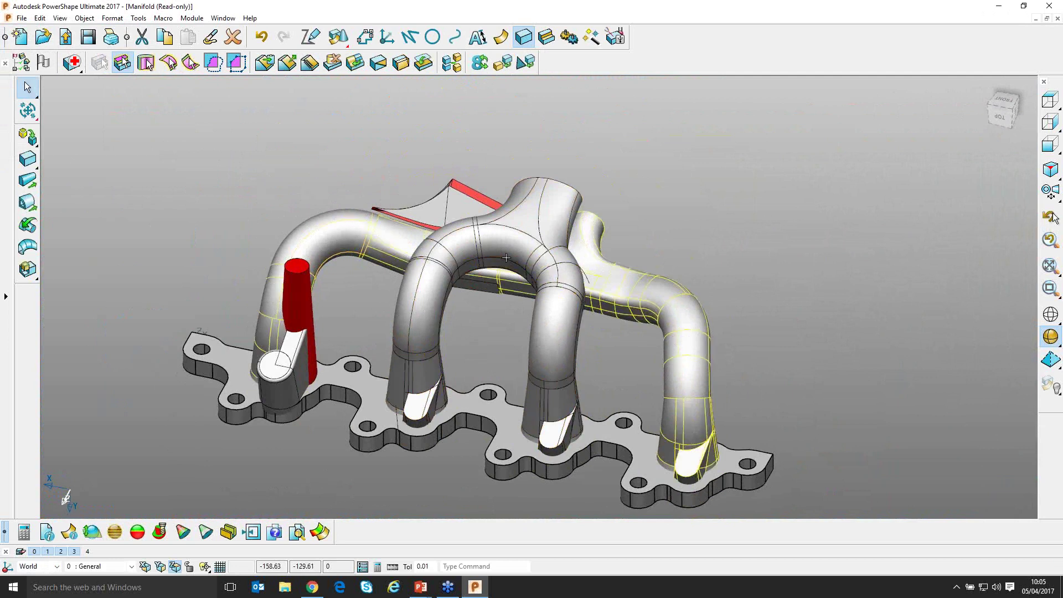
middle_drag(506, 257, 480, 276)
click(427, 249)
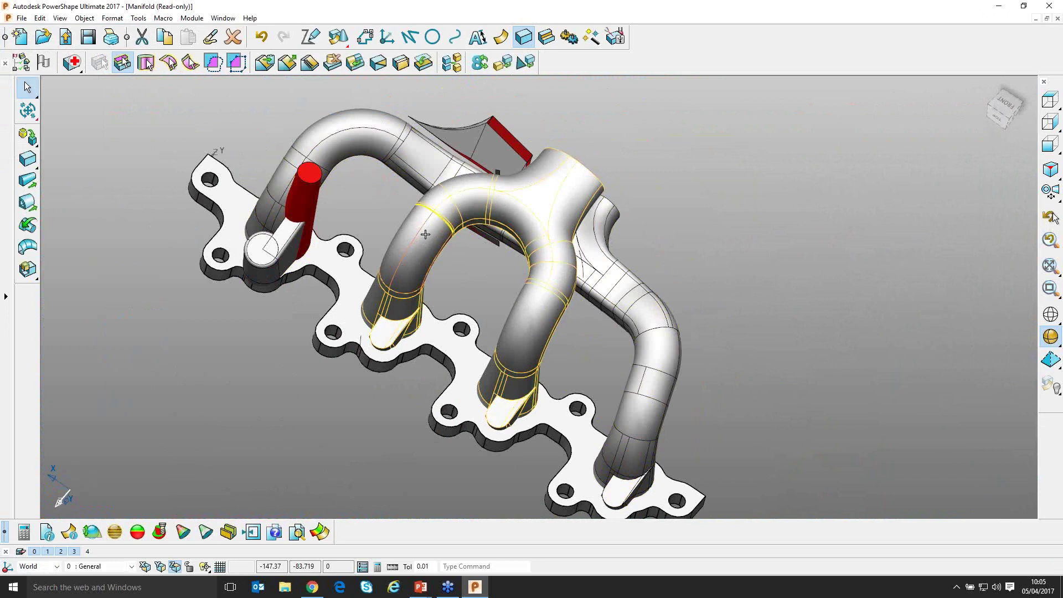
key(Delete)
key(ctrl+z)
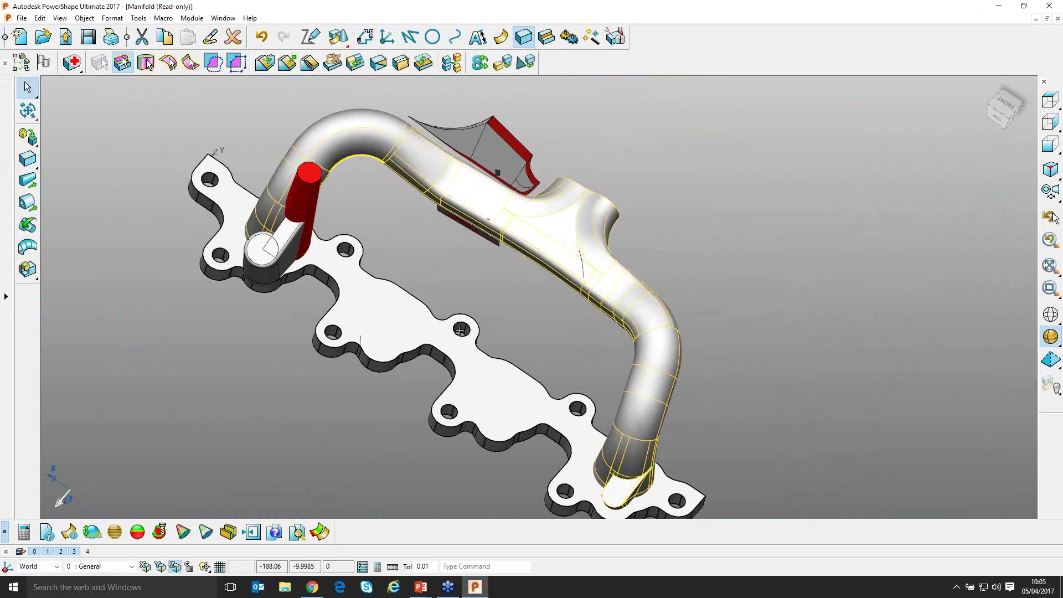
middle_drag(441, 230, 275, 222)
click(368, 304)
click(207, 301)
middle_drag(207, 301, 458, 377)
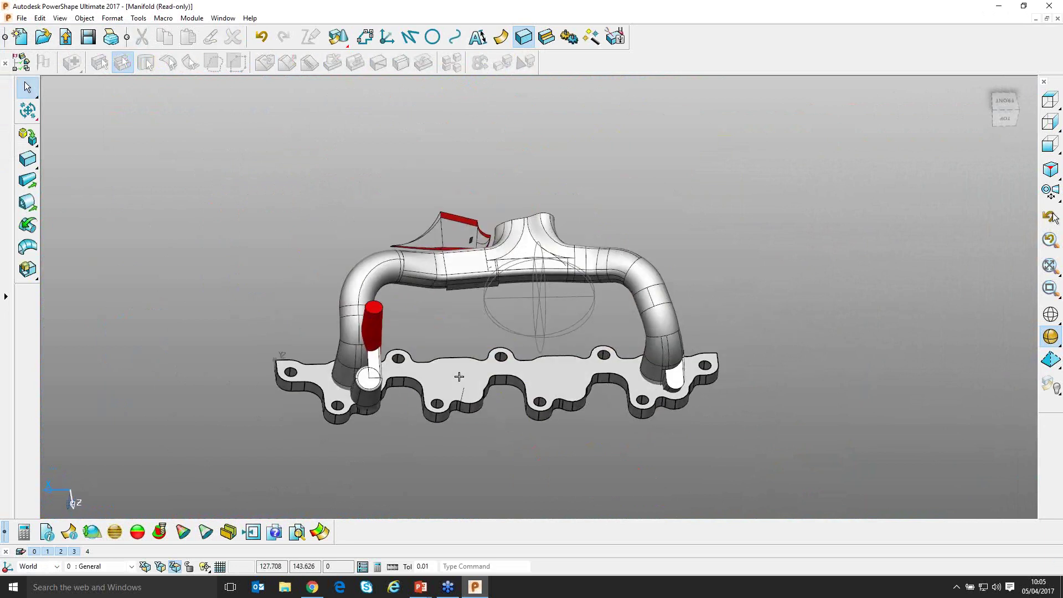
Bring back the removed manifold solids and deselect the outer solid
key(ctrl+z)
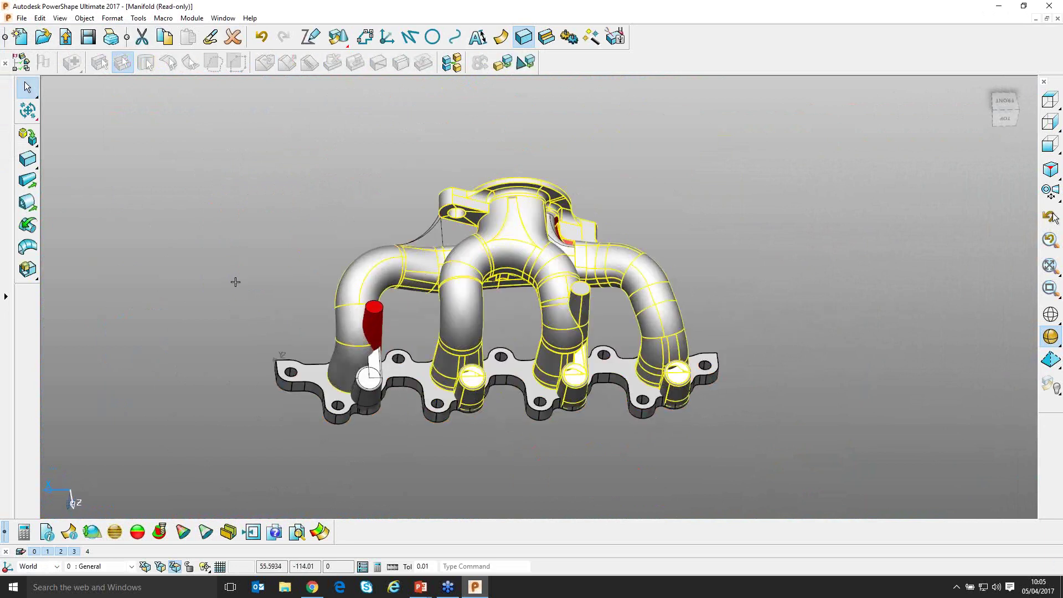
click(273, 273)
middle_drag(240, 294, 582, 232)
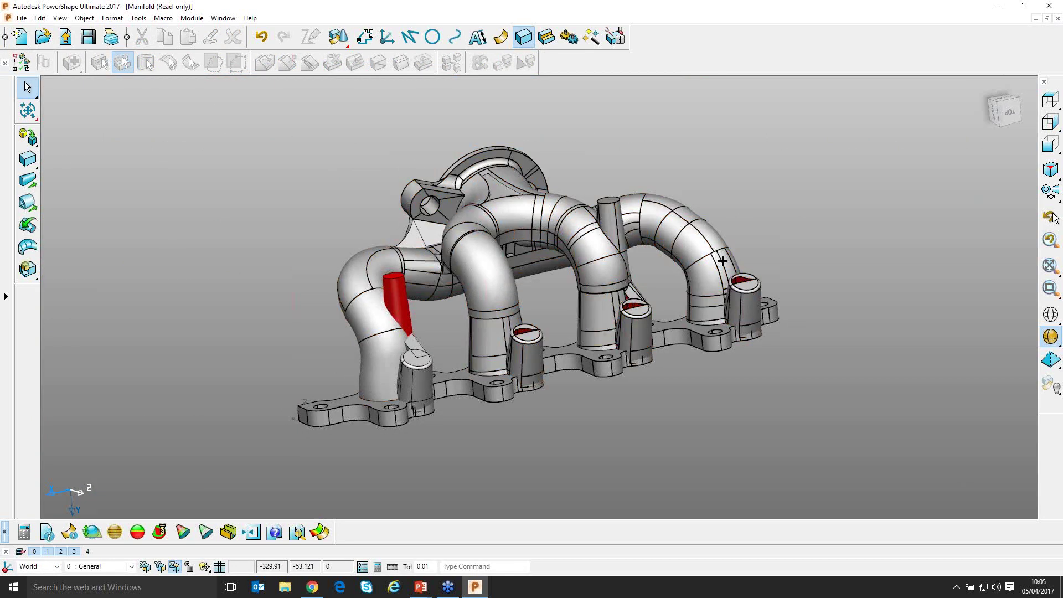
Inspect the boss tops and tube bases close up and undo the conversion to solids, restoring the manifold surfaces
scroll(750, 287, up, 7)
shift+middle_drag(797, 330, 686, 302)
scroll(532, 320, down, 2)
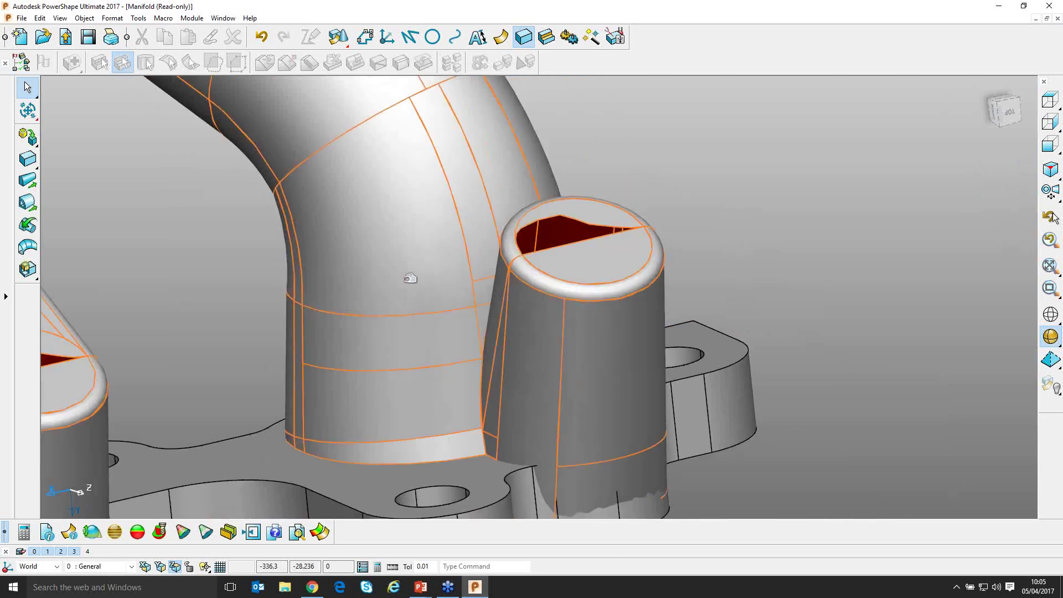
middle_drag(410, 279, 453, 289)
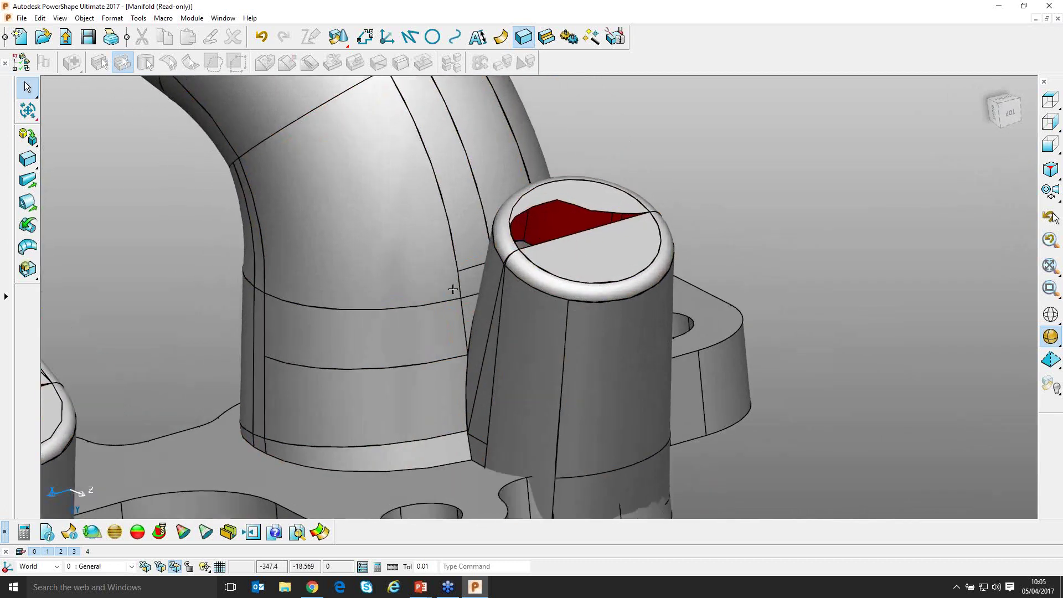
scroll(536, 289, down, 2)
middle_drag(539, 290, 290, 237)
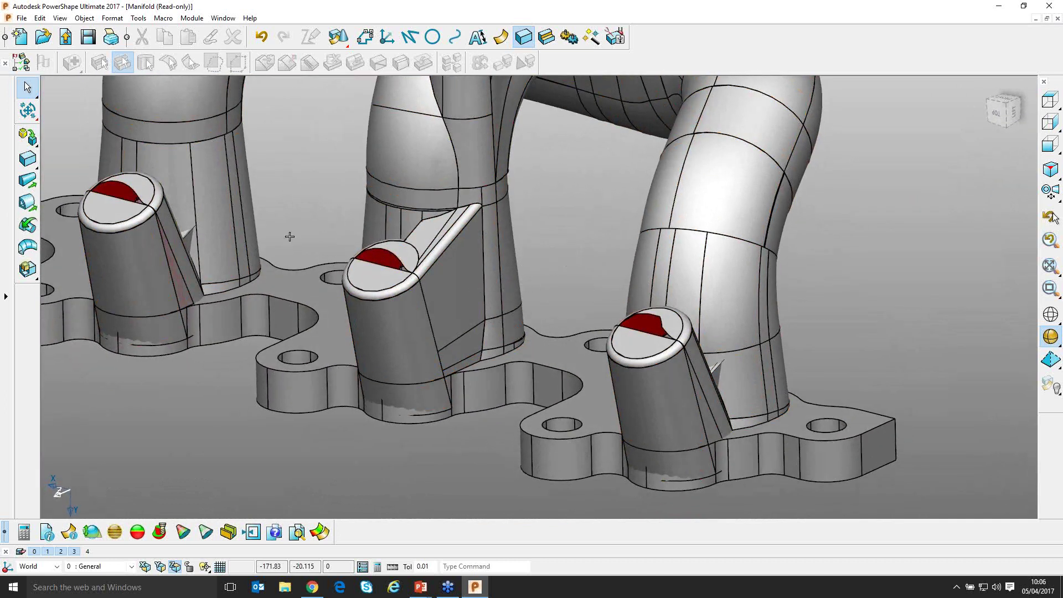
scroll(301, 243, down, 2)
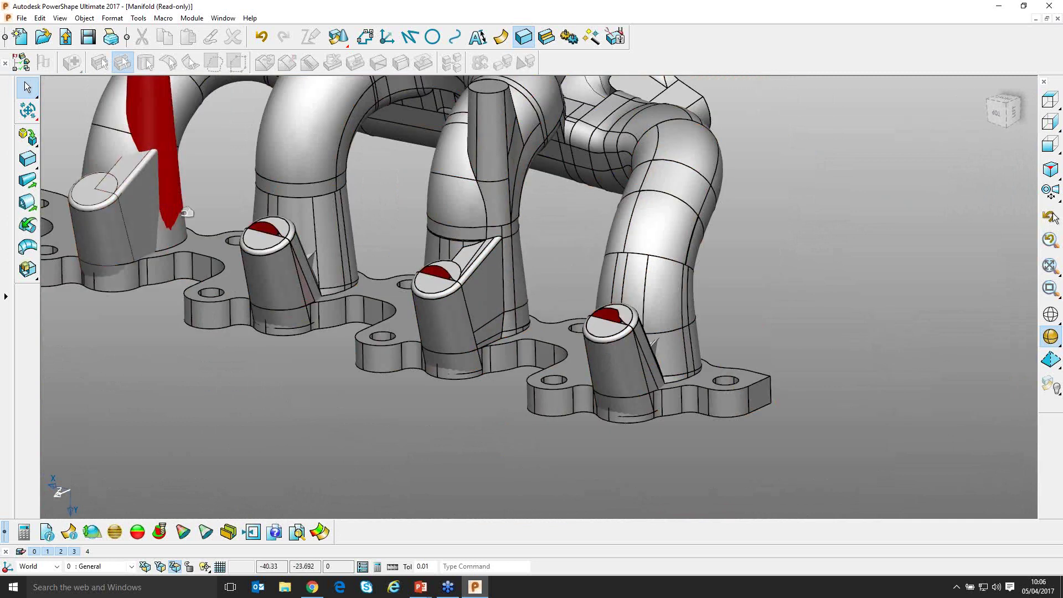
middle_drag(337, 232, 336, 234)
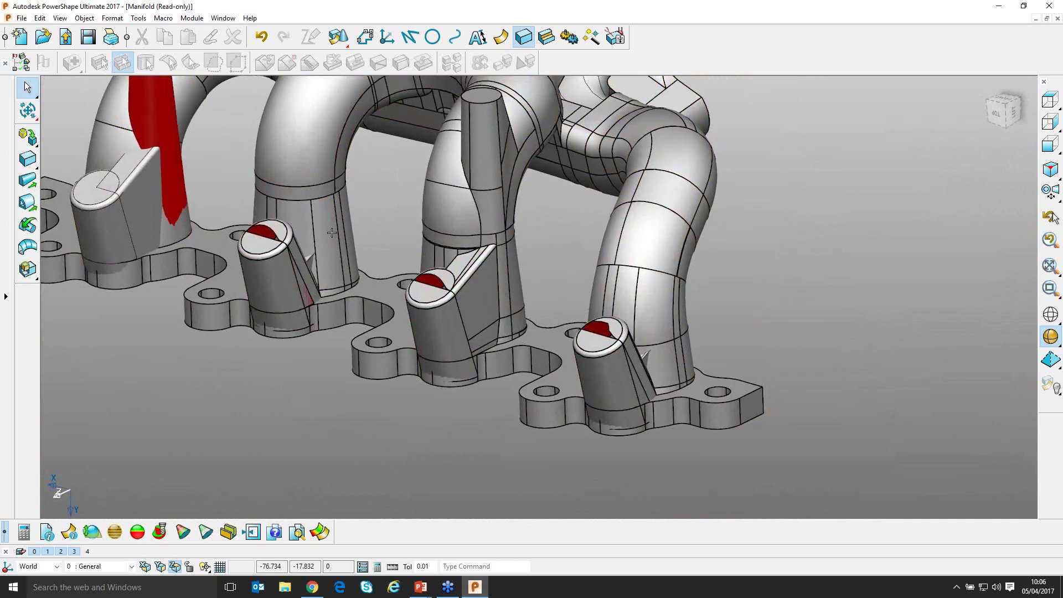
middle_drag(516, 209, 525, 236)
scroll(526, 236, down, 1)
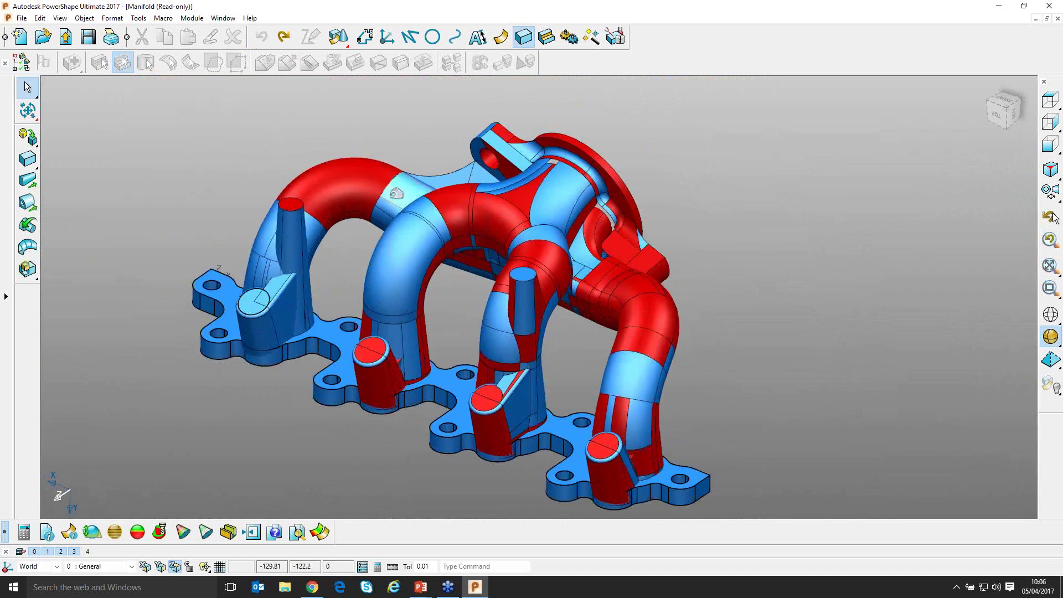
Enable Version 8 solids in the Solids object options and apply the change
click(139, 18)
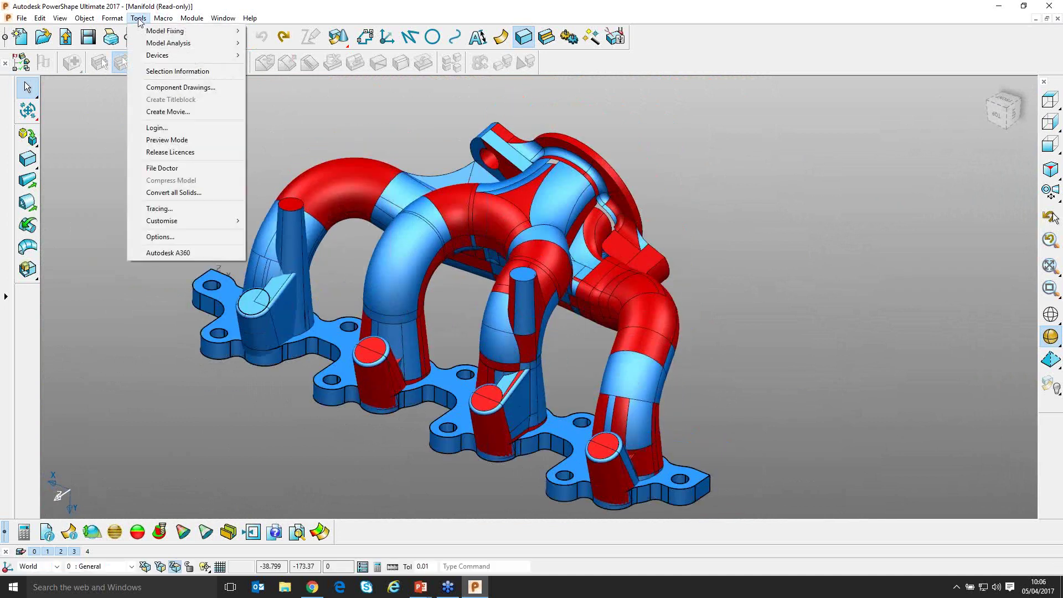
click(176, 237)
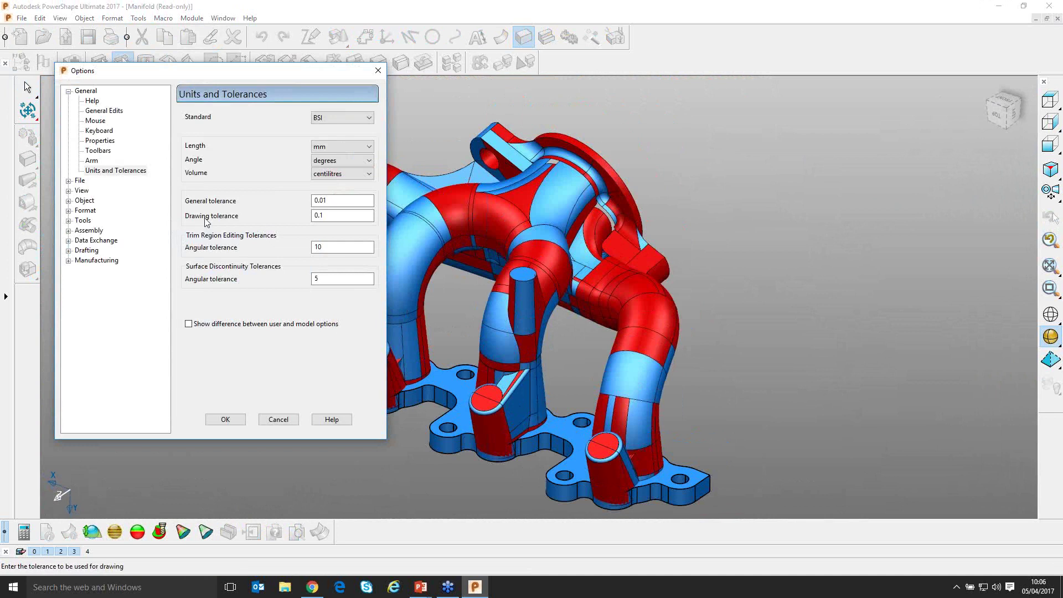
click(68, 201)
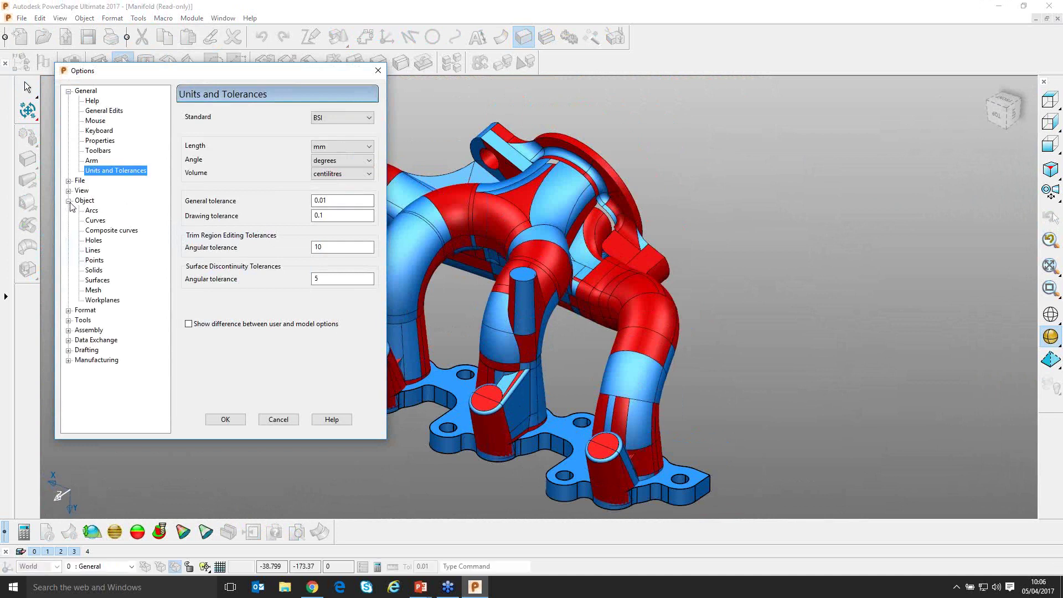
click(95, 272)
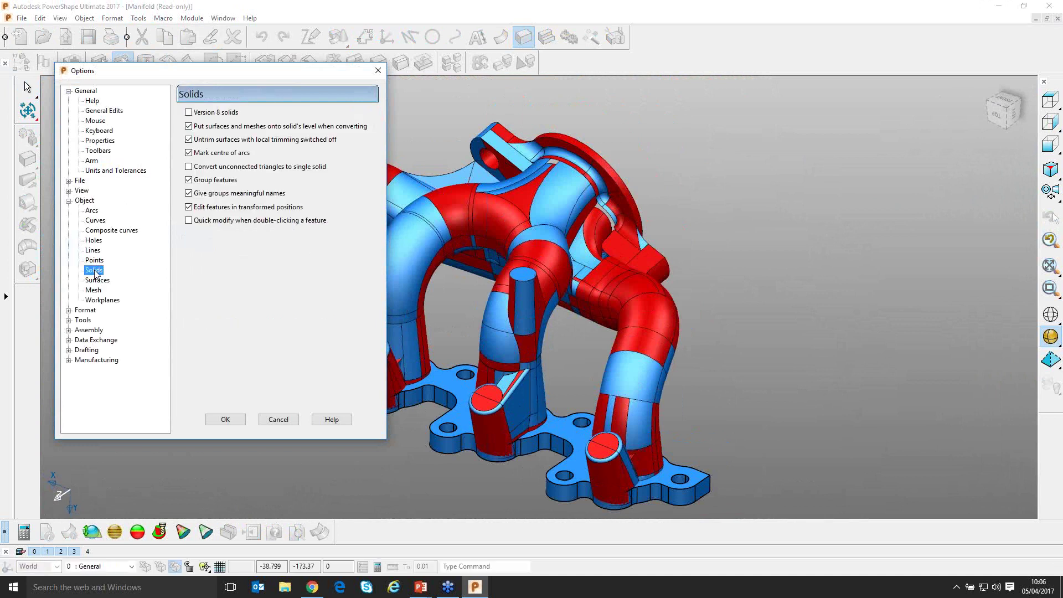
click(189, 112)
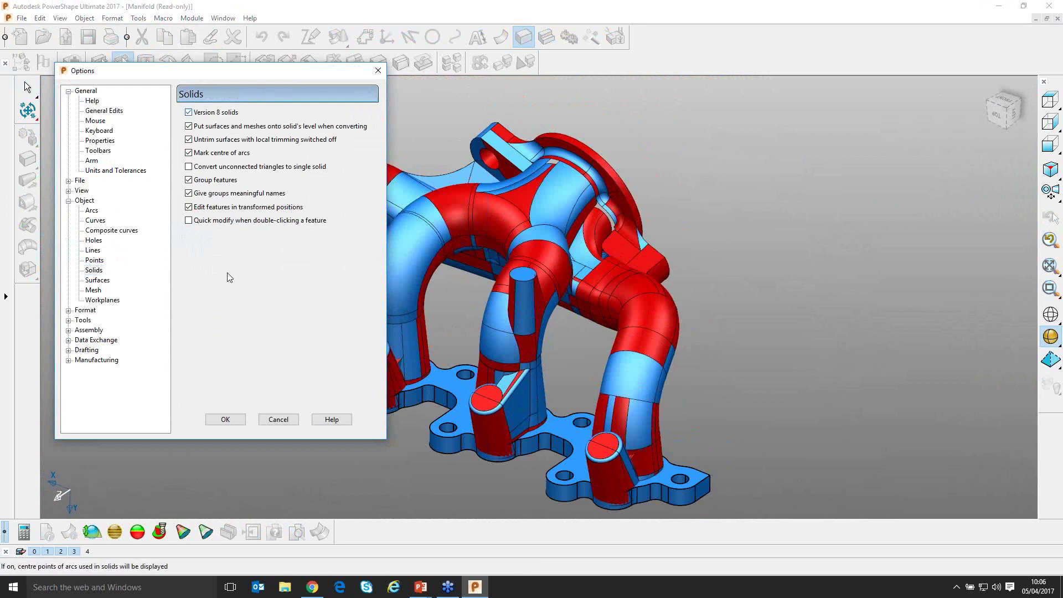
click(225, 421)
Convert all the manifold surfaces into solids again, accepting the division message and dismissing the unused-surfaces report
scroll(223, 416, down, 2)
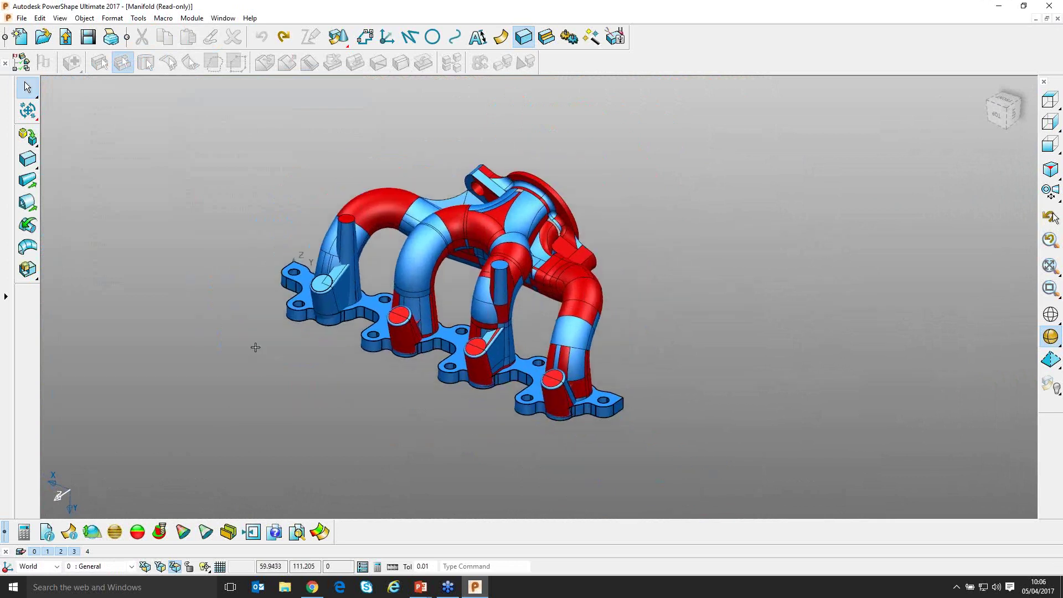
drag(209, 118, 697, 465)
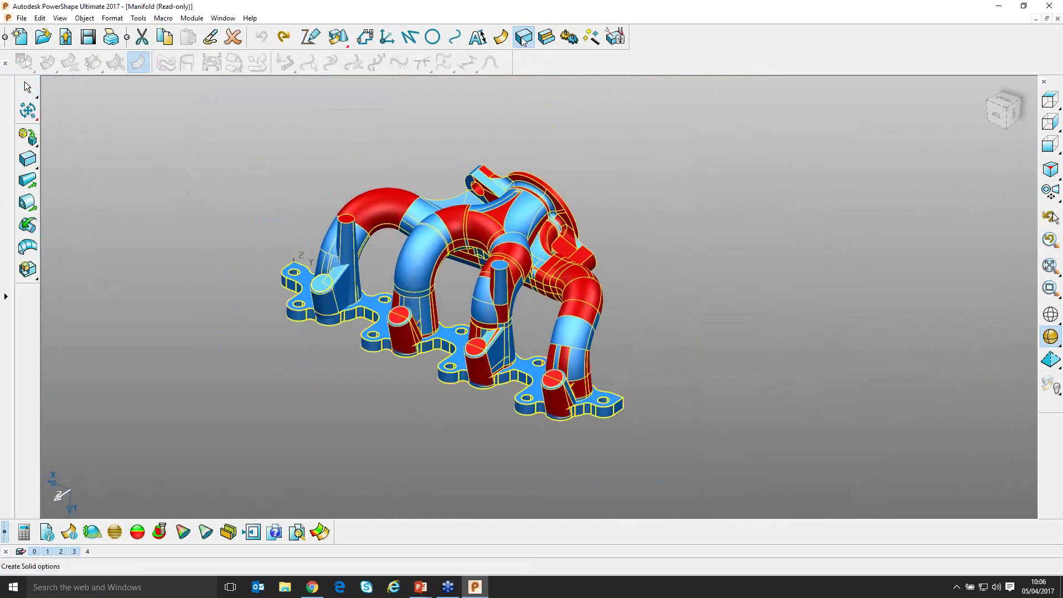
click(28, 136)
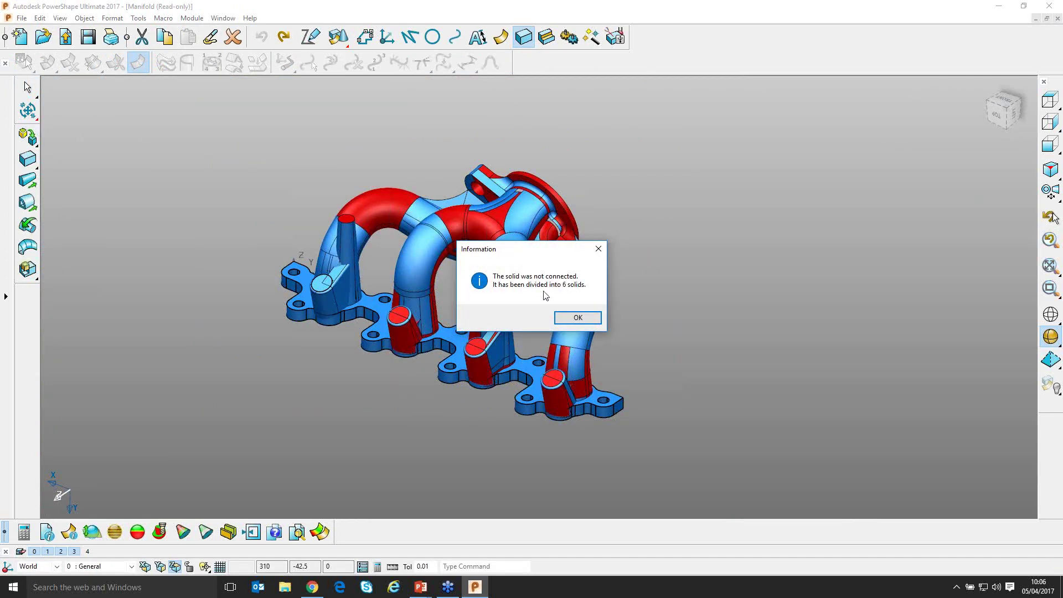
click(576, 318)
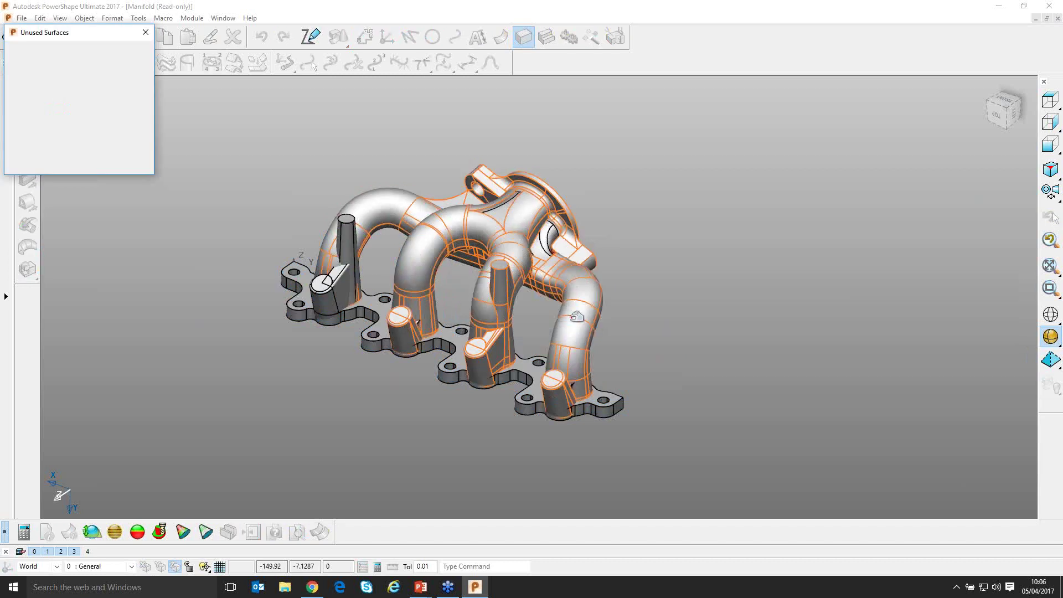
scroll(387, 376, up, 5)
shift+middle_drag(388, 376, 501, 327)
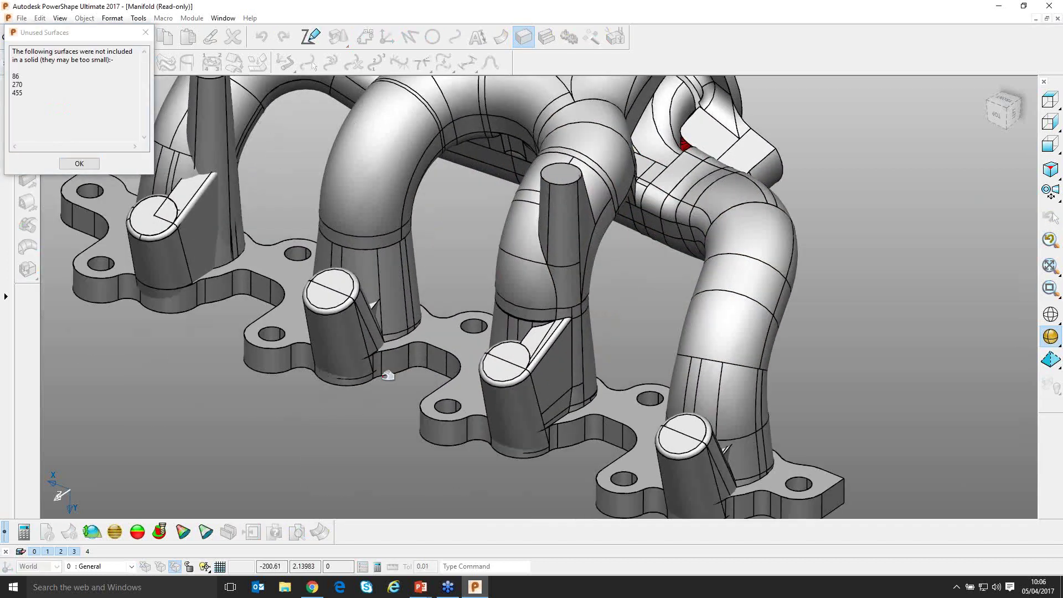
click(79, 163)
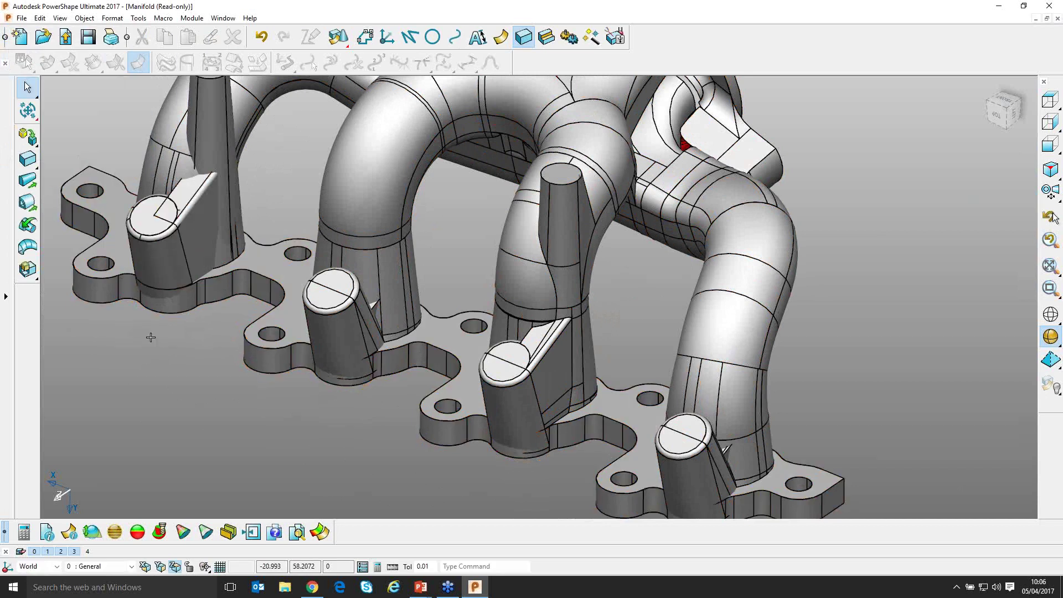
Remove the outer manifold solid and the middle twin-tube core solid from view
scroll(366, 224, down, 2)
click(366, 224)
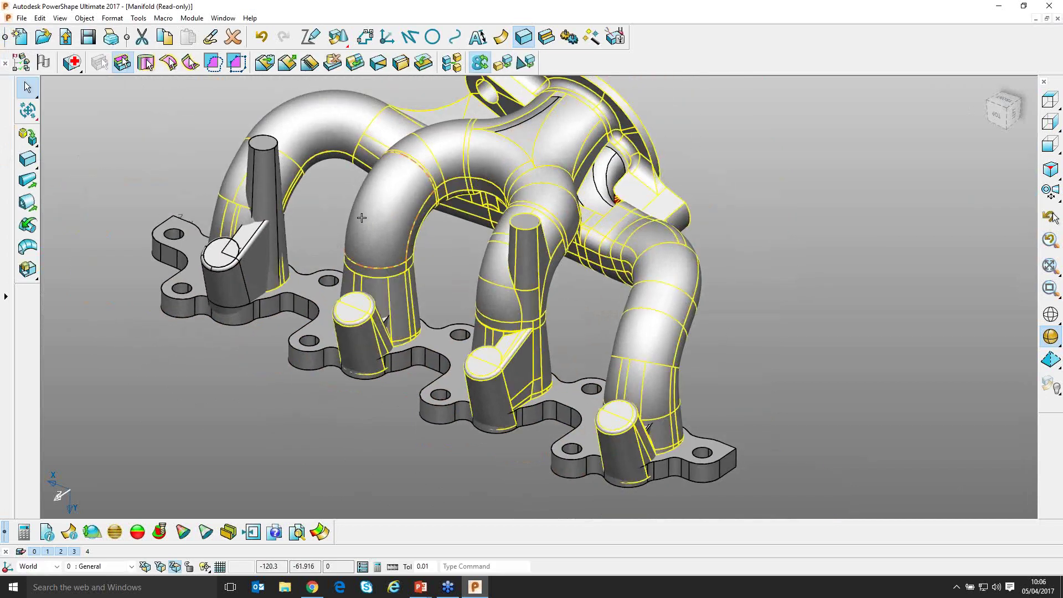
key(Delete)
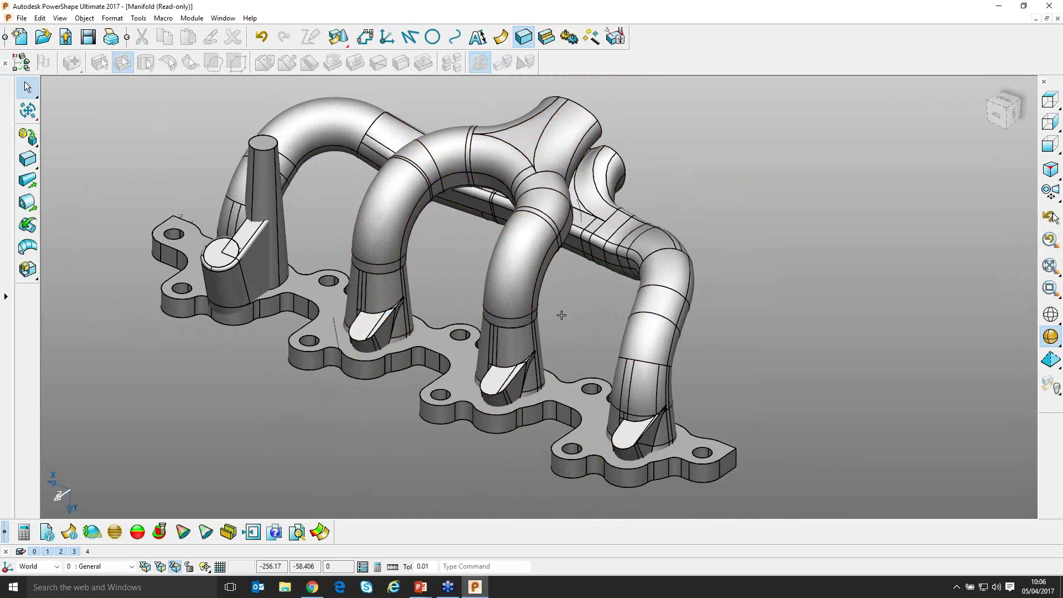
middle_drag(561, 316, 408, 246)
click(408, 249)
key(Delete)
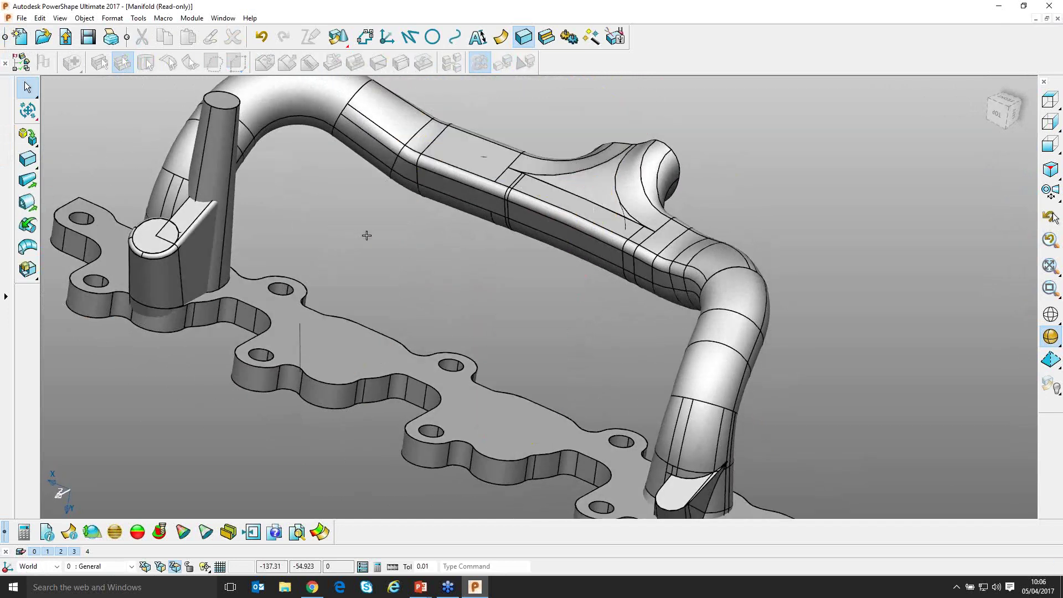
Isolate the remaining core solid joining the two end tubes, deselect it and view it from another angle
click(544, 202)
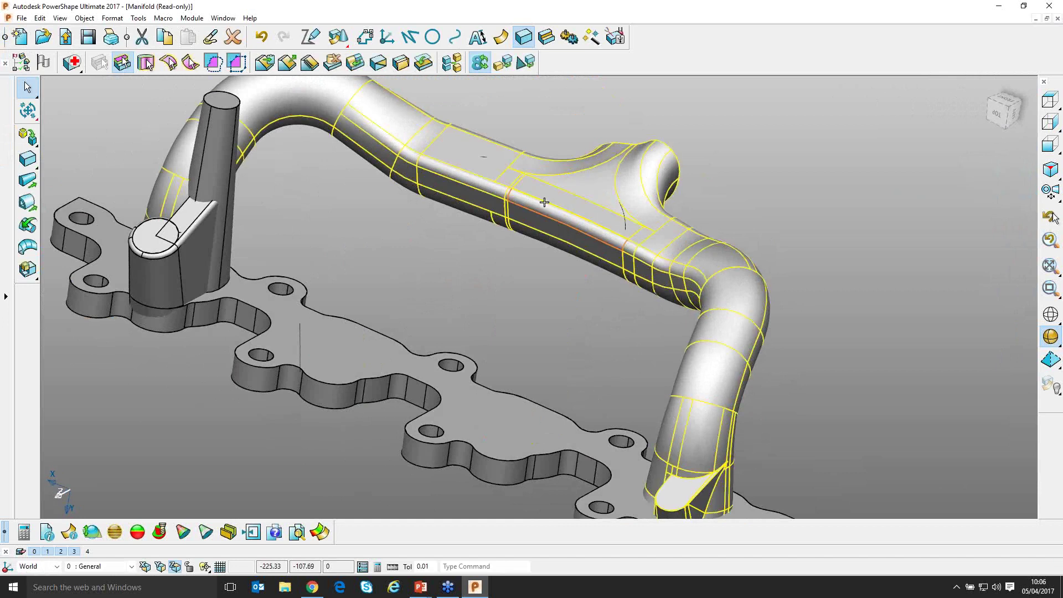
key(ctrl+k)
scroll(519, 243, down, 3)
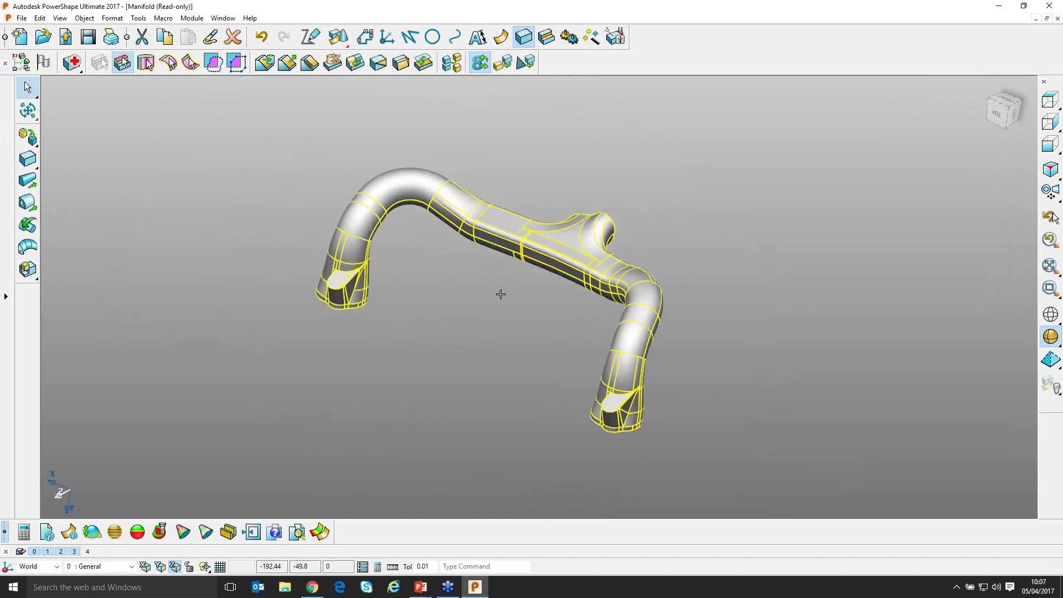
click(500, 294)
middle_drag(501, 294, 468, 321)
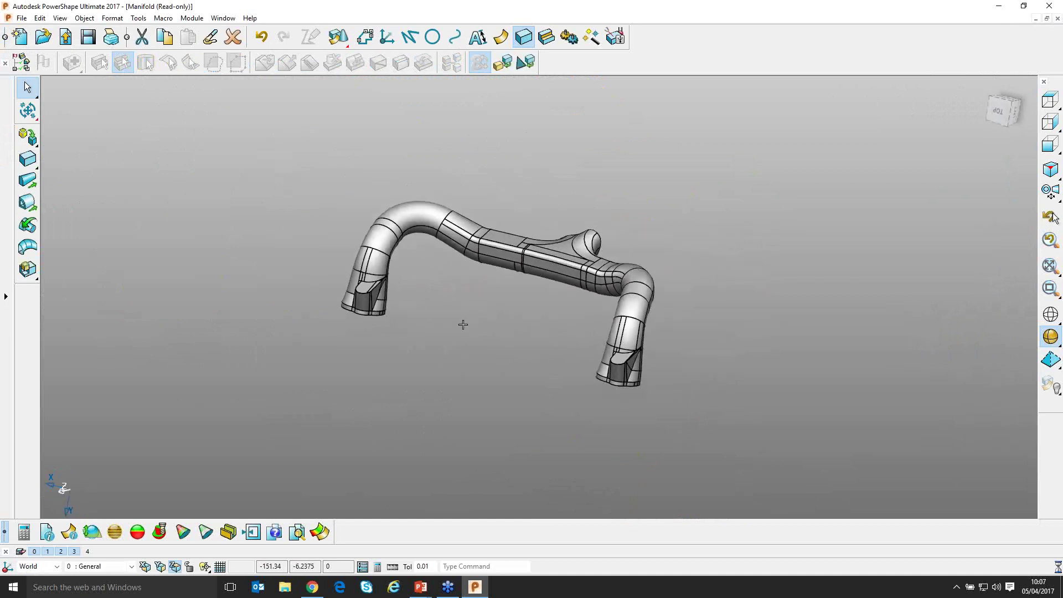
Bring all the manifold solids back into view and isolate the flange plate solid
key(ctrl+l)
click(505, 299)
middle_drag(506, 299, 442, 356)
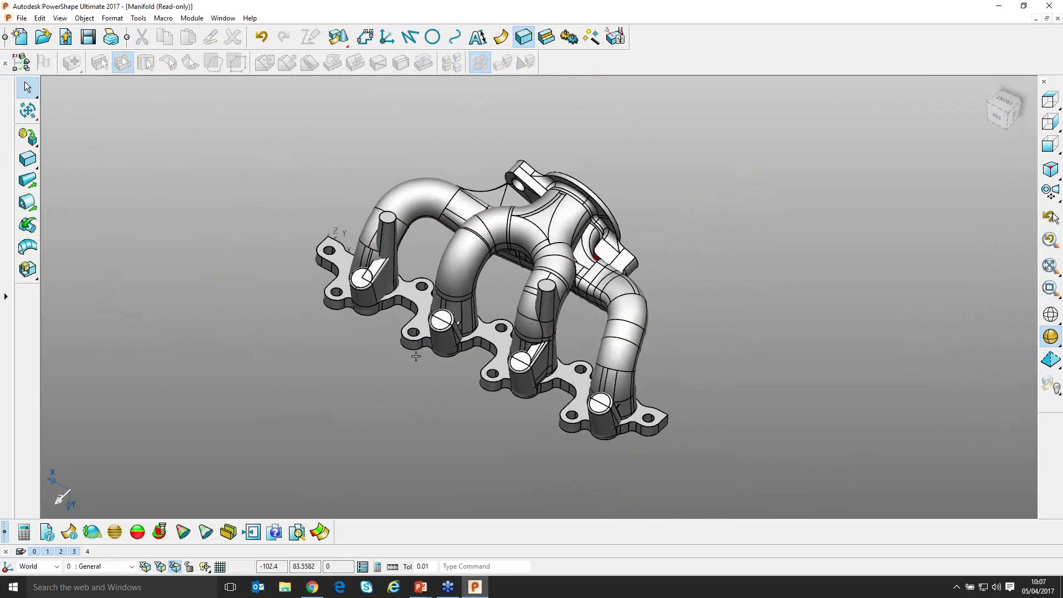
click(403, 346)
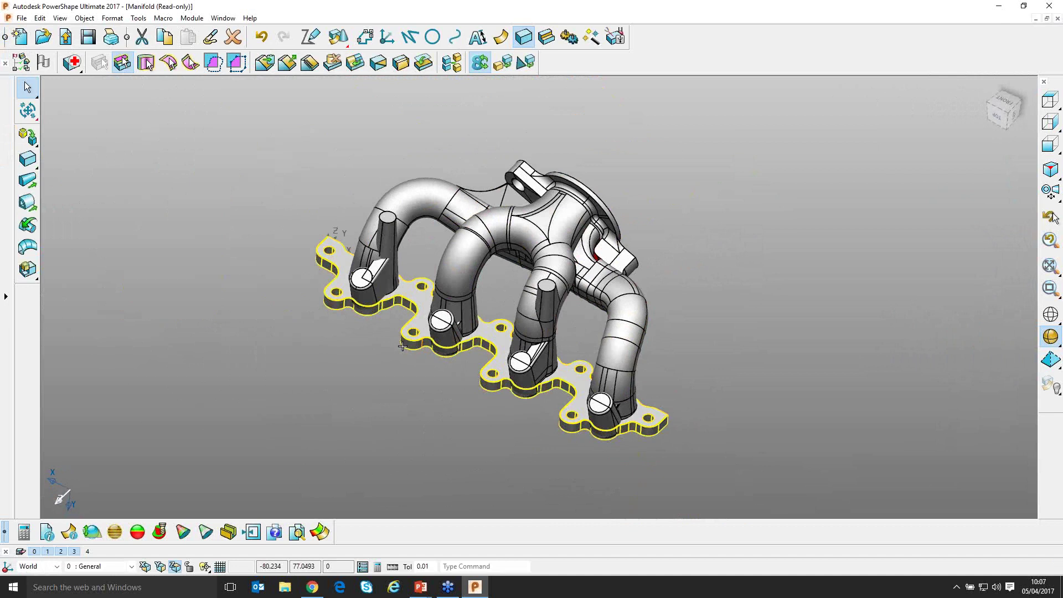
key(ctrl+k)
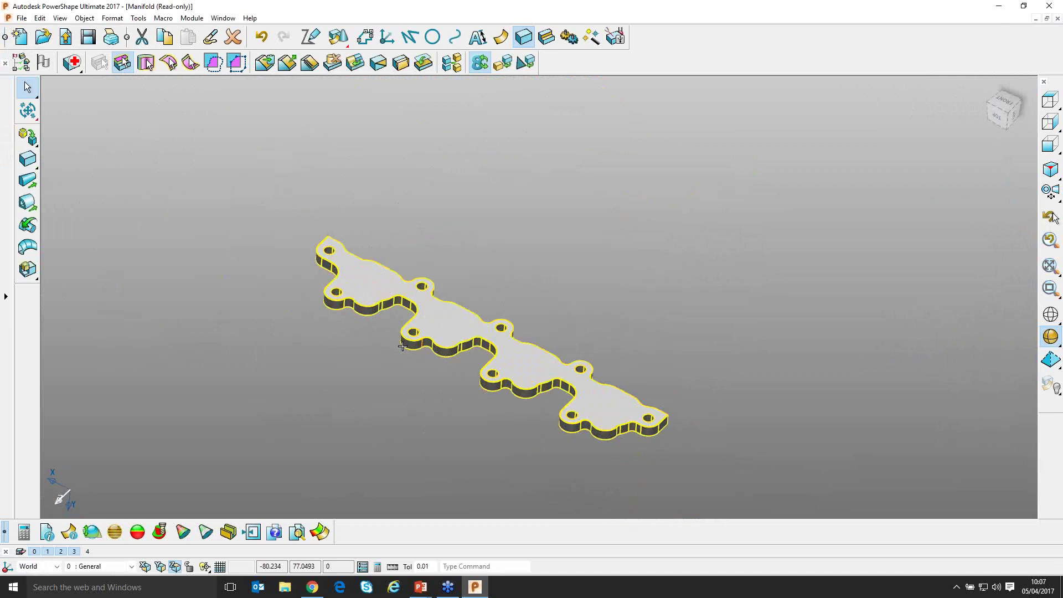
scroll(500, 361, up, 4)
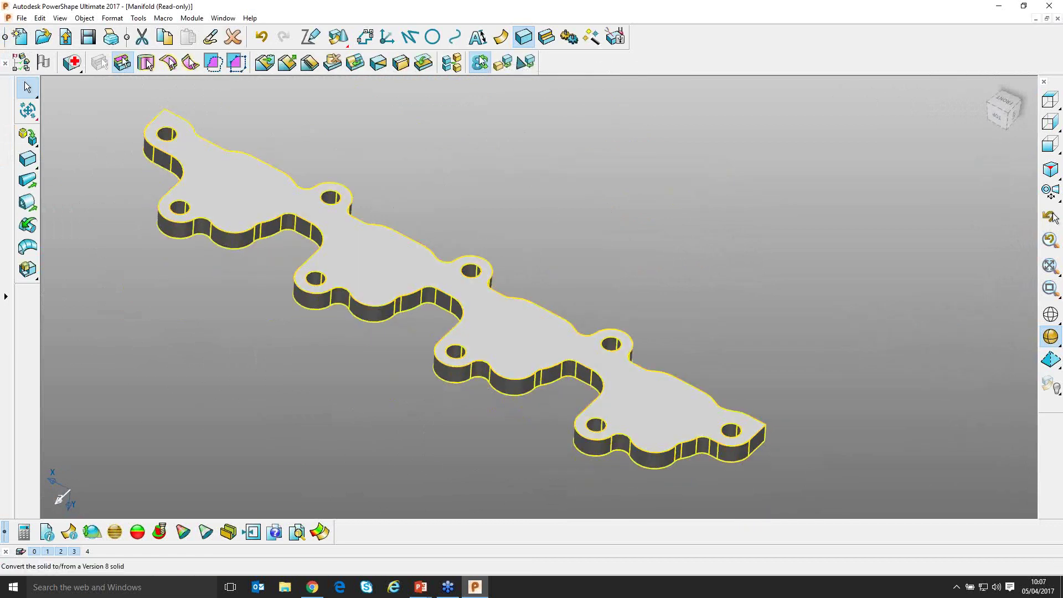
Convert the isolated flange plate out of the Version 8 solid format, deselect it and restore the hidden manifold solids
click(479, 66)
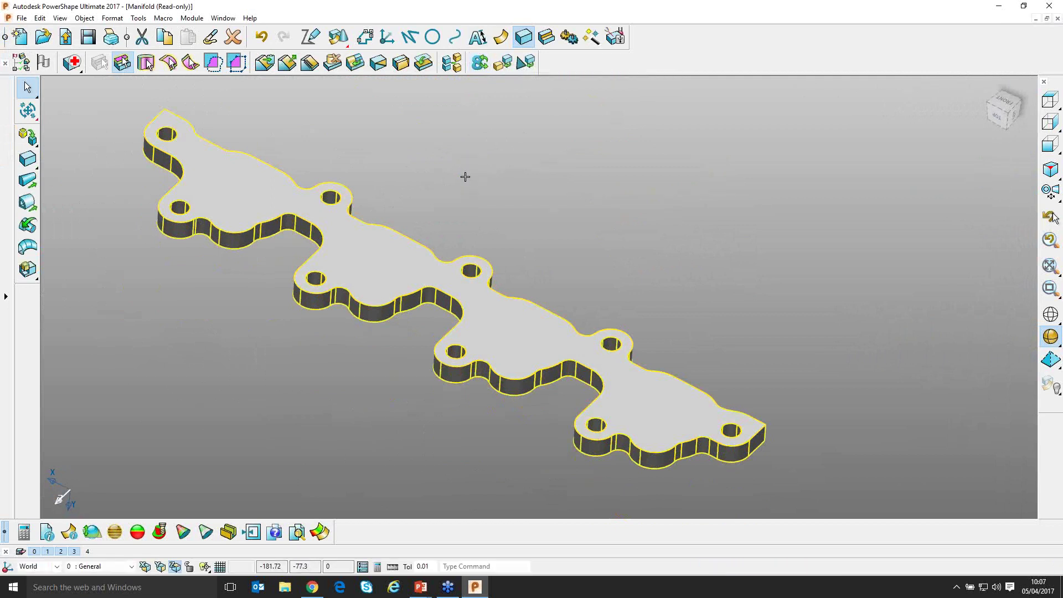
middle_drag(356, 349, 386, 219)
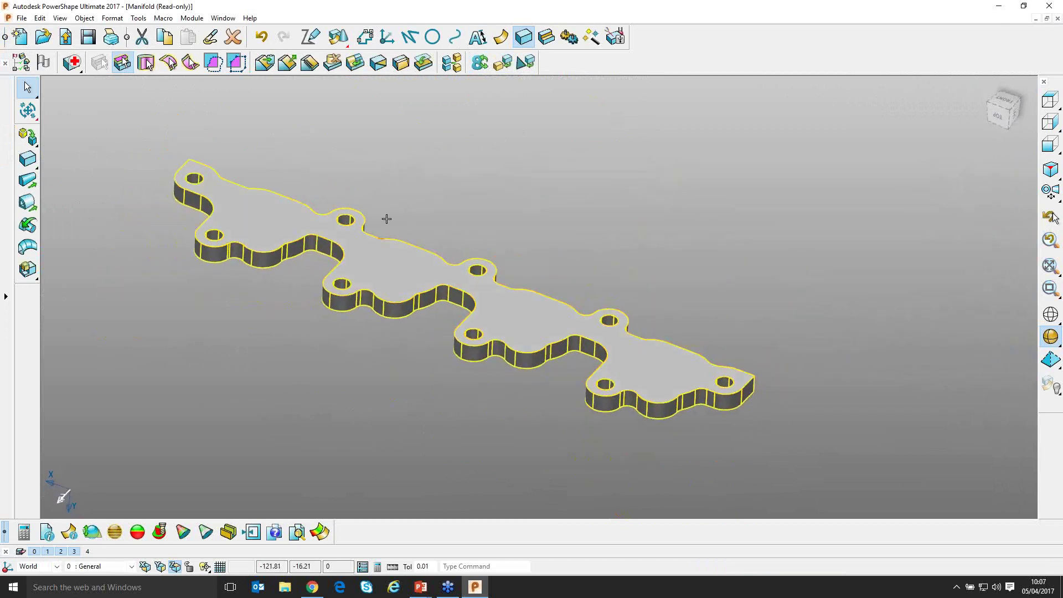
click(399, 197)
key(ctrl+l)
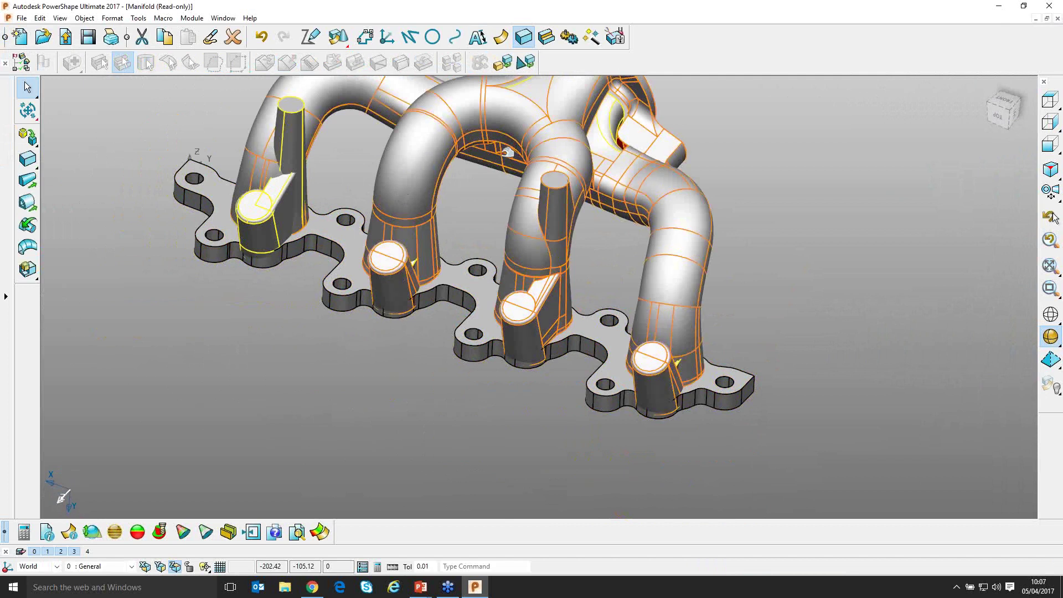
Examine the complete manifold, including its tubes and flange plate, from several angles and distances
scroll(521, 126, down, 3)
shift+middle_drag(533, 94, 512, 133)
scroll(481, 244, up, 3)
middle_drag(481, 244, 446, 264)
click(663, 235)
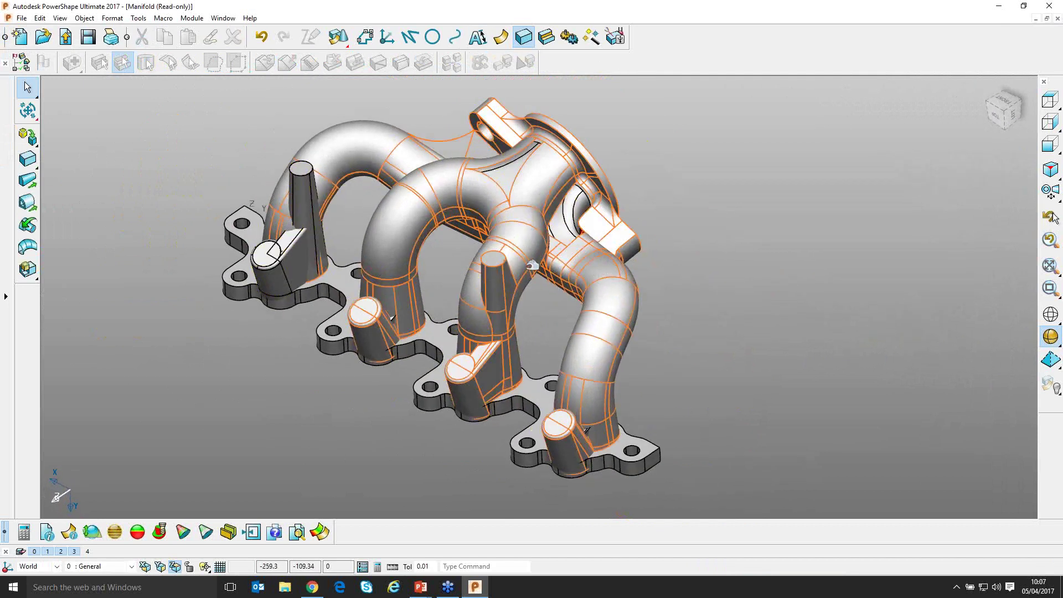
middle_drag(533, 266, 673, 307)
scroll(665, 308, up, 1)
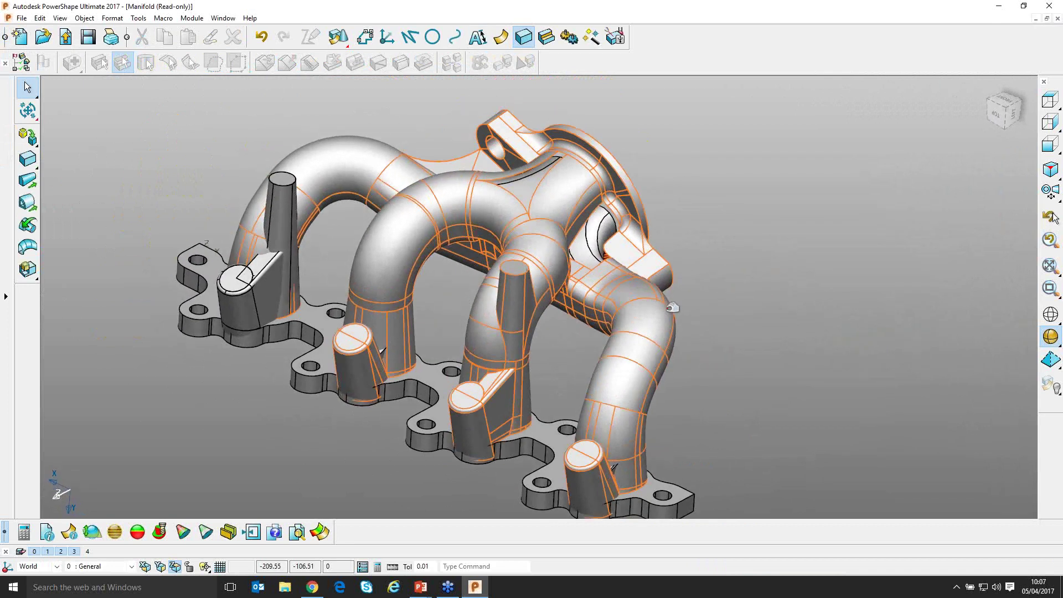
Review the Version 8 solids setting in the Solids object options and accept the dialog
click(139, 18)
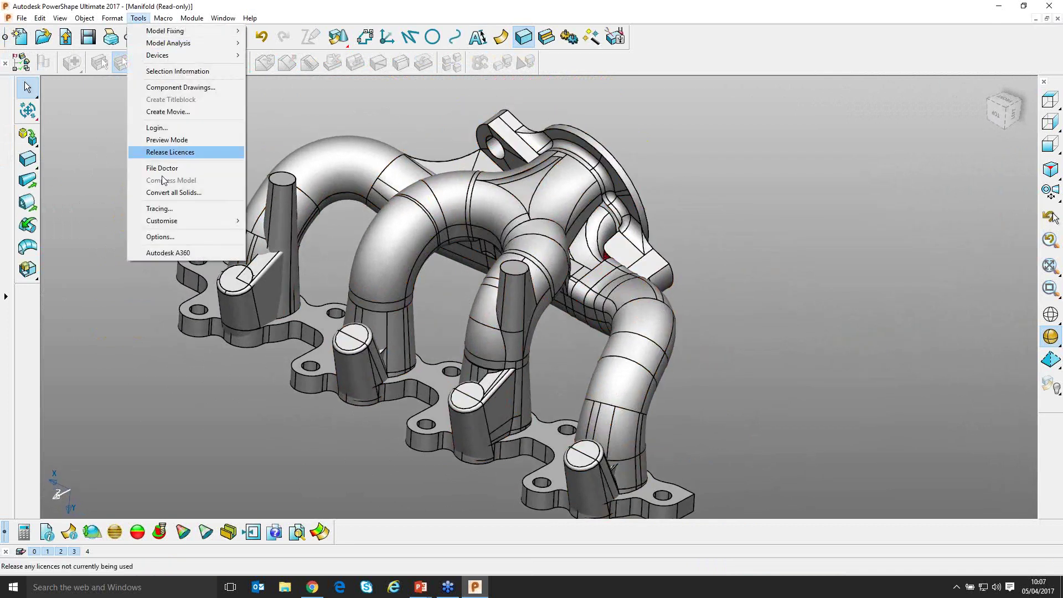
click(179, 239)
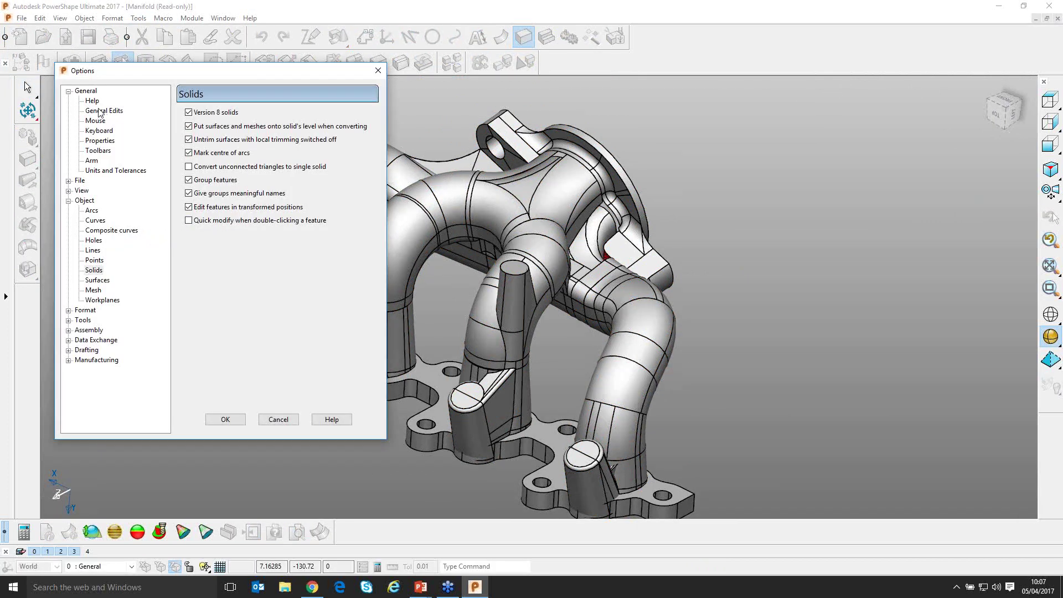
click(225, 419)
scroll(284, 347, down, 2)
middle_drag(284, 347, 183, 189)
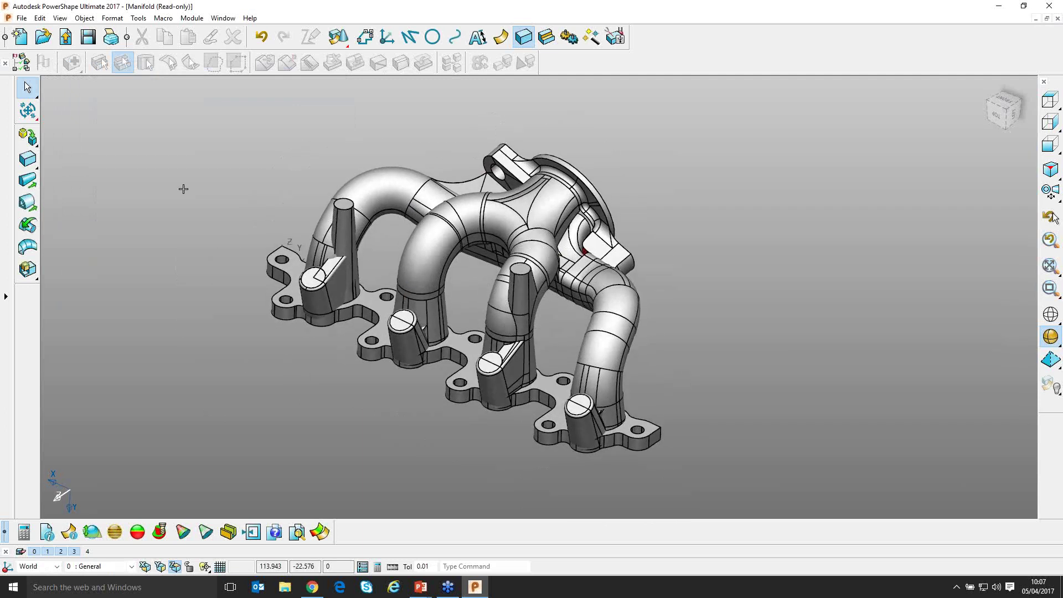
Open the headlamp model from the Visible & Invisible method demo and collapse the demo browser
click(7, 299)
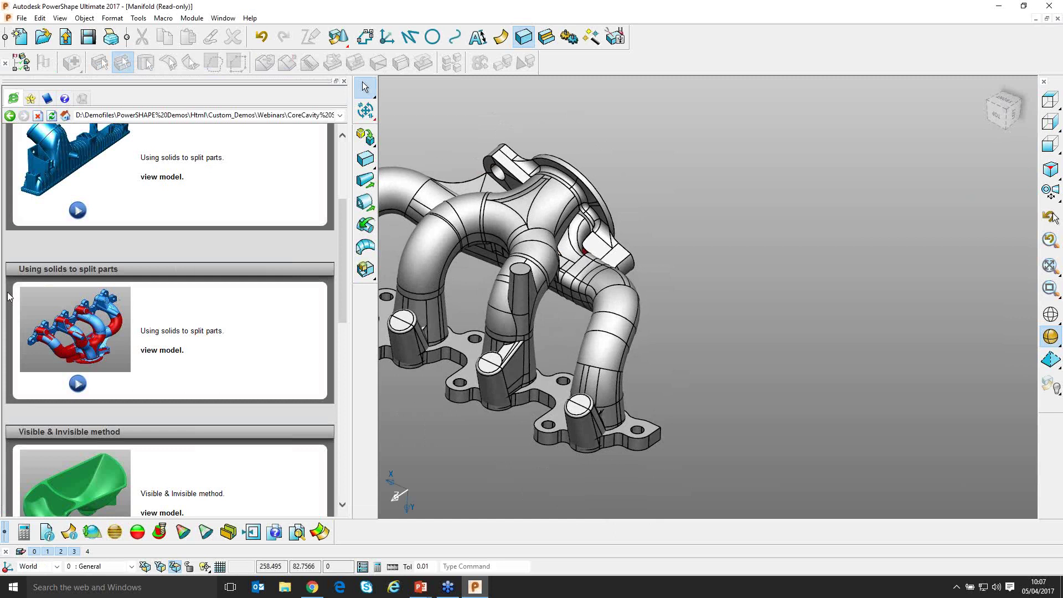
scroll(242, 194, down, 4)
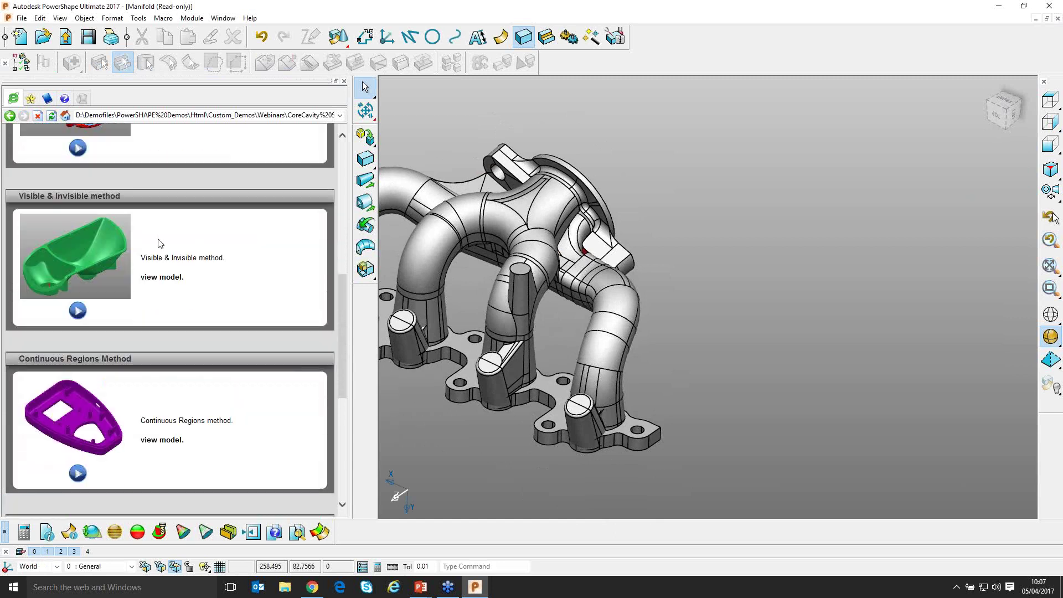
click(73, 250)
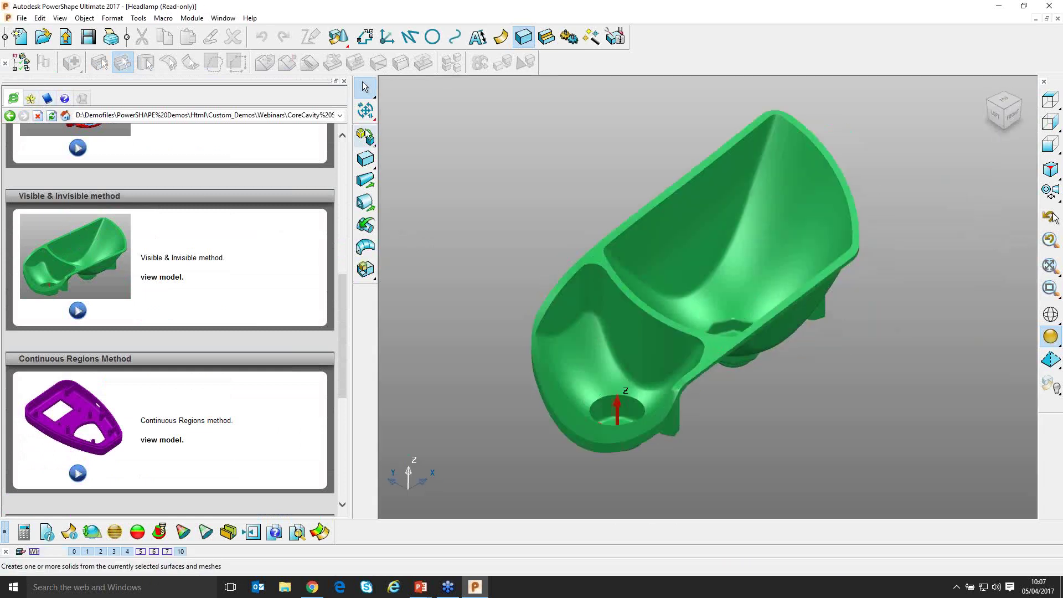
click(337, 81)
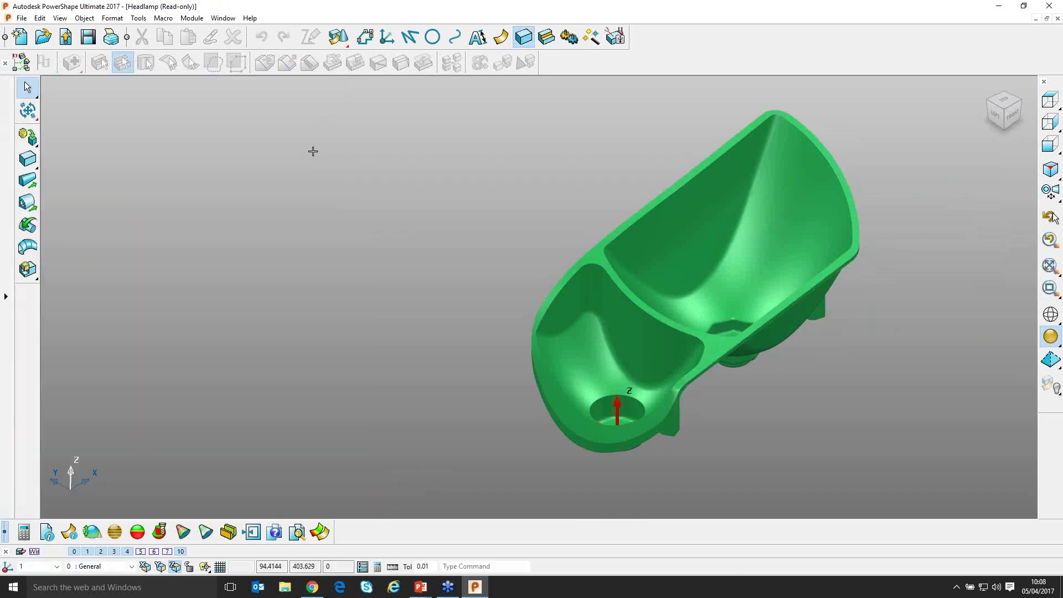
Examine the headlamp's two reflector bowls and their holes from above and from several angles
middle_drag(369, 215, 504, 377)
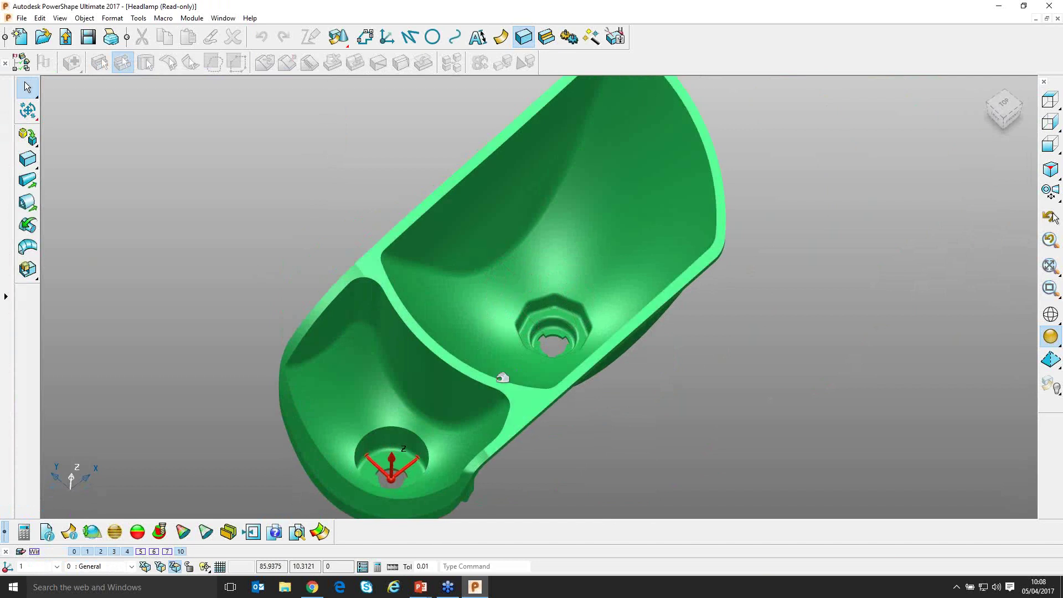
key(ctrl+5)
scroll(405, 333, down, 3)
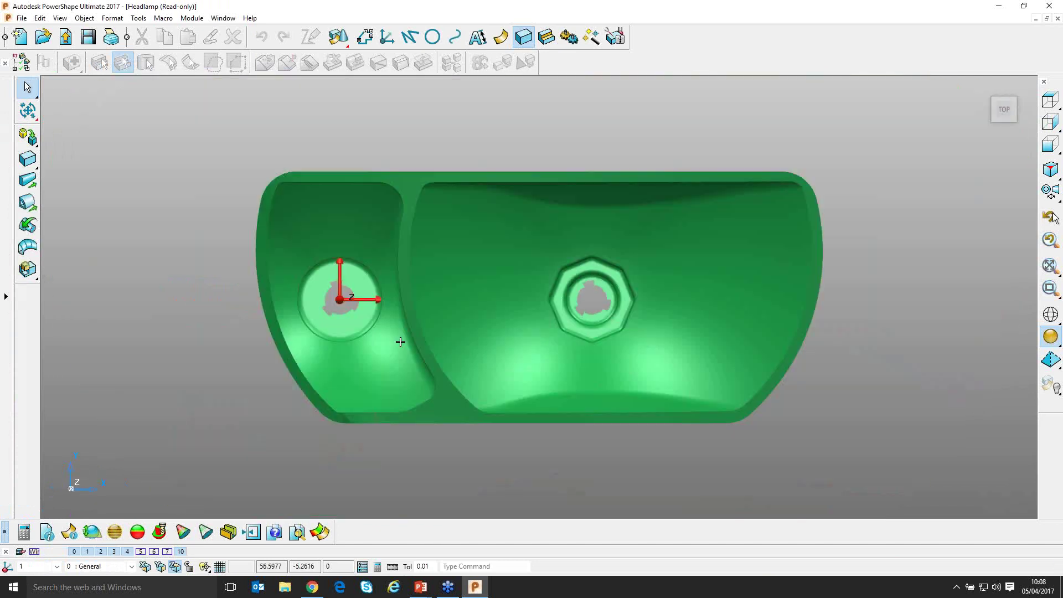
middle_drag(399, 342, 570, 412)
scroll(568, 430, up, 2)
middle_drag(588, 324, 565, 394)
mouse_move(346, 432)
middle_down()
mouse_move(338, 438)
mouse_move(330, 424)
middle_up()
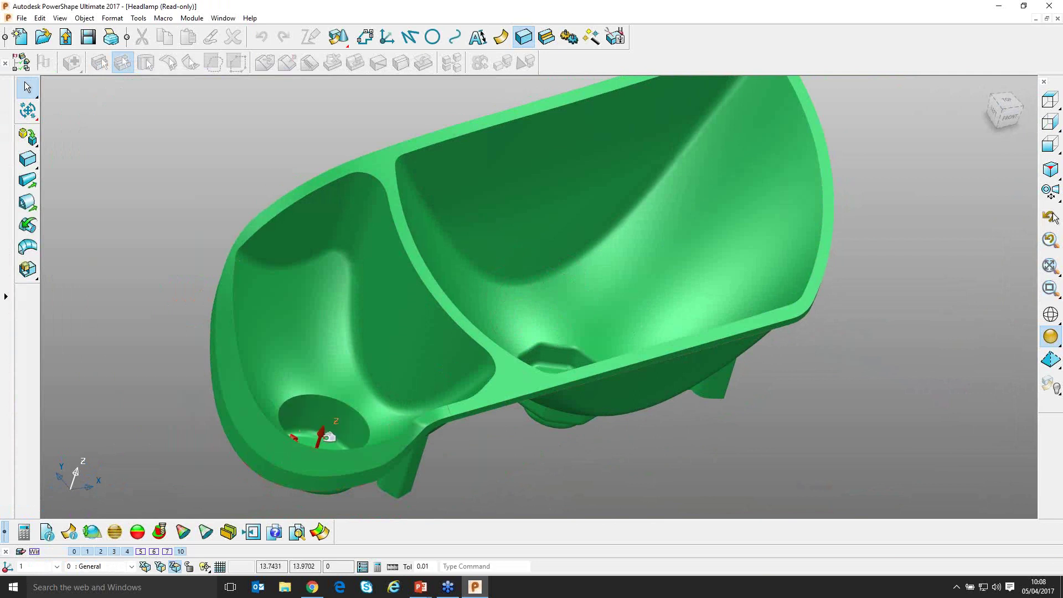
middle_drag(329, 437, 367, 391)
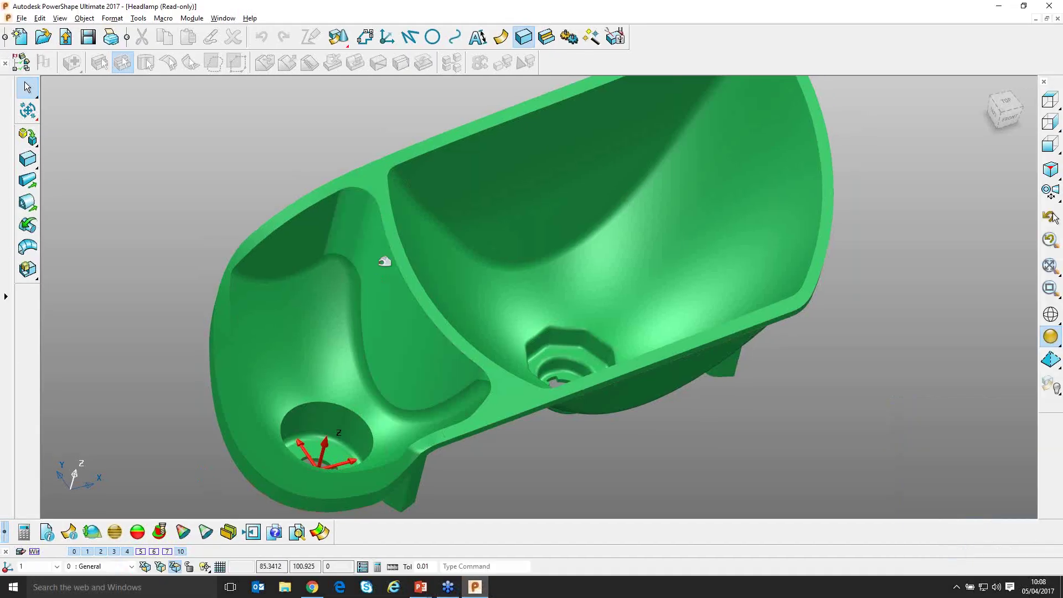
middle_drag(385, 261, 385, 262)
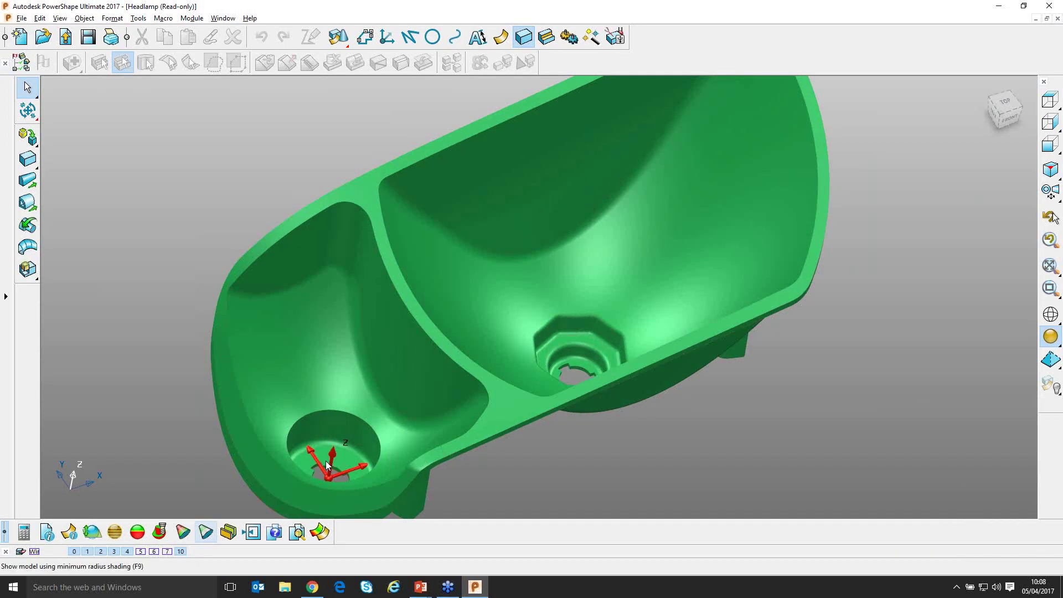
scroll(427, 308, down, 4)
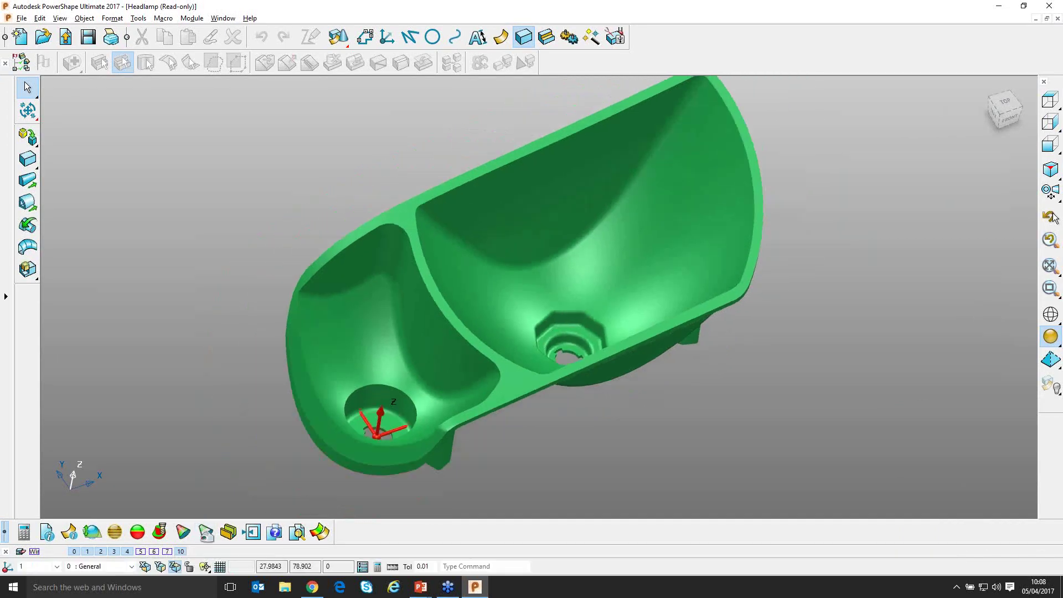
scroll(432, 306, down, 1)
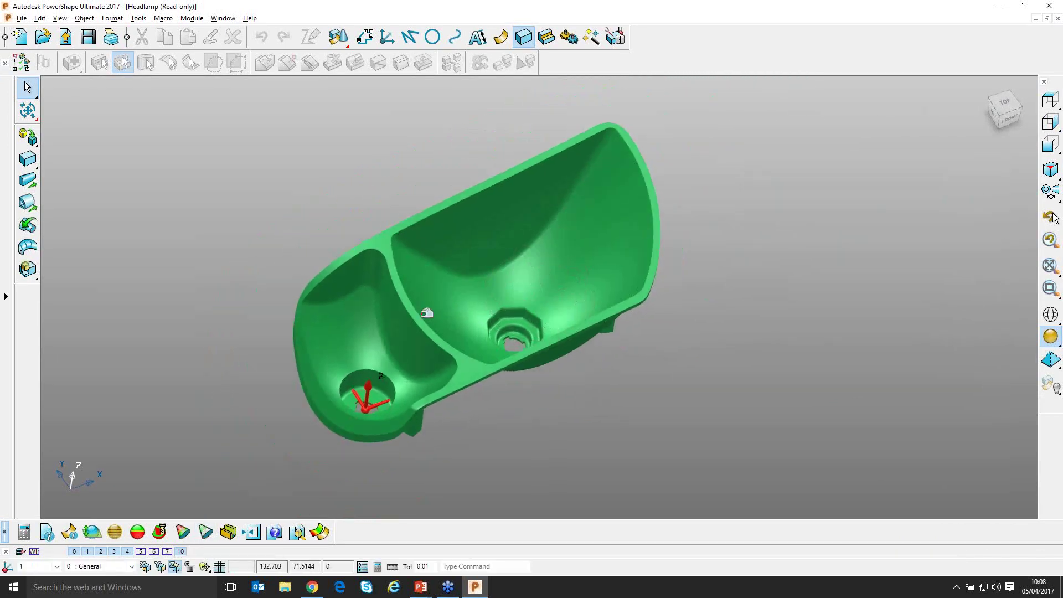
Inspect individual surfaces in the large and small reflector bowls by selecting them, and clear the selection
click(471, 277)
click(444, 283)
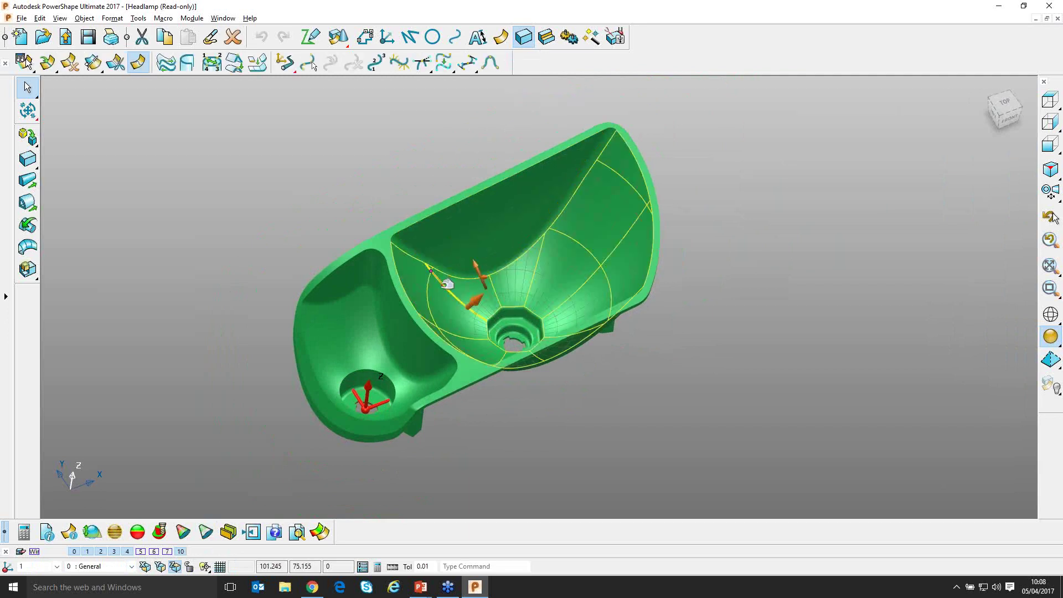
click(409, 247)
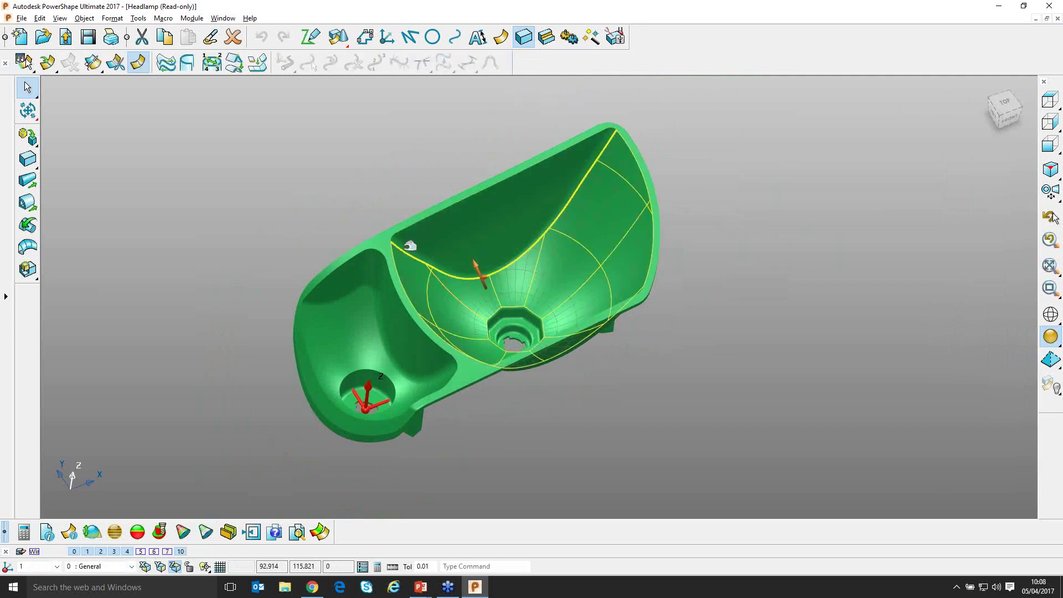
click(375, 239)
click(341, 325)
scroll(254, 344, up, 2)
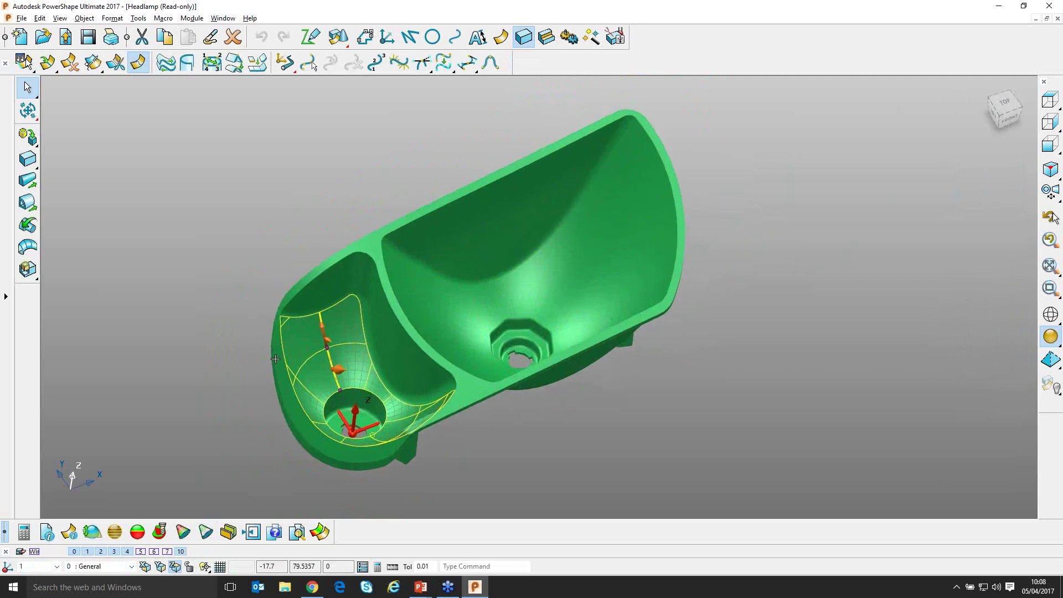
click(199, 309)
Select all the headlamp surfaces and split the part into punch and cavity halves by selecting its visible surfaces
middle_drag(493, 333, 505, 313)
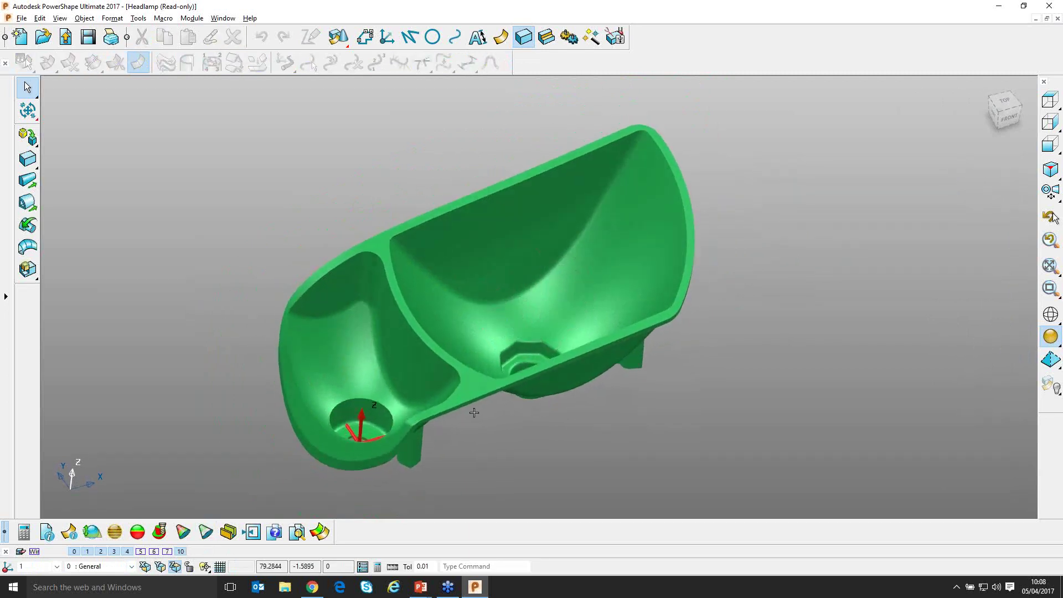
click(418, 382)
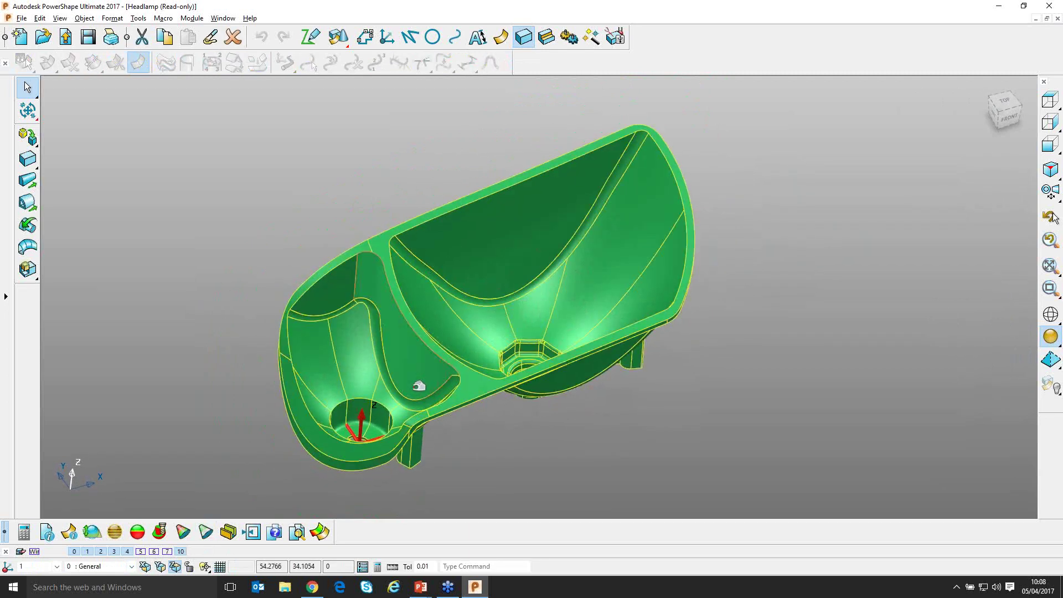
scroll(206, 287, up, 2)
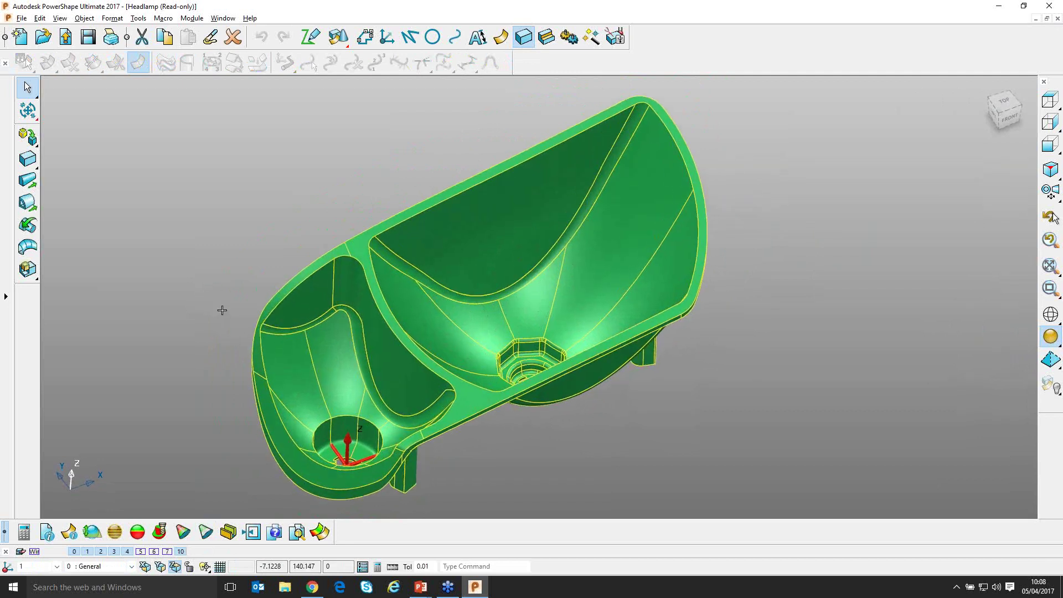
middle_drag(245, 308, 537, 339)
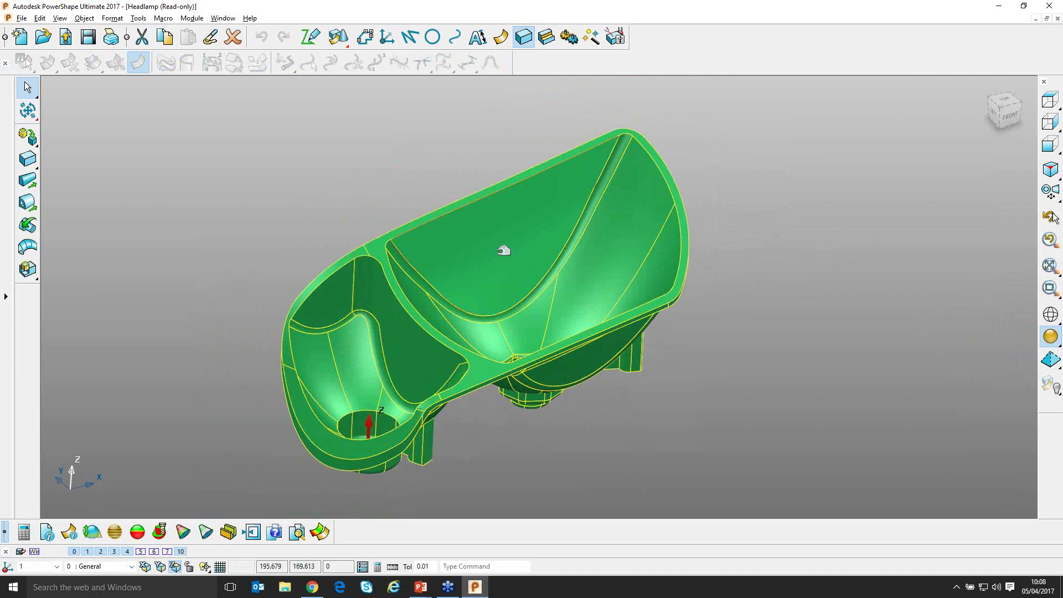
click(592, 38)
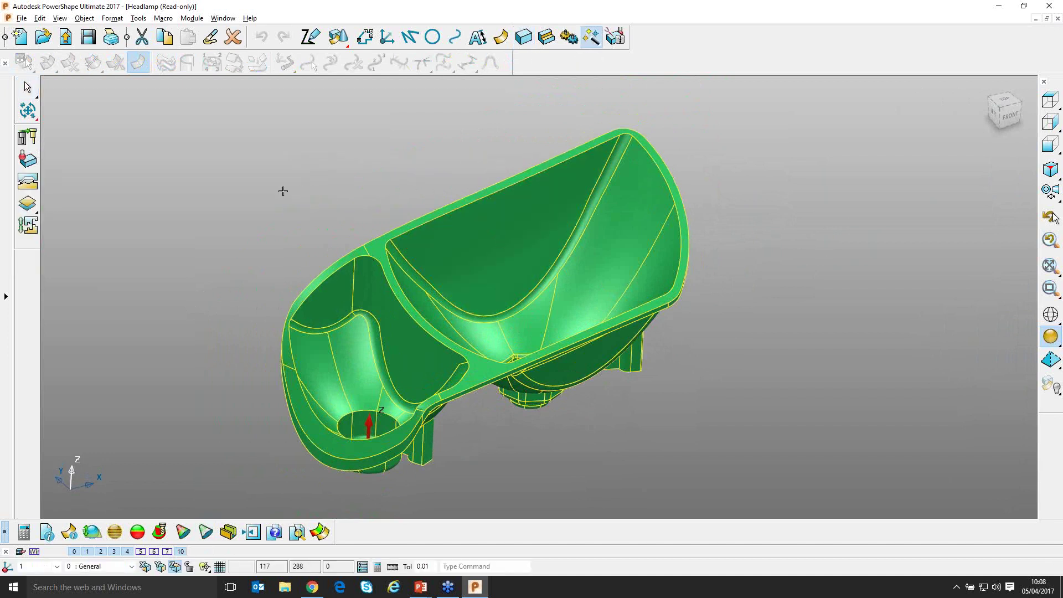
mouse_move(28, 205)
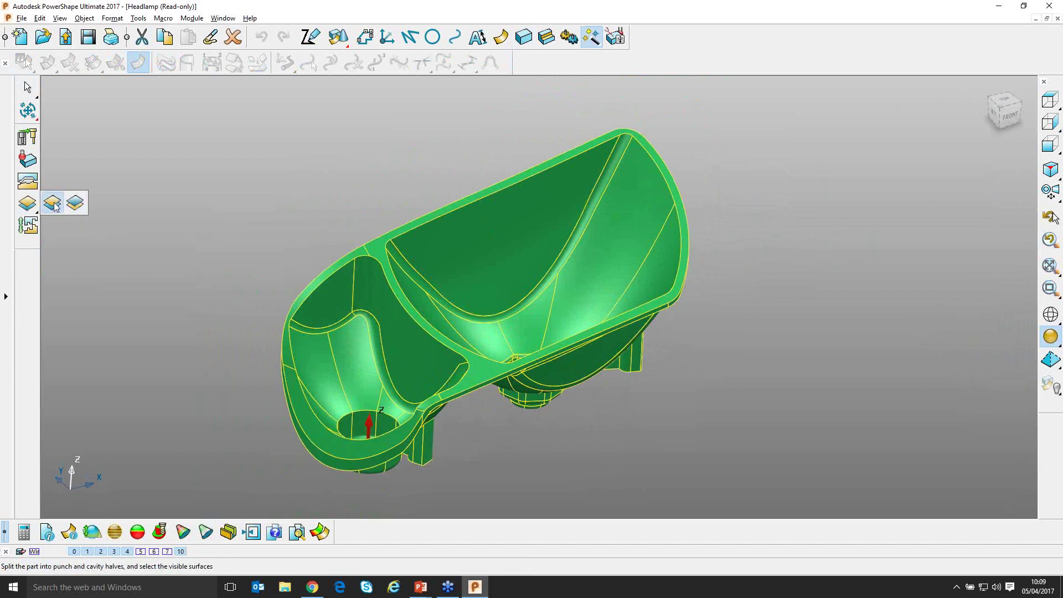
click(54, 204)
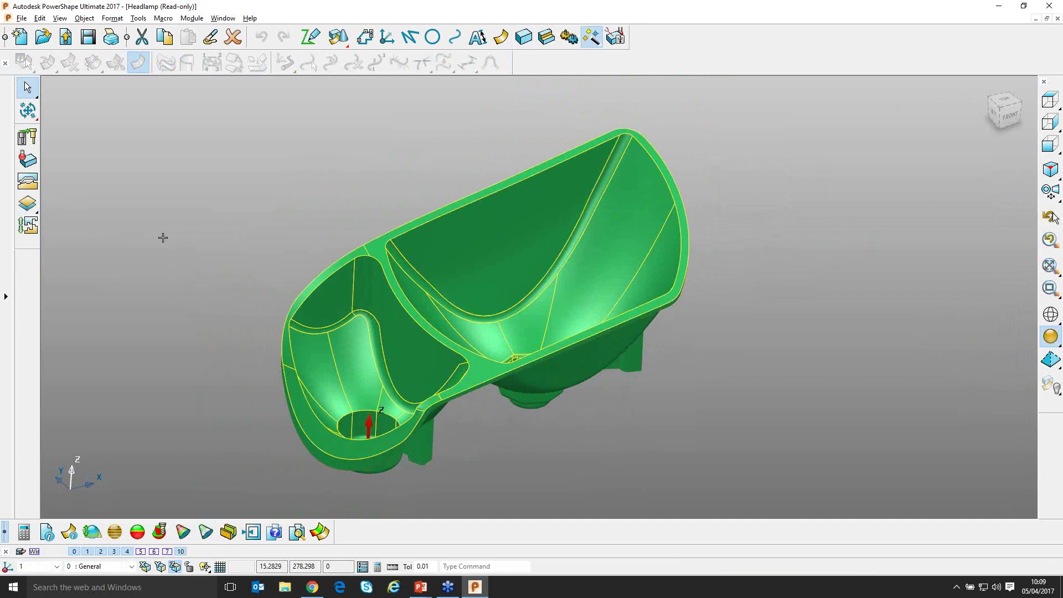
Check the selected visible surfaces from the top view, isolate them and clear the selection
key(ctrl+5)
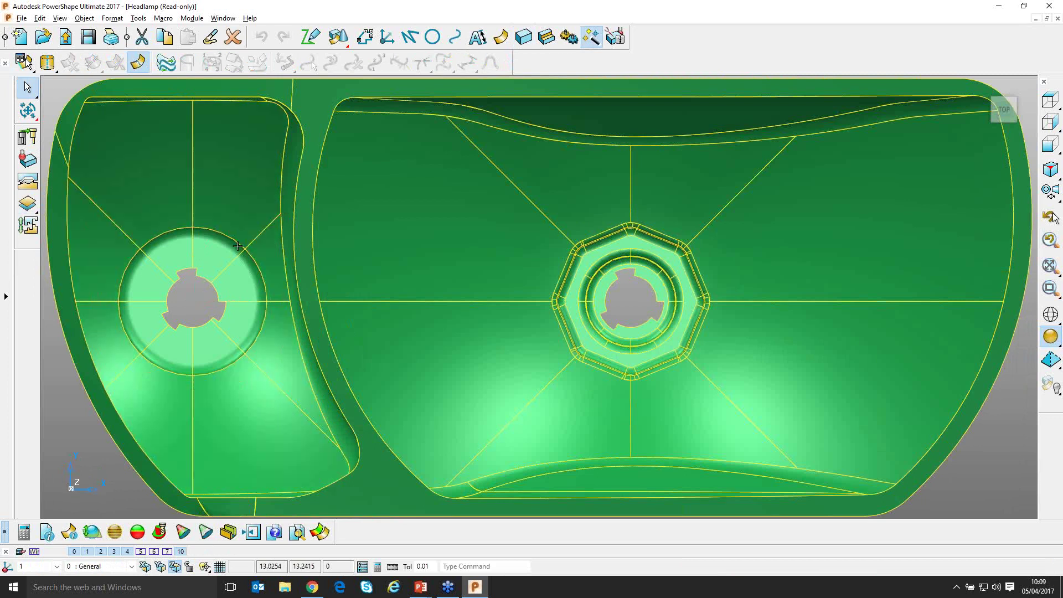
ctrl+middle_drag(242, 173, 246, 268)
mouse_move(443, 332)
middle_down()
mouse_move(452, 386)
mouse_move(512, 381)
mouse_move(615, 238)
mouse_move(565, 180)
mouse_move(543, 199)
mouse_move(564, 178)
mouse_move(444, 316)
middle_up()
click(273, 258)
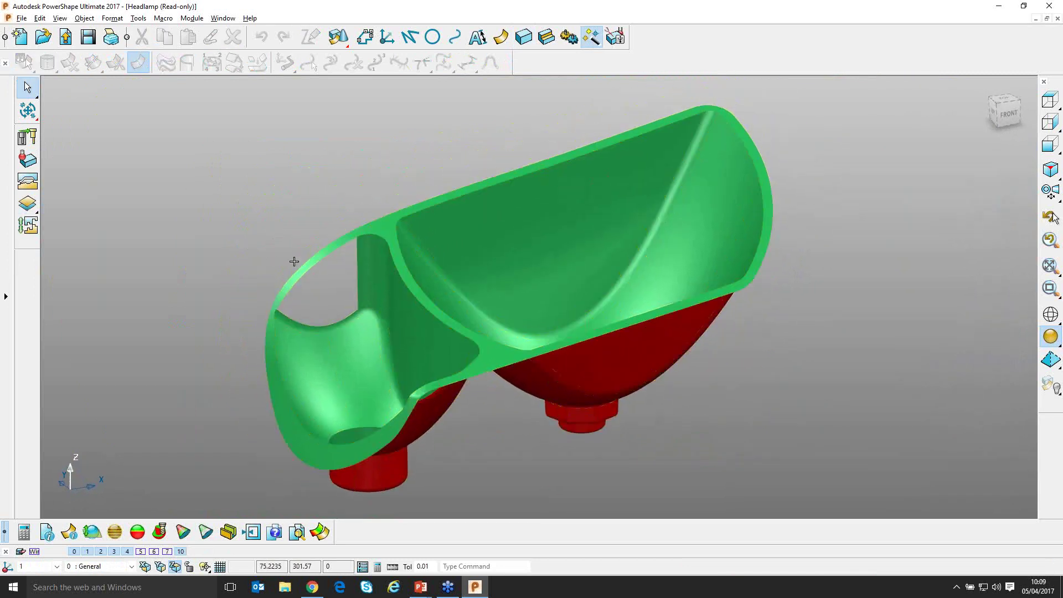
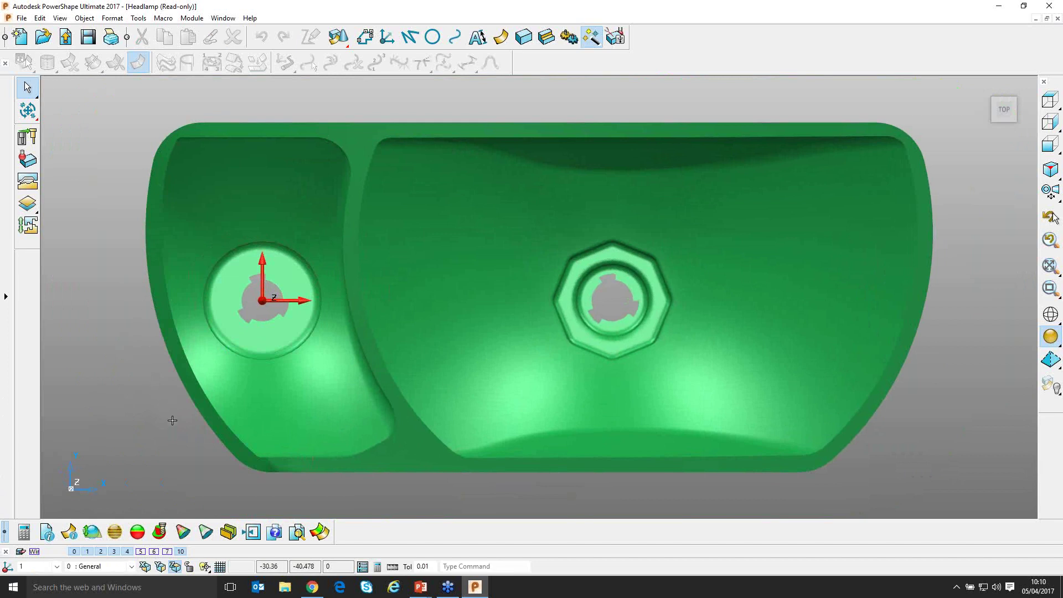
Tilt the headlamp to a slightly angled top view and align workplane 1 with that view
middle_drag(184, 441, 296, 433)
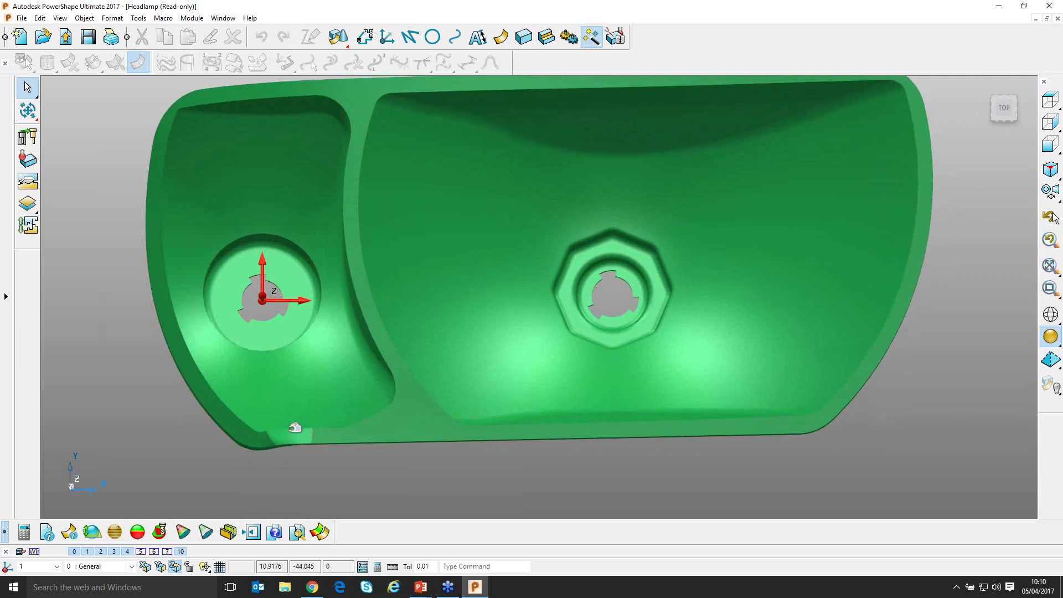
middle_drag(170, 415, 174, 421)
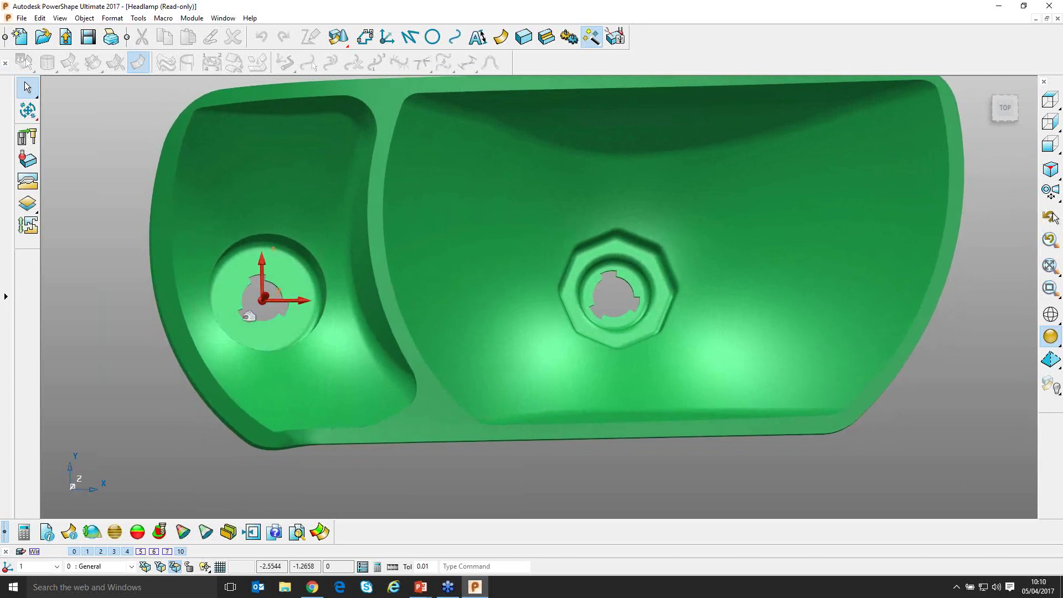
click(261, 300)
double_click(261, 301)
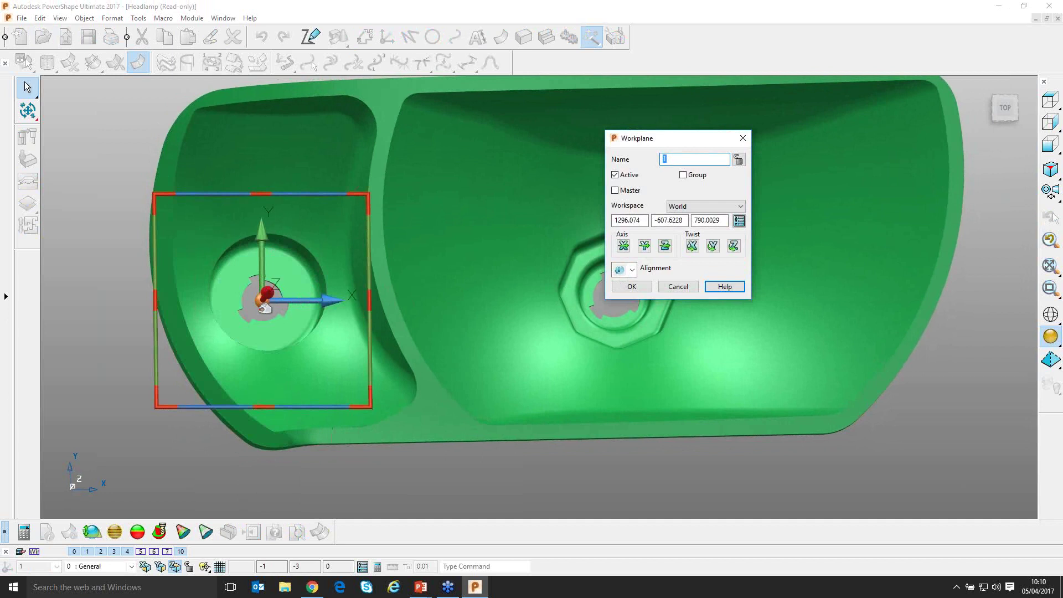
click(634, 270)
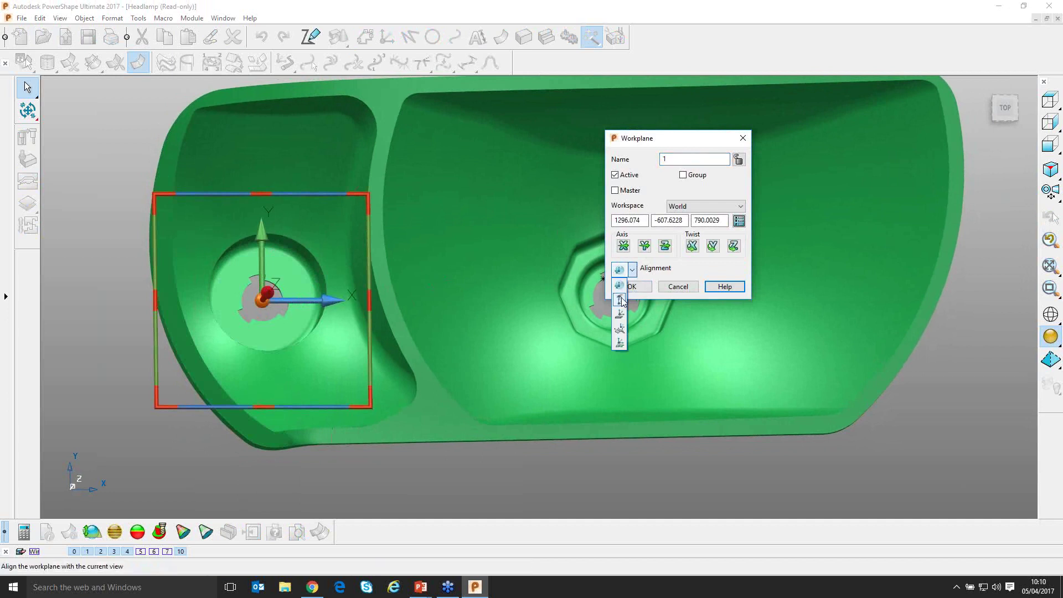
click(621, 305)
click(632, 287)
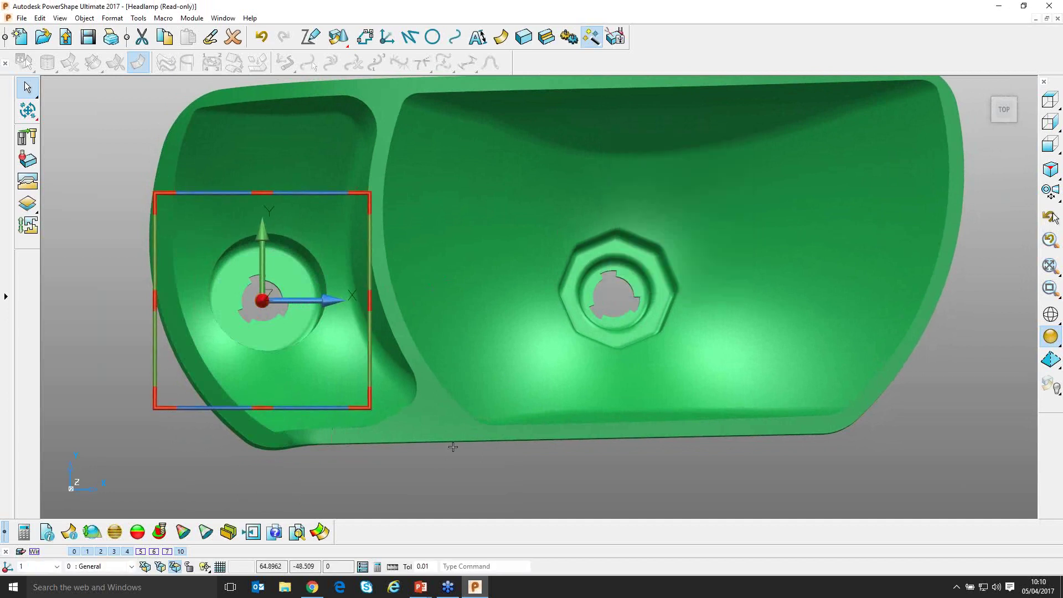
click(440, 462)
Select all the headlamp surfaces, split them into punch and cavity halves by the visible surfaces, and isolate the visible set
key(ctrl+a)
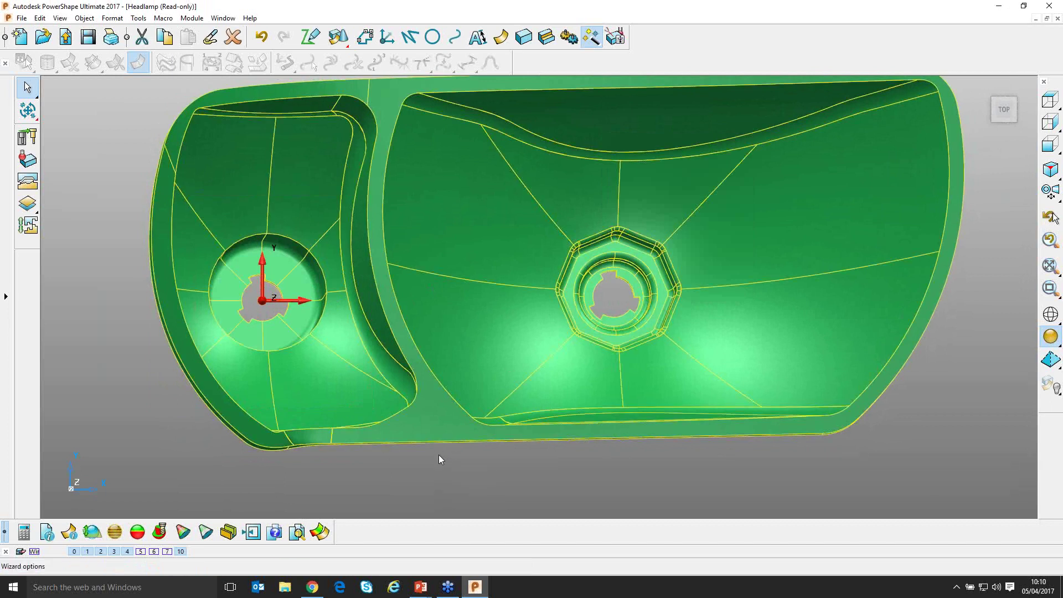
click(52, 204)
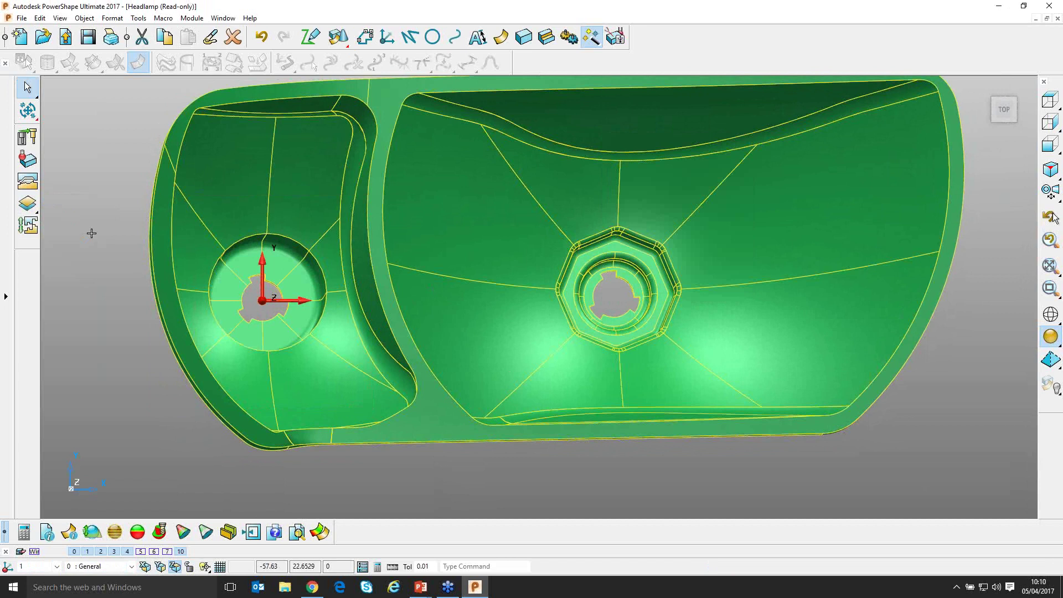
key(ctrl+k)
click(79, 268)
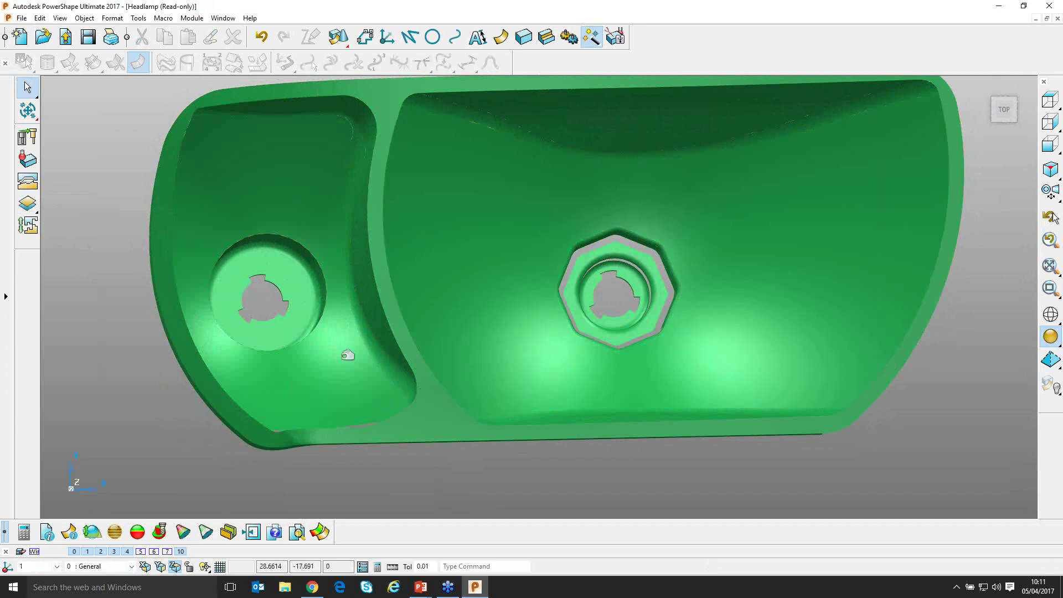
Redisplay the hidden headlamp surfaces, clear the selection and examine the complete part from the front
key(ctrl+a)
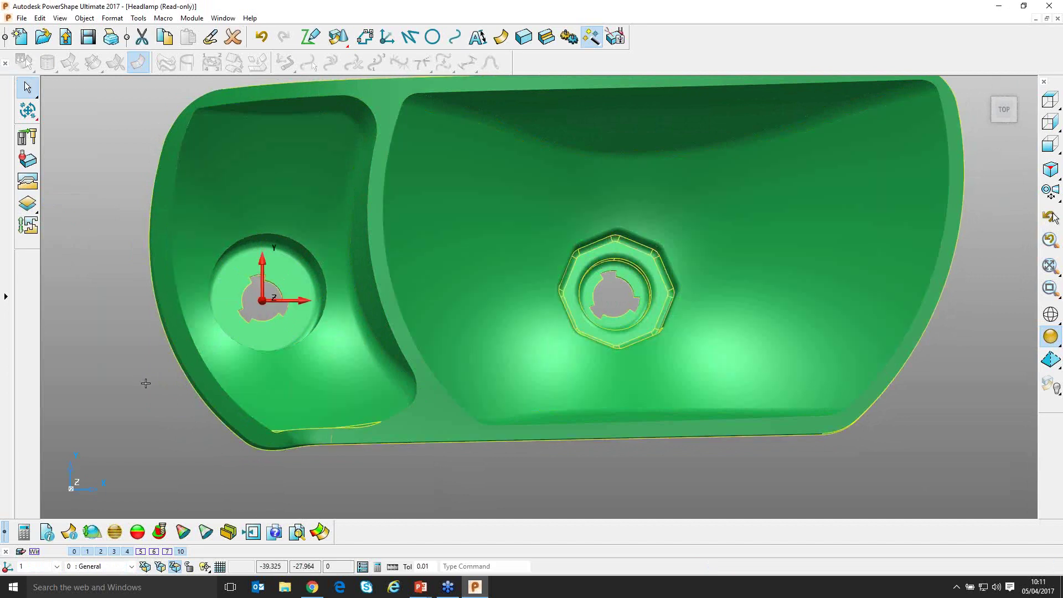
click(143, 386)
middle_drag(567, 398, 641, 177)
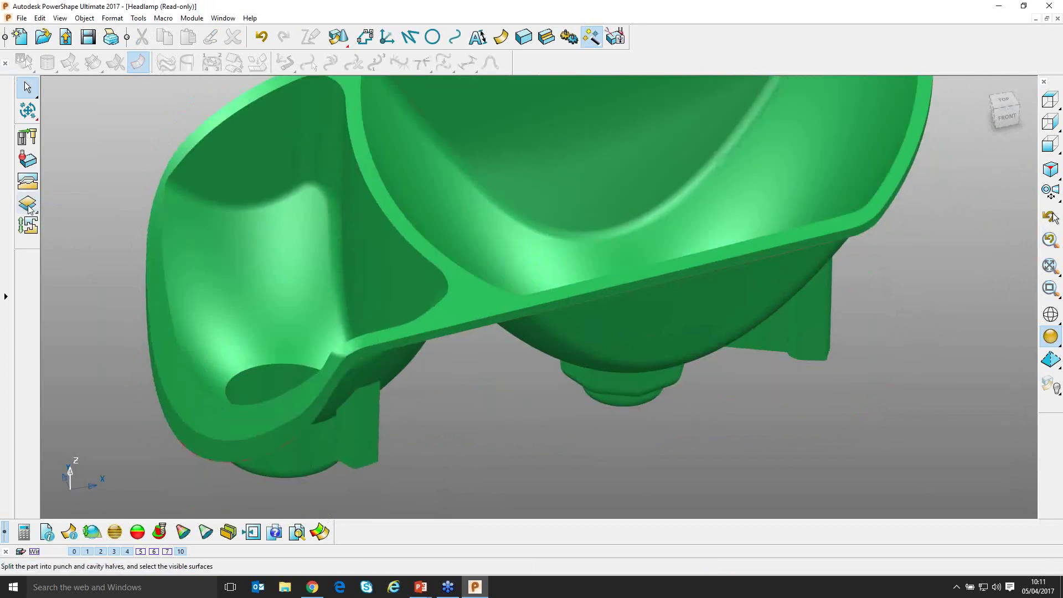
mouse_move(27, 203)
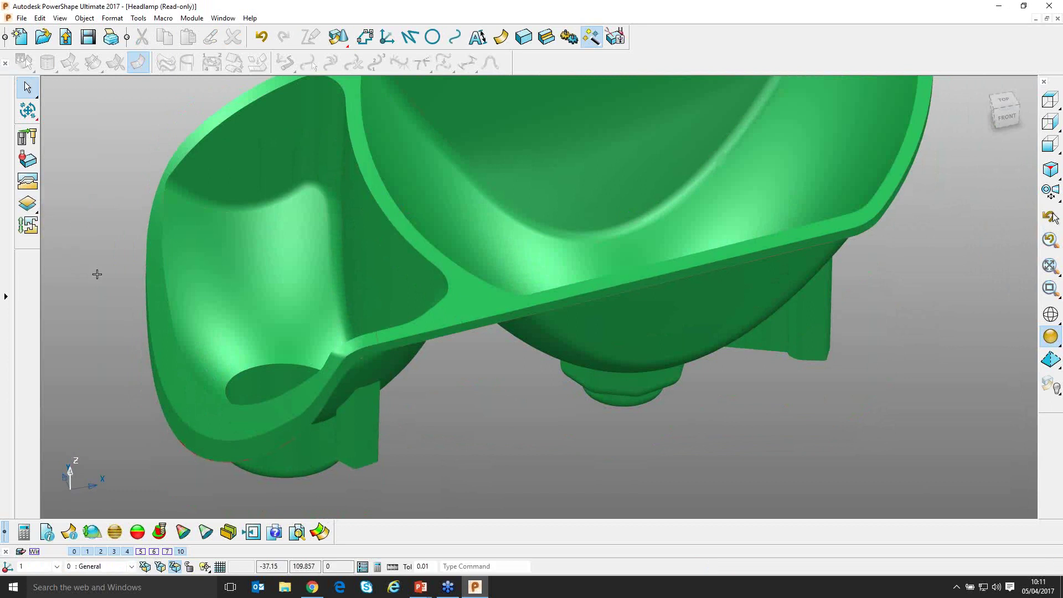
scroll(257, 235, down, 1)
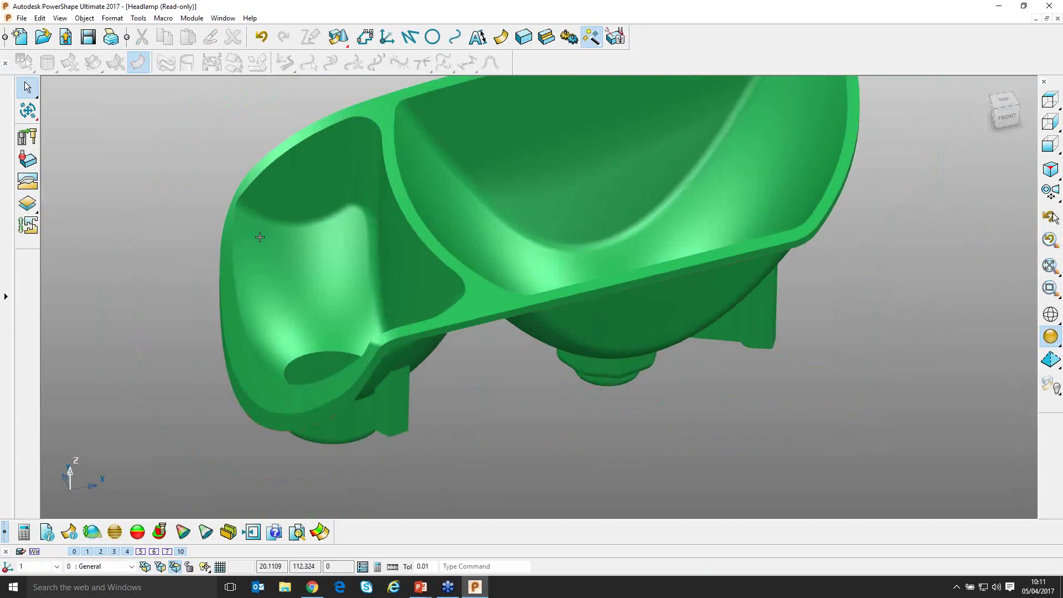
shift+middle_drag(258, 238, 244, 275)
Load the Casing model for the Continuous Regions method from the demo page and hide the page
mouse_move(5, 299)
scroll(151, 273, down, 3)
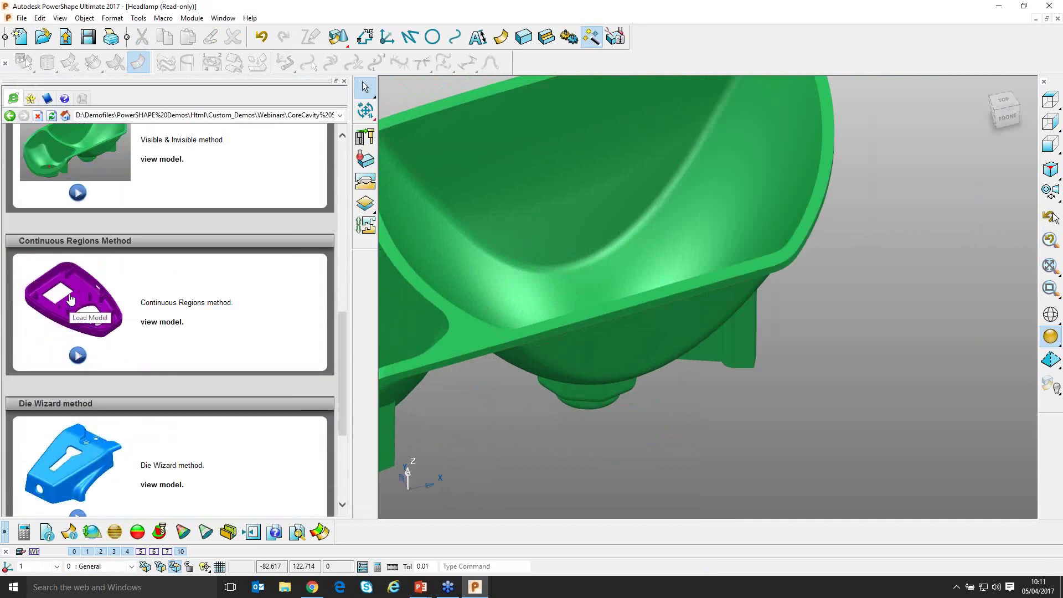
click(70, 298)
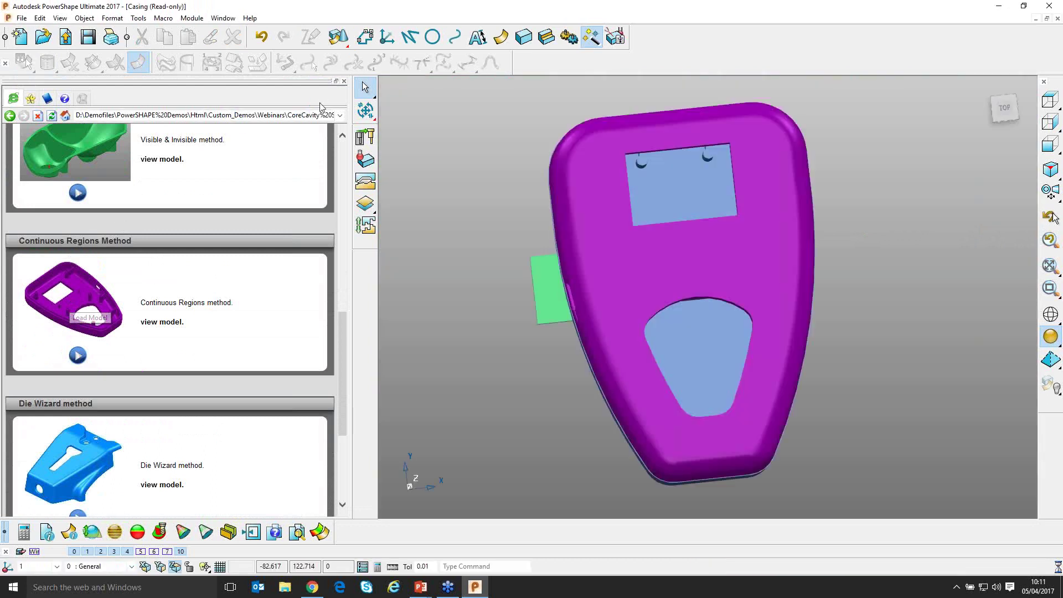
click(336, 82)
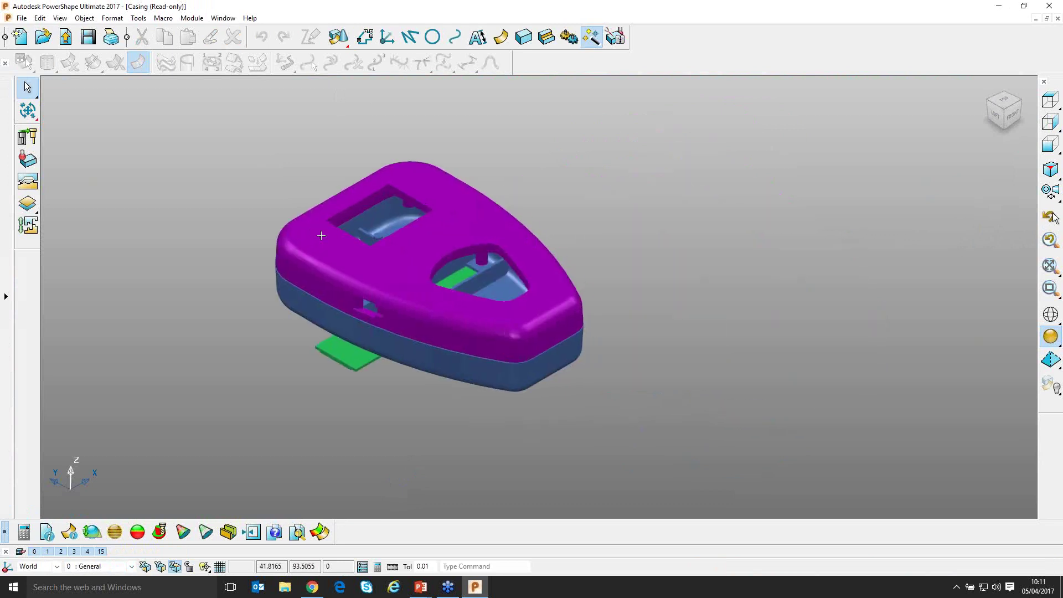
Isolate the purple upper casing solid so the other casing parts are hidden
click(378, 259)
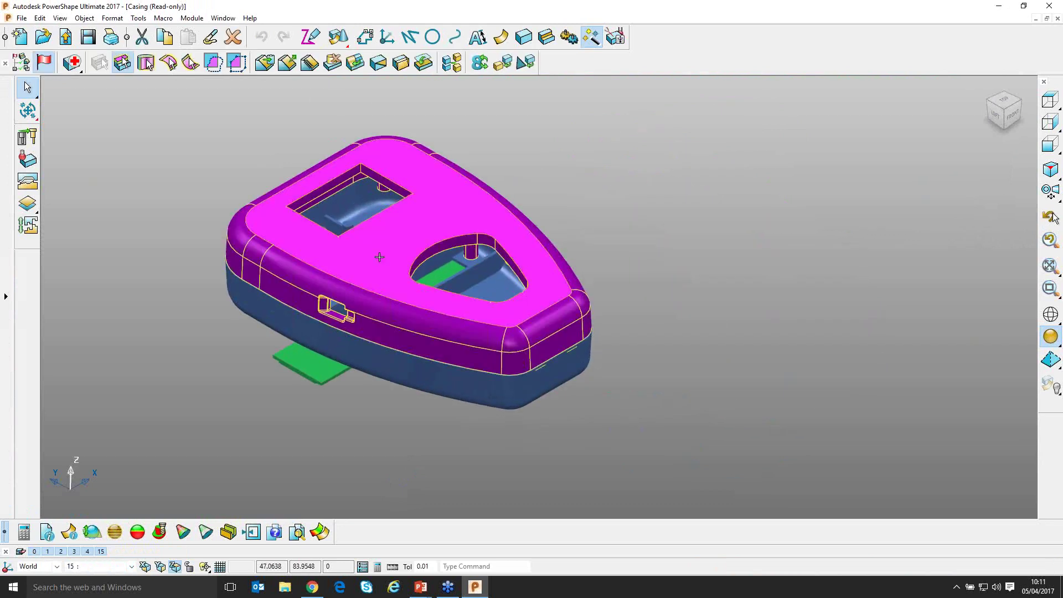
key(ctrl+k)
click(254, 344)
middle_drag(254, 344, 442, 288)
Select the continuous region of outer faces on the purple upper casing solid
click(442, 288)
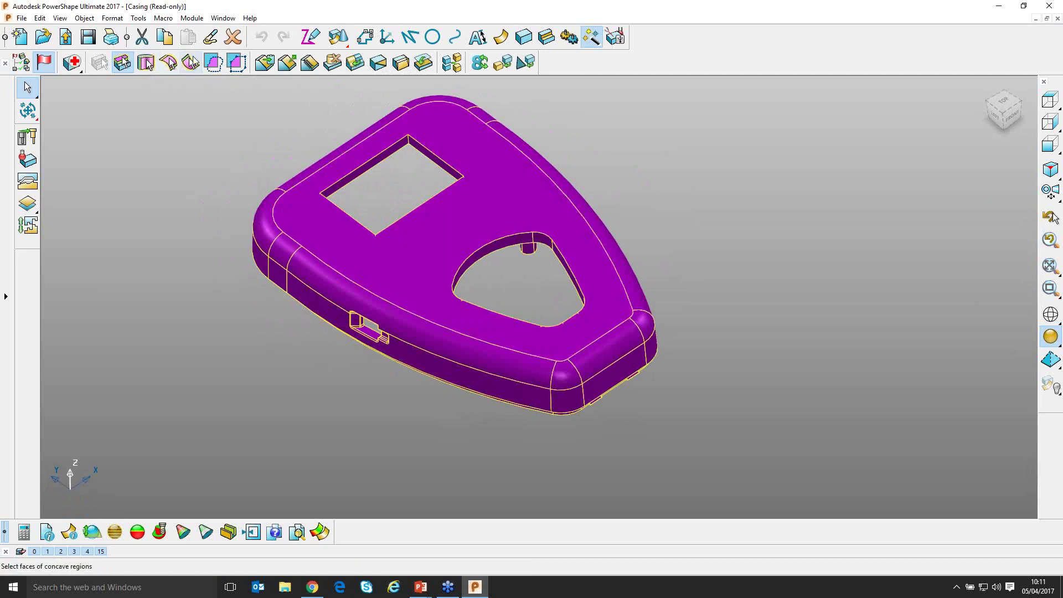
click(145, 67)
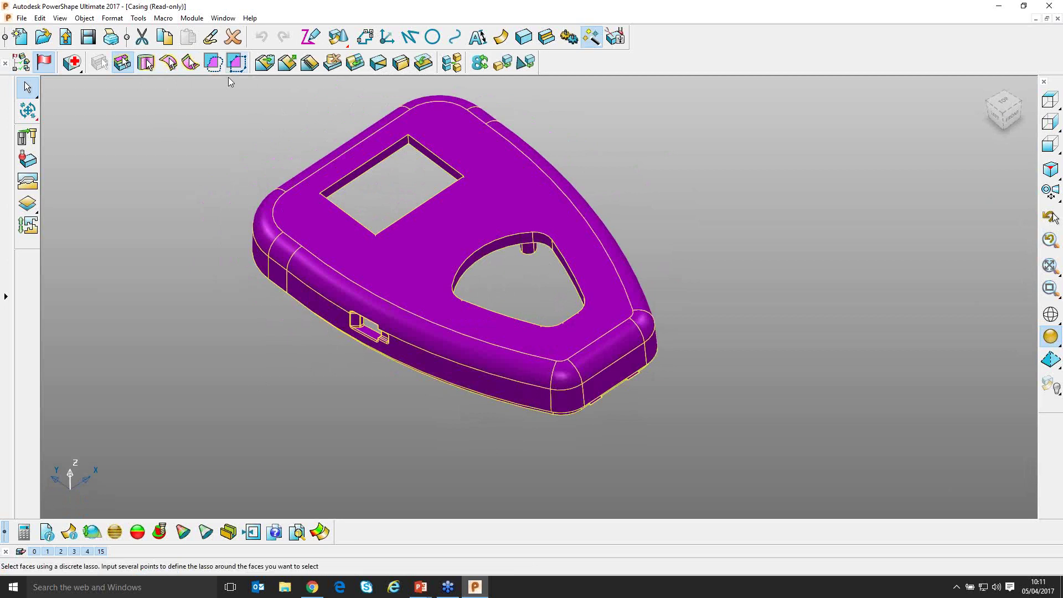
click(191, 156)
click(289, 218)
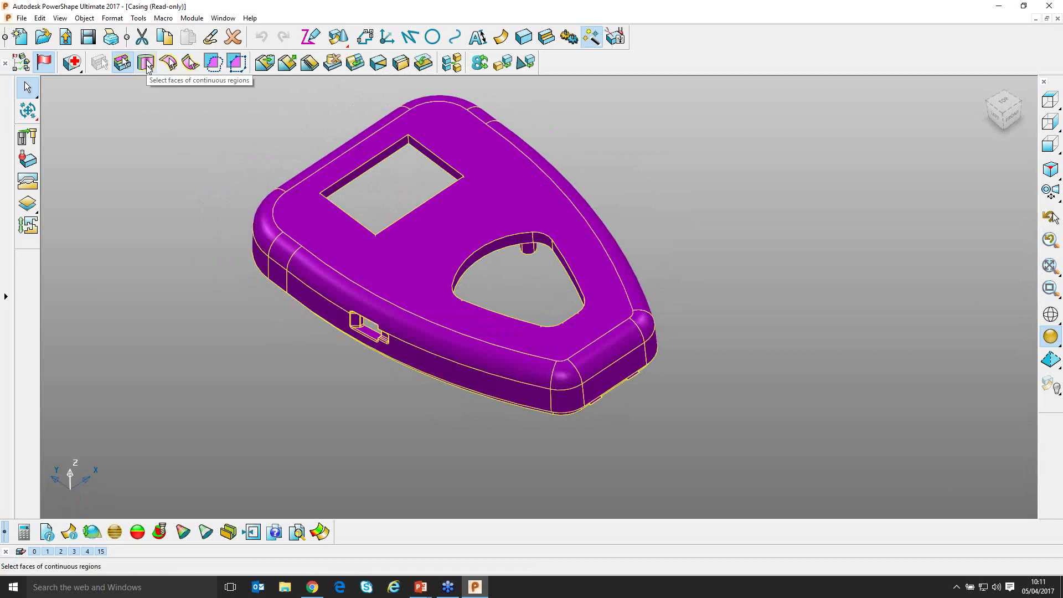
click(146, 63)
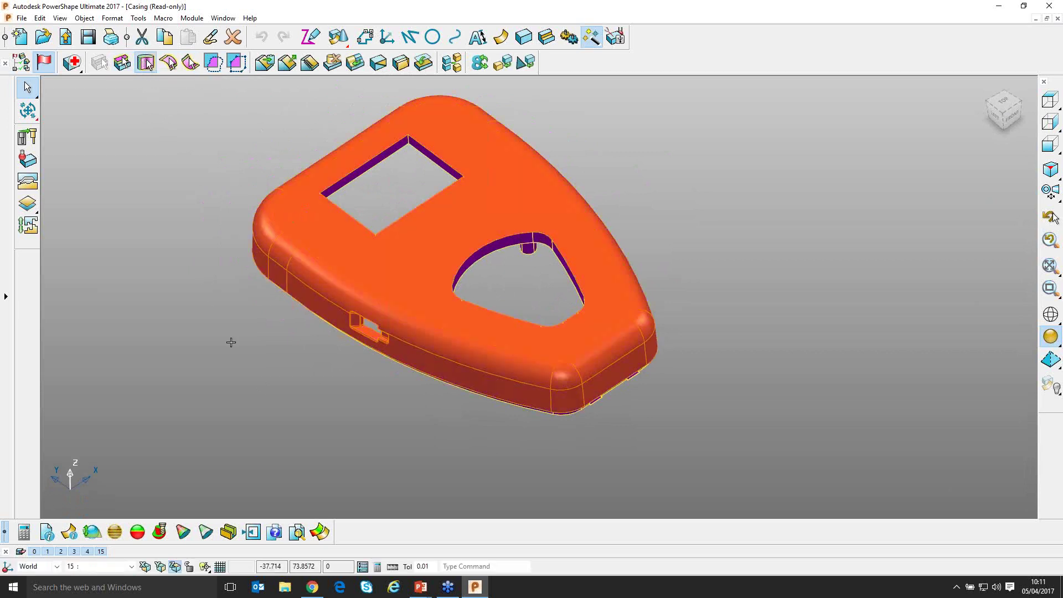
middle_drag(244, 357, 279, 367)
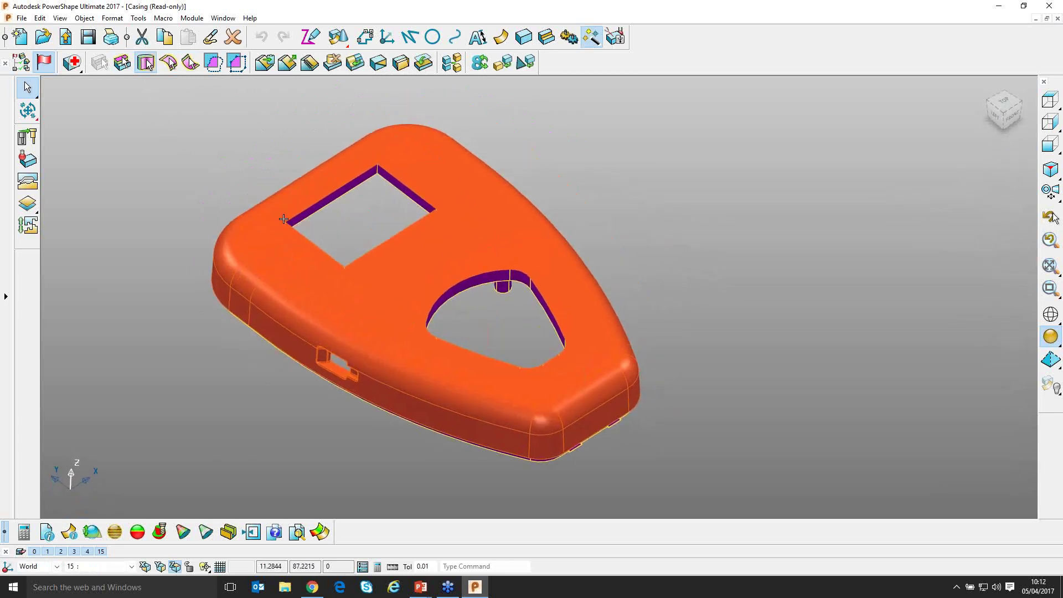
Create copies of the selected outer faces and delete the original purple solid, leaving only the outer skin
click(286, 62)
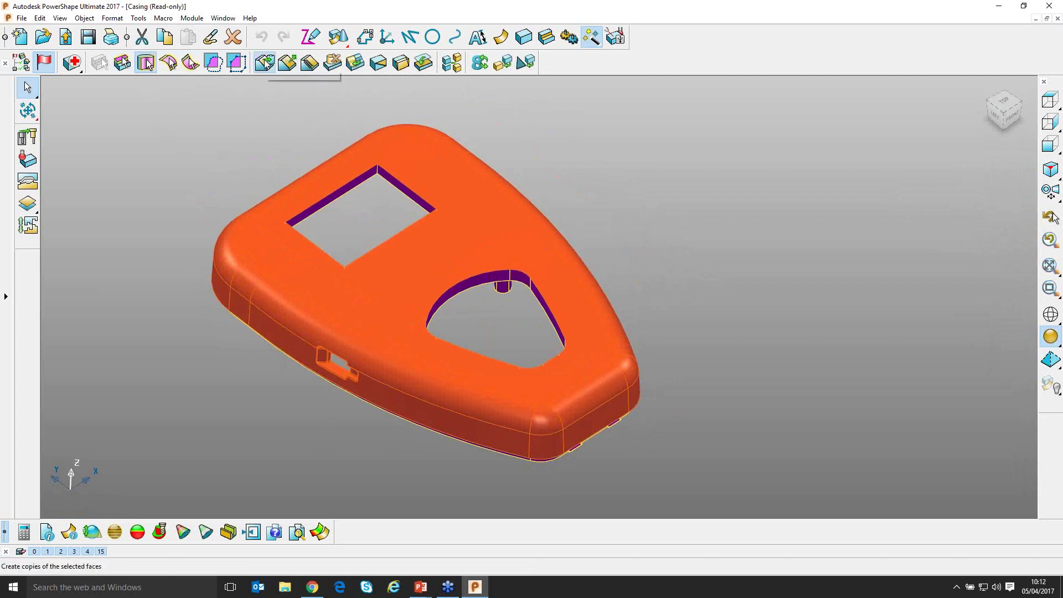
click(195, 121)
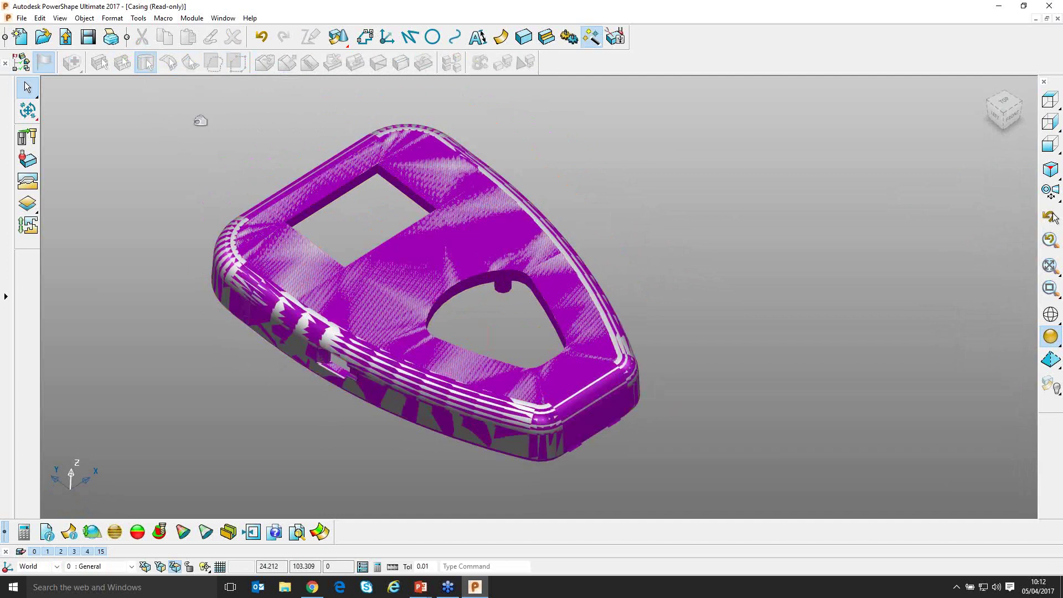
click(328, 205)
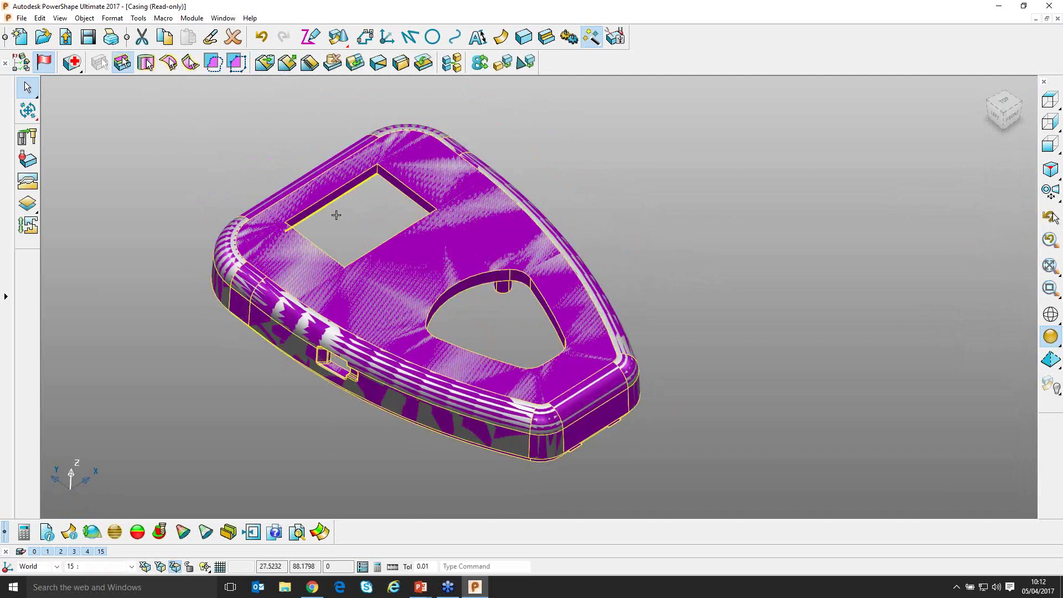
key(Delete)
middle_drag(336, 215, 380, 317)
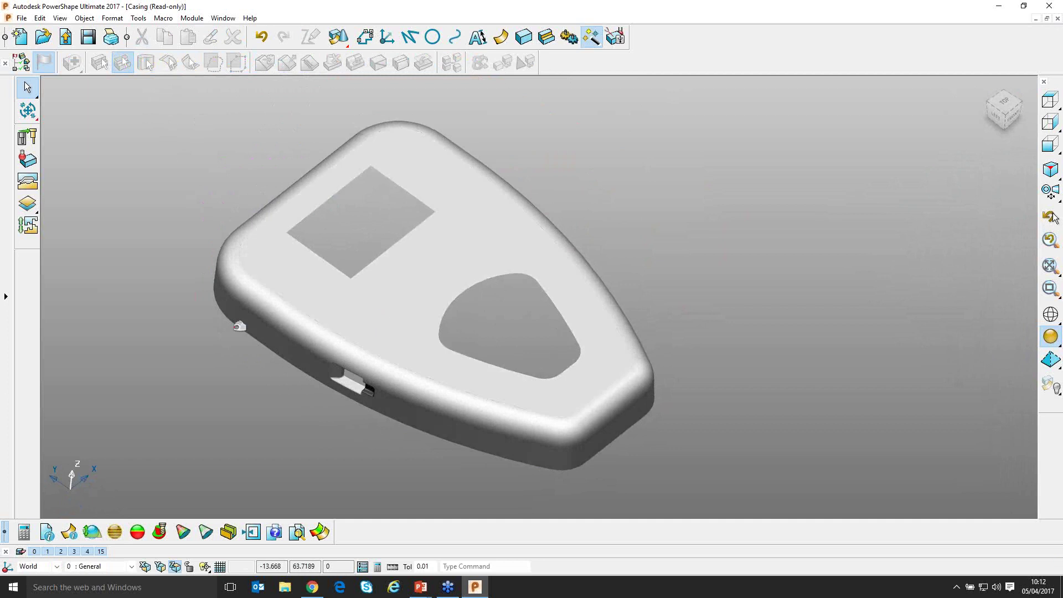
middle_drag(311, 243, 386, 220)
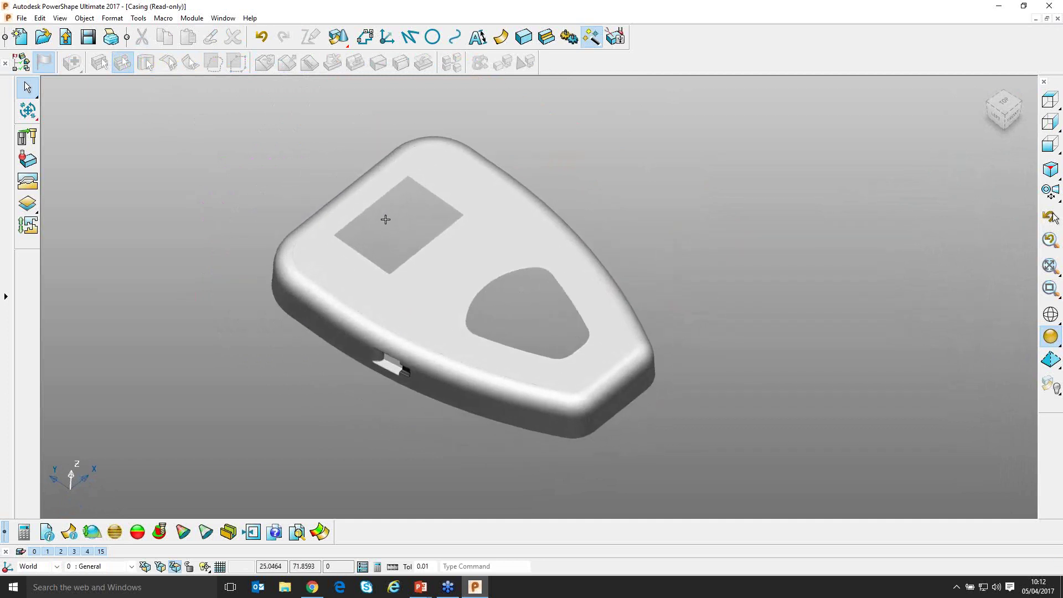
scroll(285, 175, up, 2)
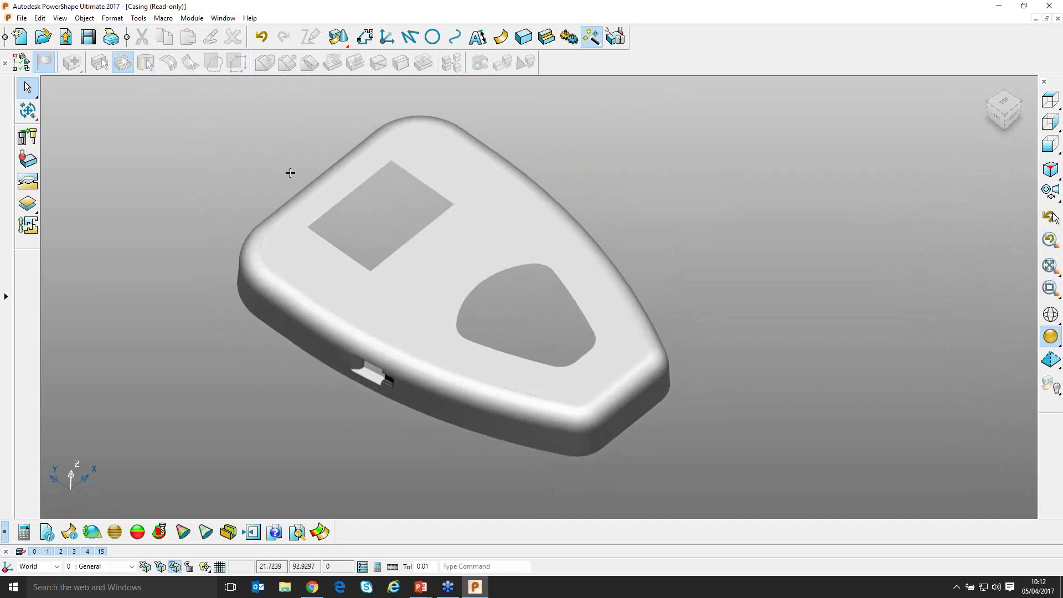
Undo the face copying and solid deletion, and isolate the blue lower casing with all parts shown again
click(260, 37)
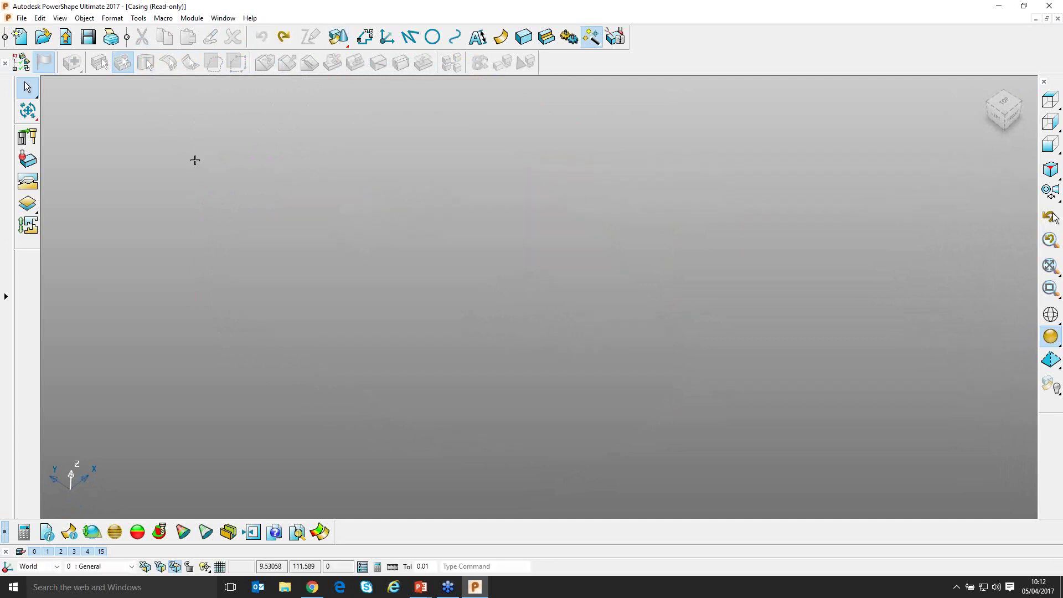
click(263, 348)
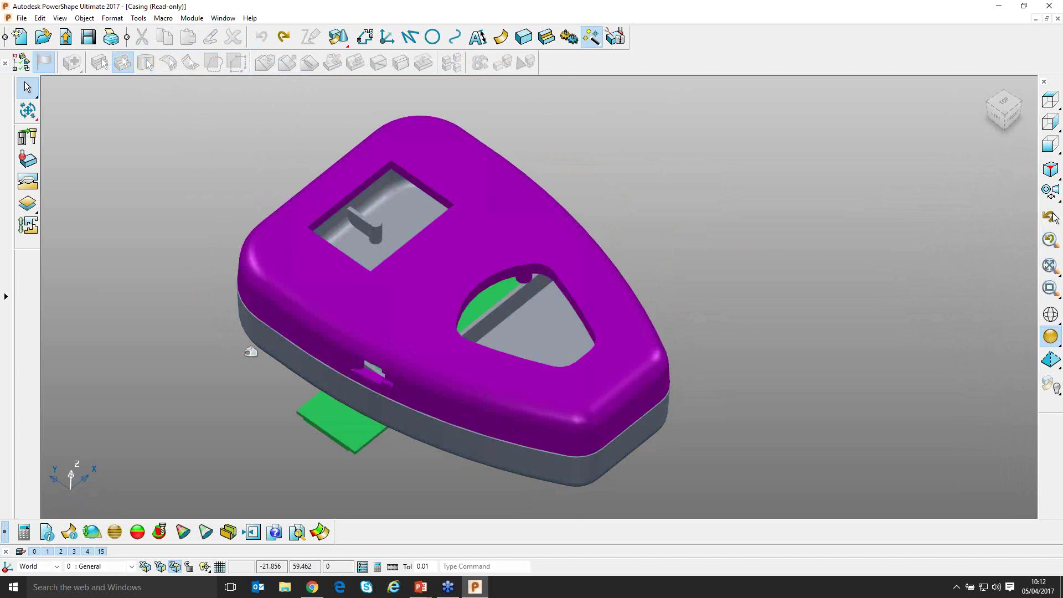
key(ctrl+k)
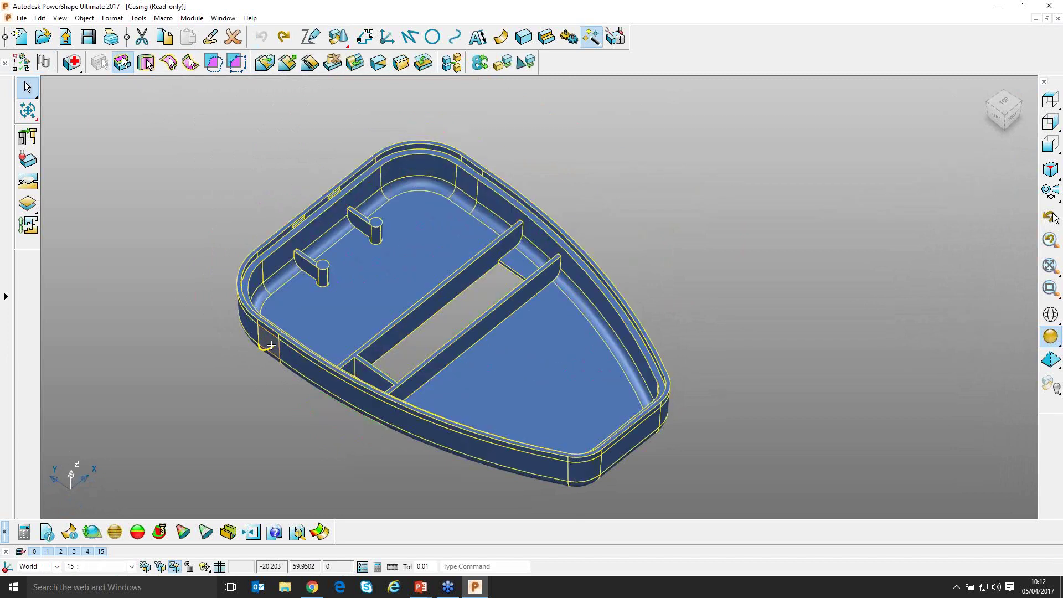
click(188, 239)
middle_drag(353, 256, 399, 266)
scroll(368, 261, up, 5)
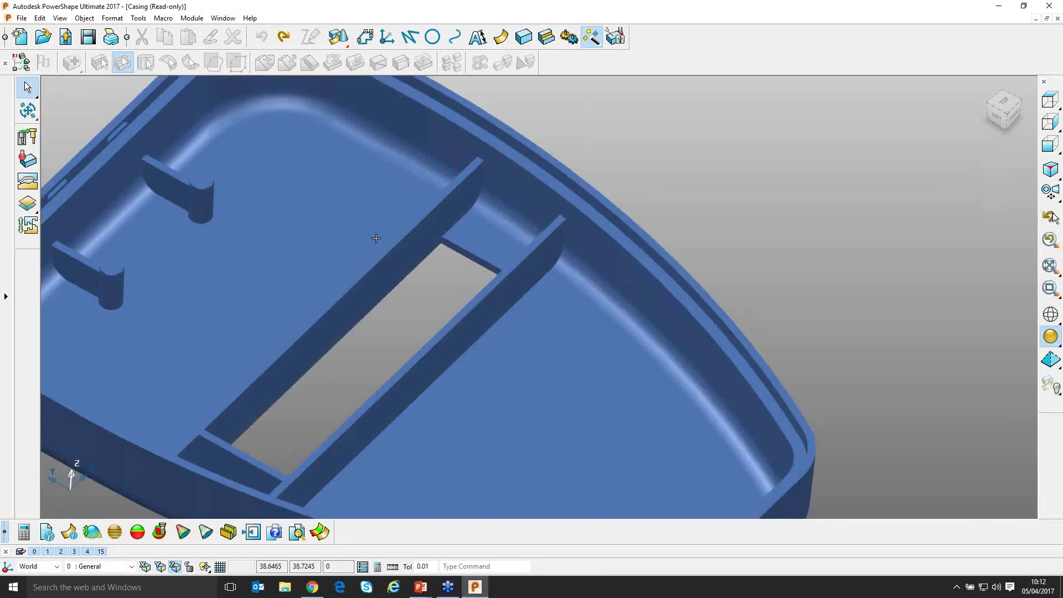
scroll(376, 244, down, 5)
Select the continuous region of inner floor and wall faces on the blue lower casing
click(416, 252)
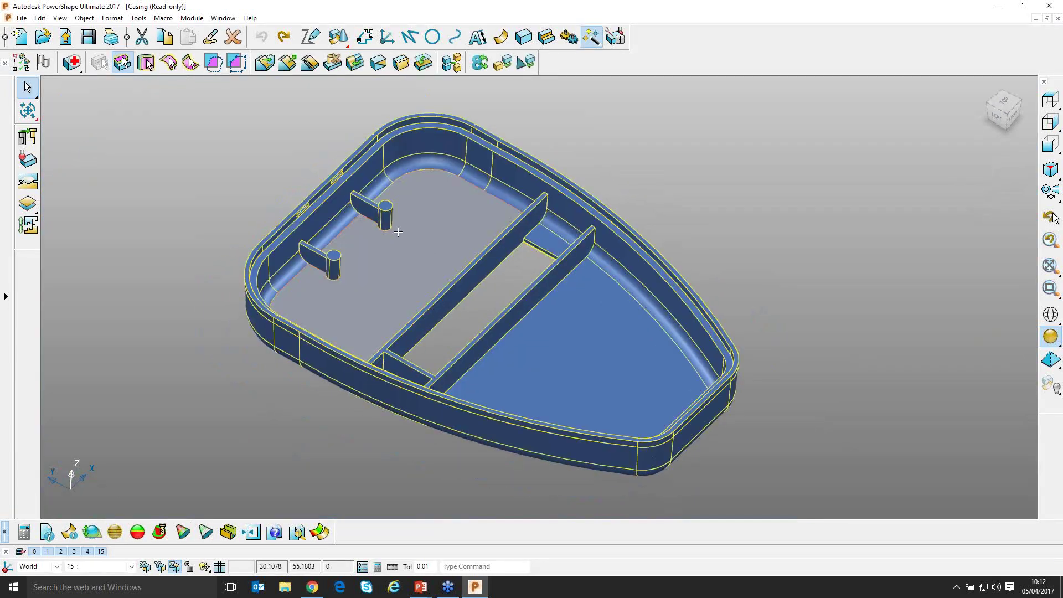
click(147, 63)
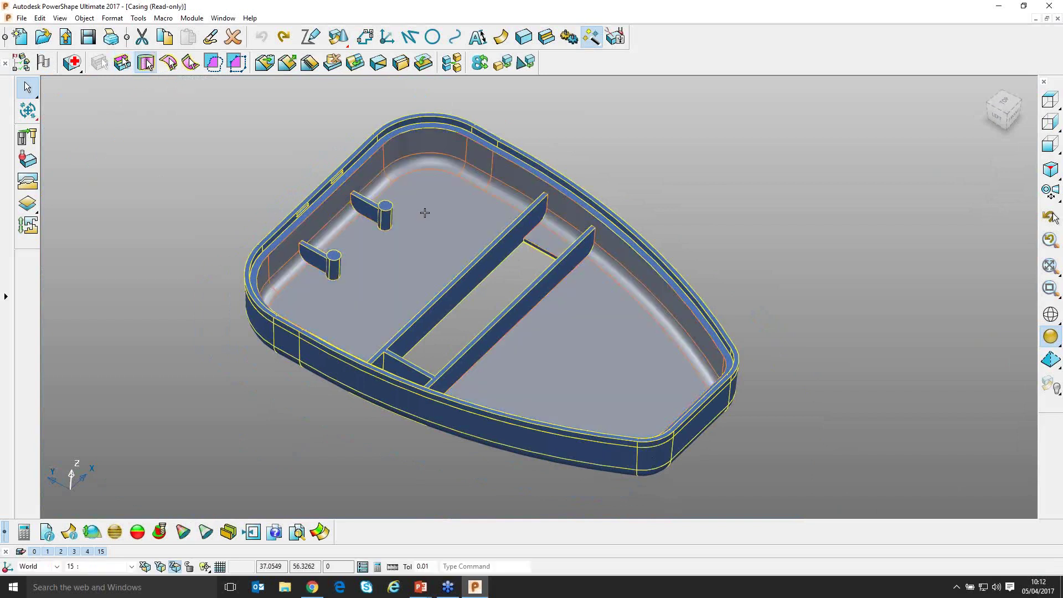
click(425, 213)
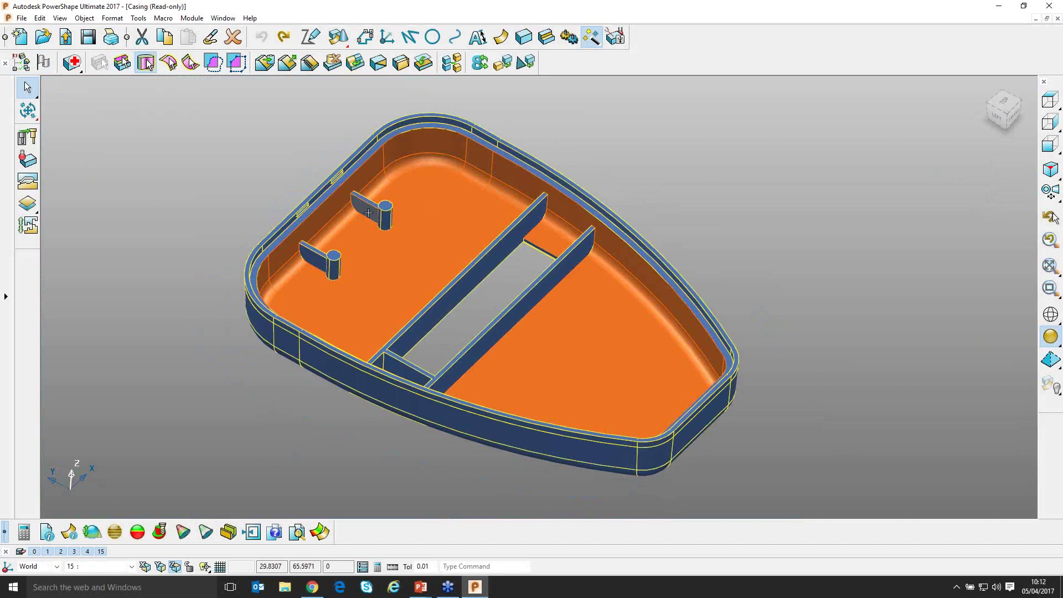
Select the concave region of faces inside the blue lower casing, including its floor, walls and ribs
middle_drag(363, 264, 492, 280)
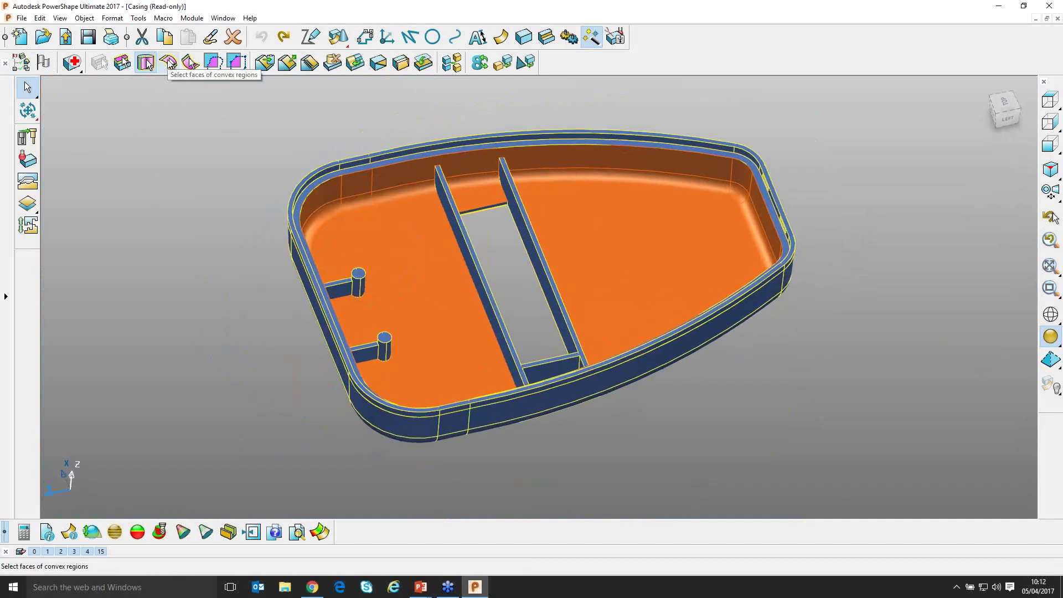
click(190, 62)
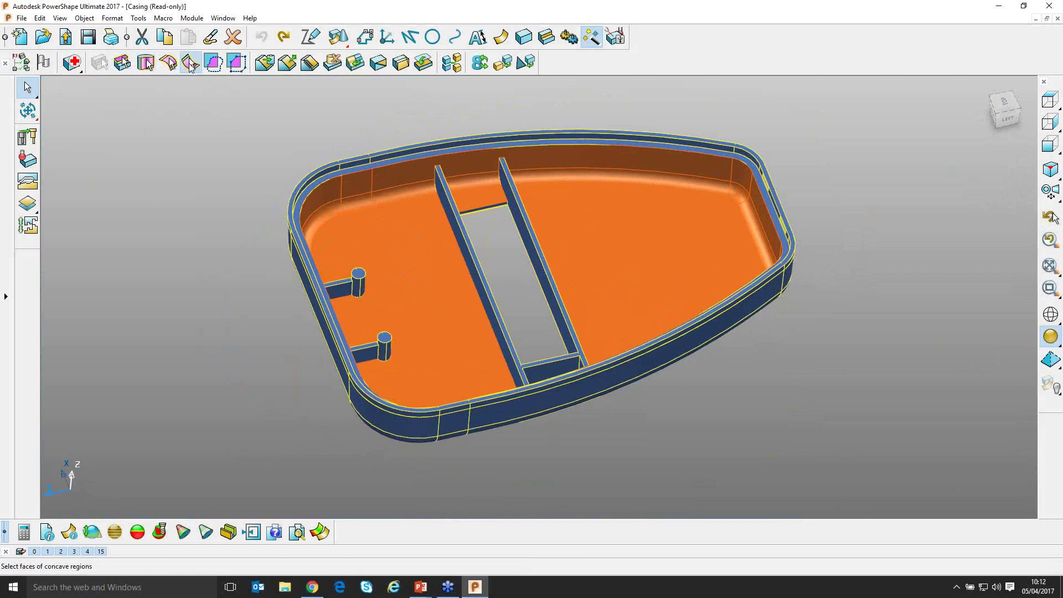
click(473, 256)
middle_drag(399, 299, 432, 375)
scroll(432, 366, up, 5)
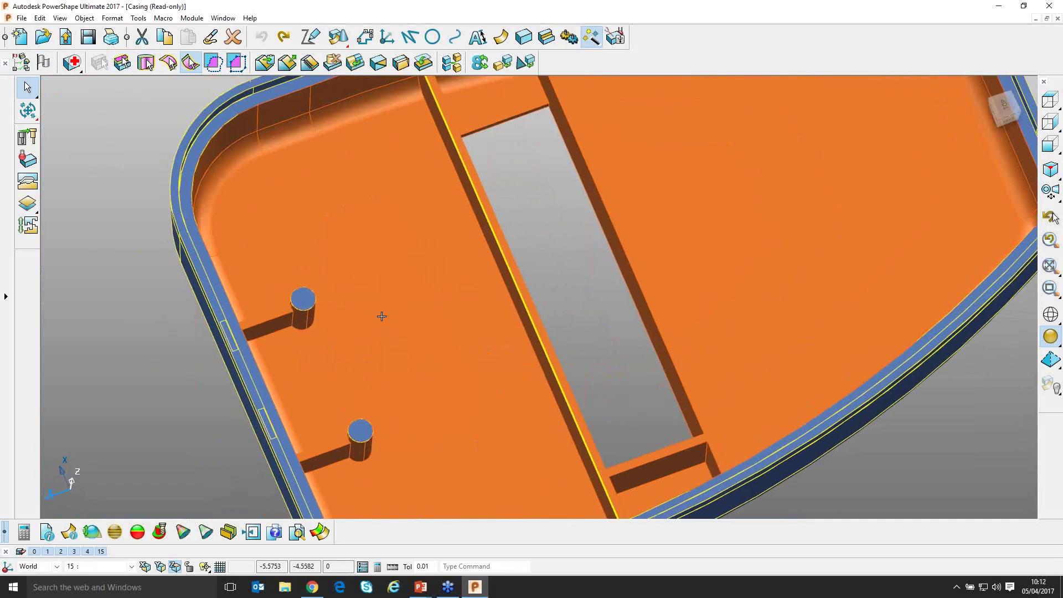
Add the top faces of the two cylindrical bosses to the selected inner faces of the lower casing
click(124, 63)
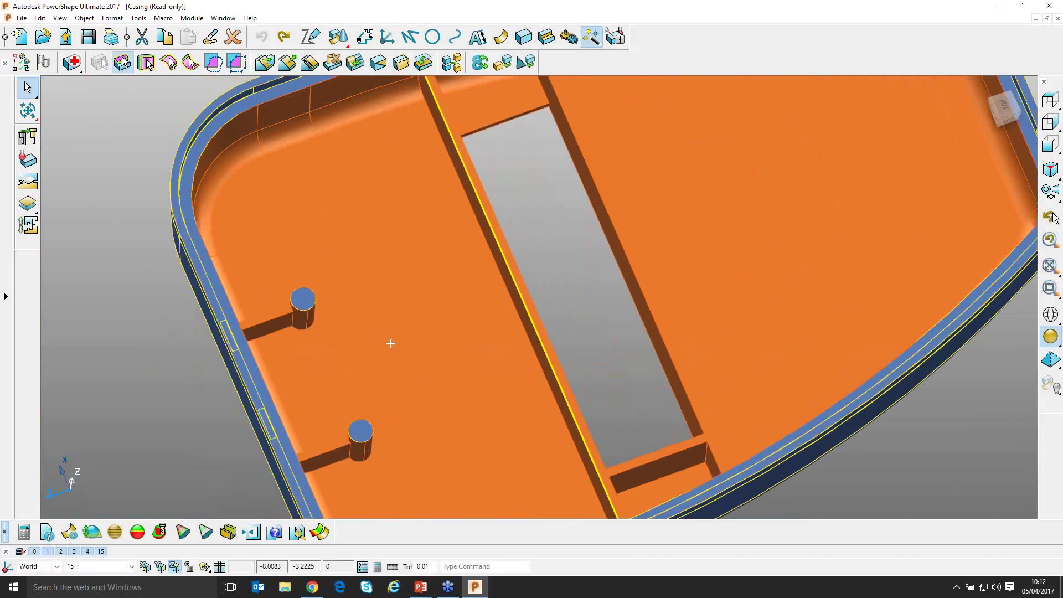
scroll(390, 343, up, 3)
ctrl+click(207, 297)
shift+middle_drag(361, 395, 385, 225)
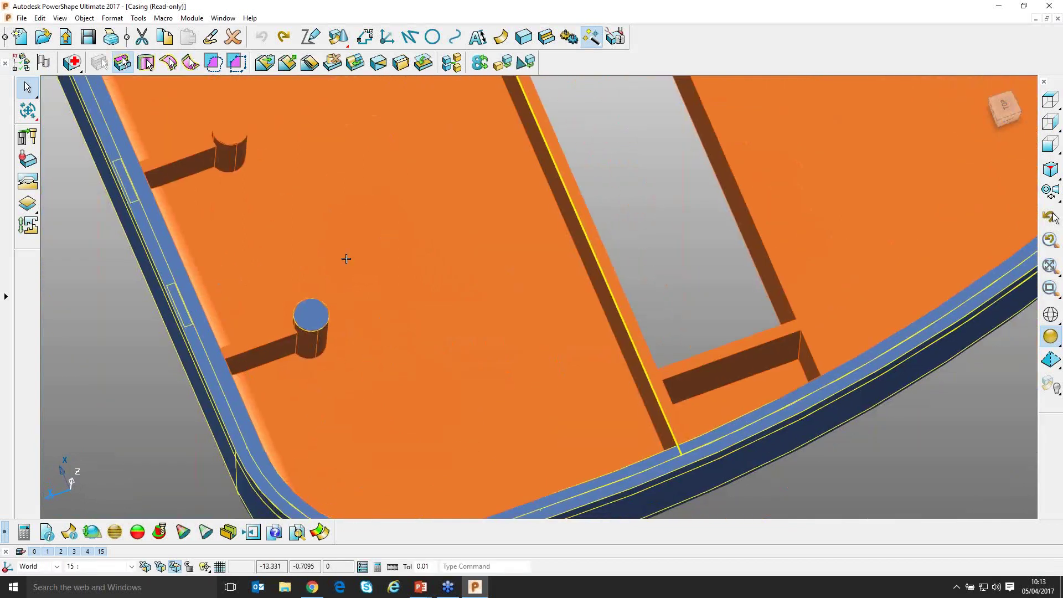
click(310, 314)
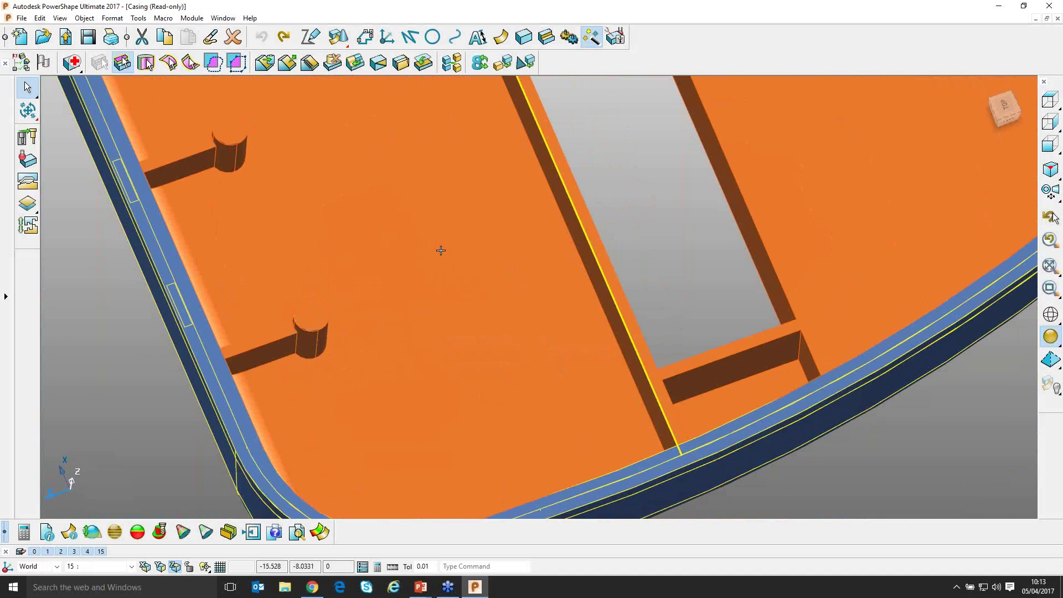
scroll(441, 250, down, 5)
middle_drag(442, 249, 325, 254)
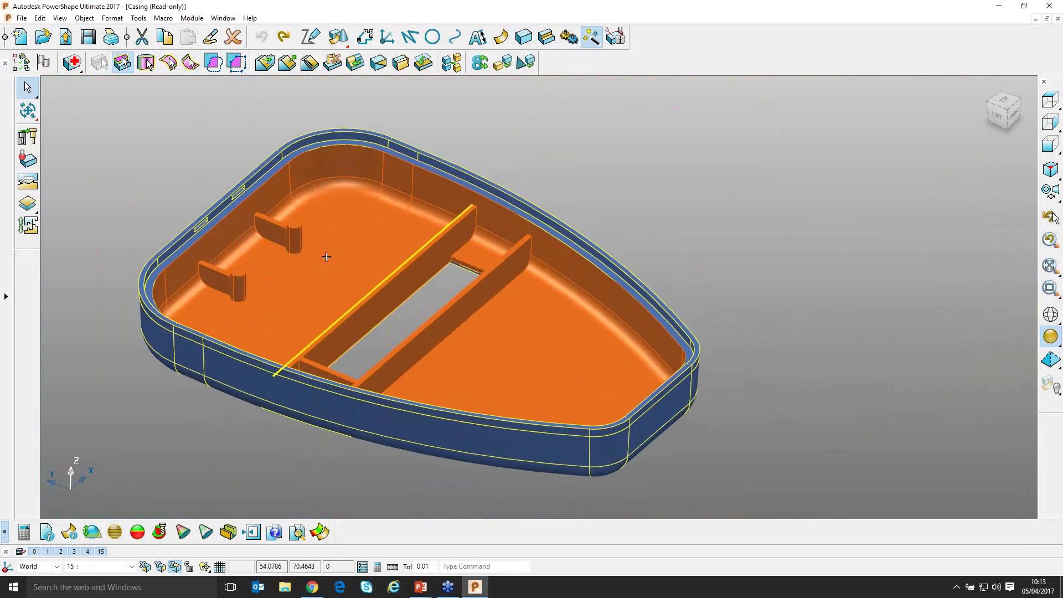
Detach the selected inner faces from the lower casing solid and isolate the remaining outer solid
click(287, 65)
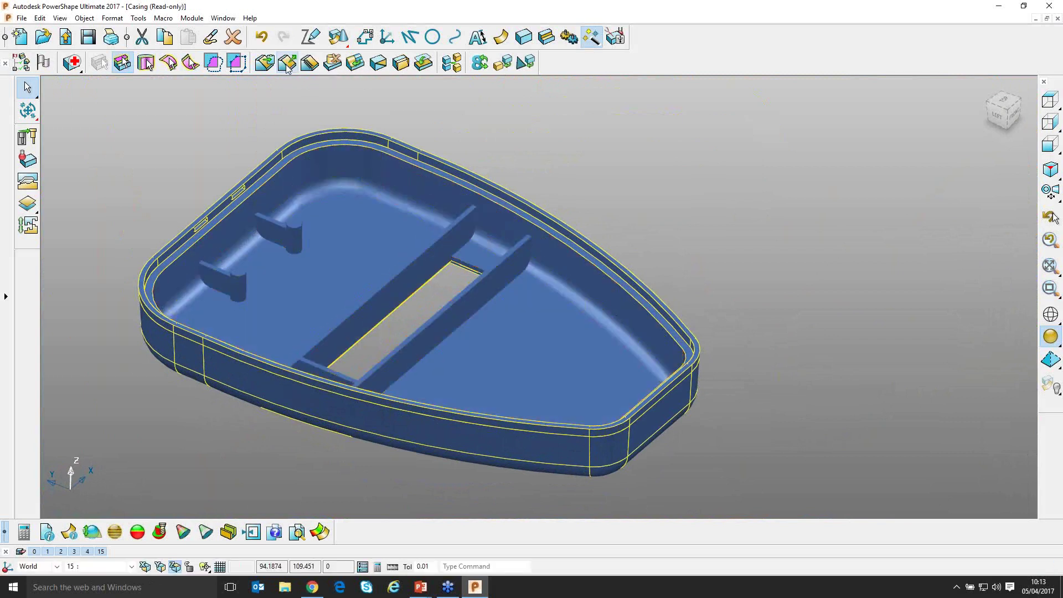
click(269, 125)
click(305, 135)
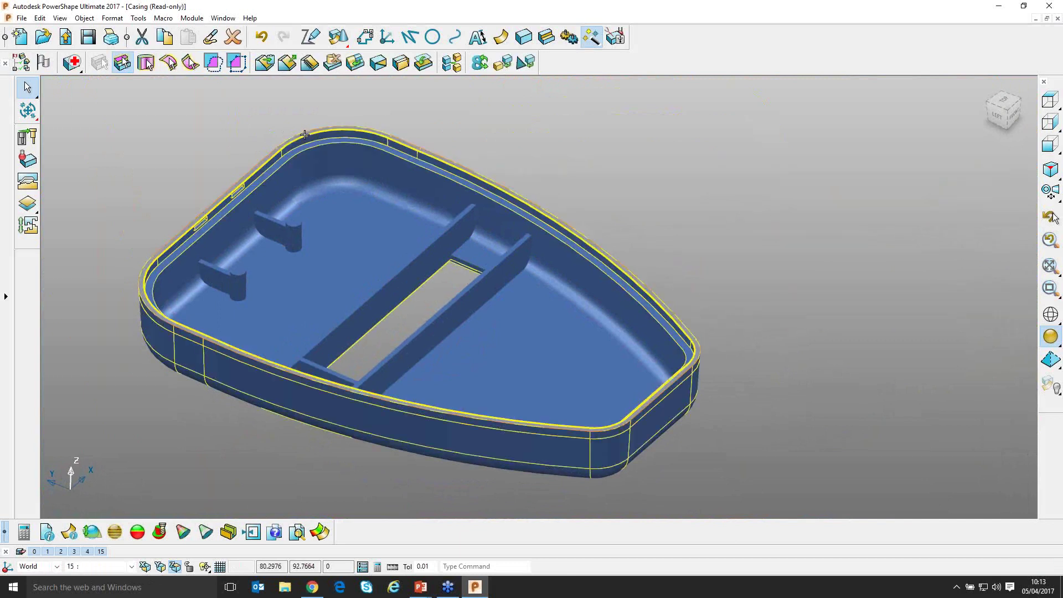
key(ctrl+k)
click(199, 141)
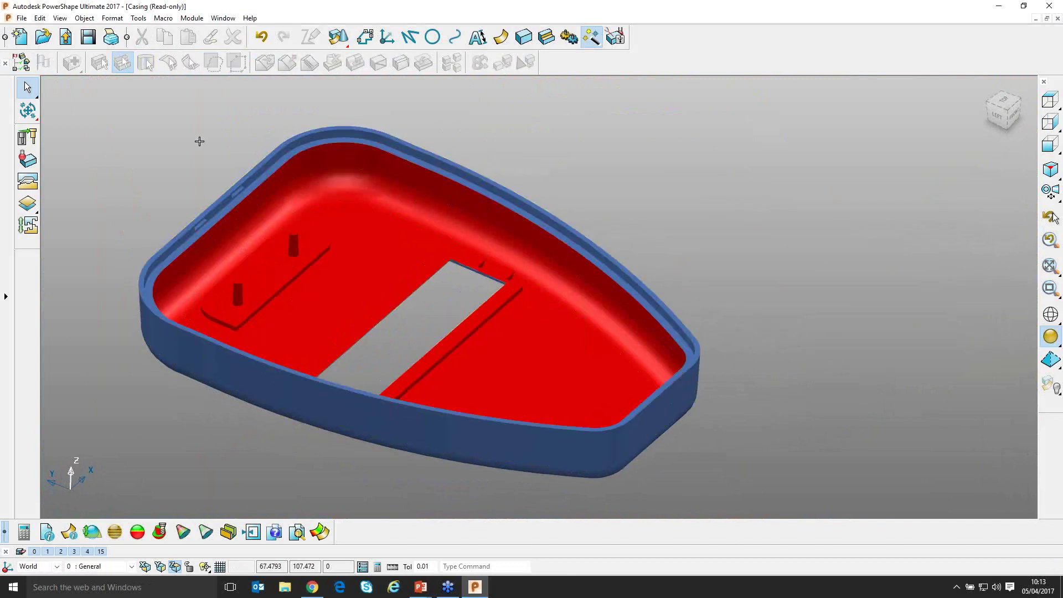
middle_drag(209, 156, 418, 220)
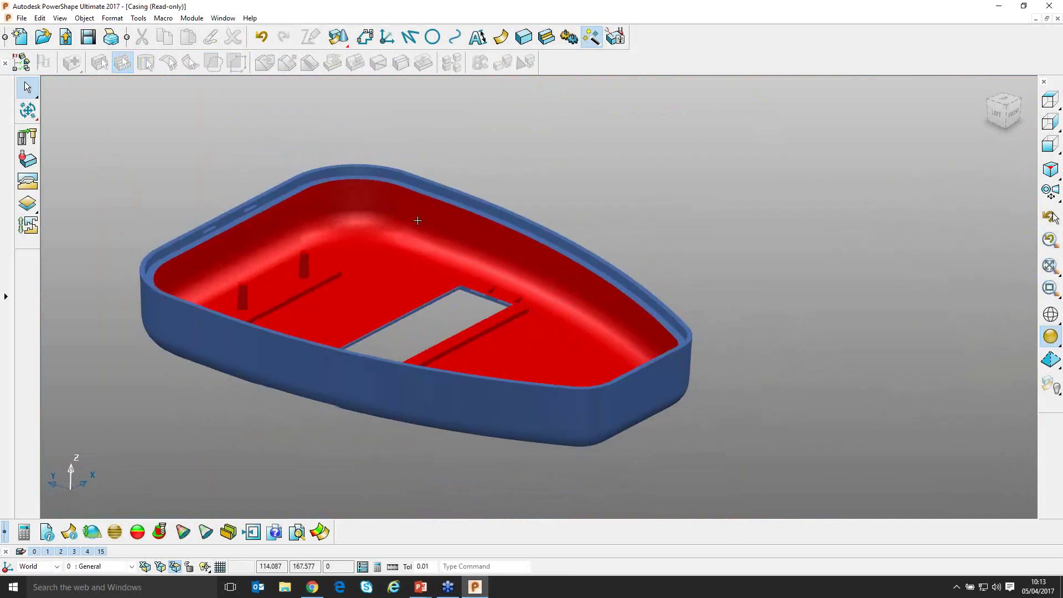
Show all parts again and isolate the surfaces detached from the inside of the lower casing
key(ctrl+z)
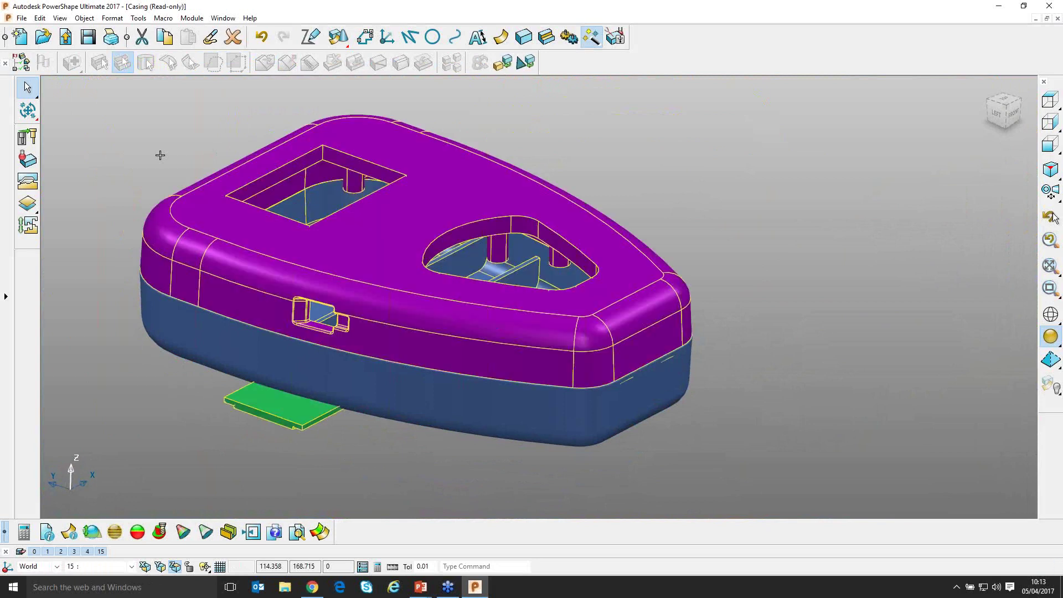
click(175, 148)
mouse_move(28, 89)
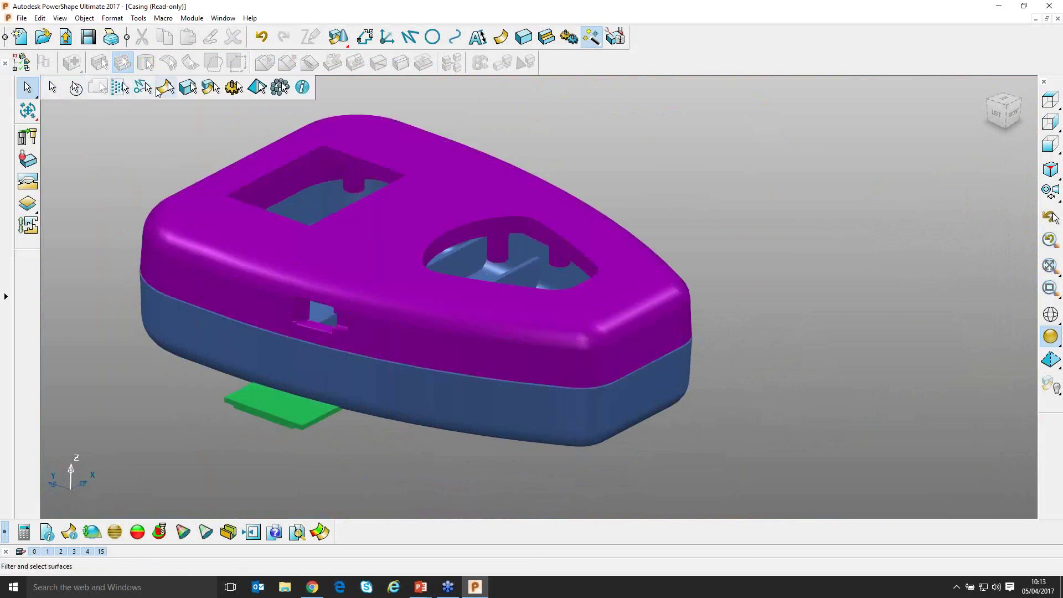
click(162, 86)
key(ctrl+k)
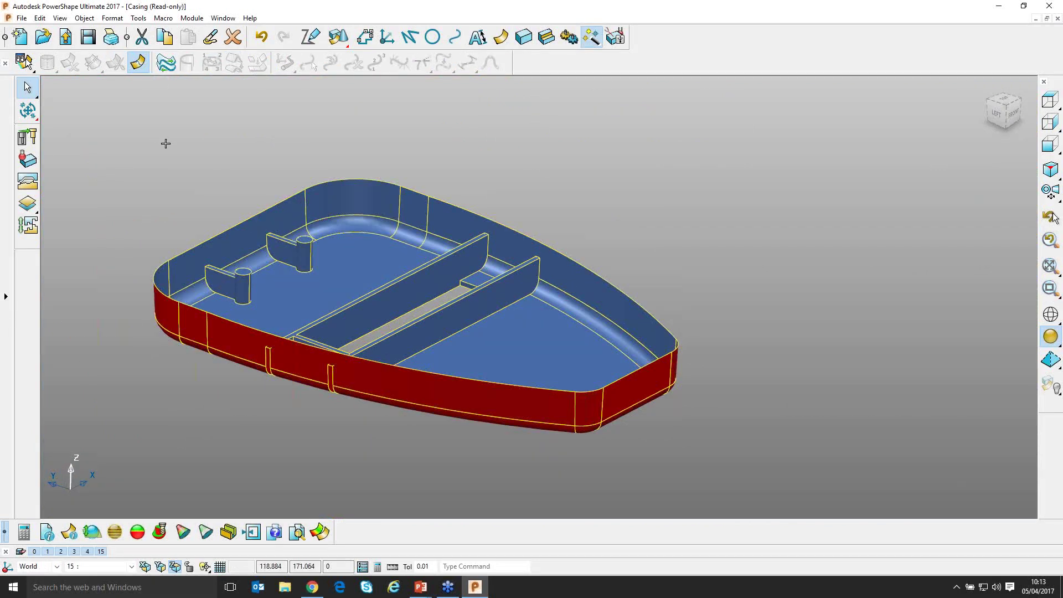
click(166, 143)
middle_drag(421, 165, 455, 238)
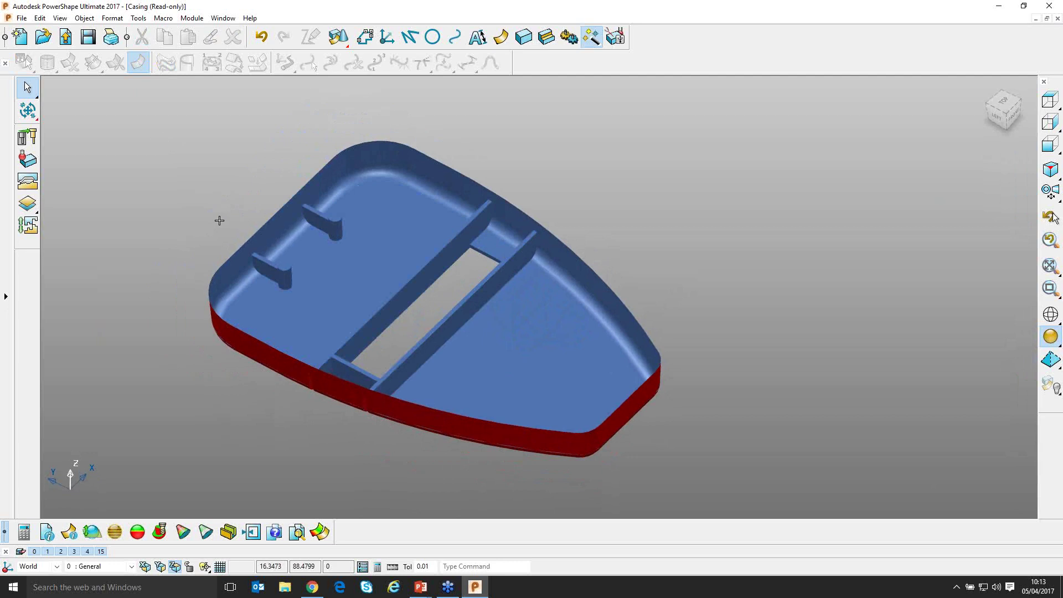
Open the Die Wizard method's Clip model from the demo page and collapse the page beside the model
click(7, 299)
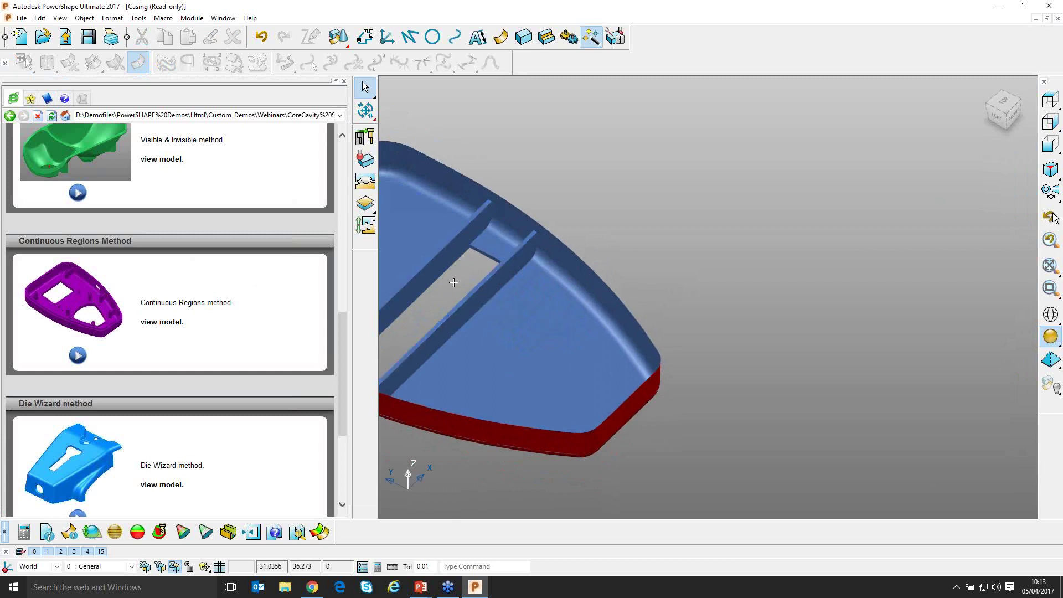
scroll(448, 282, down, 3)
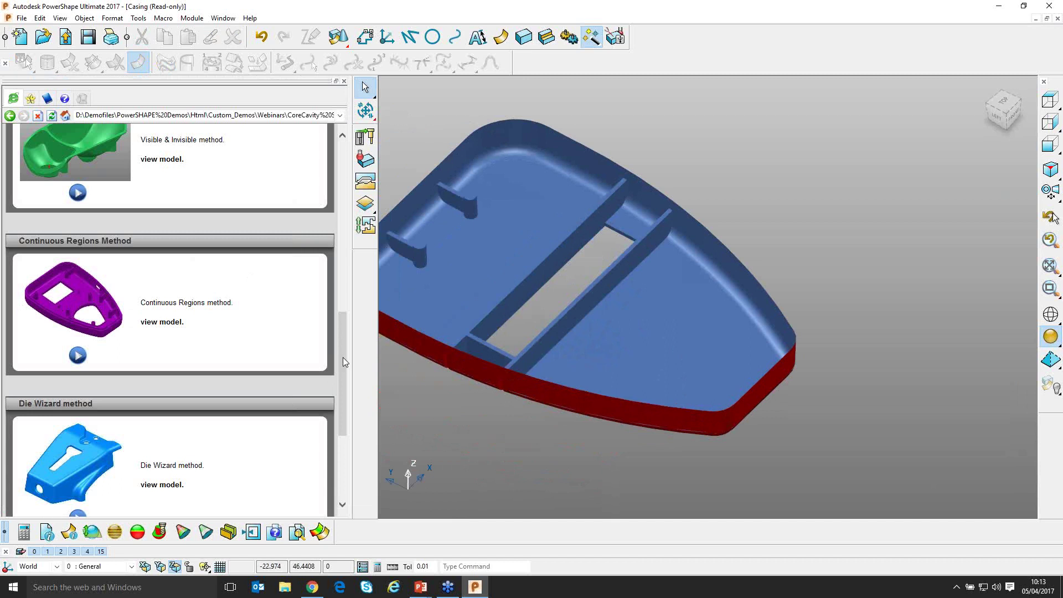
drag(343, 357, 342, 371)
scroll(146, 373, down, 2)
click(63, 363)
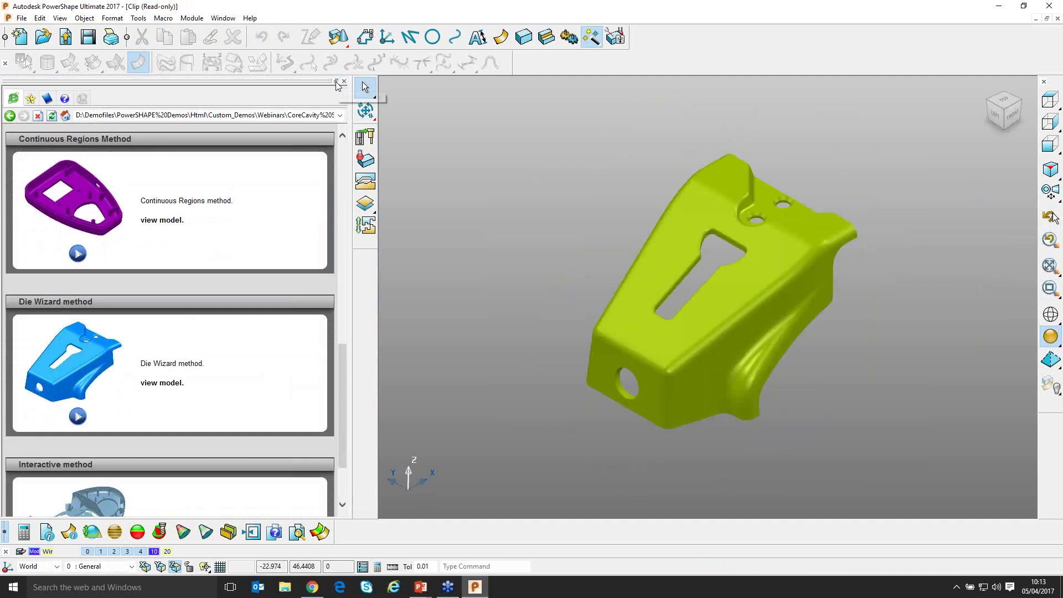
click(336, 82)
shift+middle_drag(543, 241, 337, 247)
scroll(344, 251, up, 1)
scroll(343, 256, down, 2)
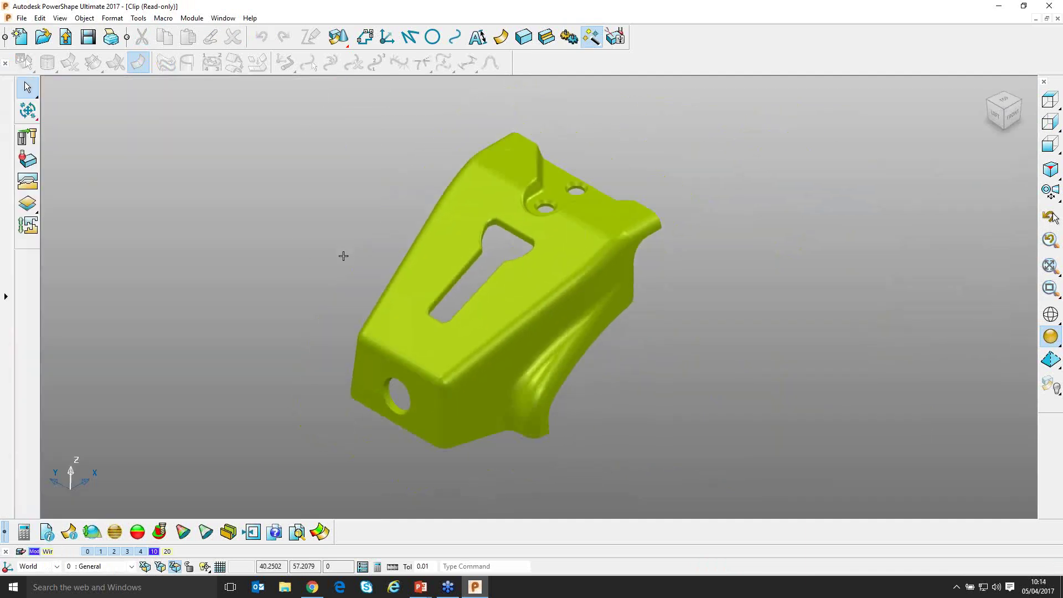
scroll(344, 255, up, 3)
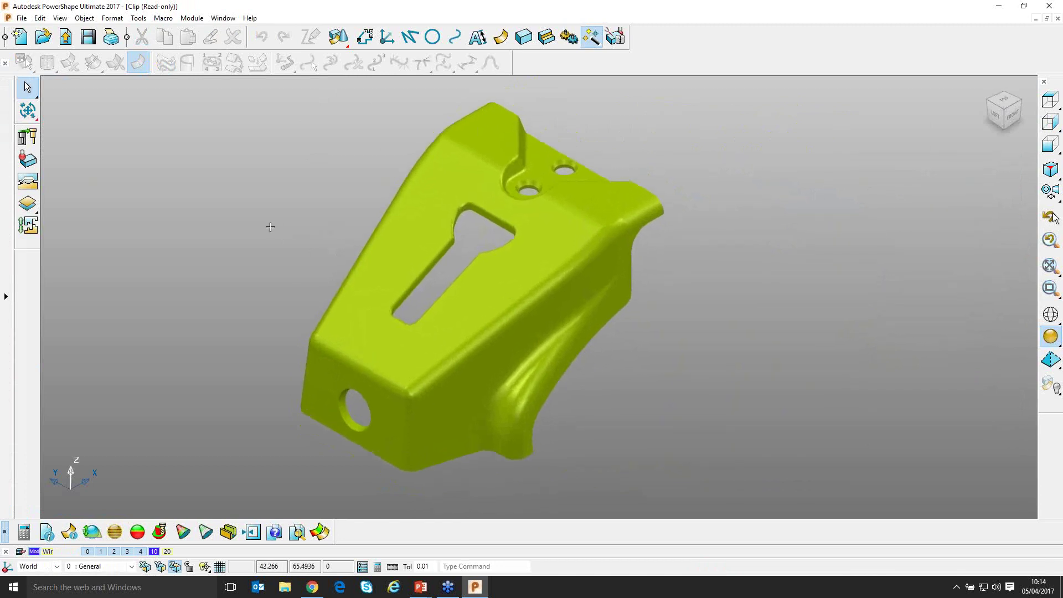
middle_drag(323, 297, 453, 281)
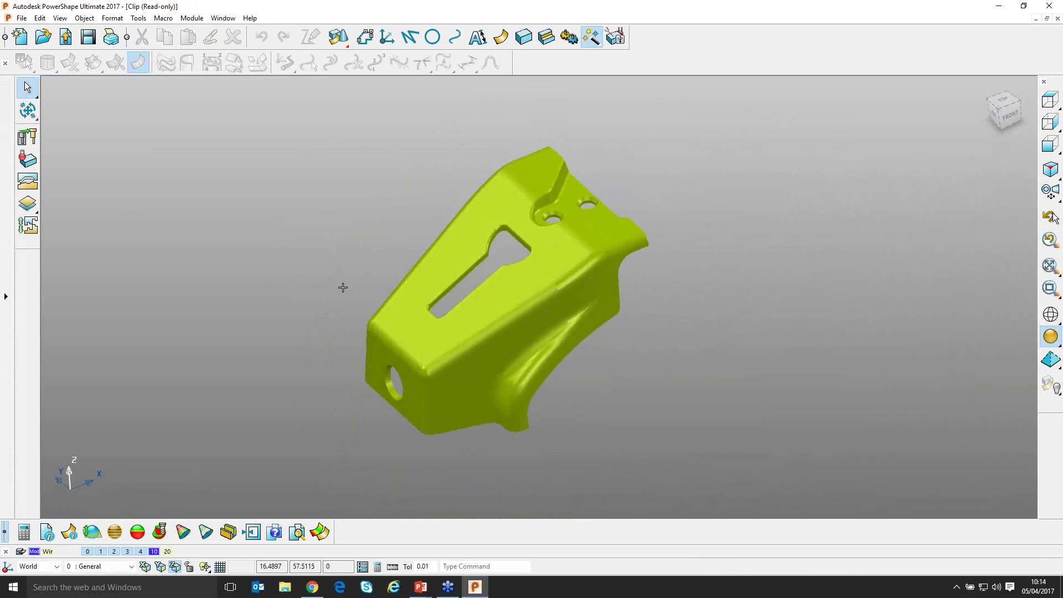
Select the whole clip solid and start the Mold Die Wizard with it, placing the dialog clear of the part
key(ctrl+a)
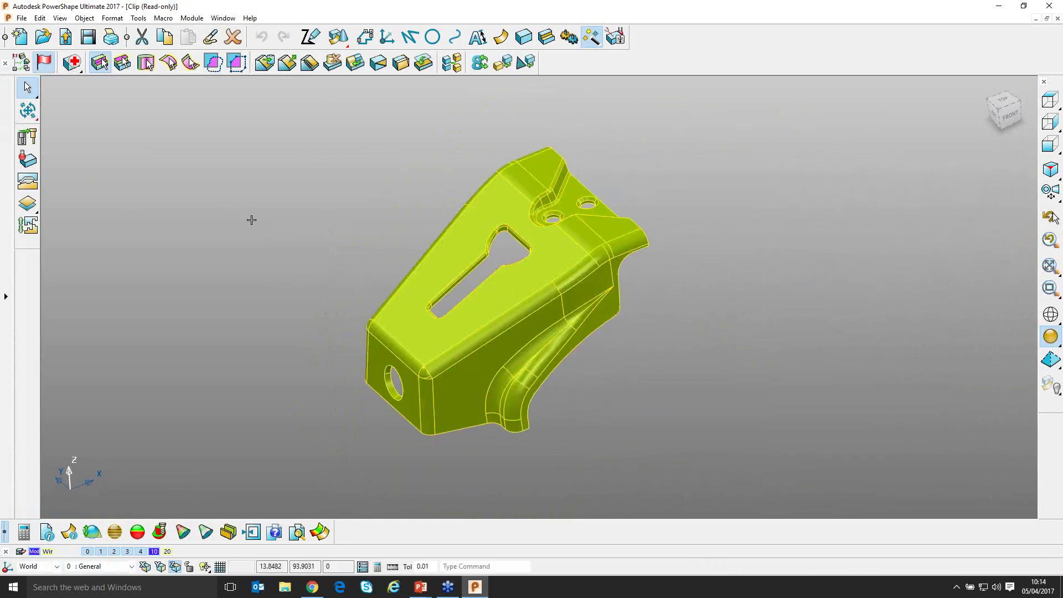
scroll(252, 220, up, 2)
middle_drag(324, 206, 330, 211)
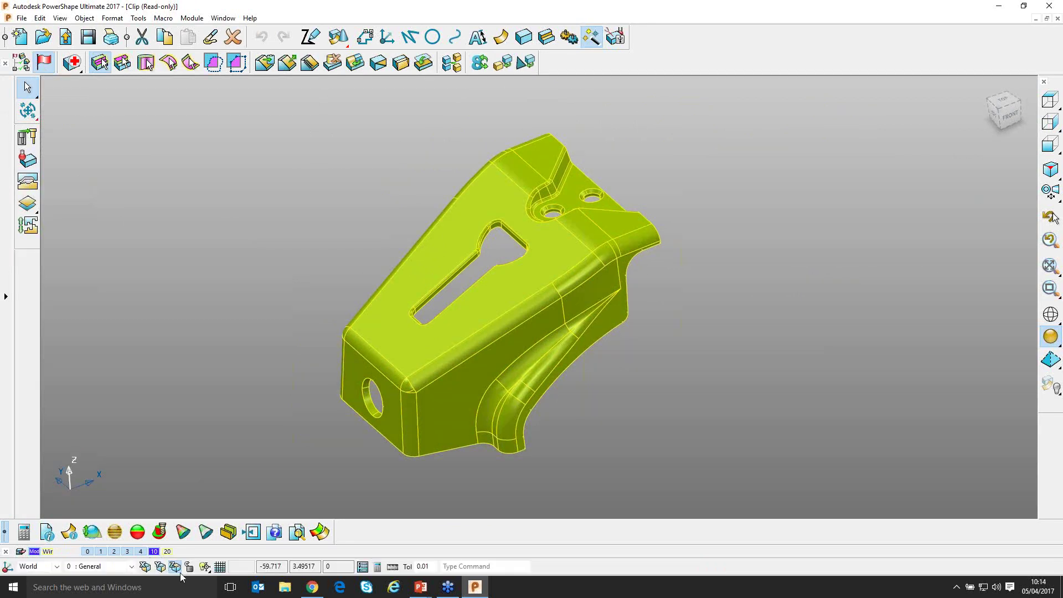
click(27, 183)
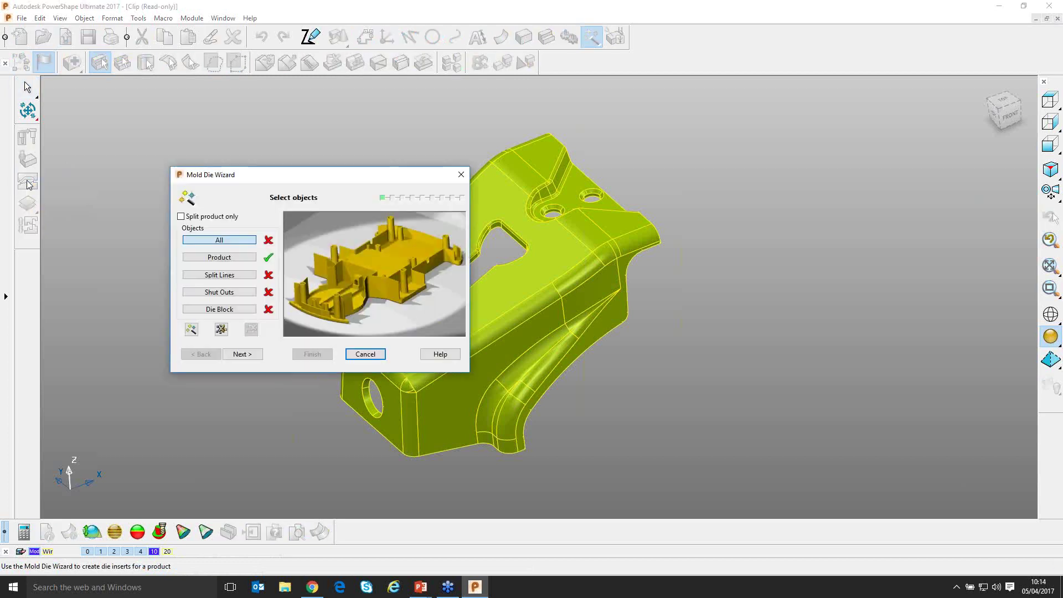
drag(254, 179, 134, 94)
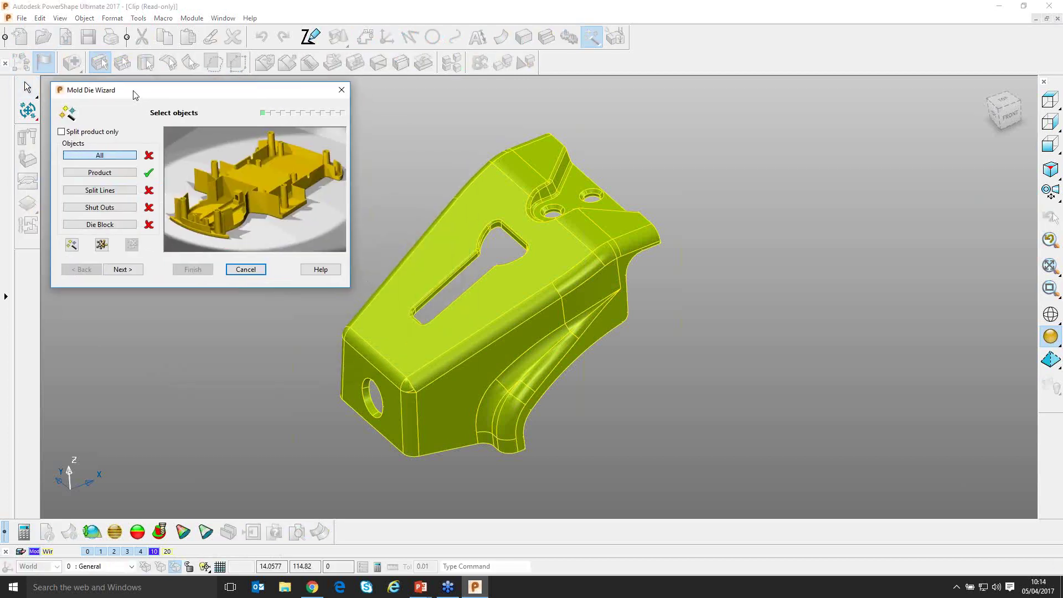
middle_drag(479, 242, 602, 293)
scroll(501, 290, up, 2)
scroll(601, 294, up, 3)
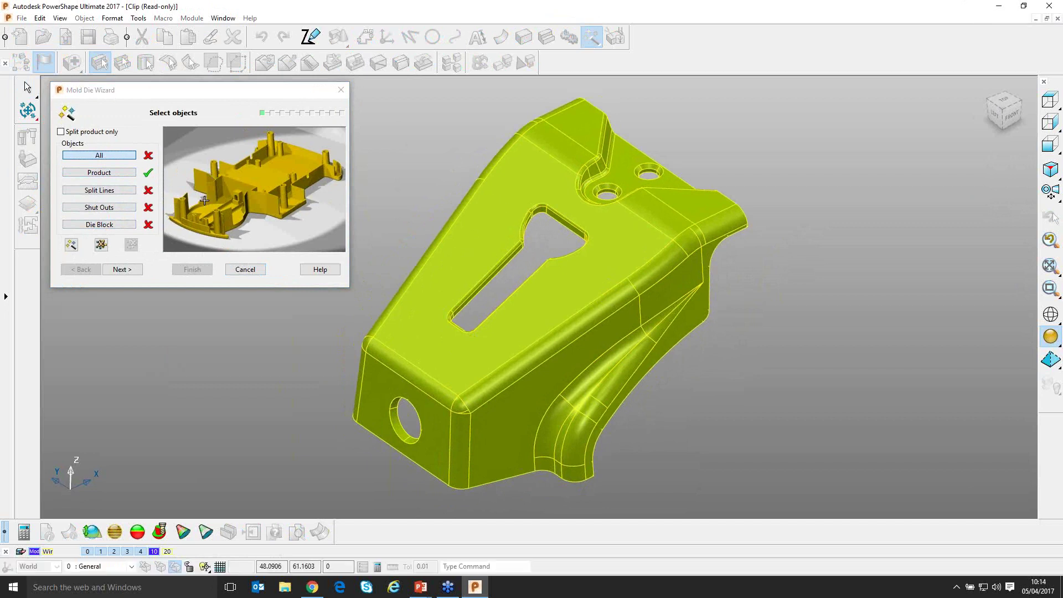
Deselect the clip, reselect it, and have the wizard sort the selection automatically as the product
click(412, 146)
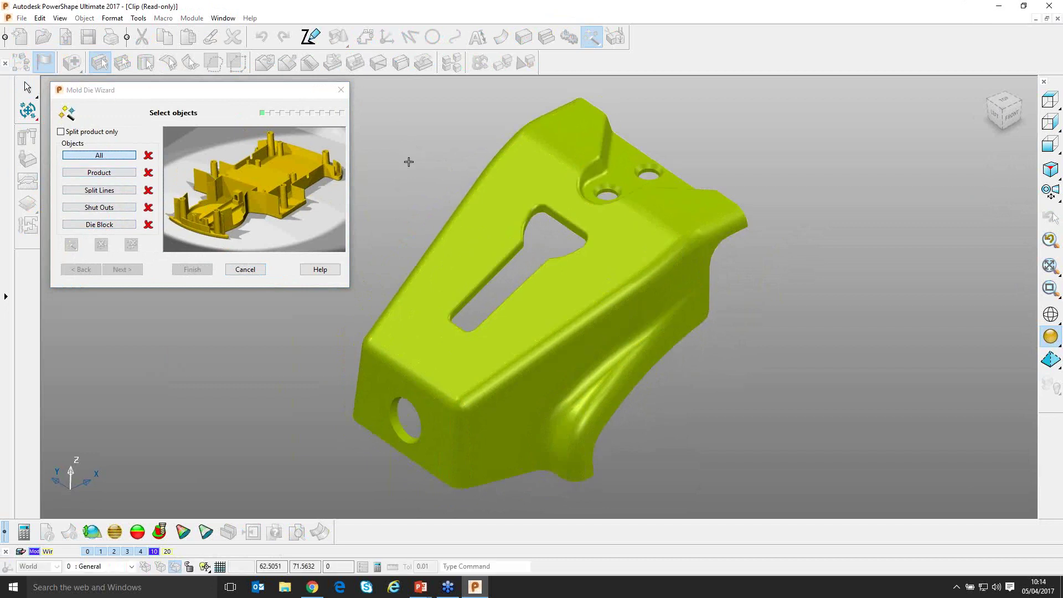
drag(402, 137, 519, 234)
click(585, 297)
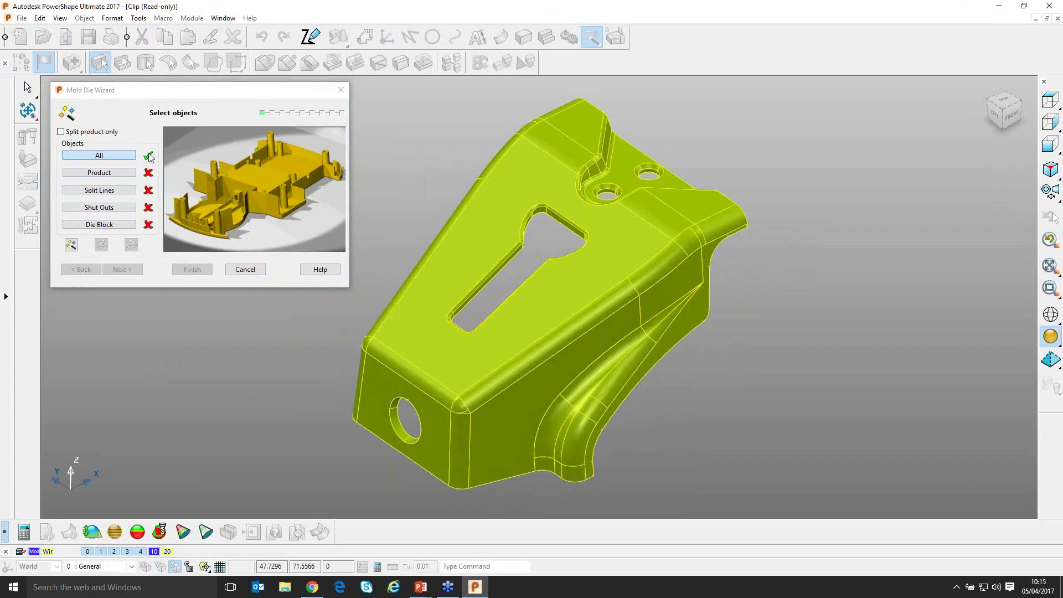
click(71, 245)
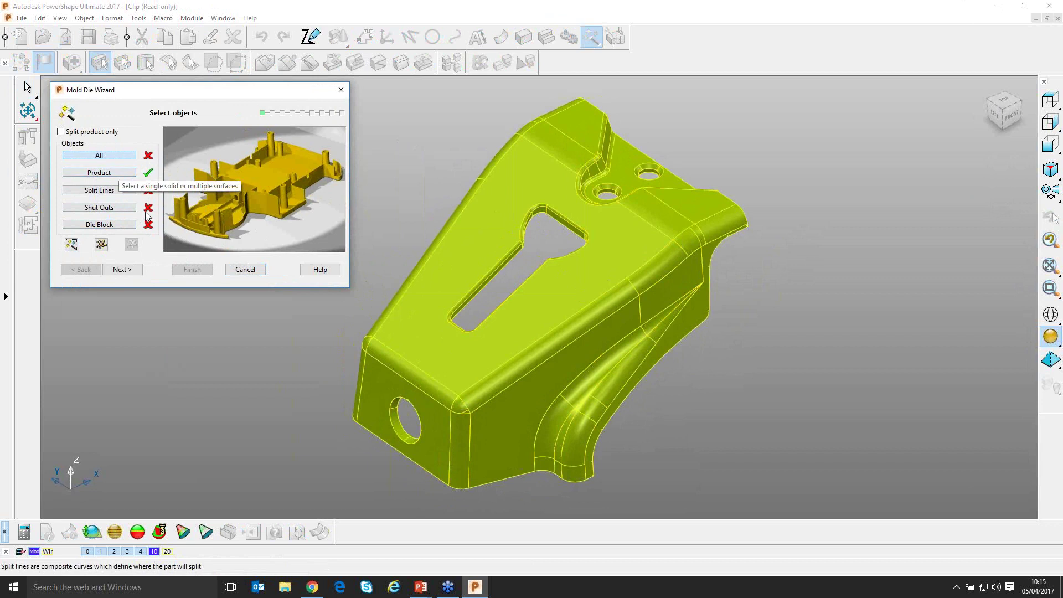
Generate the clip's split lines in the wizard and inspect them around the base edge and the holes
click(121, 270)
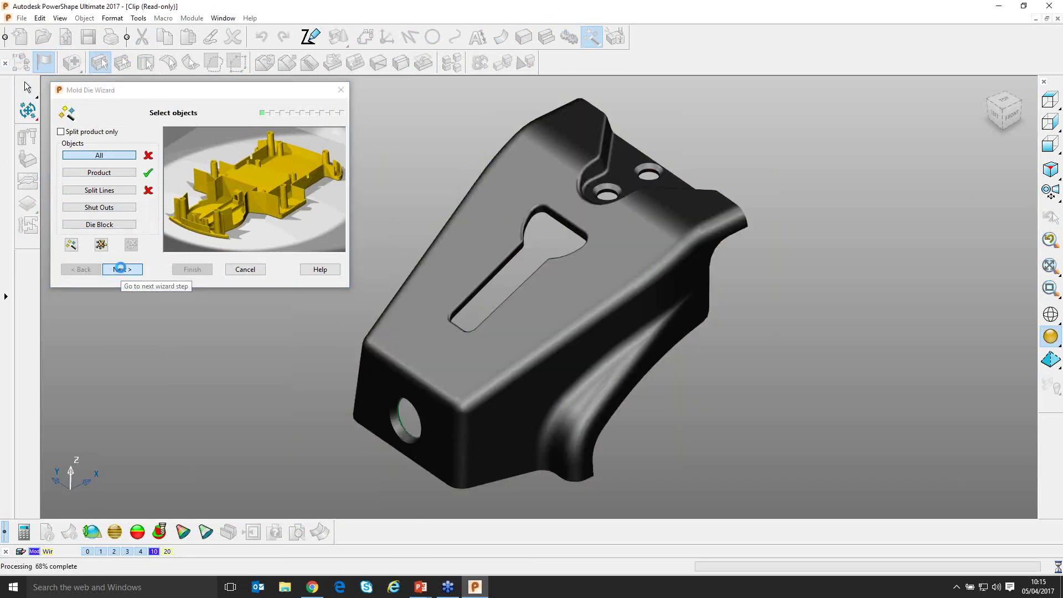
shift+middle_drag(281, 356, 311, 351)
middle_drag(513, 221, 516, 239)
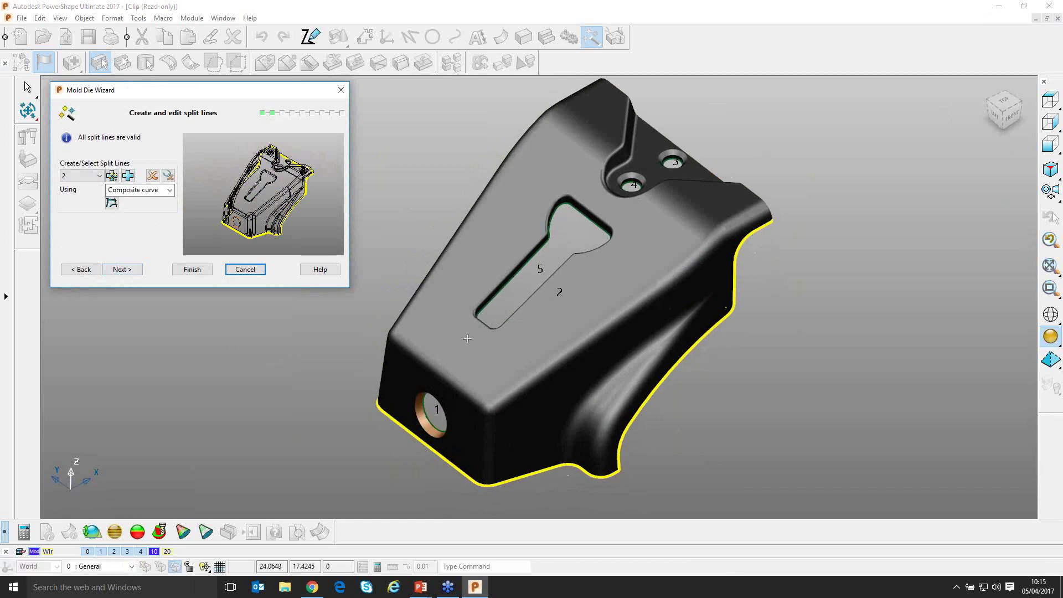
middle_drag(411, 211, 475, 388)
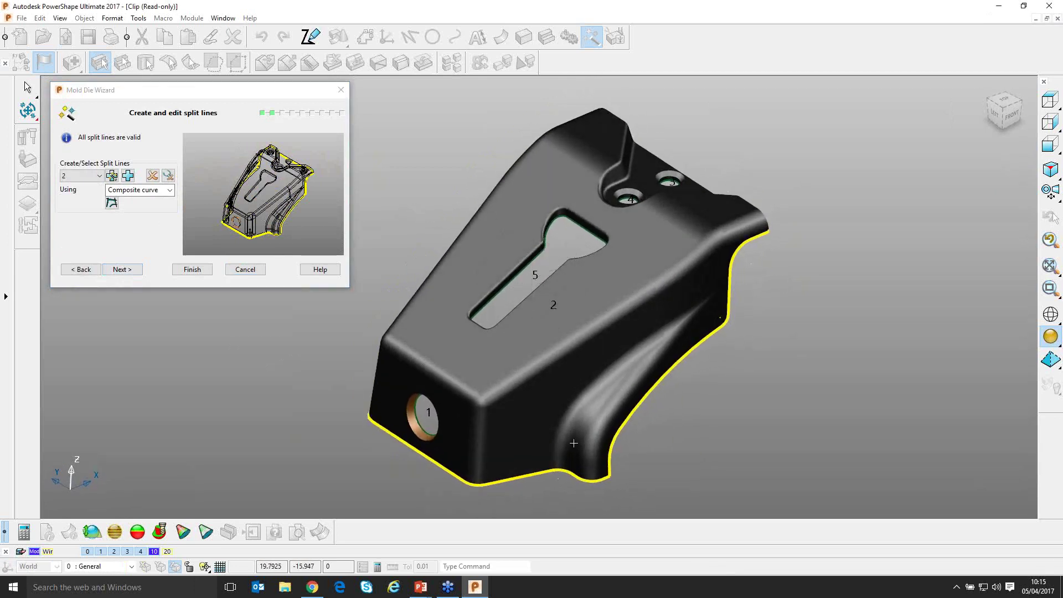
middle_drag(552, 257, 472, 382)
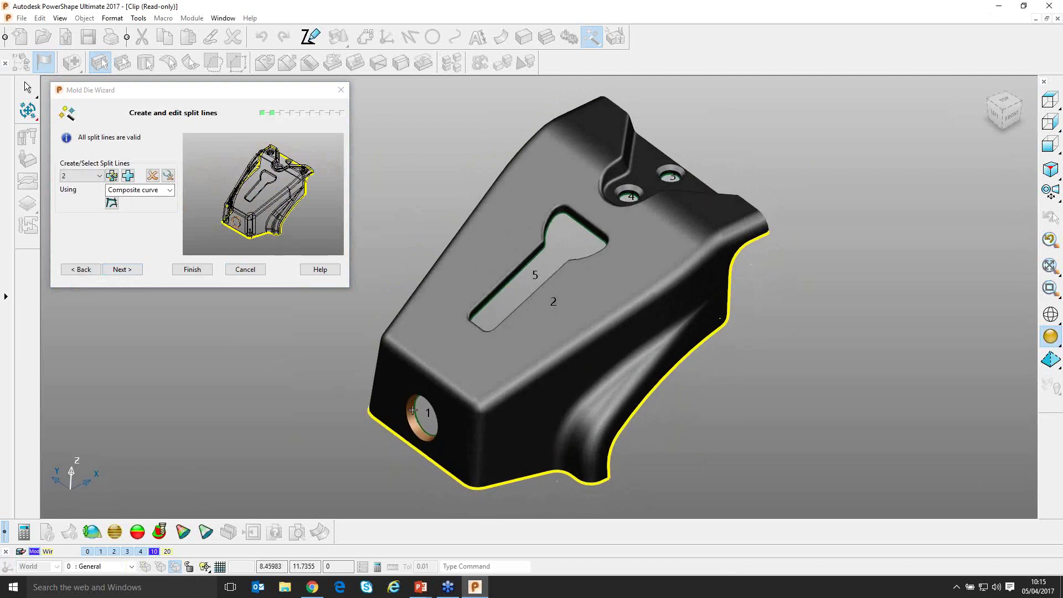
middle_drag(580, 213, 566, 266)
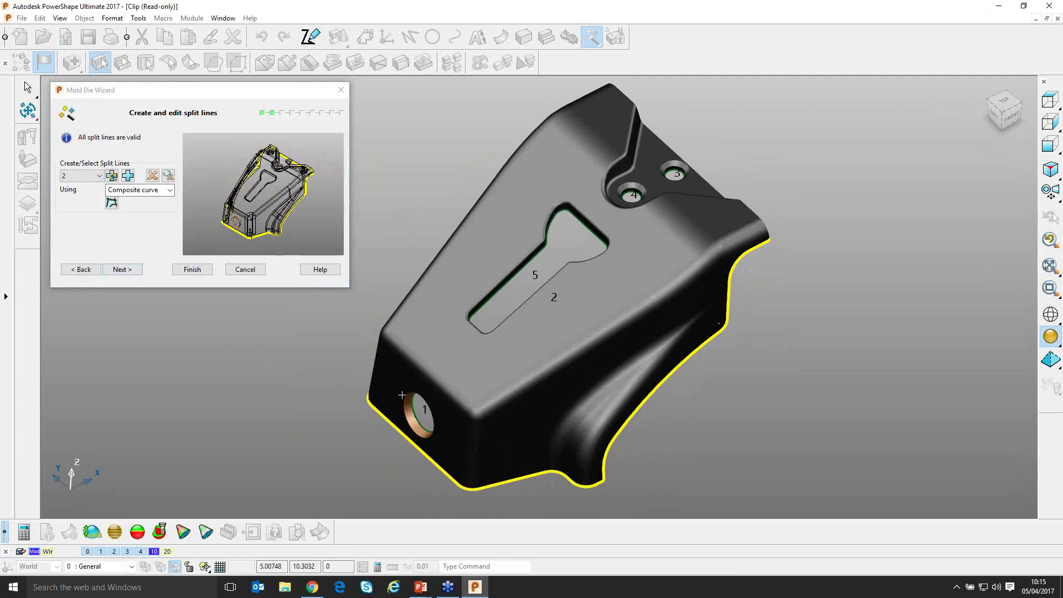
middle_drag(534, 351, 561, 301)
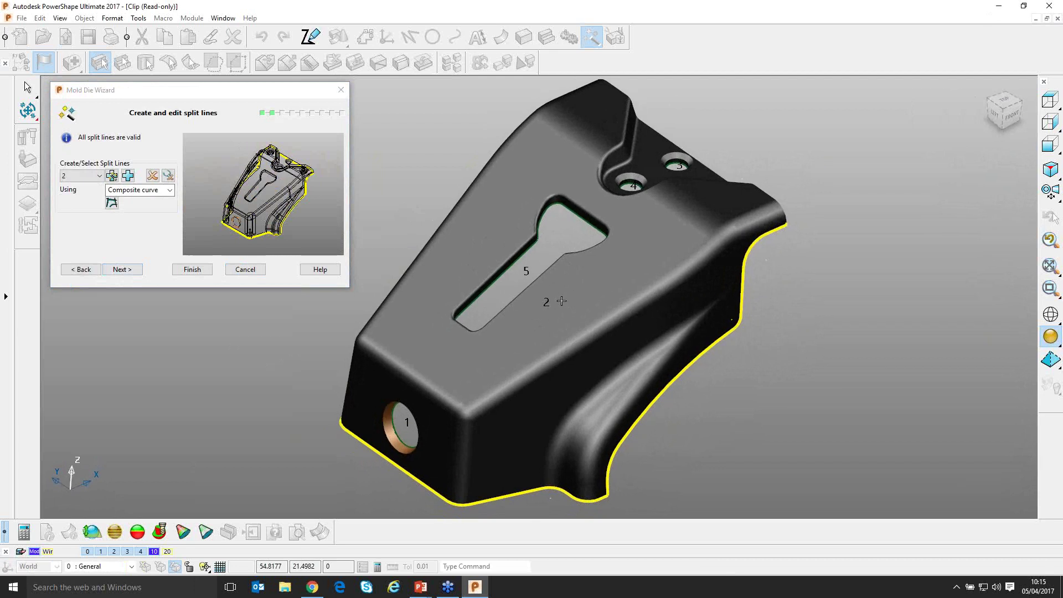
Work on split line 1 around the round end hole and switch its capped end to the outer edge of the hole
shift+middle_drag(560, 256, 554, 270)
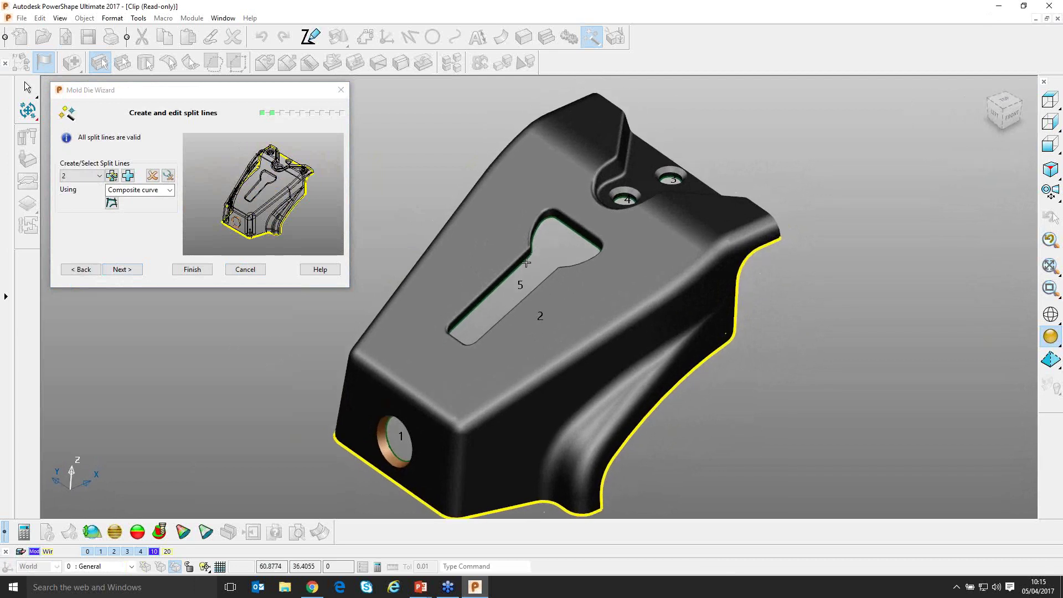
middle_drag(469, 259, 500, 257)
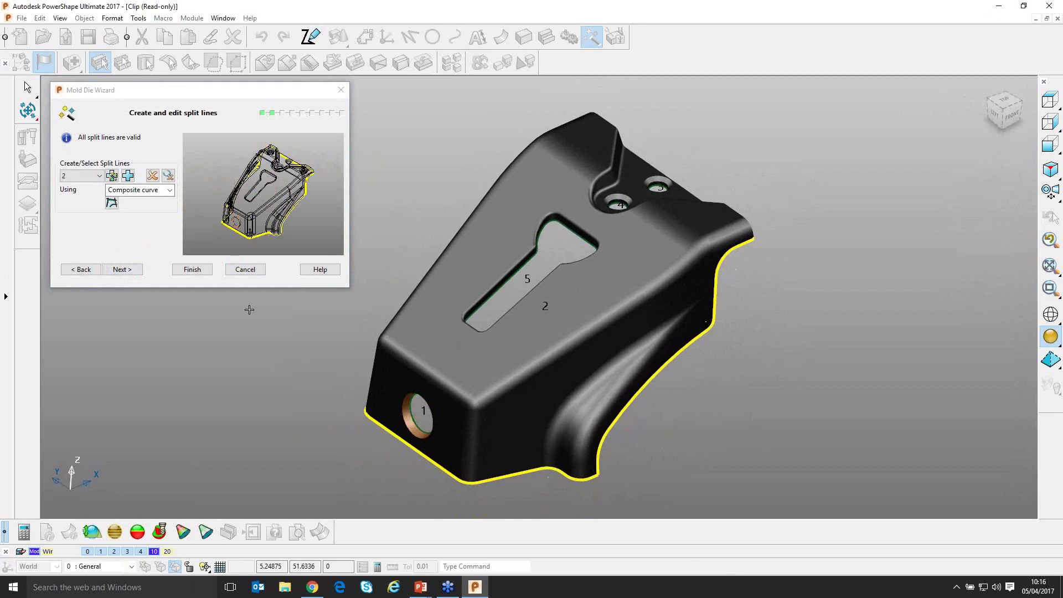
click(87, 176)
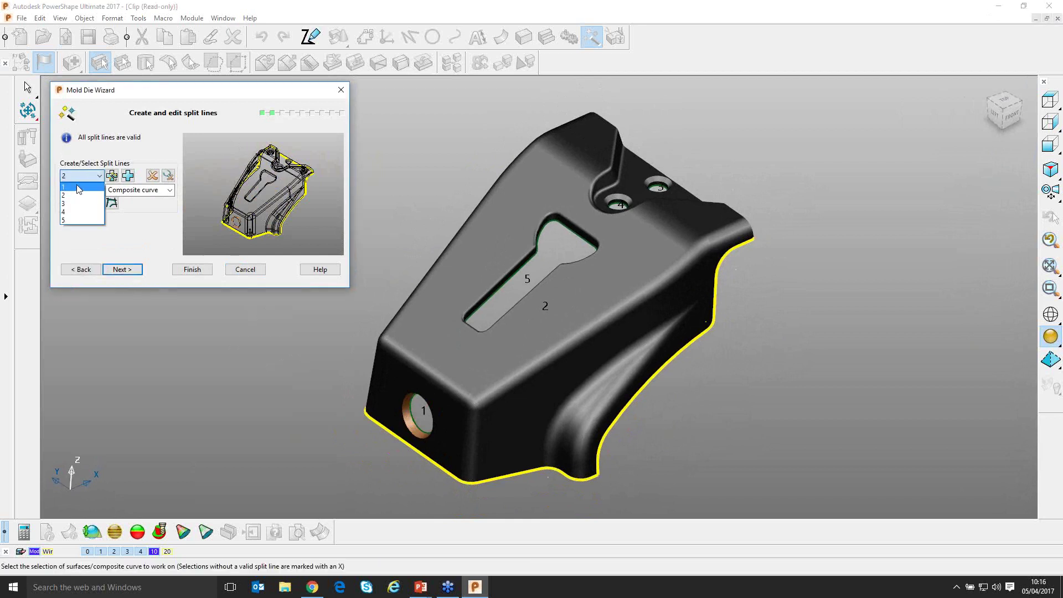
click(73, 188)
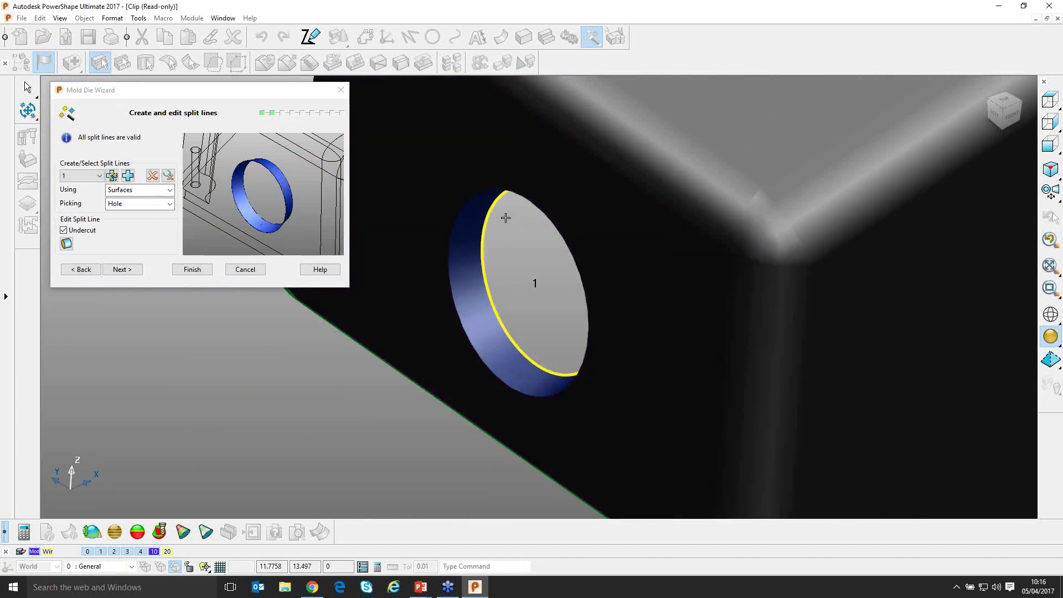
scroll(502, 302, down, 1)
shift+middle_drag(503, 308, 465, 319)
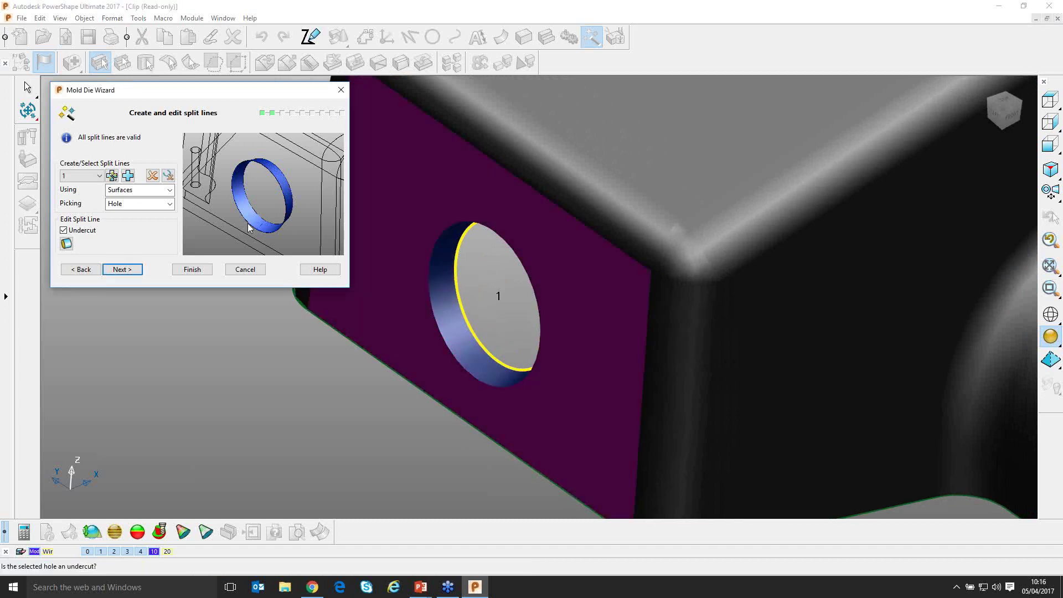
click(66, 244)
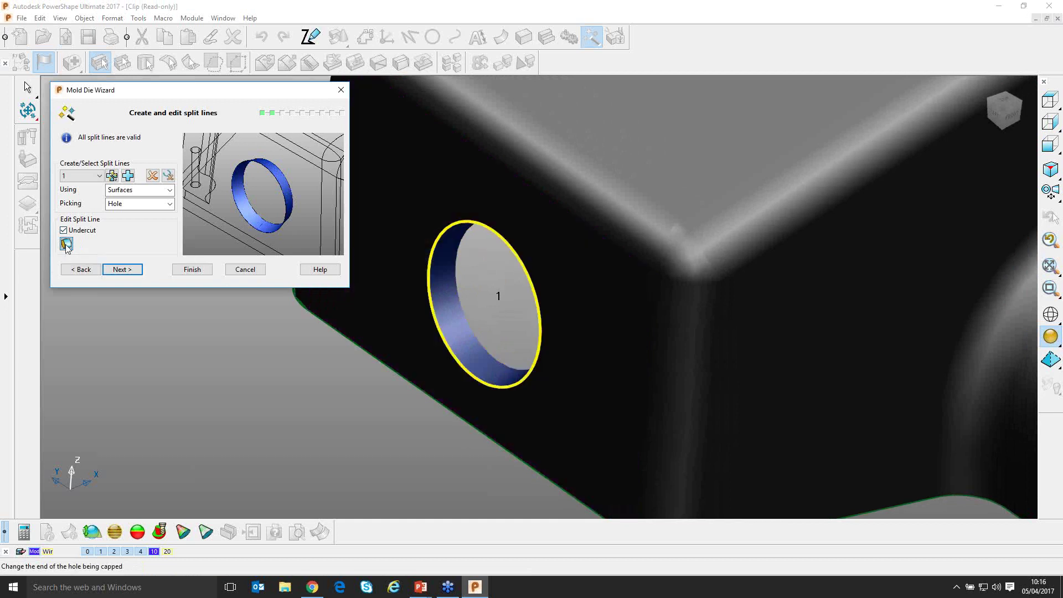
scroll(453, 340, down, 5)
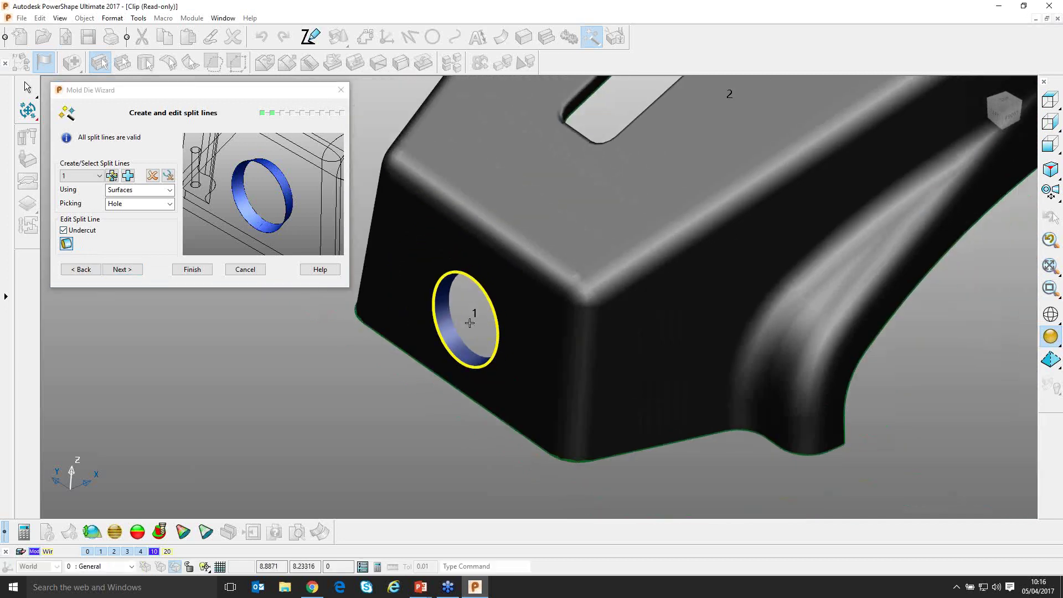
middle_drag(453, 339, 485, 305)
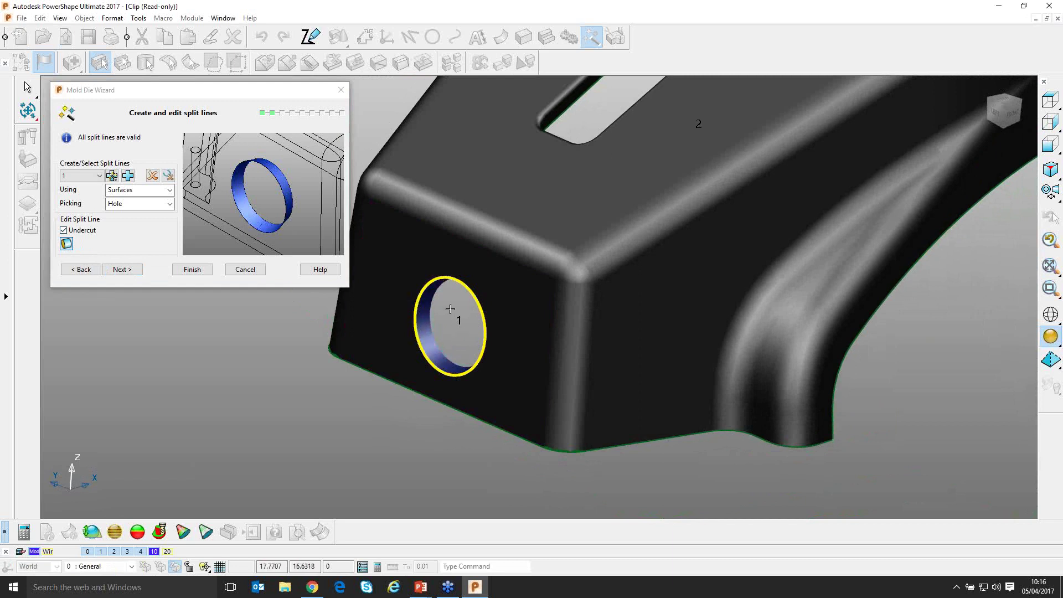
Make split line 5 around the keyhole-shaped slot in the clip's top face current and delete it
scroll(450, 304, down, 3)
shift+middle_drag(576, 249, 451, 344)
middle_drag(451, 344, 460, 341)
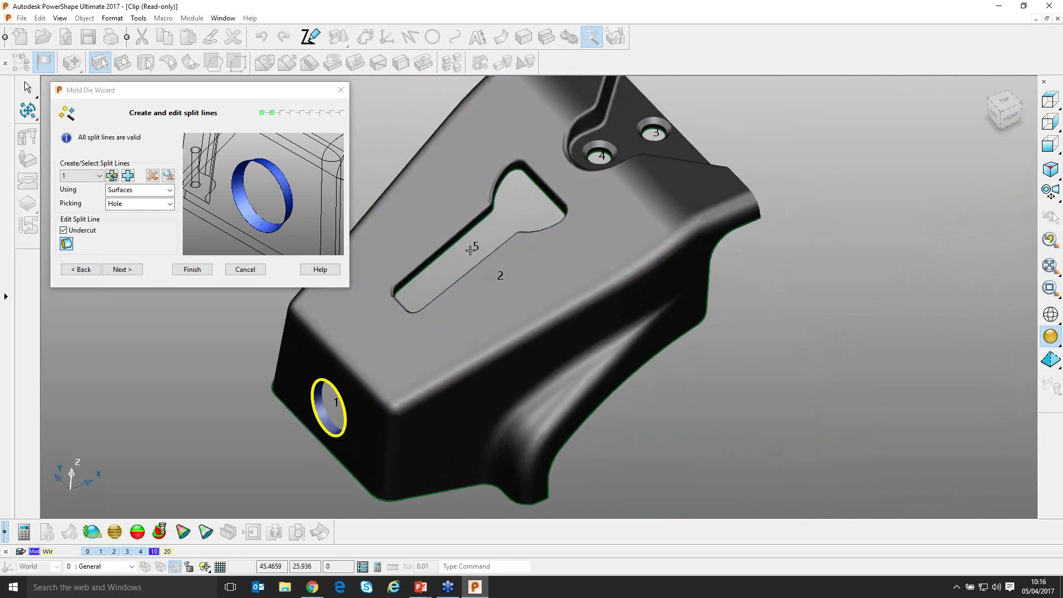
click(471, 250)
click(78, 178)
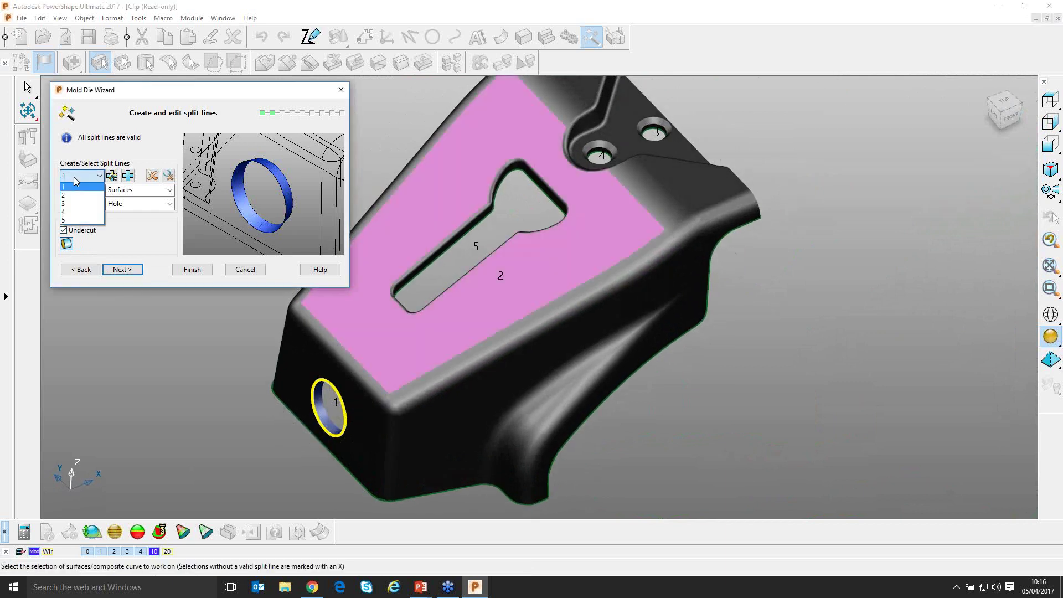
click(71, 222)
middle_drag(423, 226, 478, 299)
scroll(416, 248, up, 2)
middle_drag(457, 334, 505, 251)
click(158, 204)
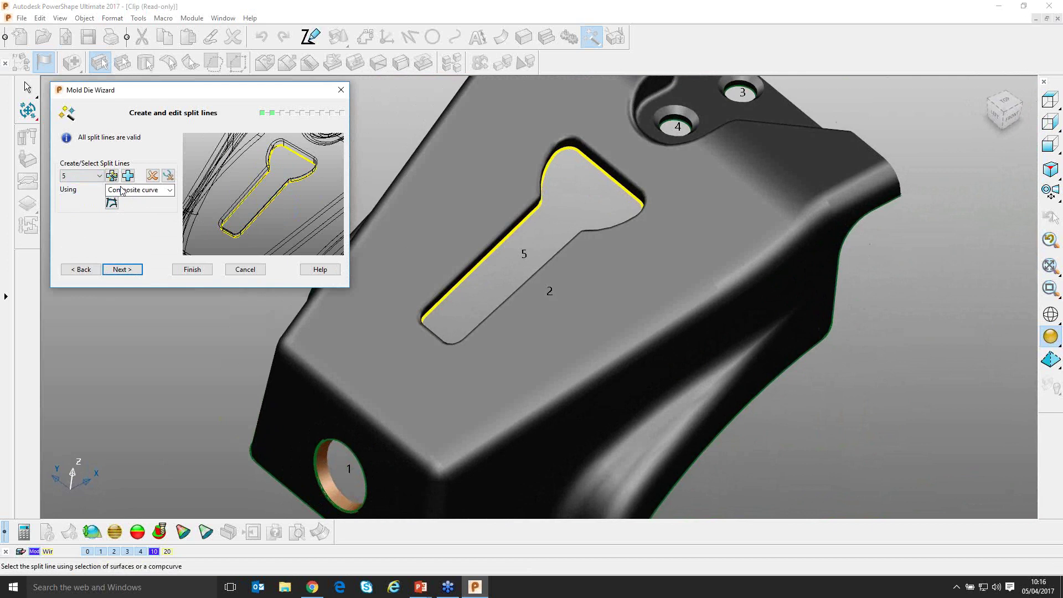
click(152, 176)
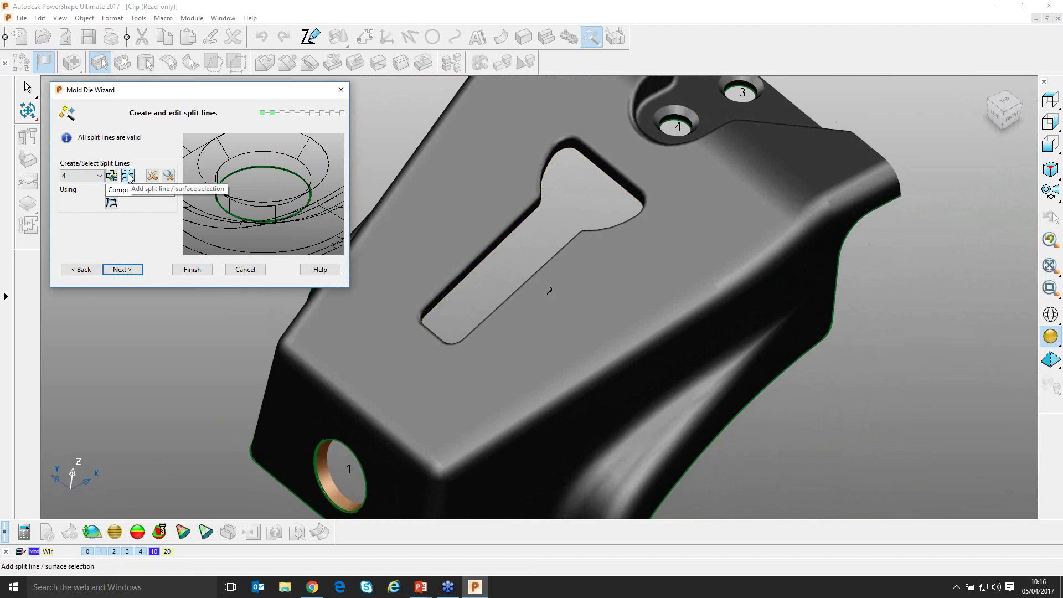
Add a new composite-curve split line, starting it on the upper edge of the keyhole slot's inner wall
click(128, 176)
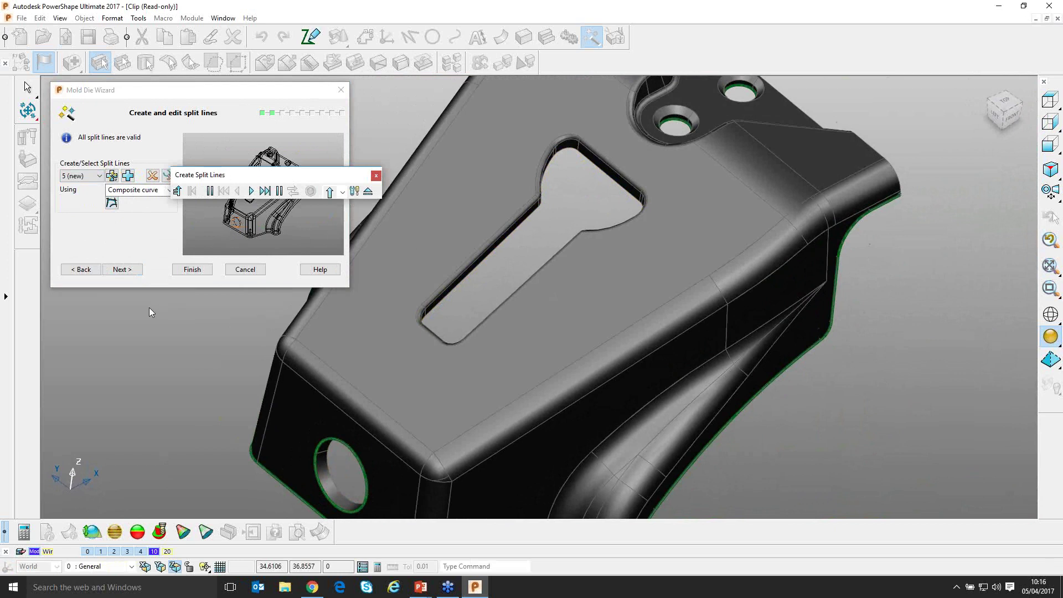
drag(149, 308, 148, 308)
scroll(553, 166, up, 5)
scroll(587, 133, up, 3)
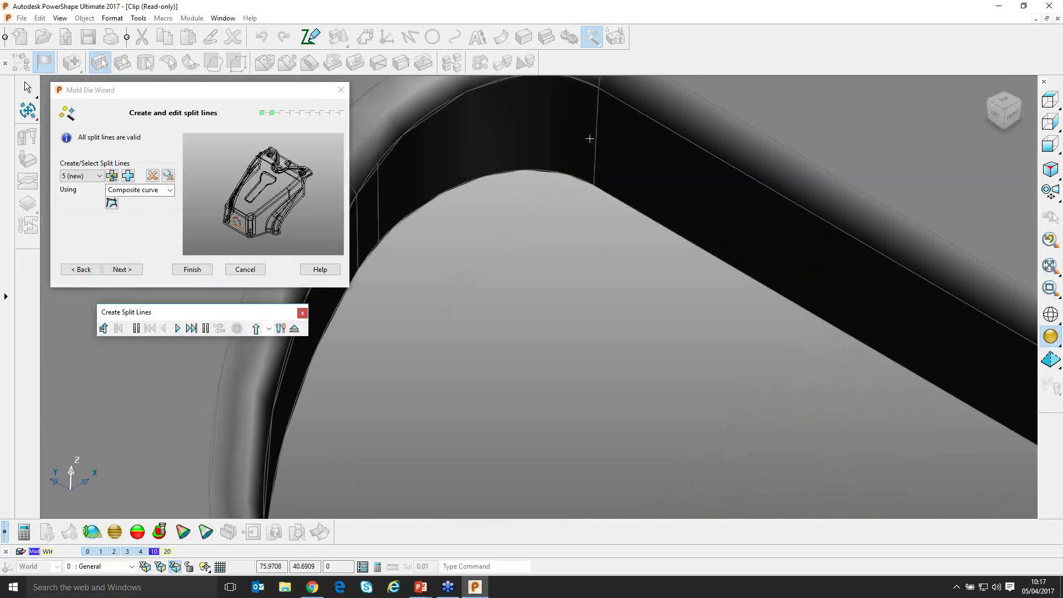
scroll(596, 173, down, 2)
click(609, 166)
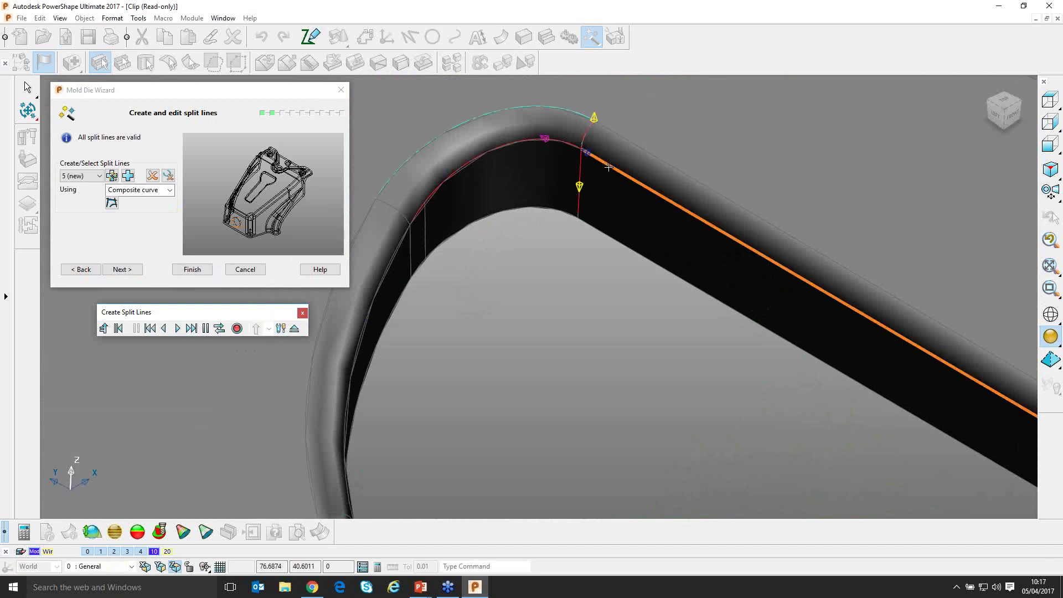
Trace the split line automatically around the keyhole slot's upper wall edge, save the curve and leave split line creation
scroll(579, 190, down, 3)
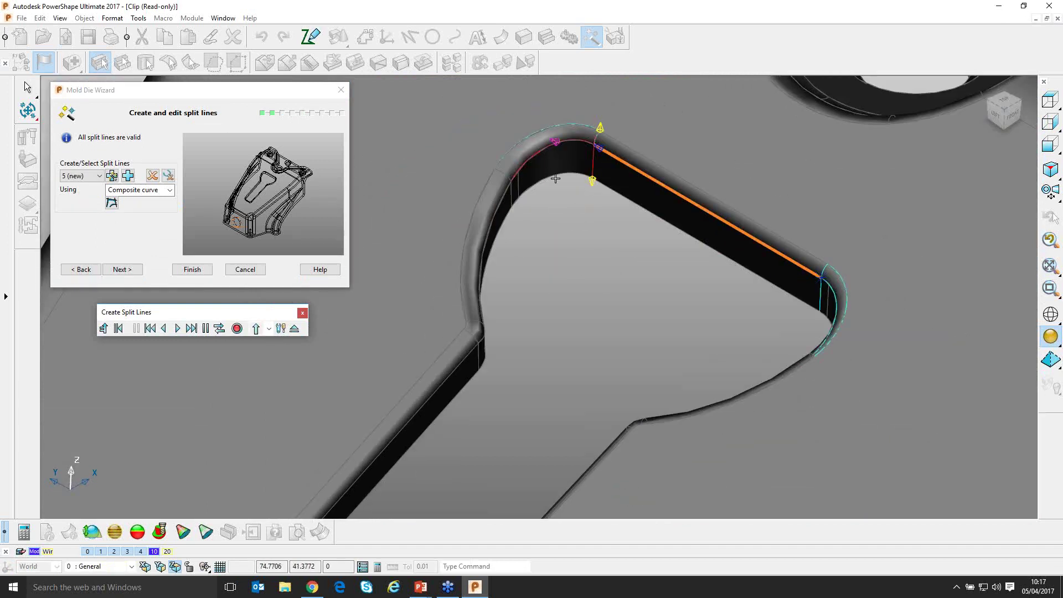
scroll(575, 211, down, 1)
shift+middle_drag(559, 267, 561, 213)
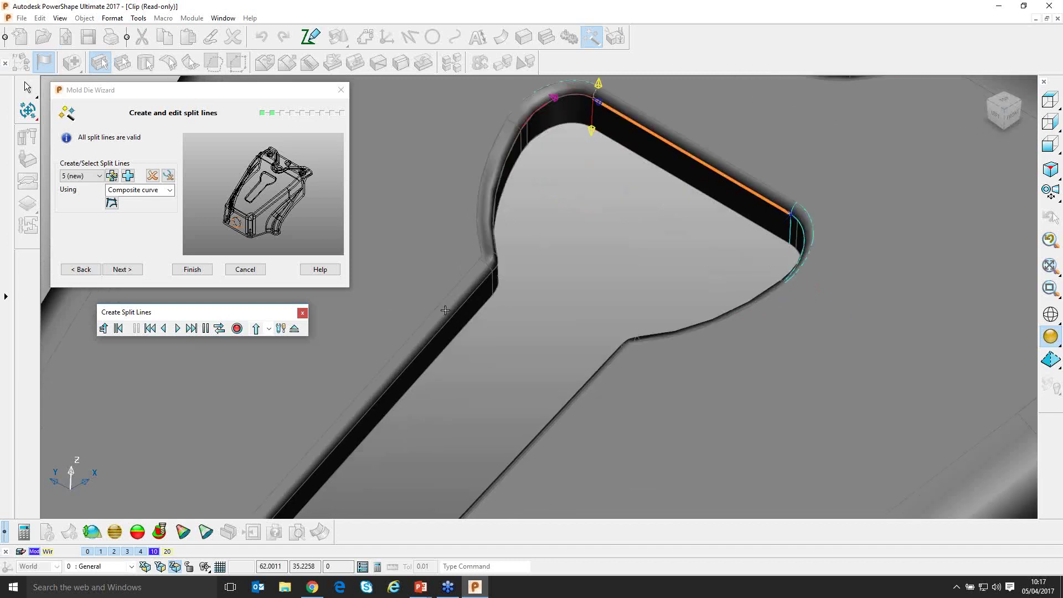
scroll(524, 317, down, 1)
shift+middle_drag(520, 307, 539, 243)
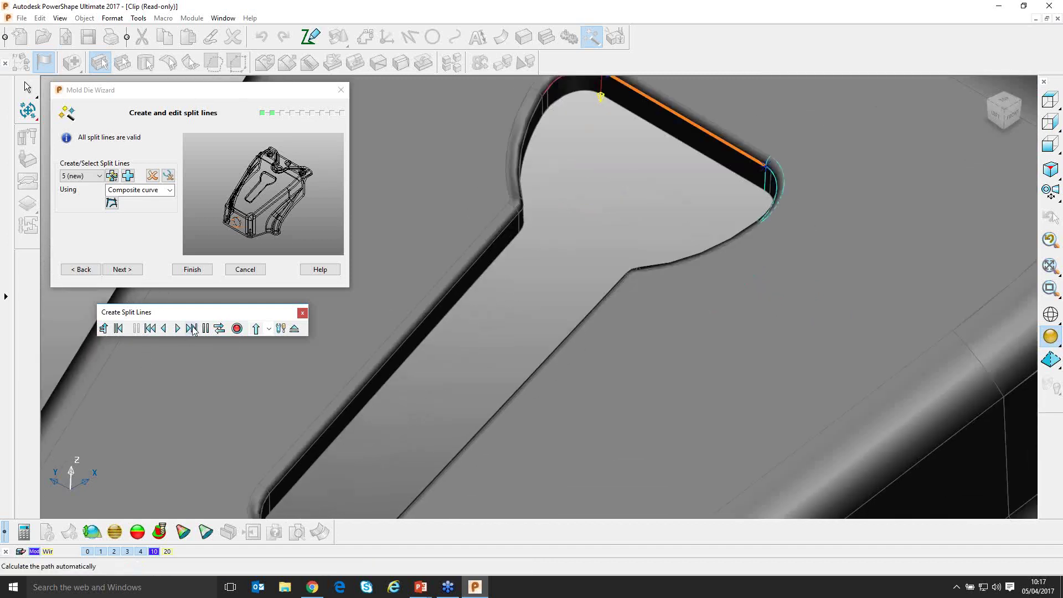
click(192, 329)
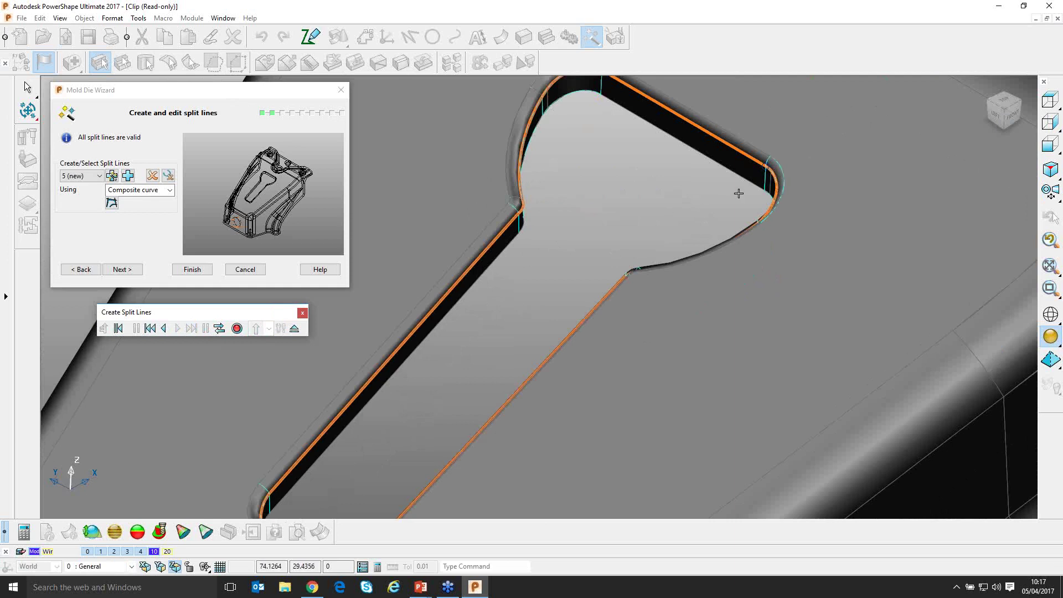
scroll(771, 174, up, 5)
scroll(633, 217, down, 3)
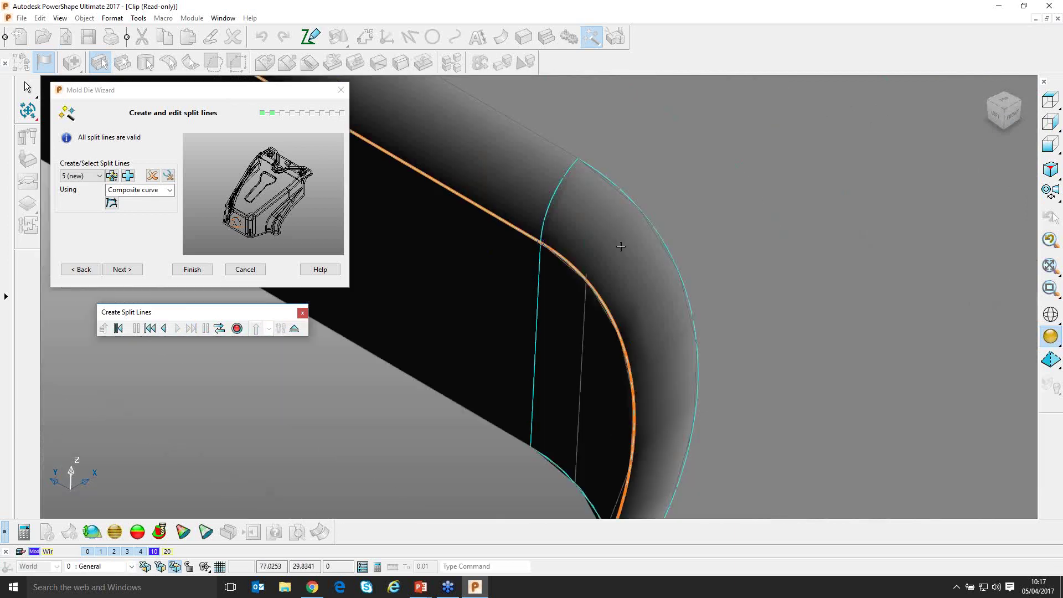
scroll(485, 309, down, 3)
scroll(524, 228, down, 4)
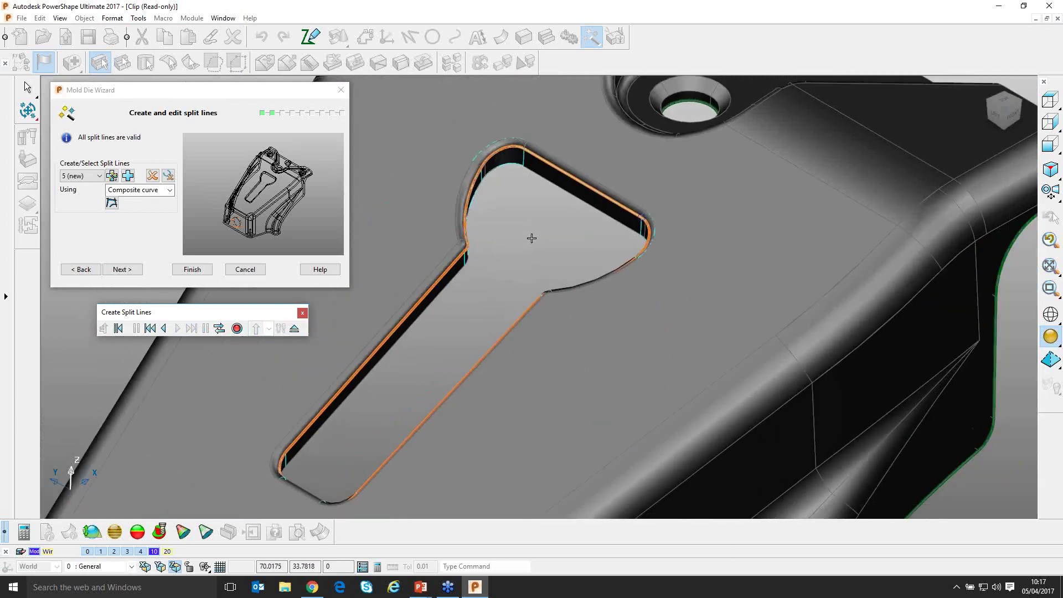
click(237, 328)
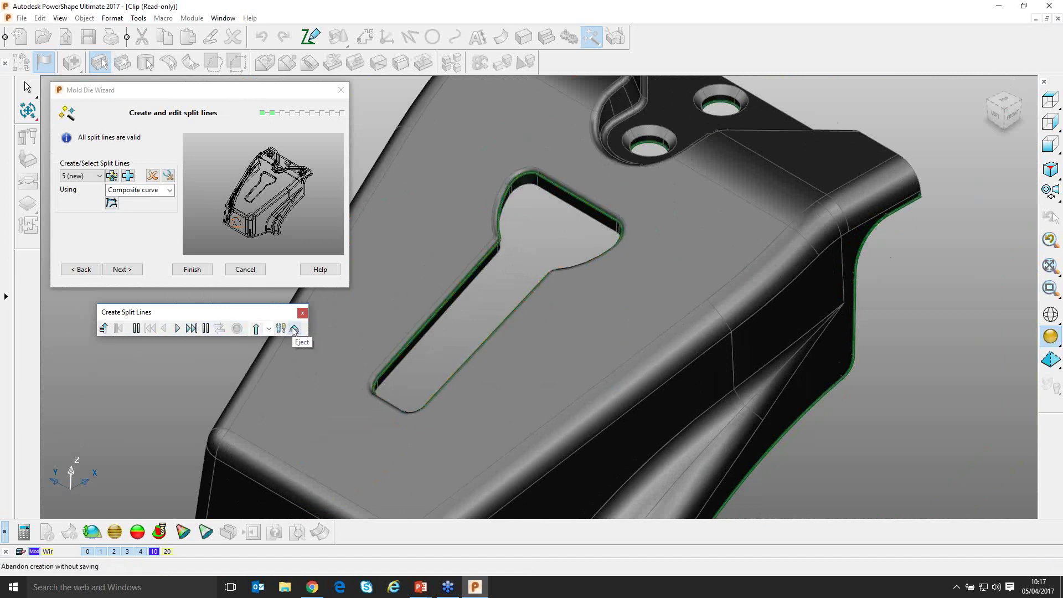
click(295, 330)
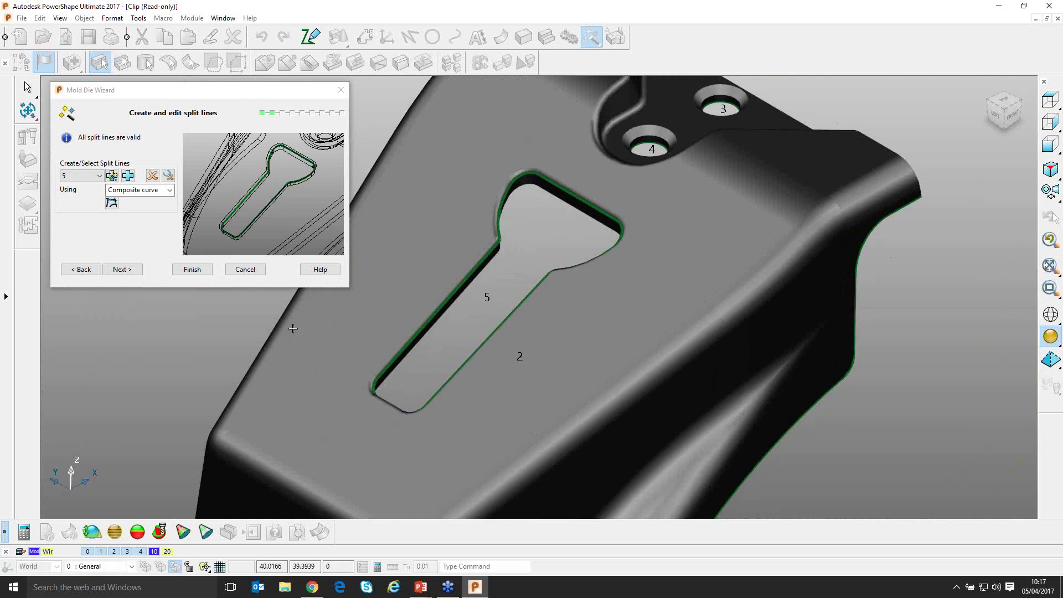
Accept the split lines, advance to the fill-in surfaces stage and preview the tangent fill-ins for all four holes
middle_drag(487, 323, 547, 281)
scroll(486, 314, down, 2)
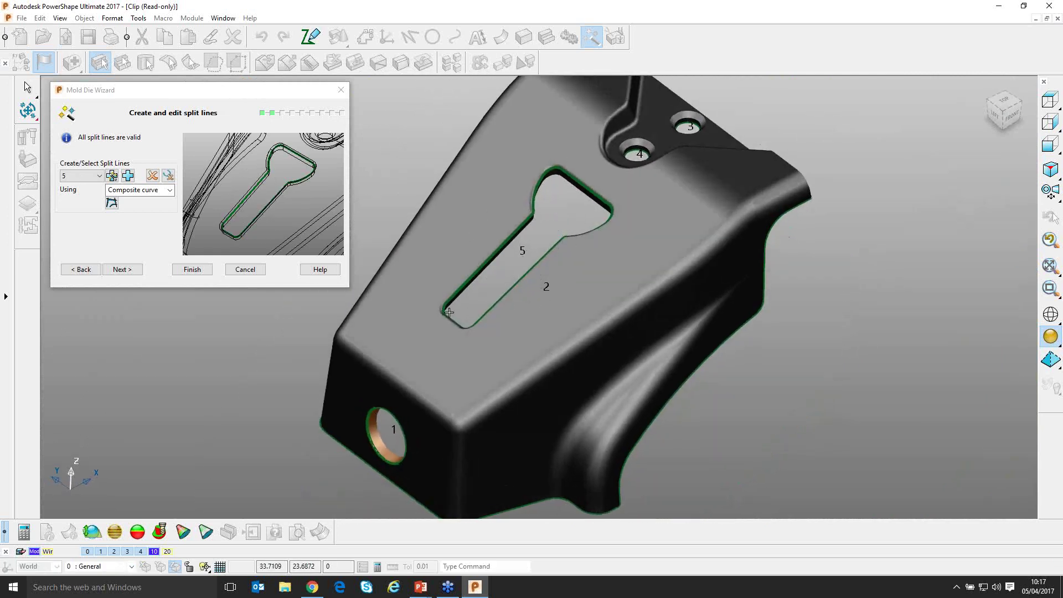
scroll(449, 313, up, 3)
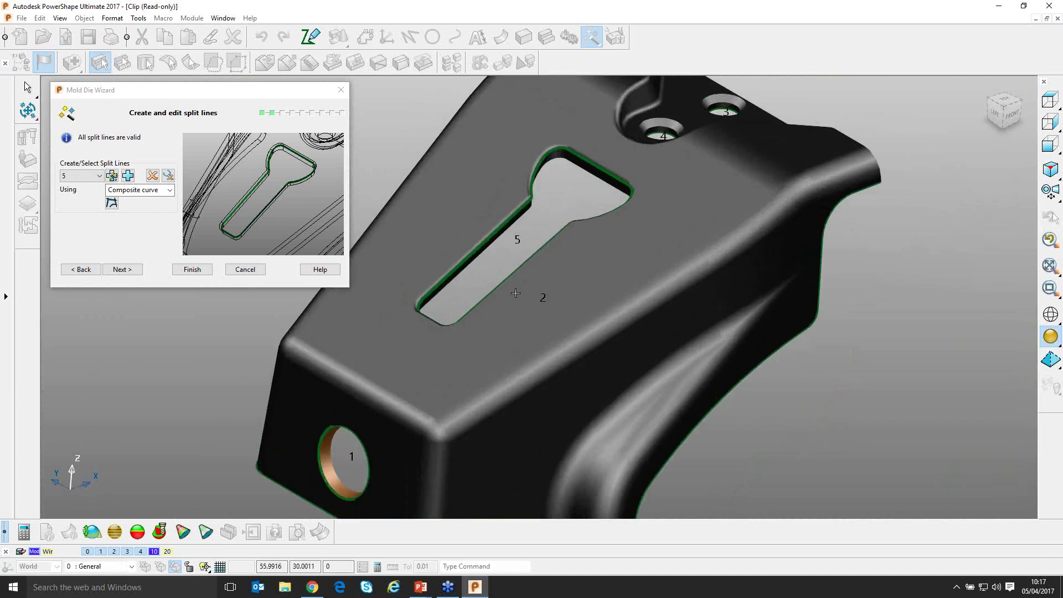
shift+middle_drag(516, 293, 514, 267)
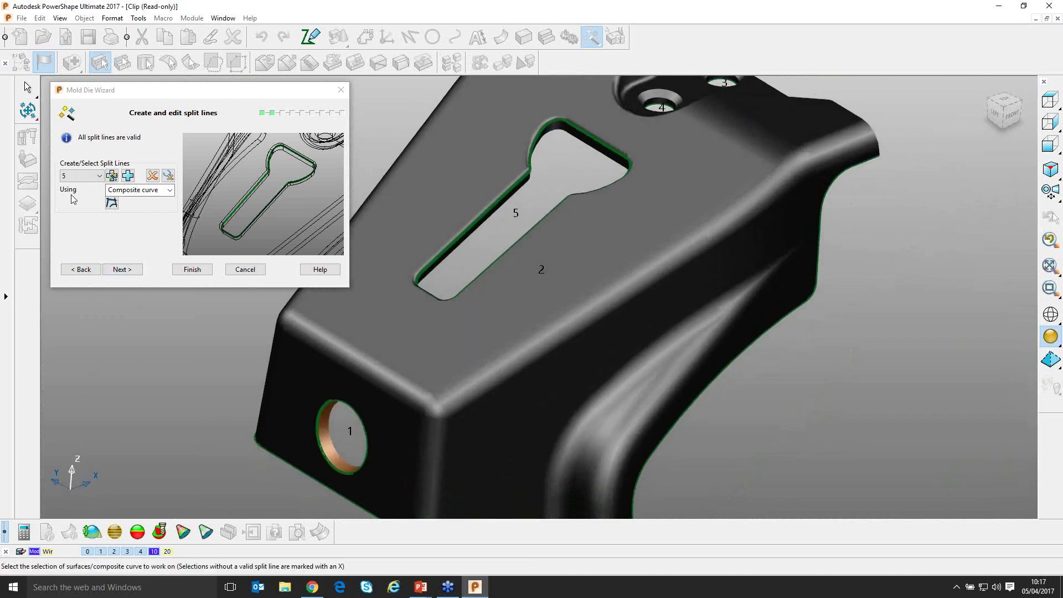
click(120, 269)
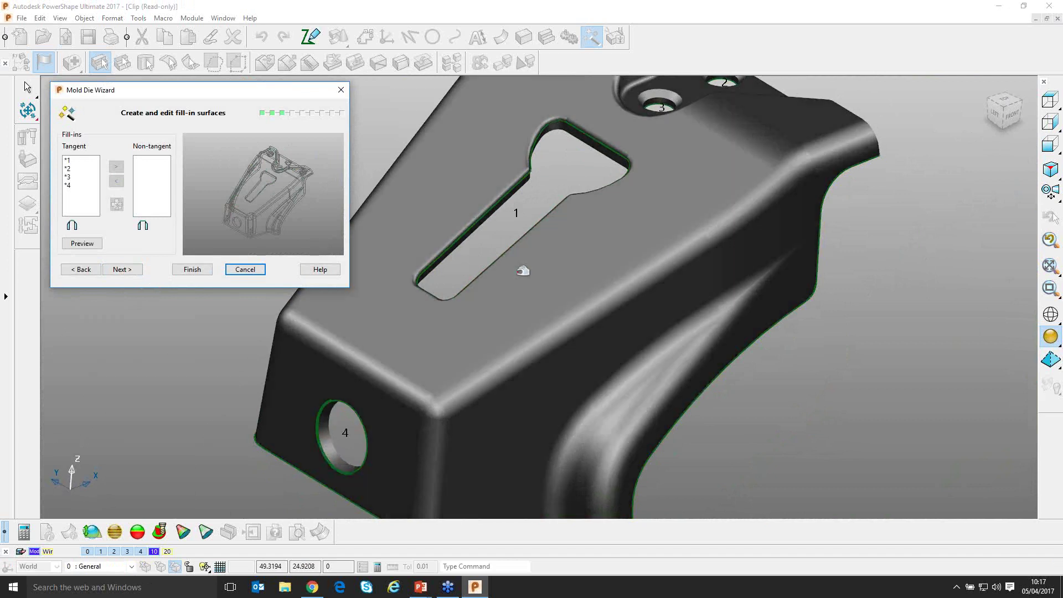
middle_drag(603, 174, 593, 220)
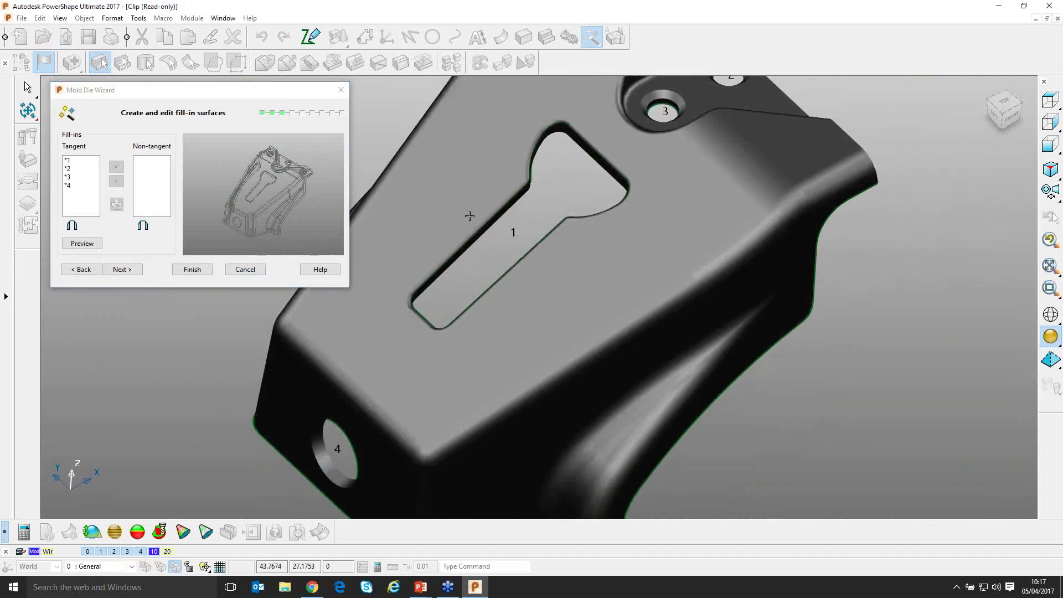
scroll(470, 216, down, 3)
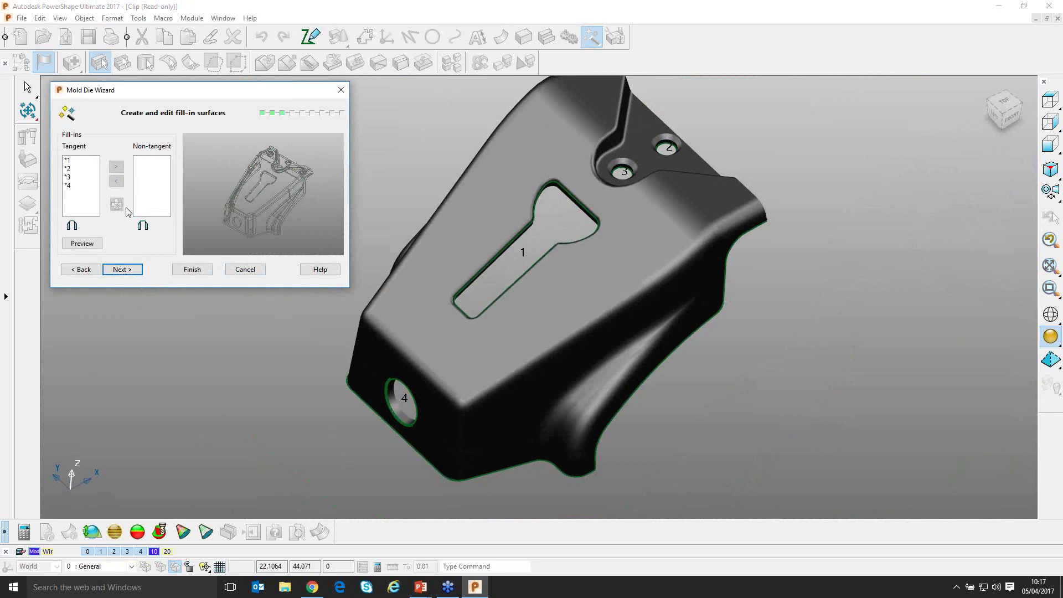
click(78, 245)
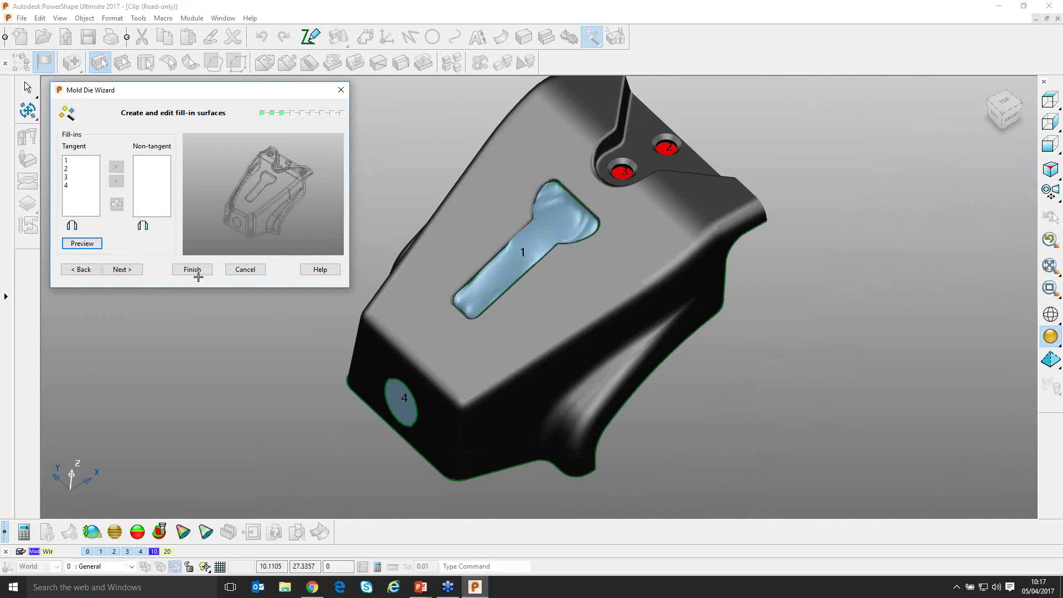
Examine the previewed fill-in surfaces at the round end hole, the two countersunk holes and the keyhole slot
scroll(353, 415, up, 6)
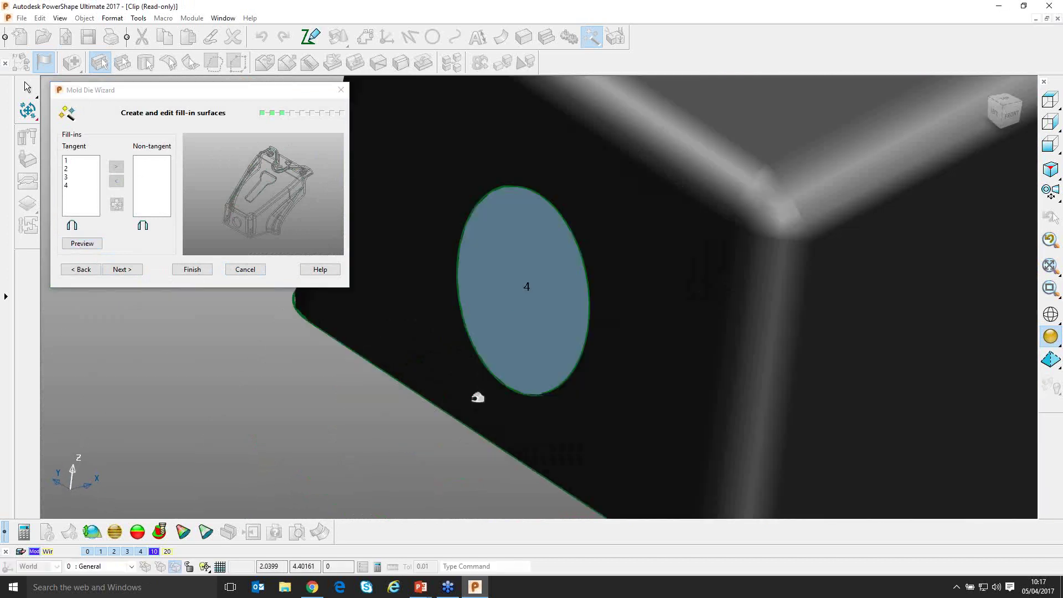
scroll(532, 249, down, 2)
shift+middle_drag(559, 264, 397, 379)
scroll(397, 378, down, 3)
scroll(422, 242, up, 4)
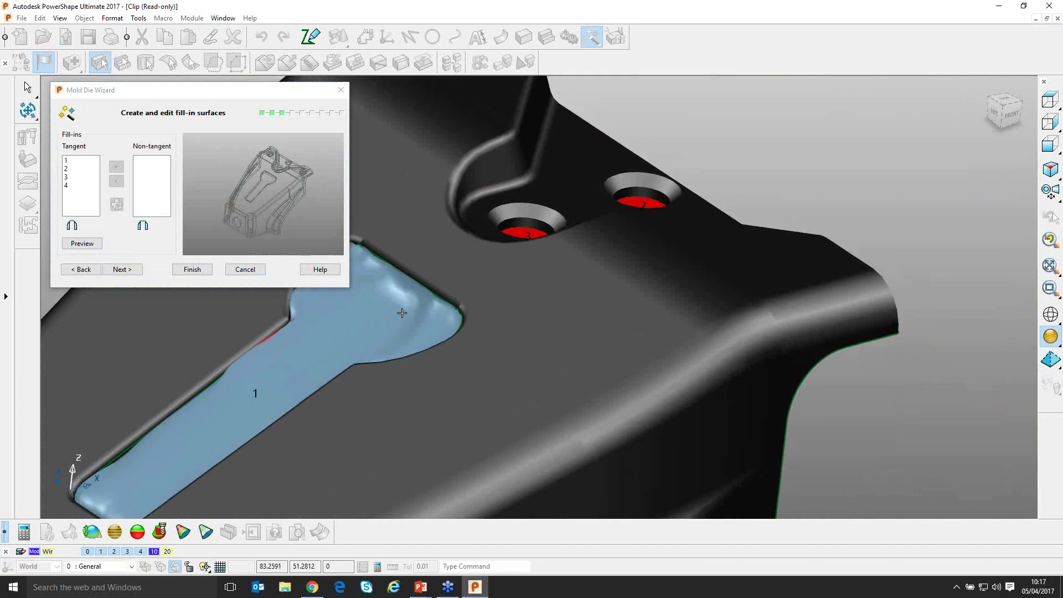
shift+middle_drag(402, 313, 647, 185)
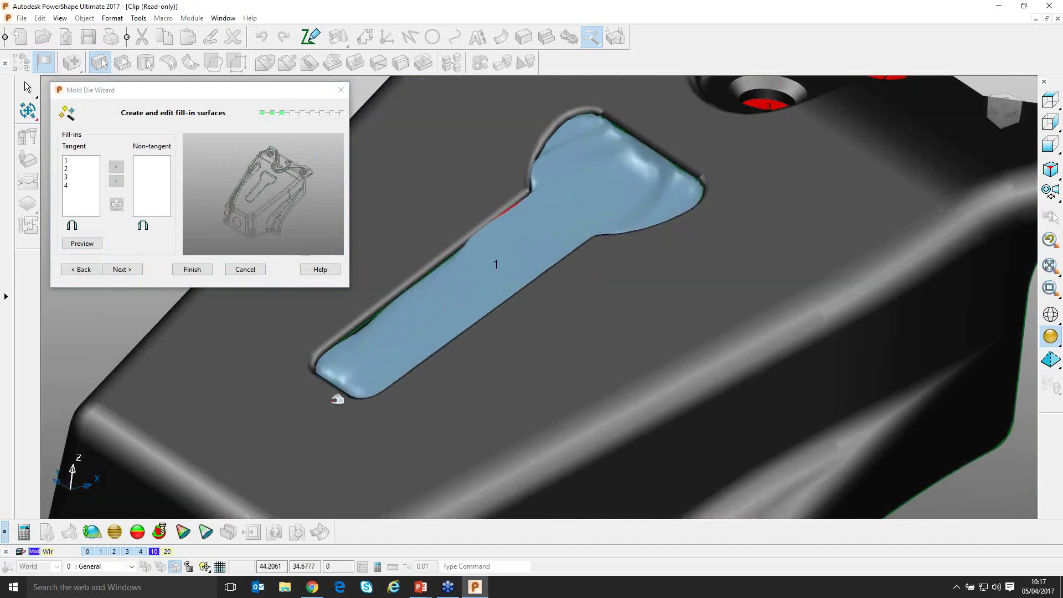
scroll(367, 416, up, 1)
mouse_move(367, 416)
middle_down()
mouse_move(371, 405)
mouse_move(470, 397)
mouse_move(550, 333)
mouse_move(550, 408)
mouse_move(535, 347)
middle_up()
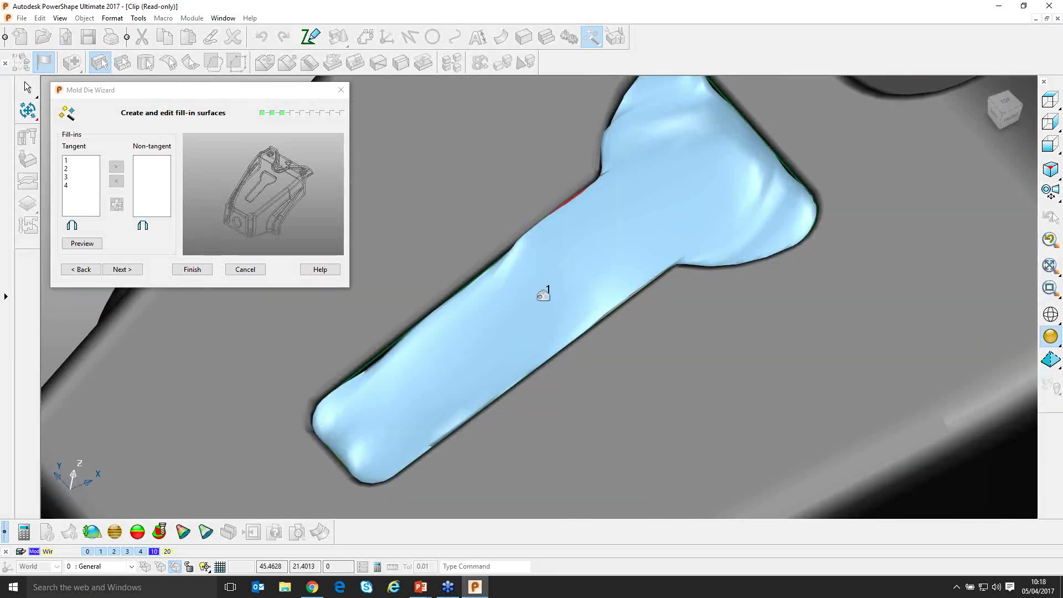
Make all four fill-ins, 1 to 4, non-tangent and update their preview
click(67, 160)
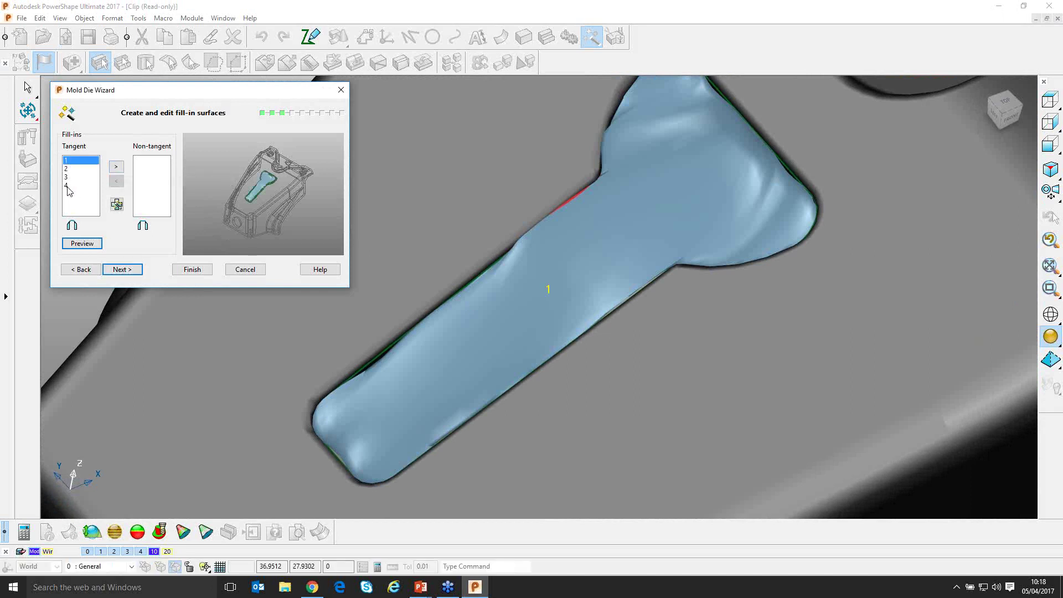
shift+click(67, 186)
click(118, 167)
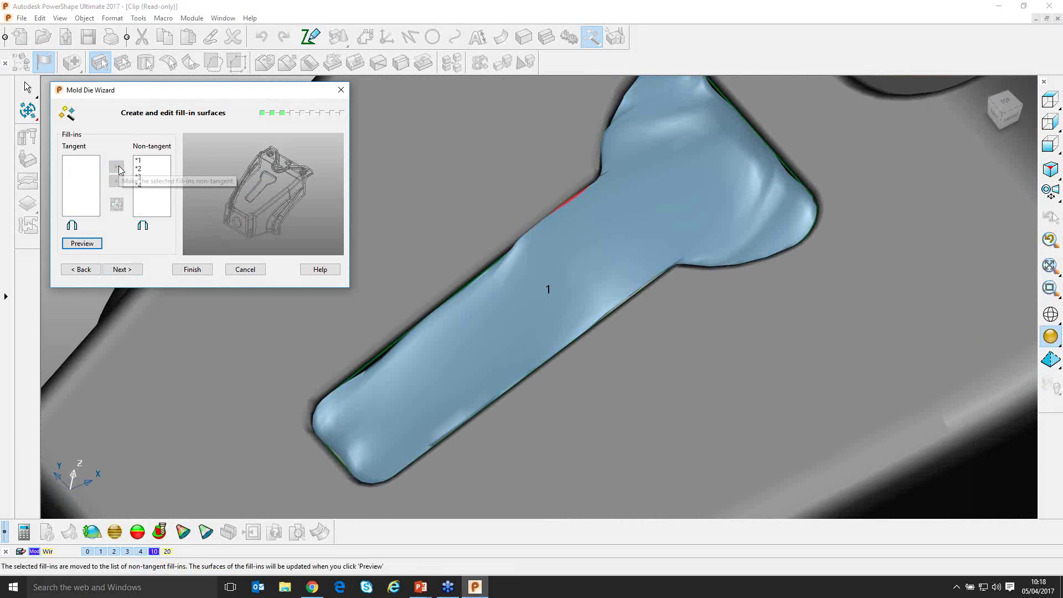
click(84, 244)
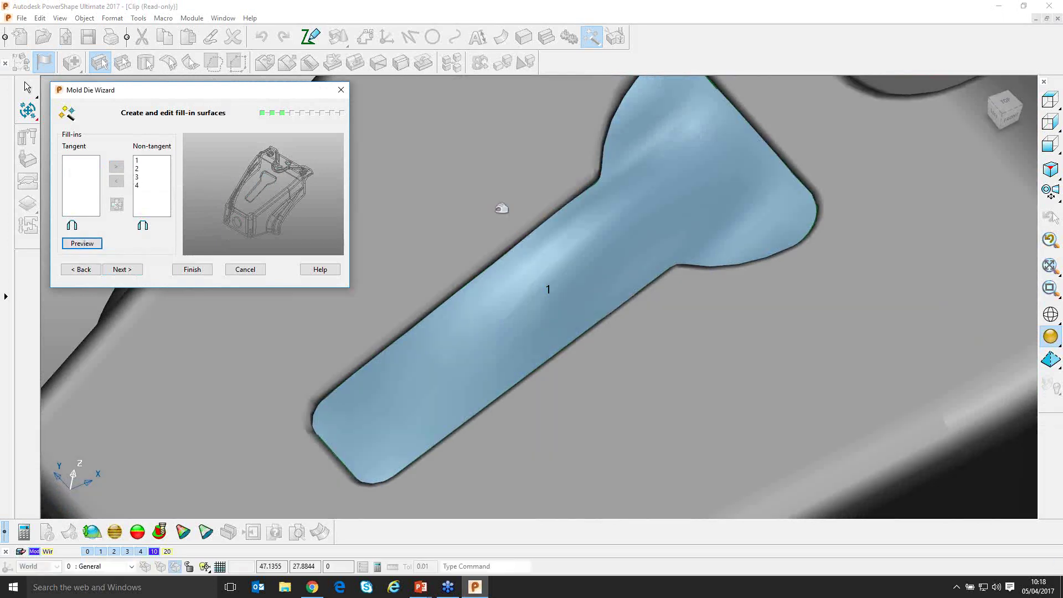
Finish the Mold Die Wizard at the fill-in surfaces stage and acknowledge the restart information
scroll(501, 209, down, 3)
middle_drag(496, 209, 458, 314)
scroll(427, 349, down, 2)
scroll(427, 349, down, 3)
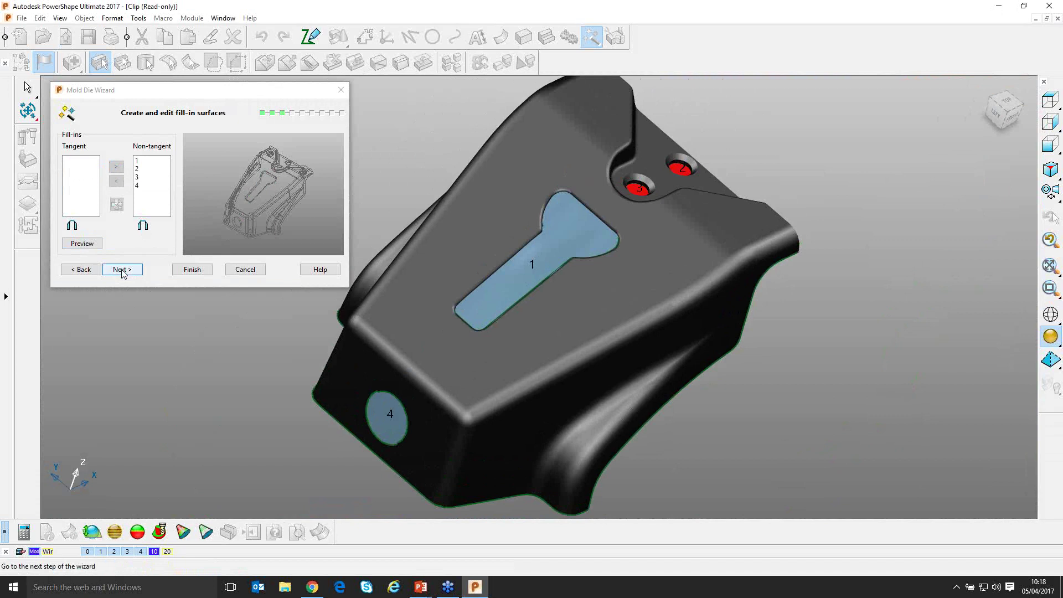
click(185, 271)
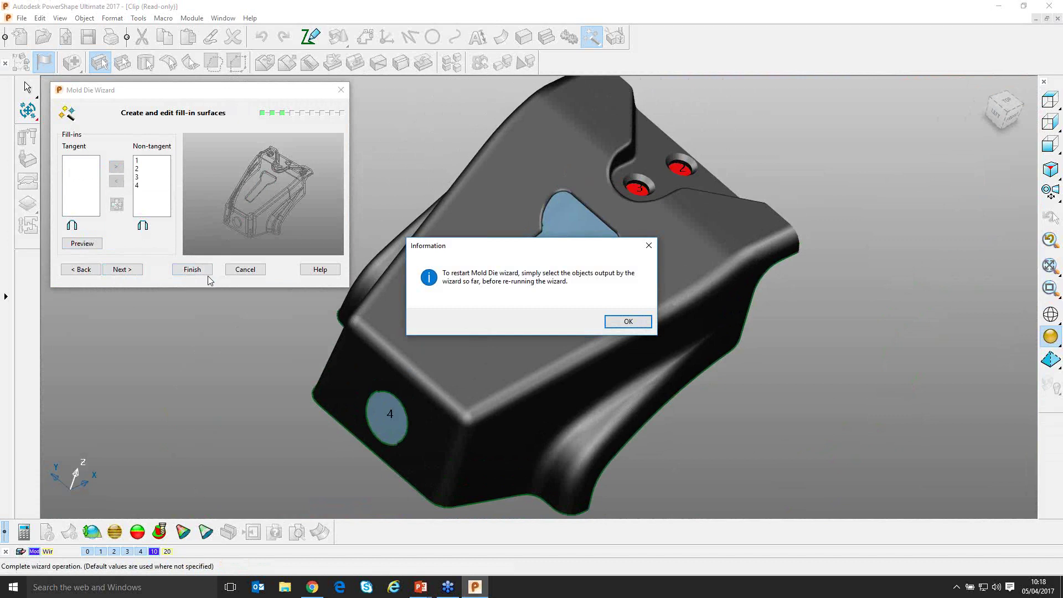
click(602, 316)
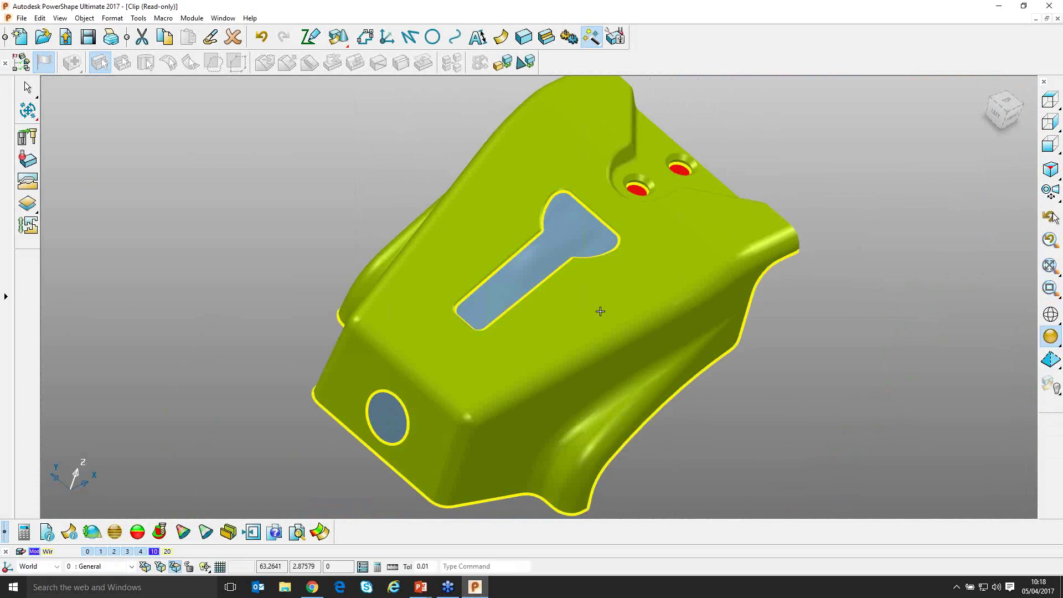
Clear the selection and delete the wizard's fill-in surface from the keyhole slot
click(324, 201)
middle_drag(325, 198, 370, 216)
click(553, 233)
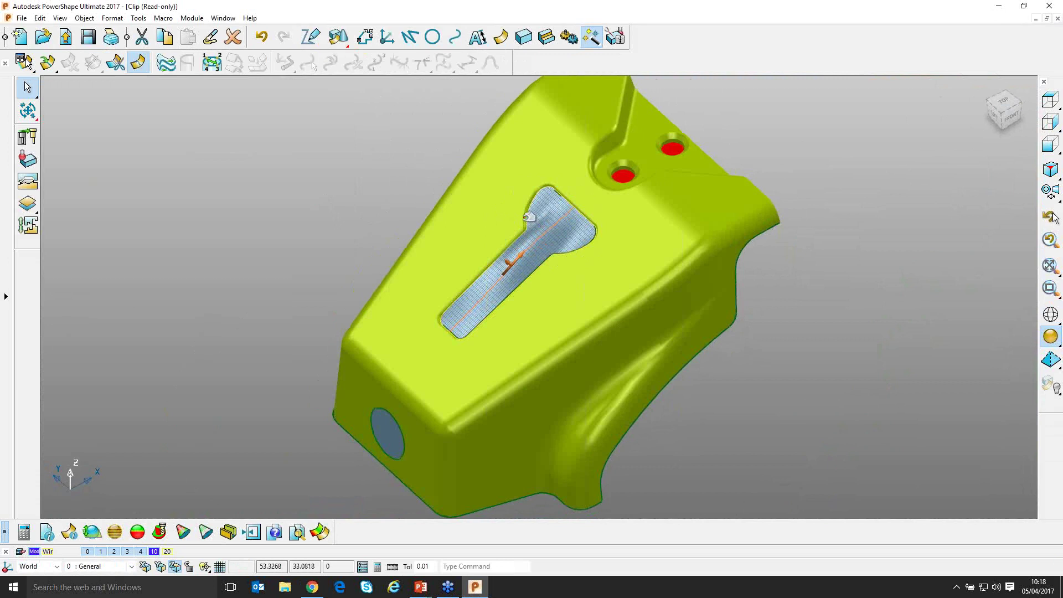
click(233, 38)
Select the composite curve around the keyhole slot and start a Smart Surfacer fill-in surface from it
middle_drag(450, 238, 481, 205)
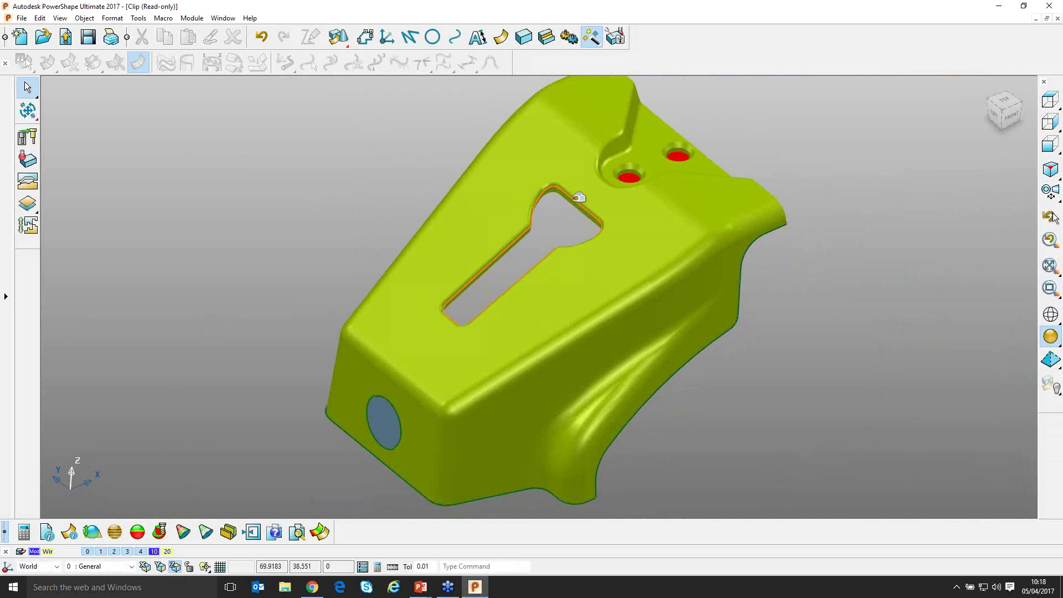
scroll(600, 242, up, 5)
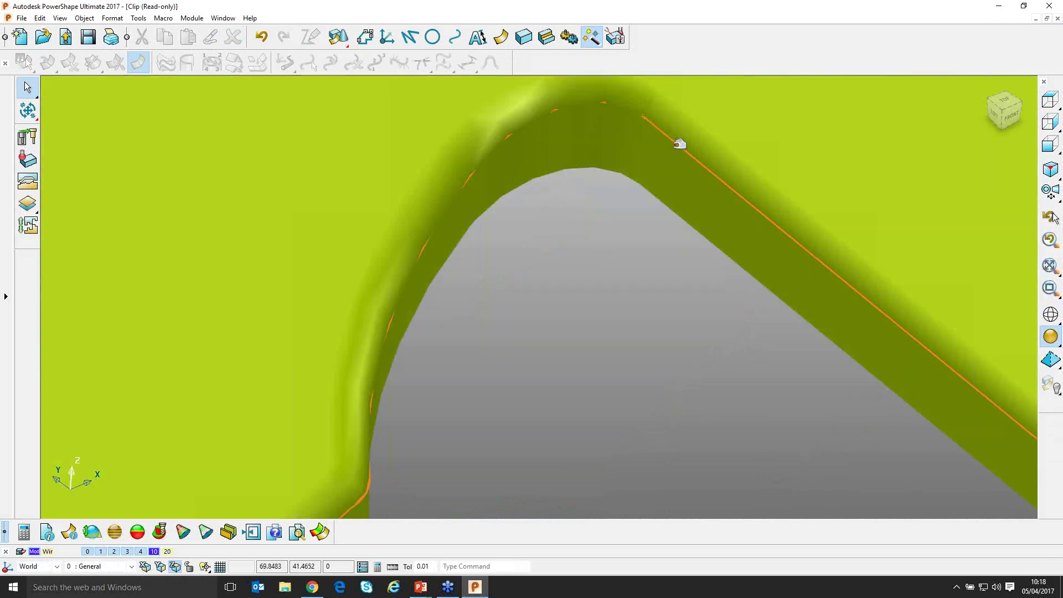
click(680, 144)
scroll(637, 222, down, 5)
middle_drag(637, 222, 537, 271)
scroll(587, 274, up, 1)
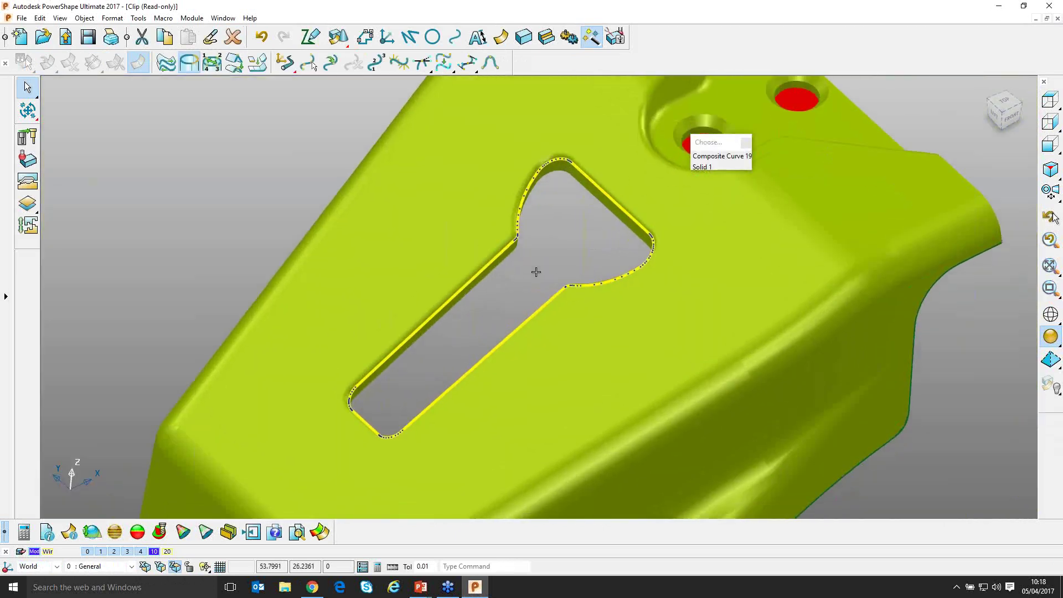
click(495, 43)
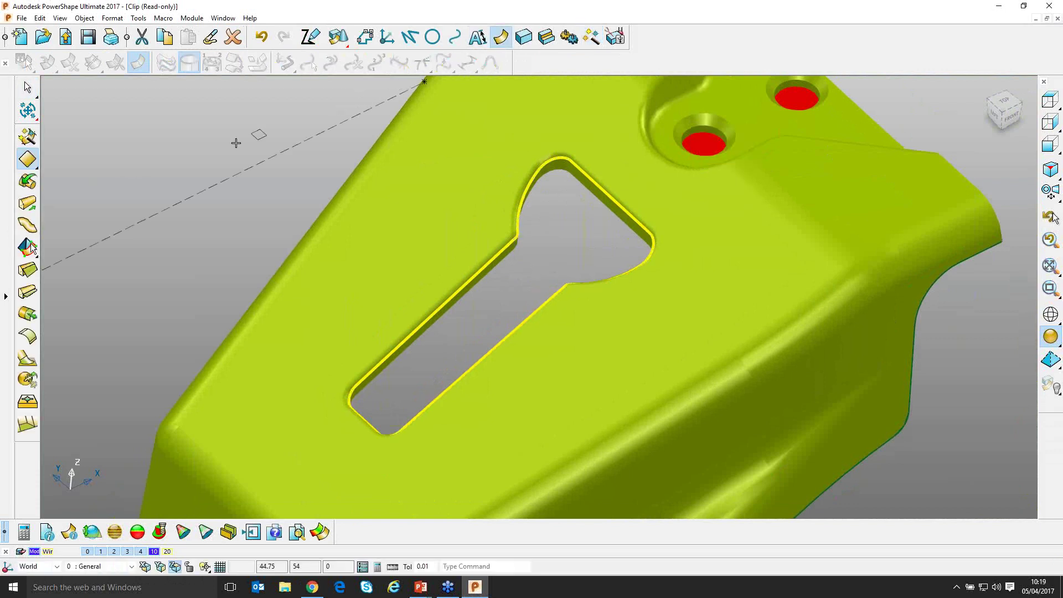
click(30, 137)
middle_drag(423, 284, 671, 280)
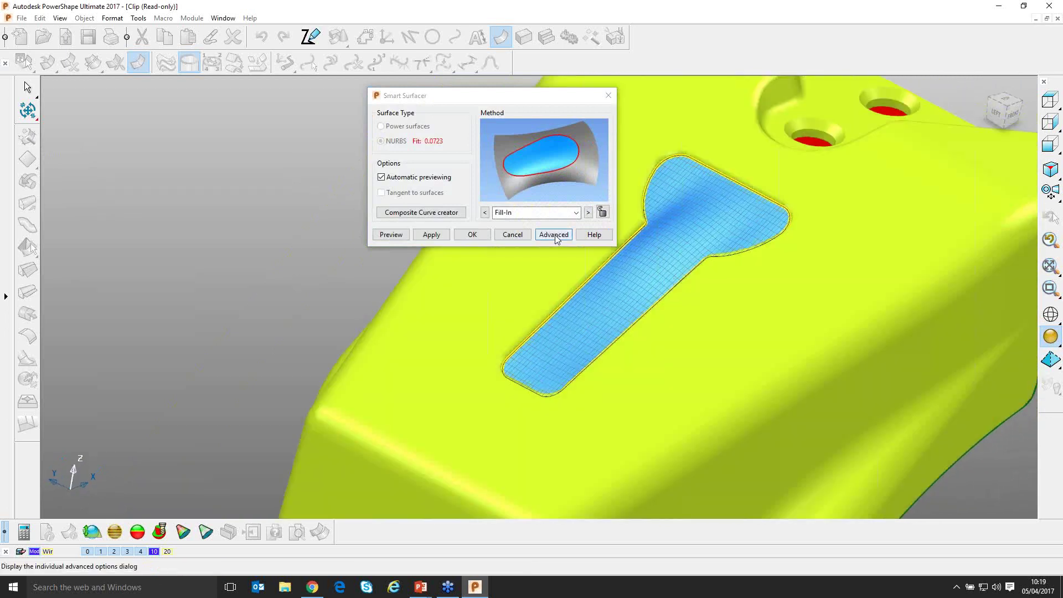
Set the keyhole slot's fill-in surface to a single patch in the advanced options and preview it
click(555, 235)
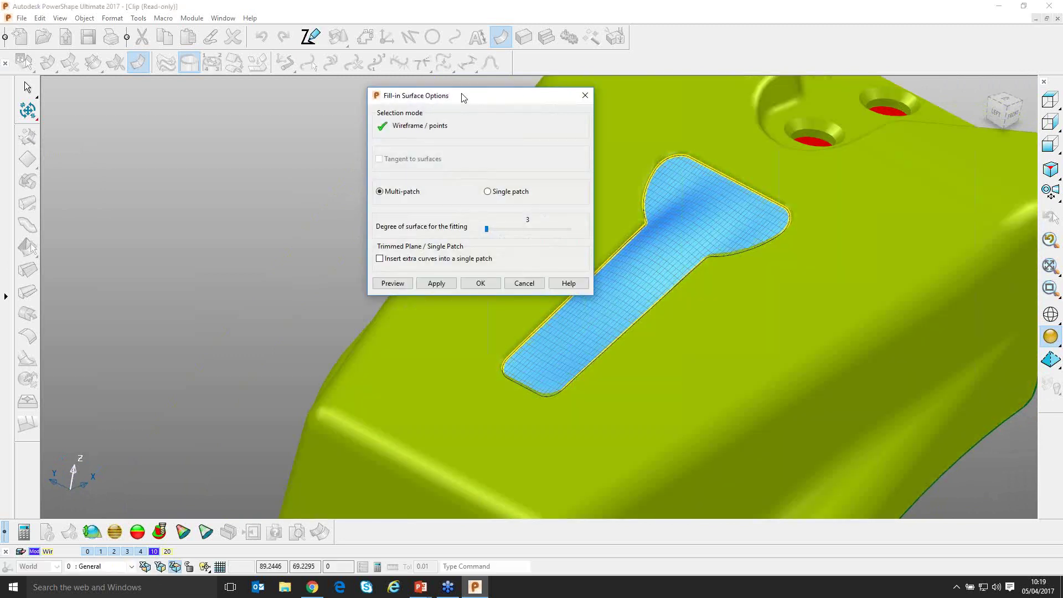
drag(463, 97, 189, 106)
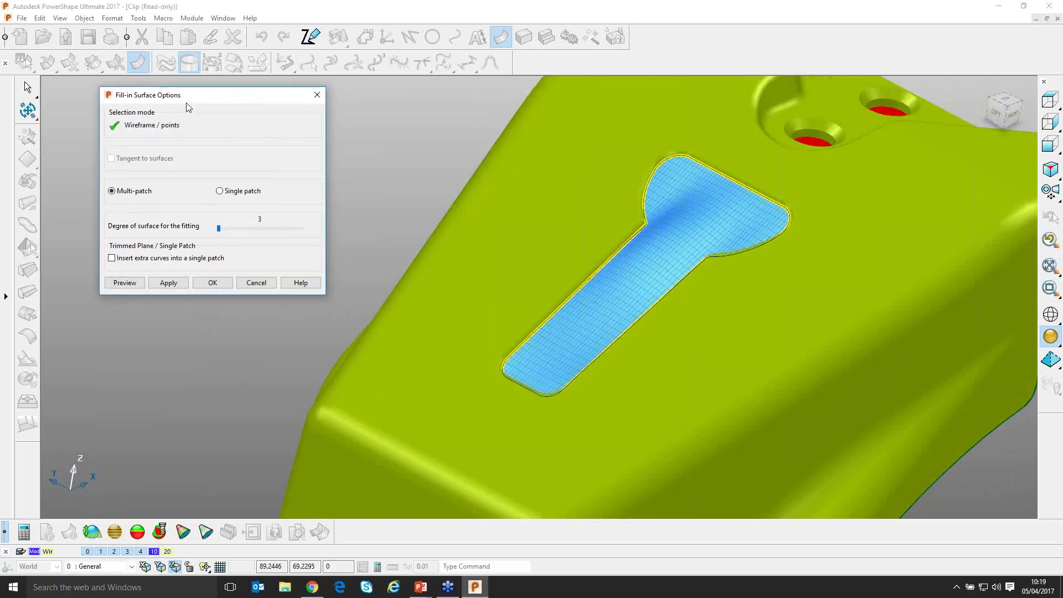
click(219, 191)
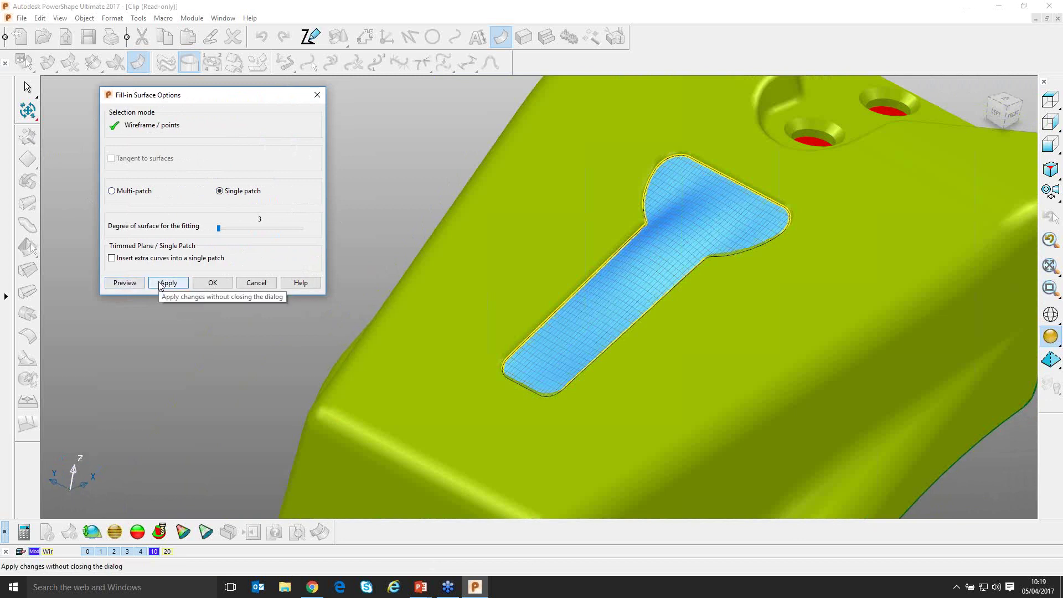
click(131, 284)
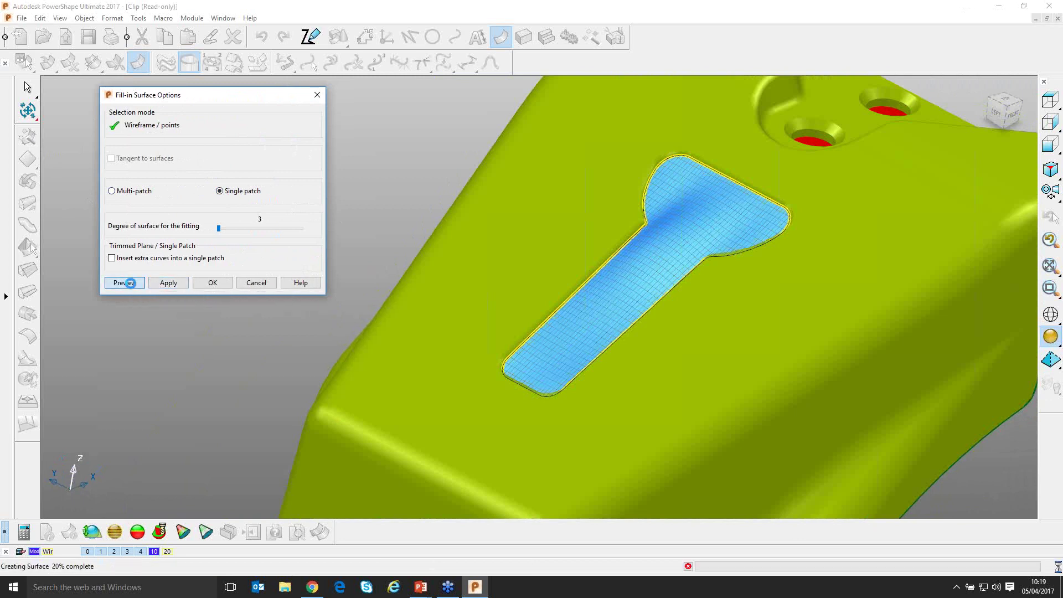
middle_drag(471, 282, 485, 249)
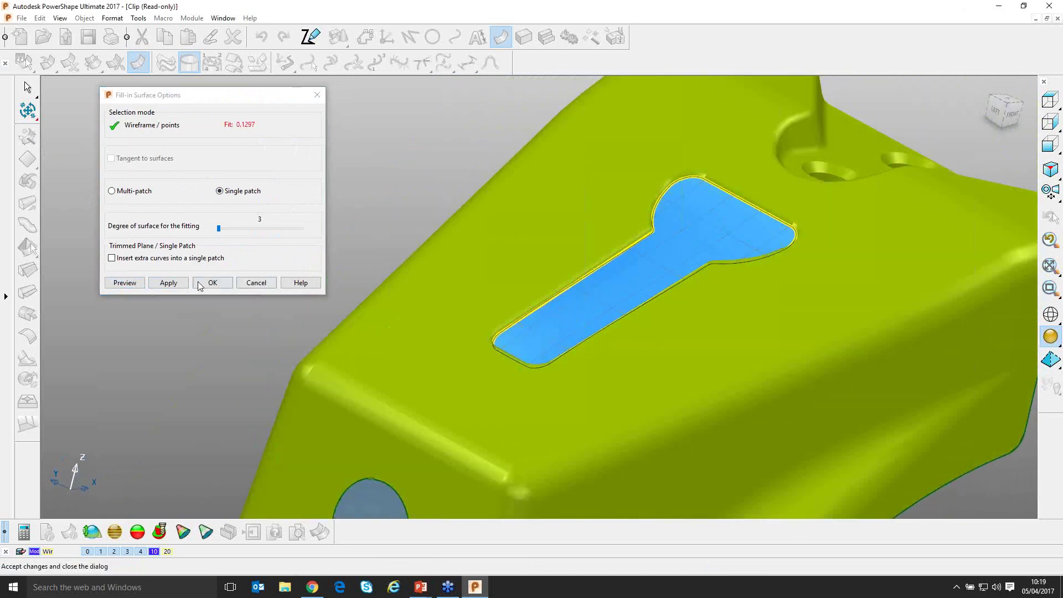
Apply the single-patch fill-in, leave the Smart Surfacer and select the new surface in the keyhole slot
click(167, 284)
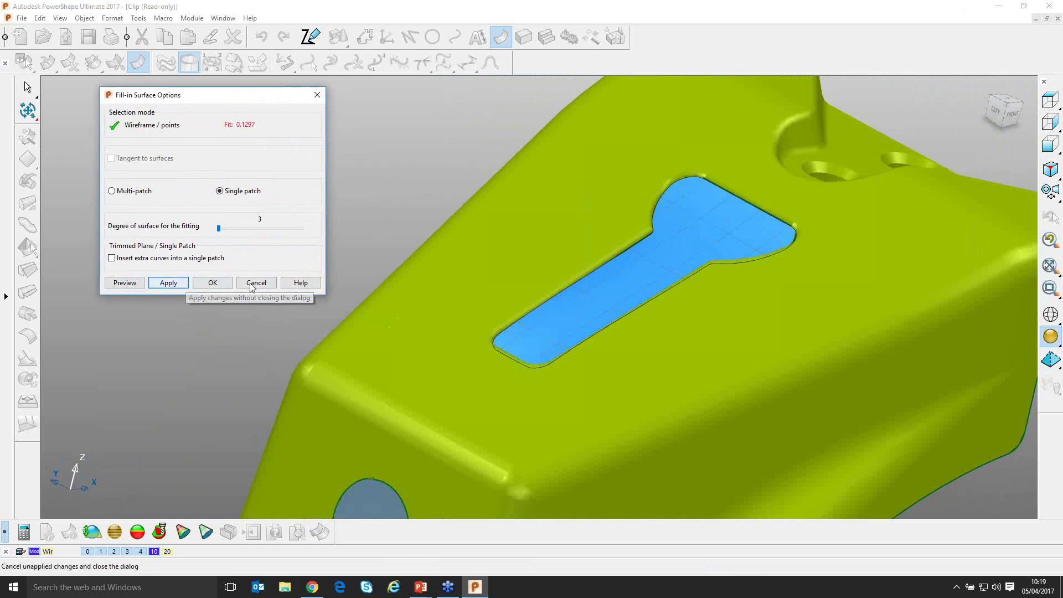
click(229, 287)
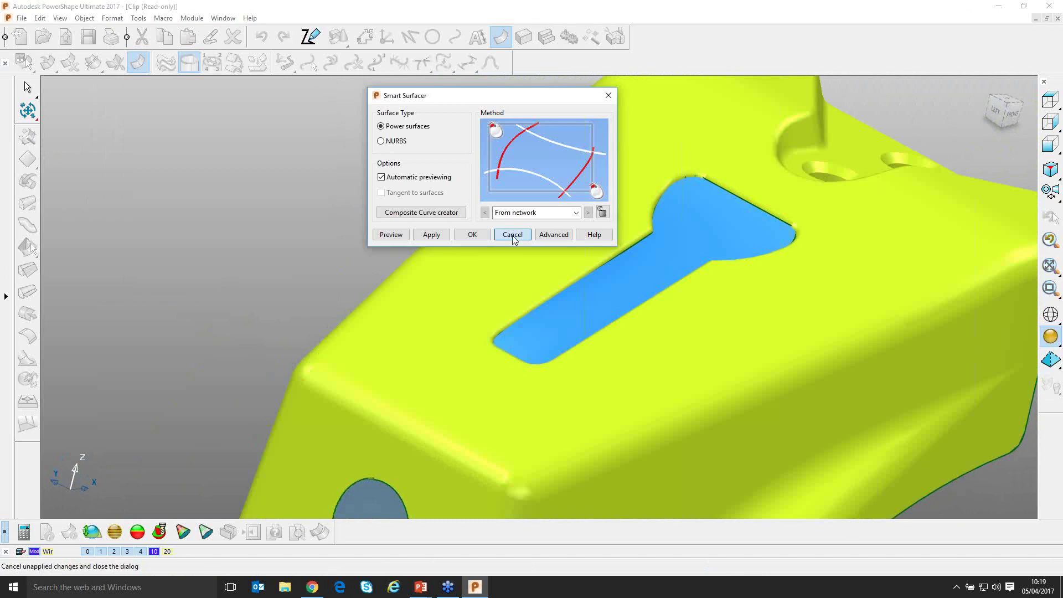
click(512, 234)
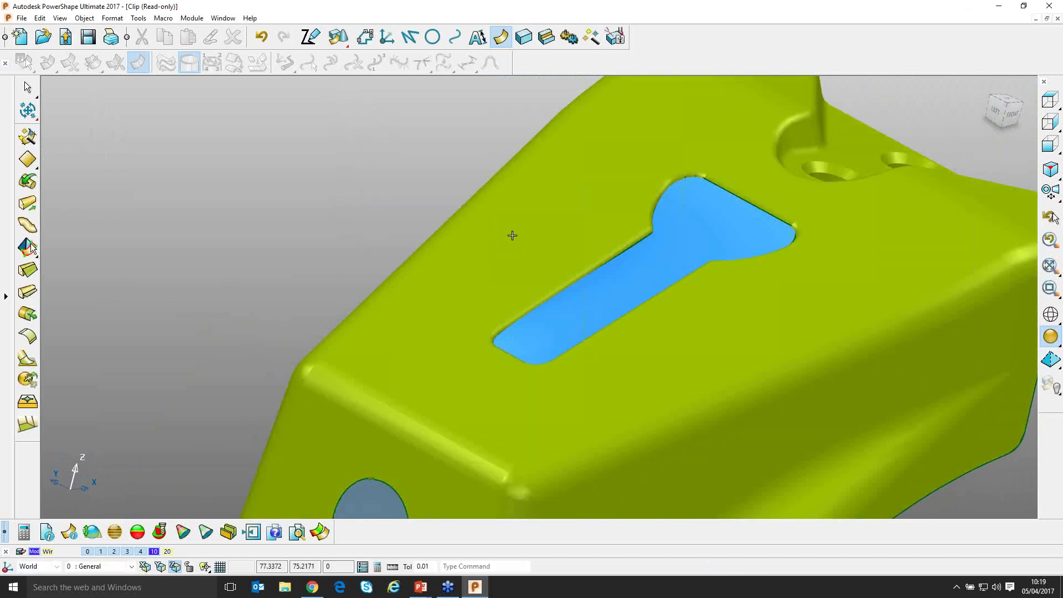
click(680, 254)
scroll(432, 238, down, 3)
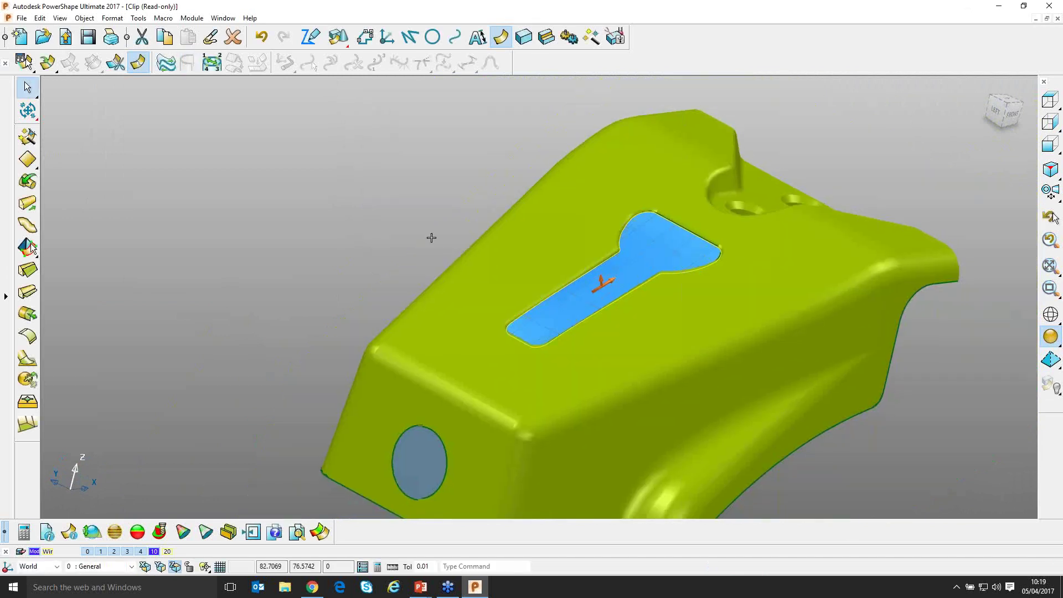
Delete the shut-out surface closing the slot in the clip's top face and undo the deletion
key(Delete)
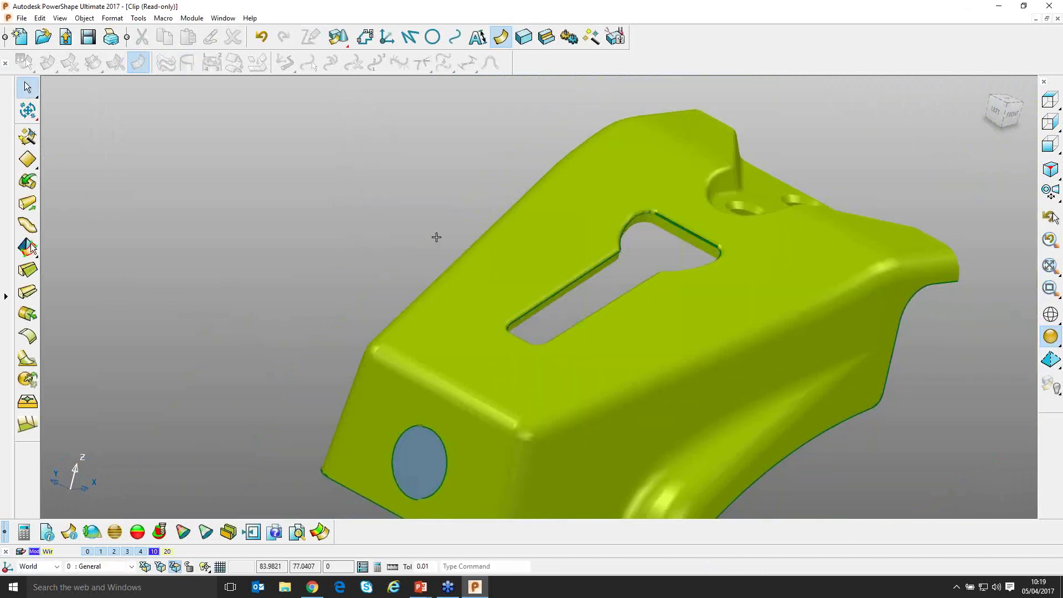
key(ctrl+z)
Select the whole clip model with its split line and shut-out surfaces and start the Mold Die Wizard
middle_drag(446, 238, 378, 240)
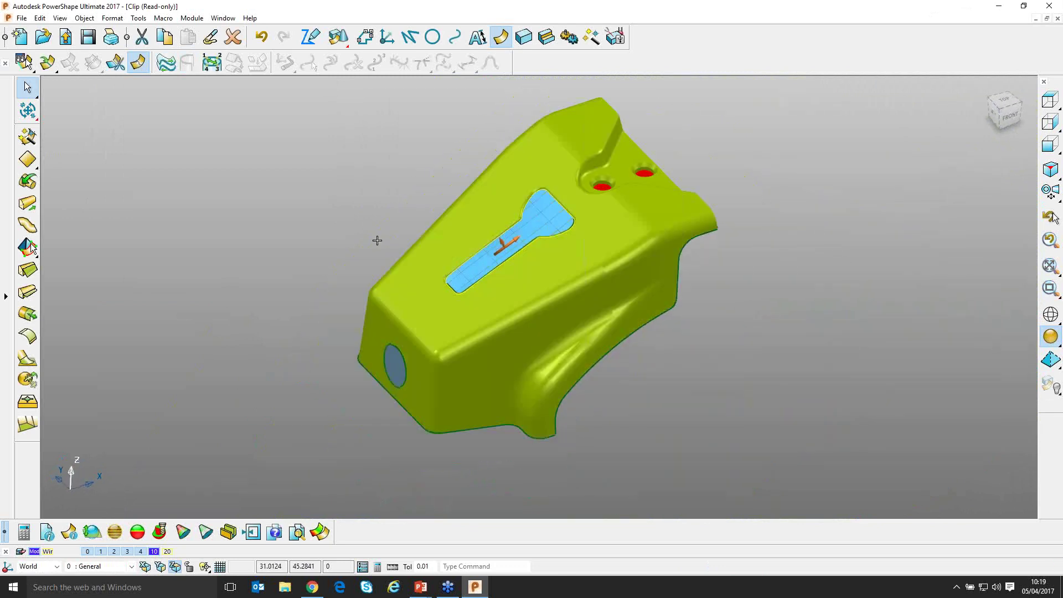
click(377, 240)
drag(269, 484, 767, 88)
shift+middle_drag(749, 109, 667, 179)
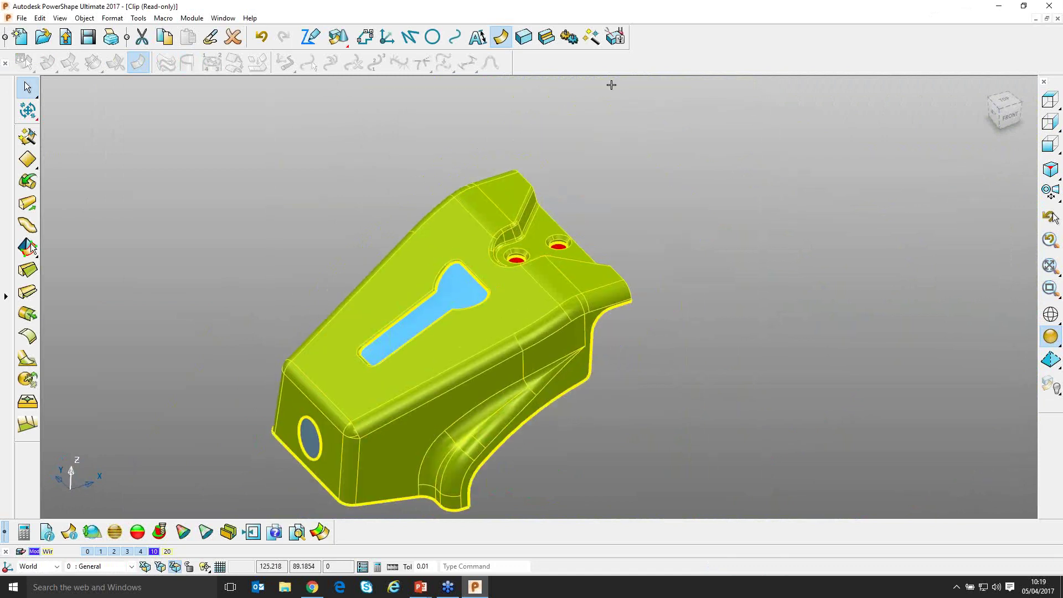
click(591, 39)
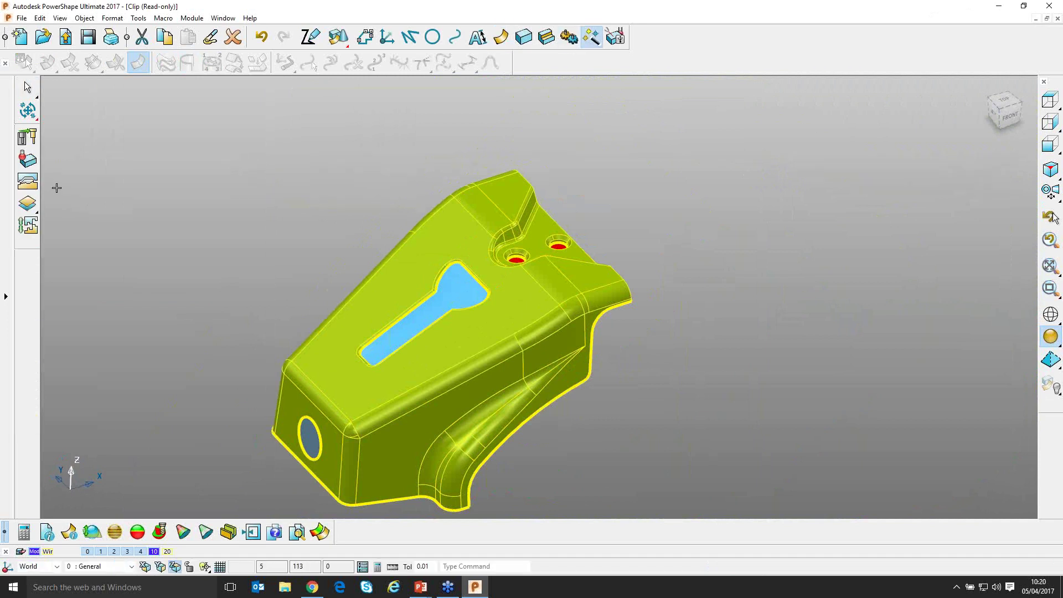
click(28, 187)
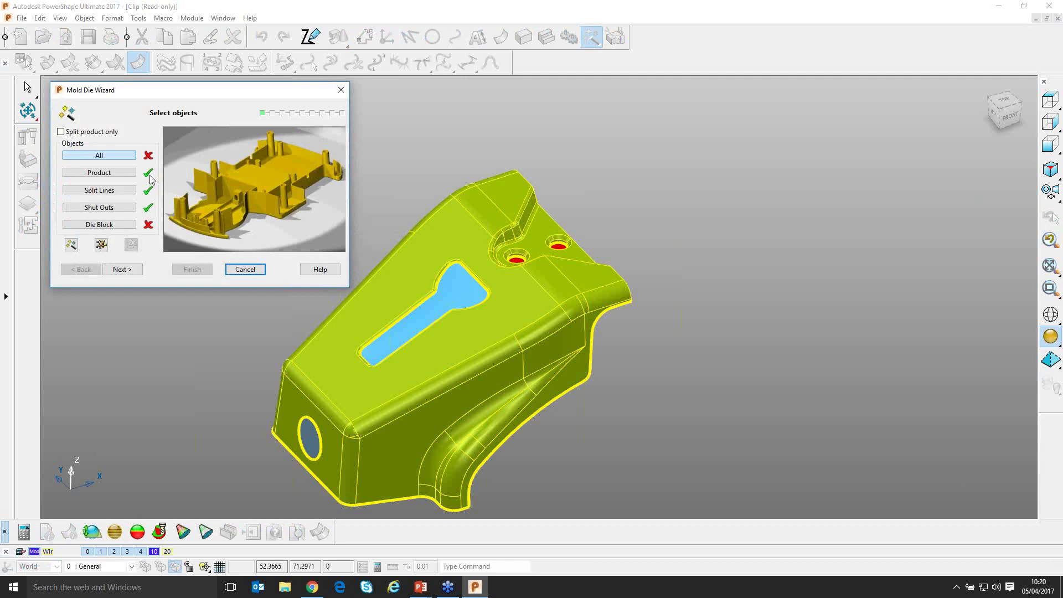
scroll(537, 289, up, 3)
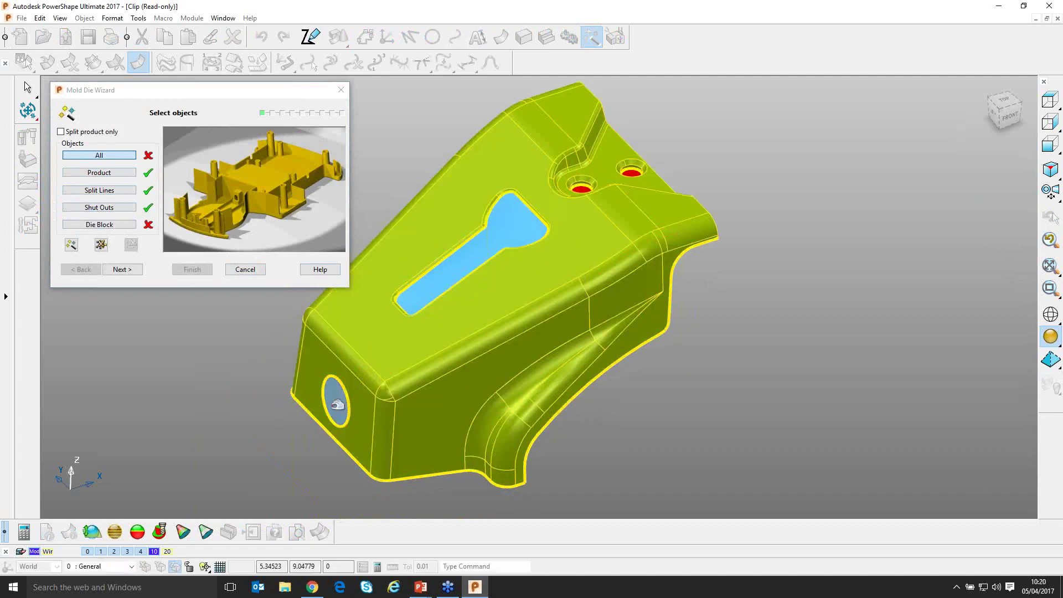
Accept the wizard's recognised objects, split lines and non-tangent fill-in surfaces to reach the product shrinkage settings
click(124, 272)
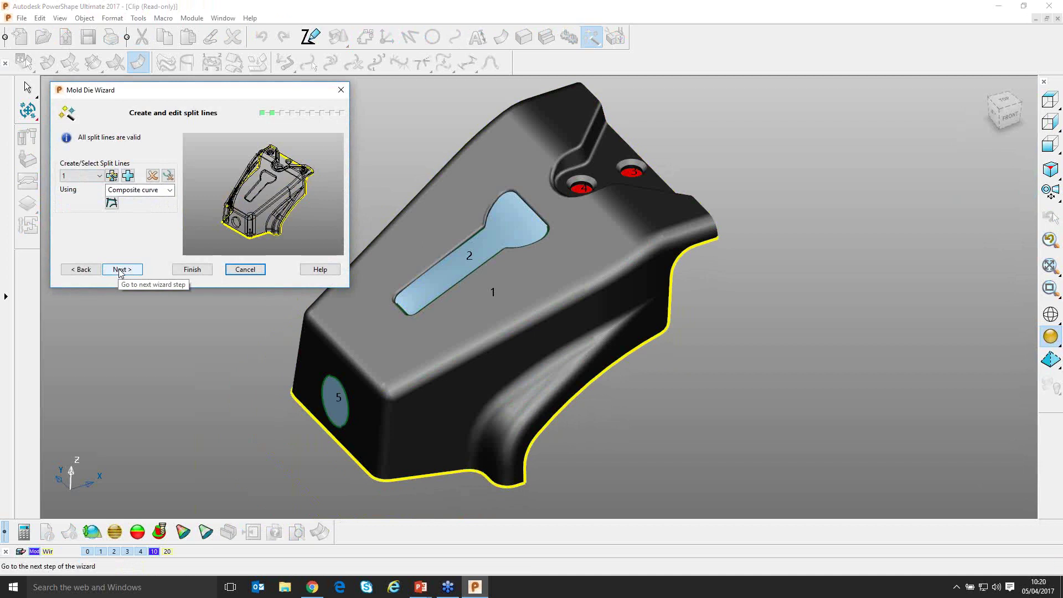
click(121, 270)
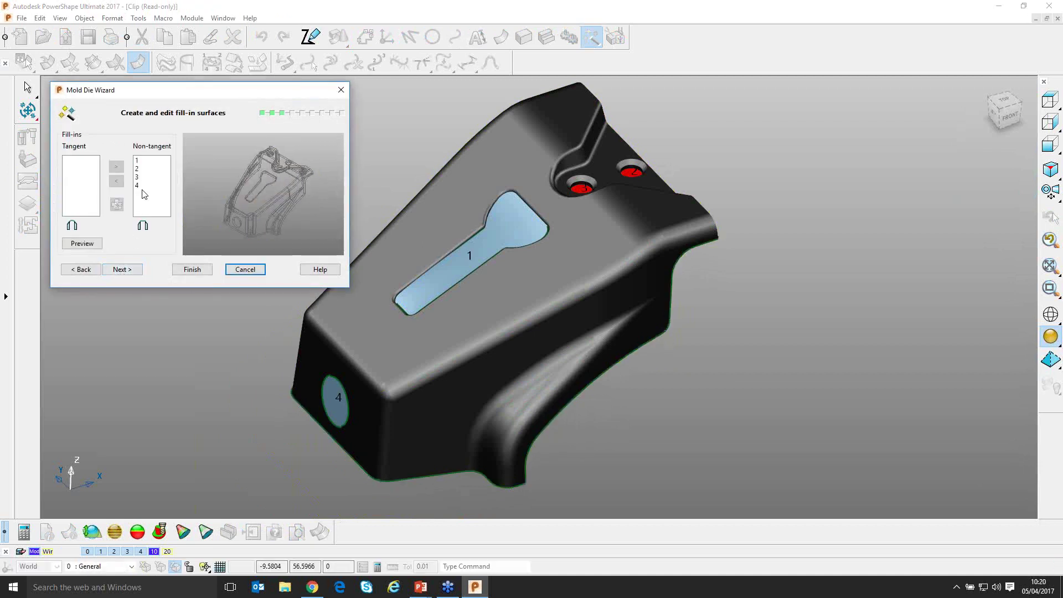
click(122, 270)
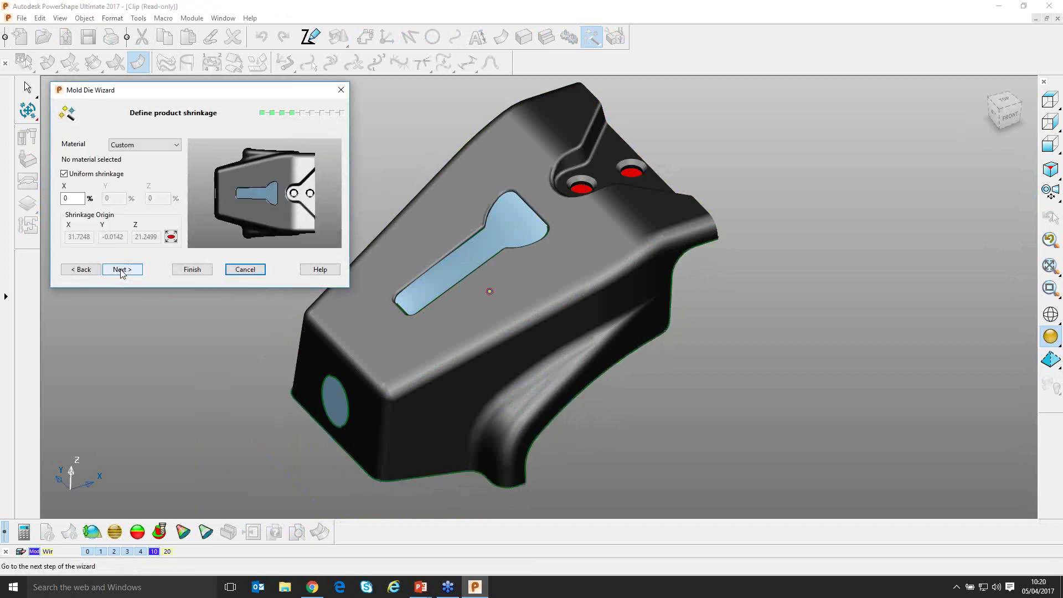
Look through the shrinkage materials and continue to the block size with Custom material and 0% uniform shrinkage
scroll(185, 353, up, 1)
shift+middle_drag(185, 353, 199, 339)
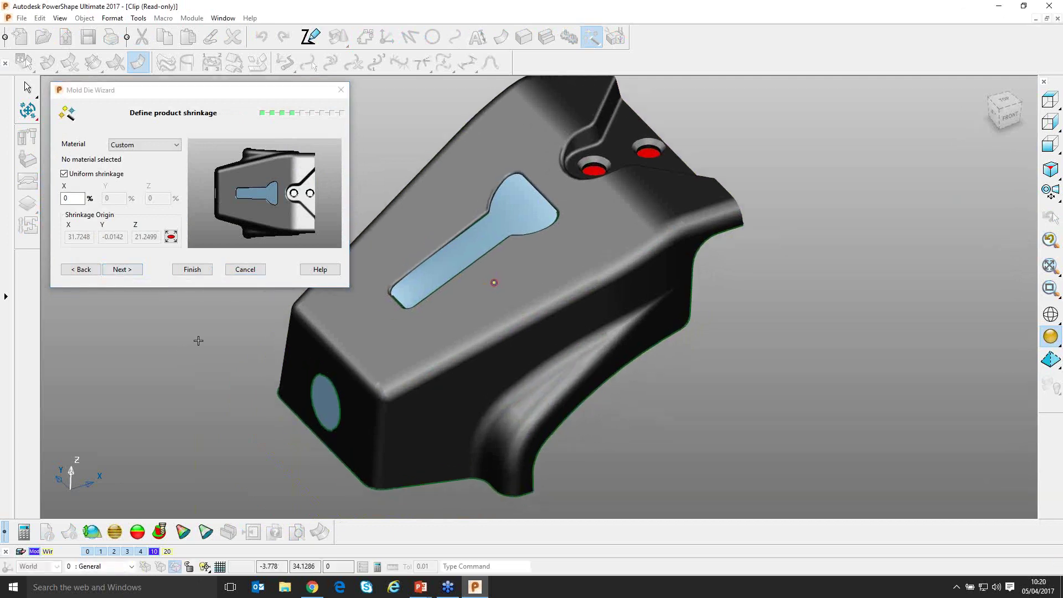
shift+middle_drag(285, 327, 281, 343)
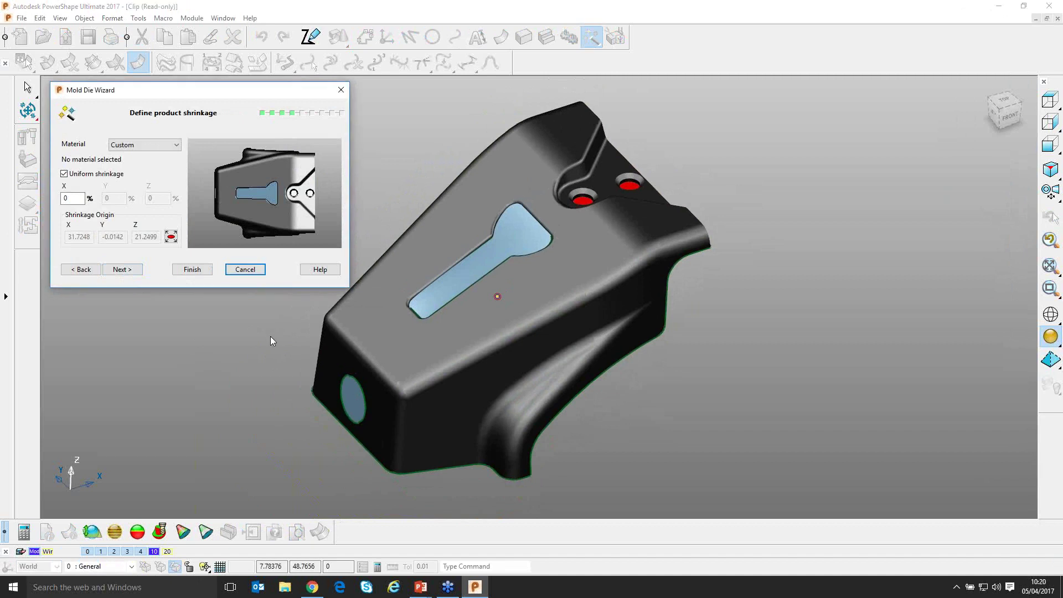
click(176, 145)
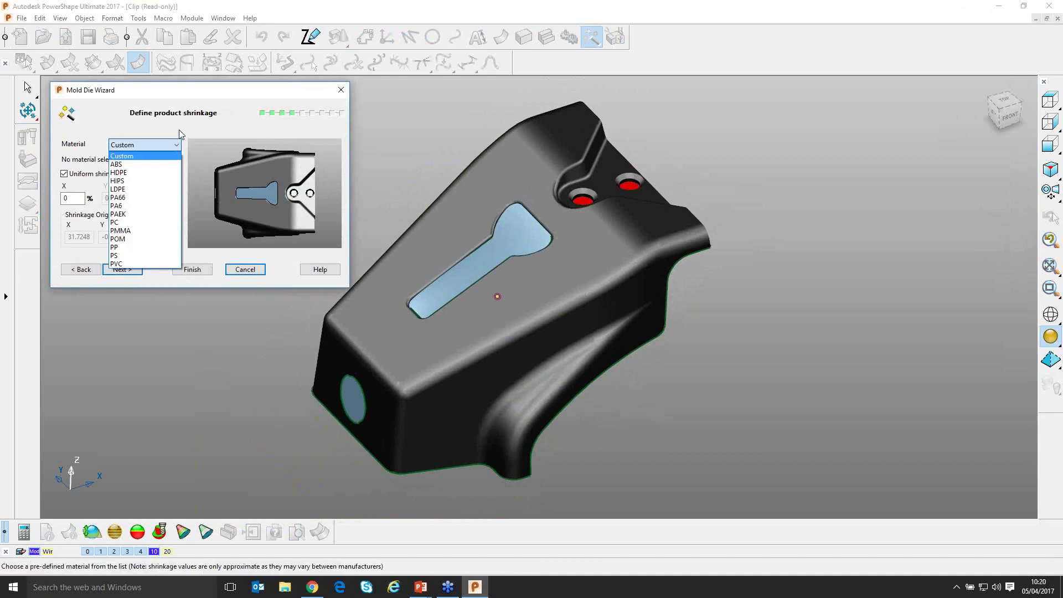
click(180, 130)
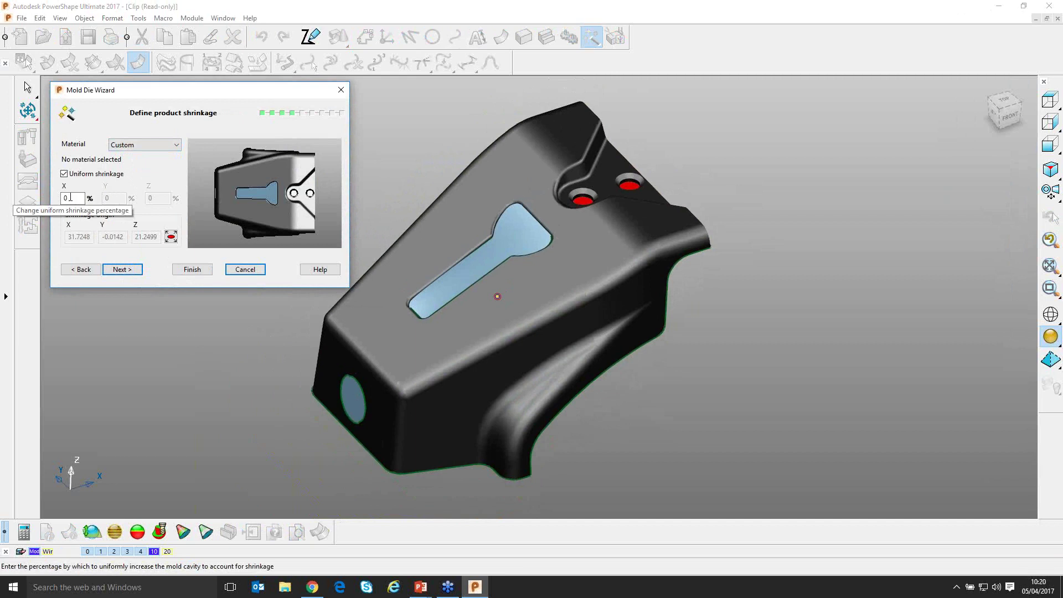
click(122, 271)
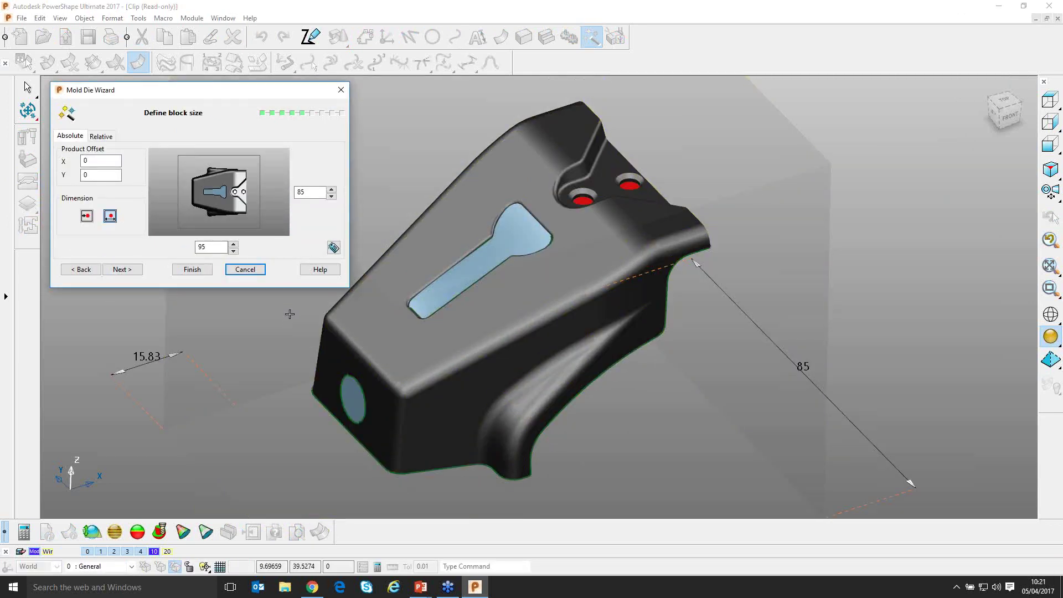
Examine the die block's absolute dimensions both as clearances around the product and as overall block sizes
scroll(290, 327, down, 4)
middle_drag(434, 309, 501, 327)
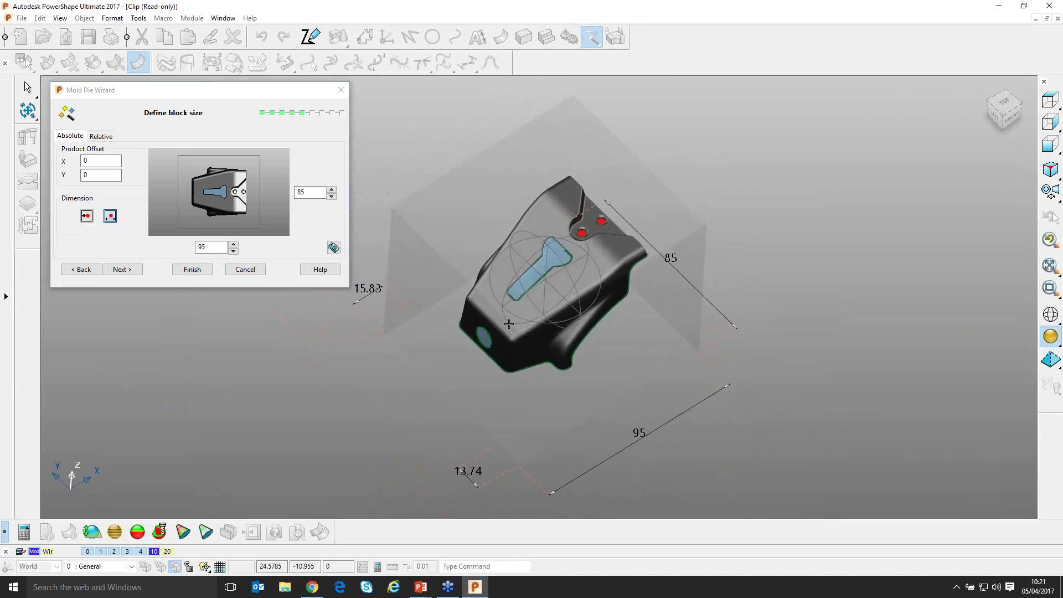
click(87, 217)
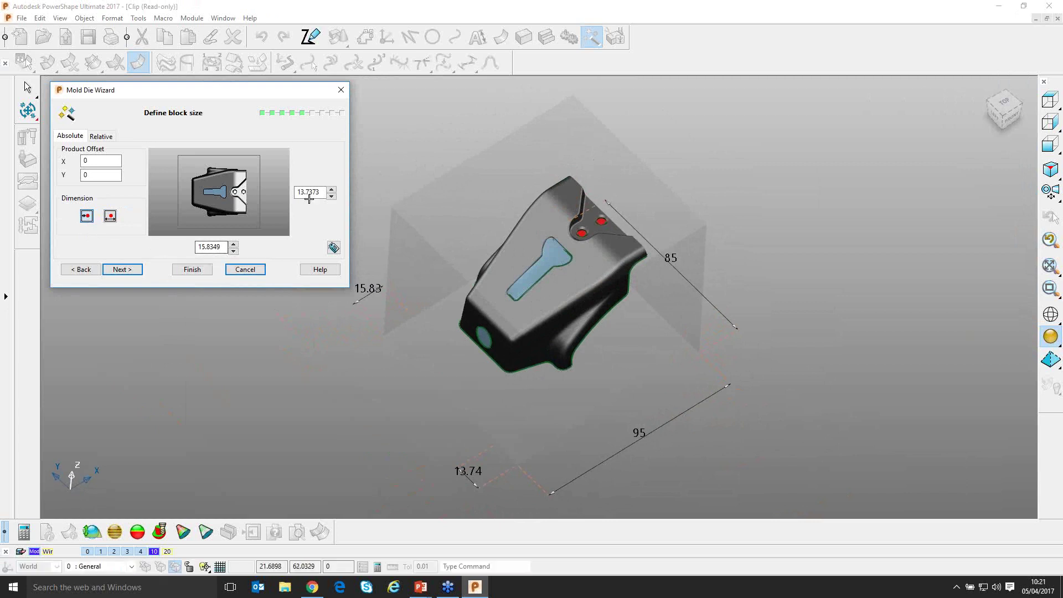
middle_drag(502, 287, 489, 348)
middle_drag(397, 302, 487, 463)
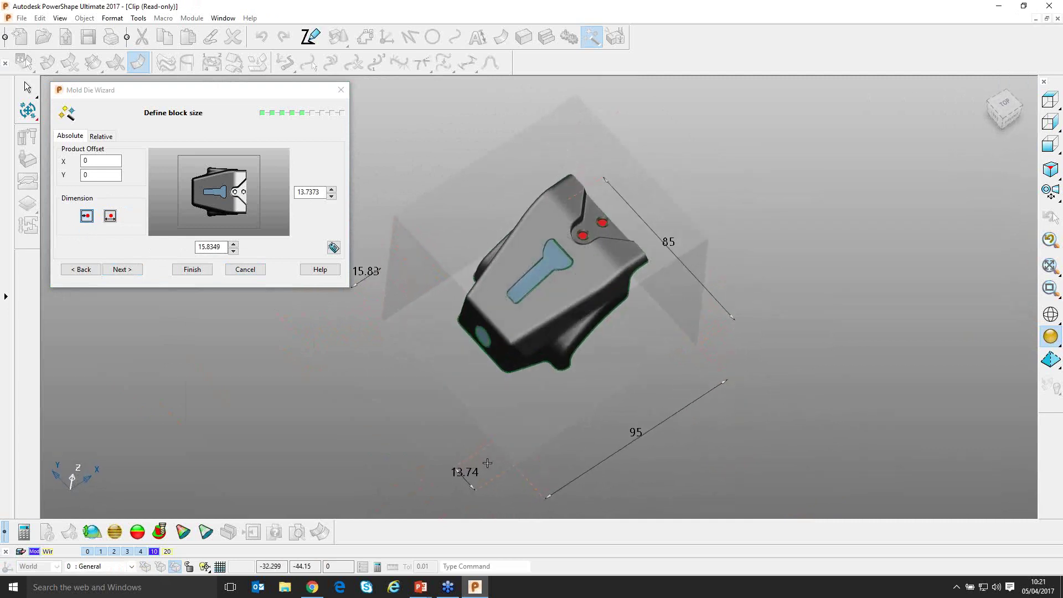
click(111, 216)
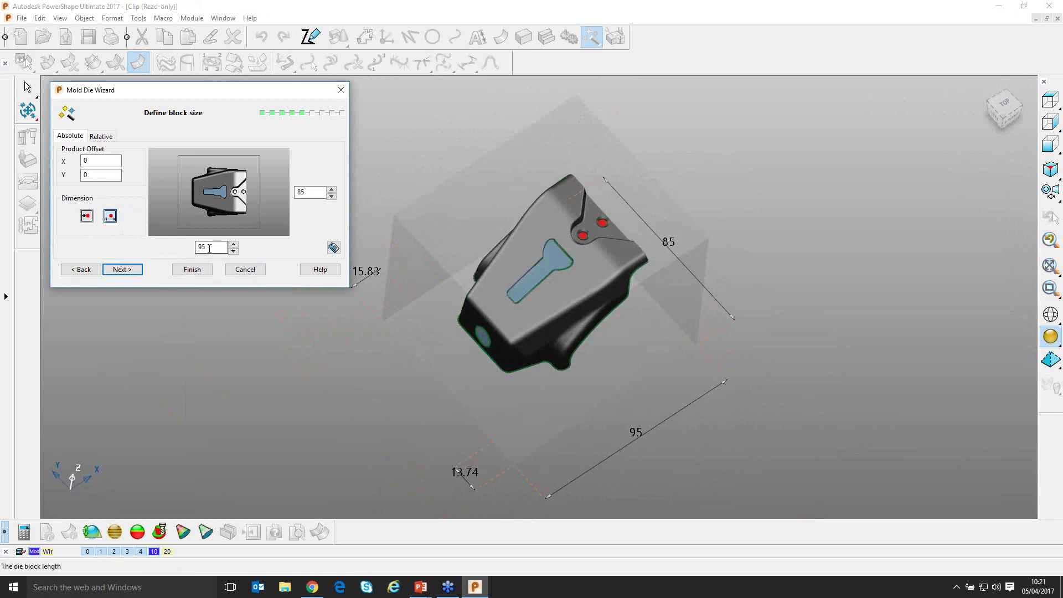
Review the block's relative distances from the World reference, and accept the absolute block size of 95 by 85 with zero product offset
middle_drag(529, 310, 375, 239)
click(101, 137)
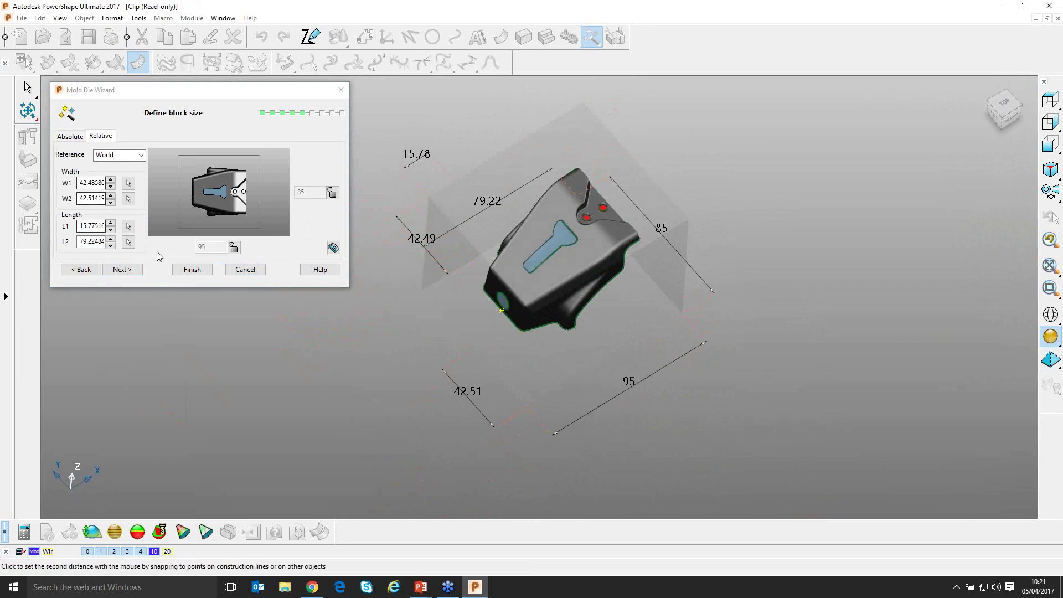
click(333, 247)
middle_drag(542, 260, 556, 300)
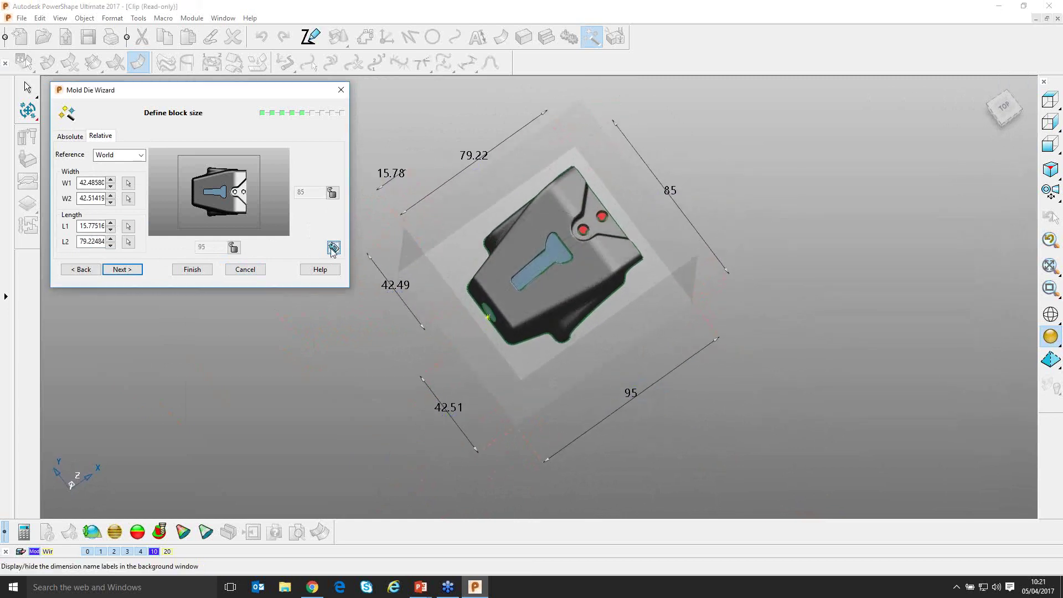
click(70, 137)
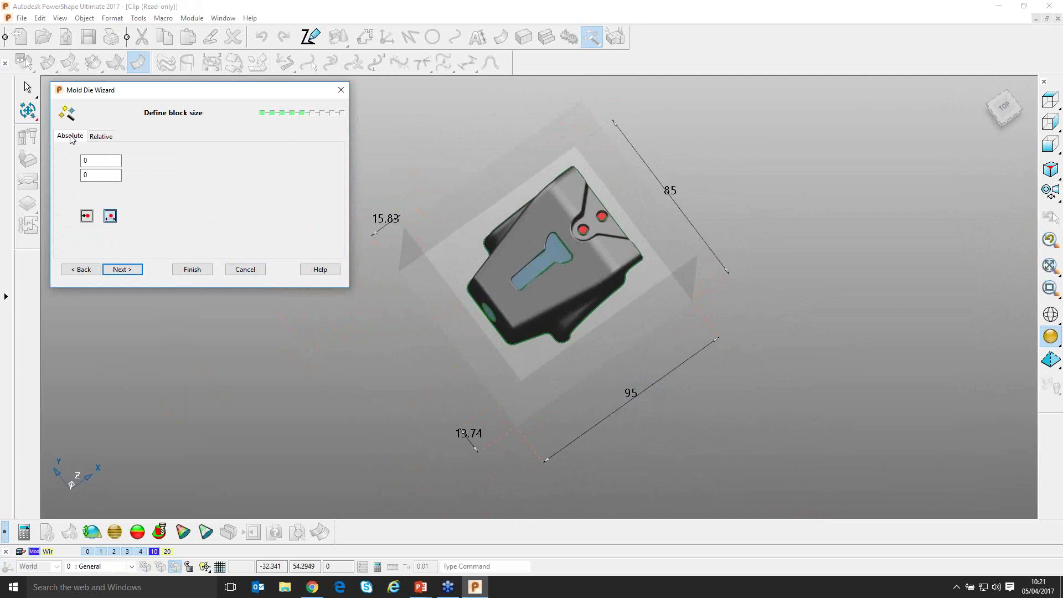
click(122, 270)
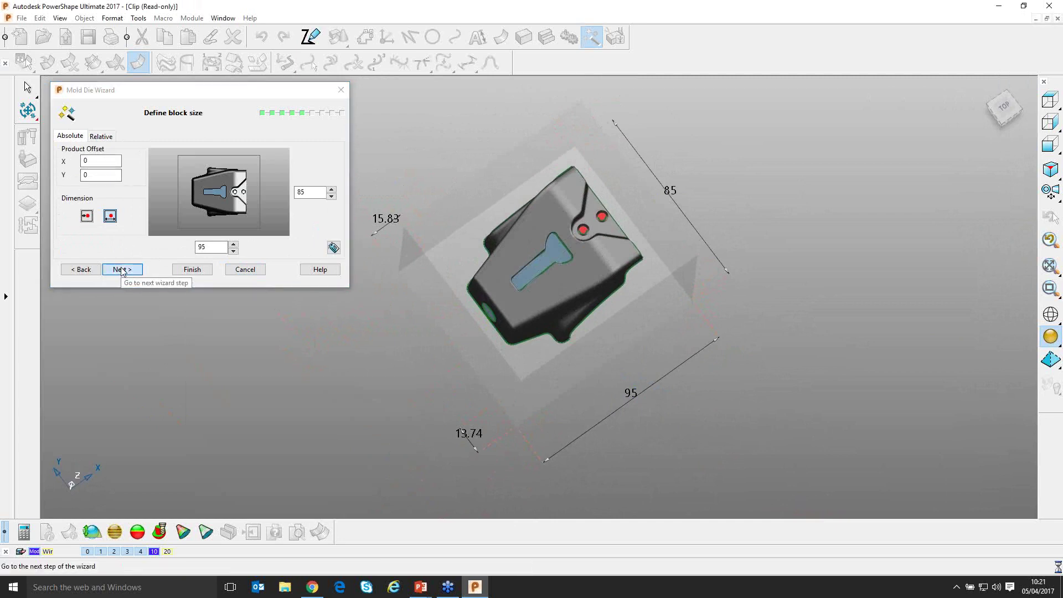
Give the split surface a taper angle of 1 degree and regenerate it from the product split line
mouse_move(580, 331)
middle_down()
mouse_move(591, 313)
mouse_move(555, 293)
mouse_move(512, 307)
mouse_move(552, 281)
mouse_move(538, 242)
mouse_move(532, 277)
mouse_move(532, 230)
middle_up()
scroll(600, 324, up, 1)
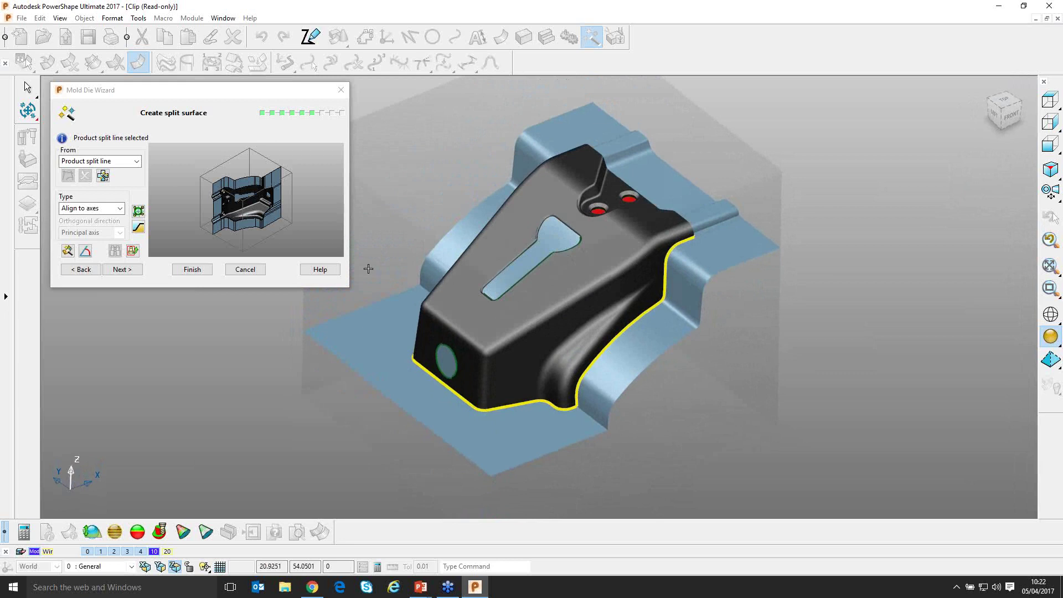
click(99, 251)
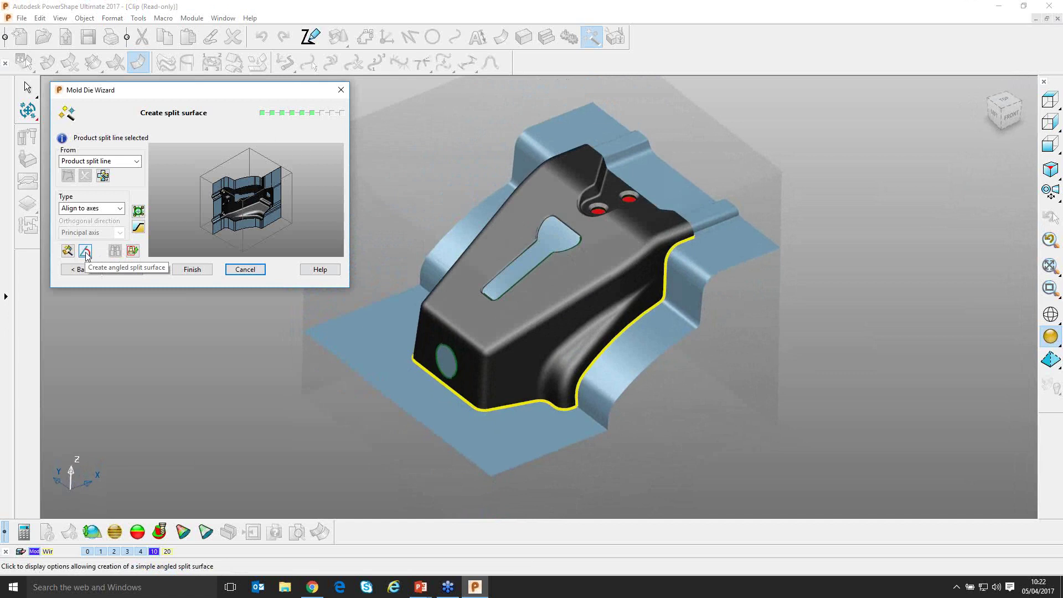
click(85, 252)
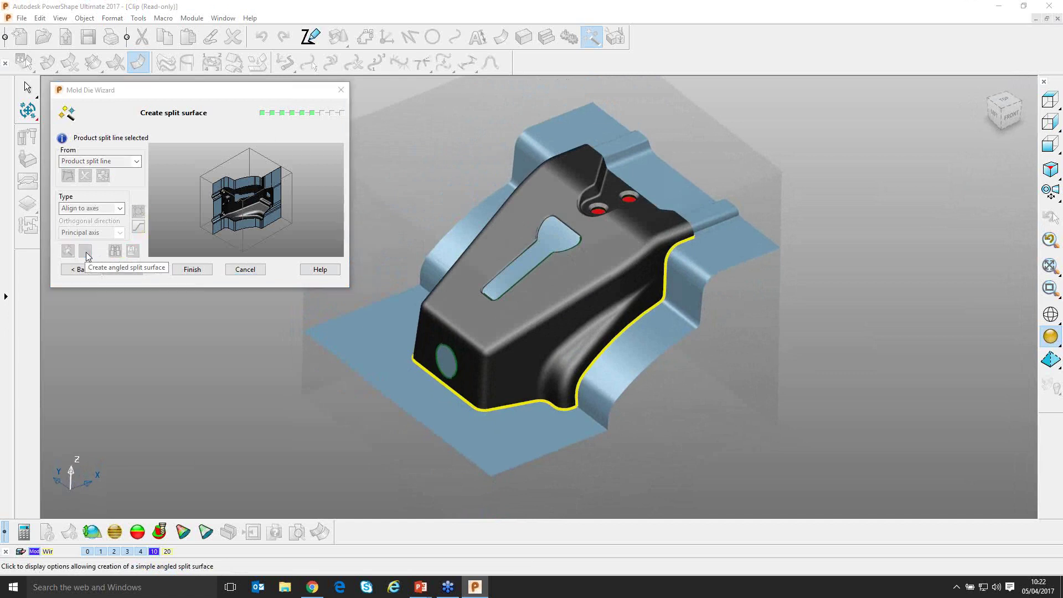
drag(72, 35, 134, 310)
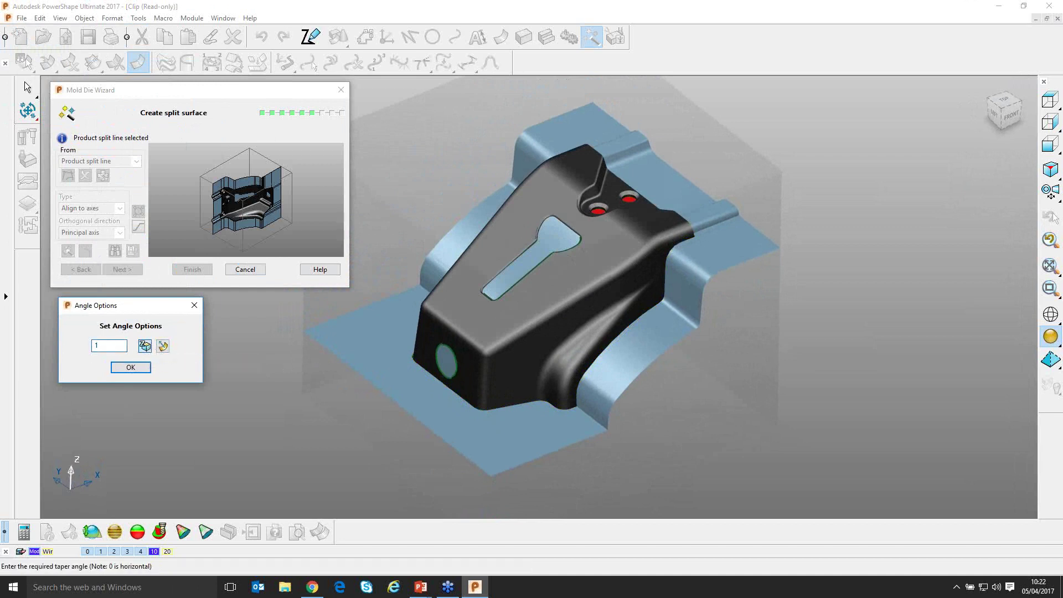
click(126, 368)
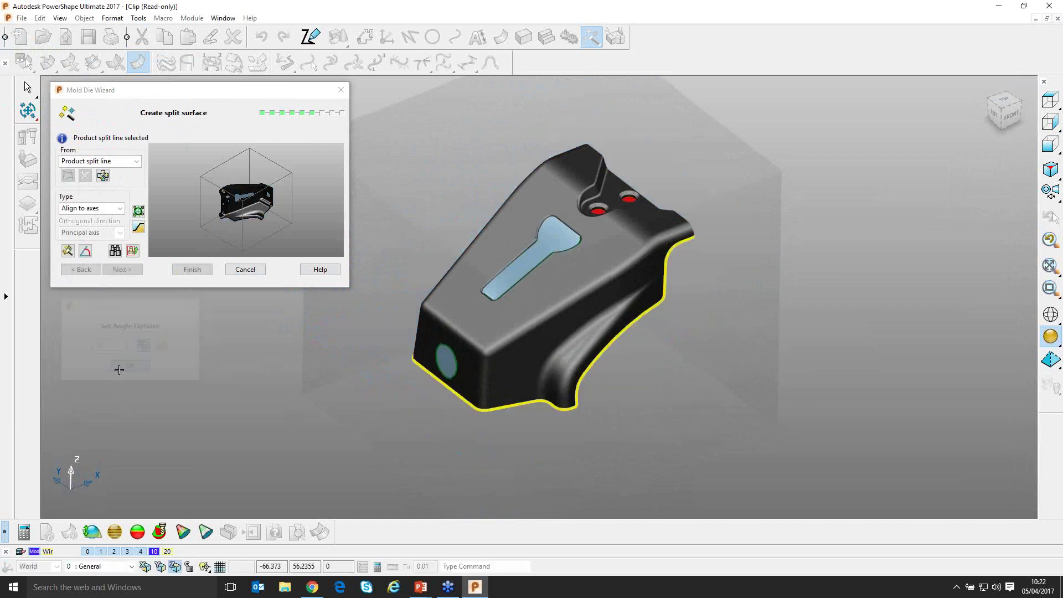
click(114, 252)
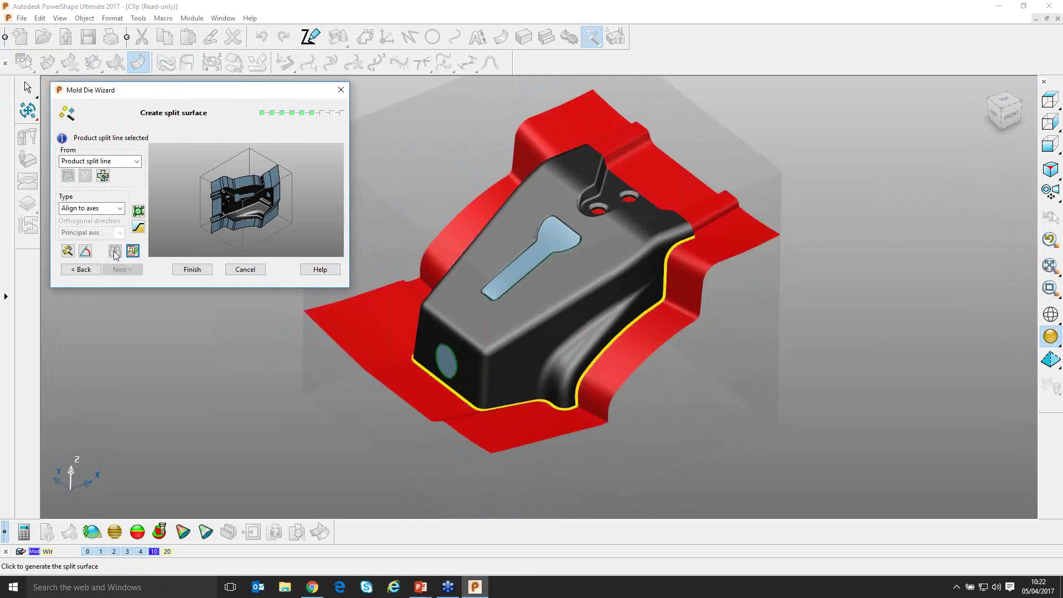
middle_drag(209, 403, 404, 298)
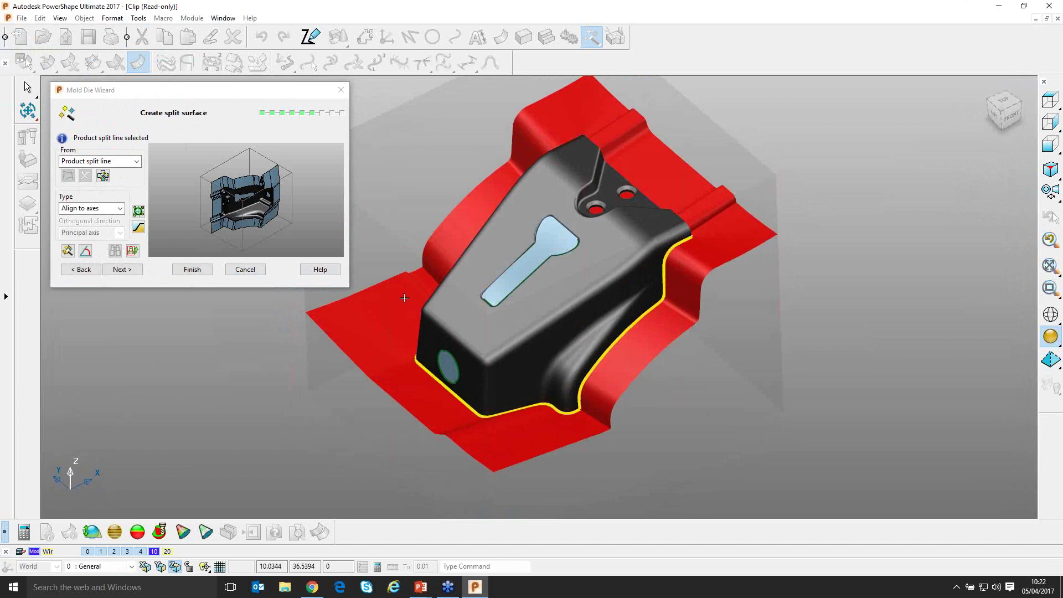
Set the split surface's taper angle to 0 and regenerate the surface
click(86, 251)
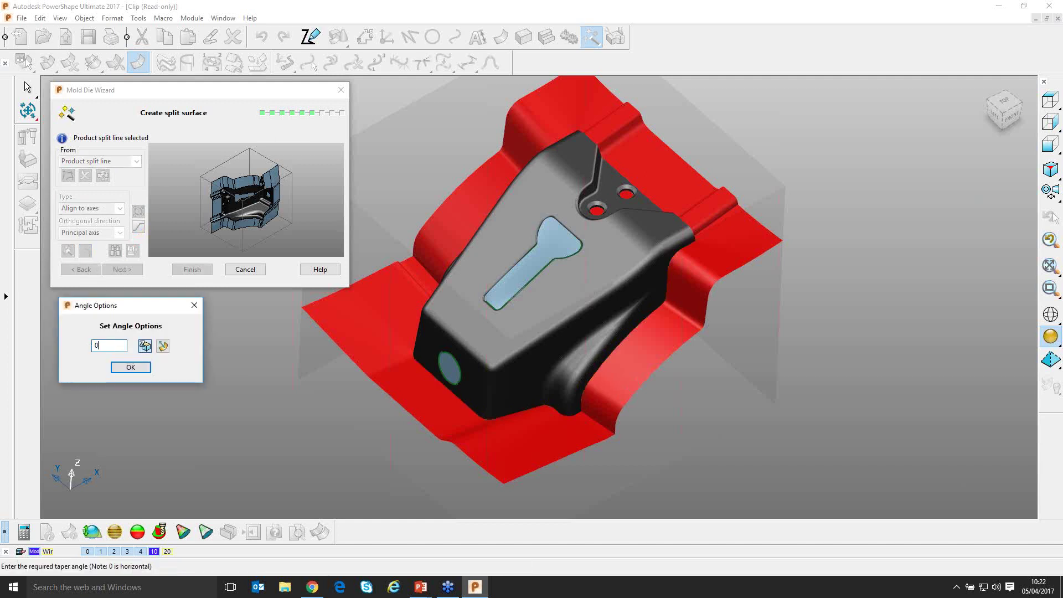
click(130, 367)
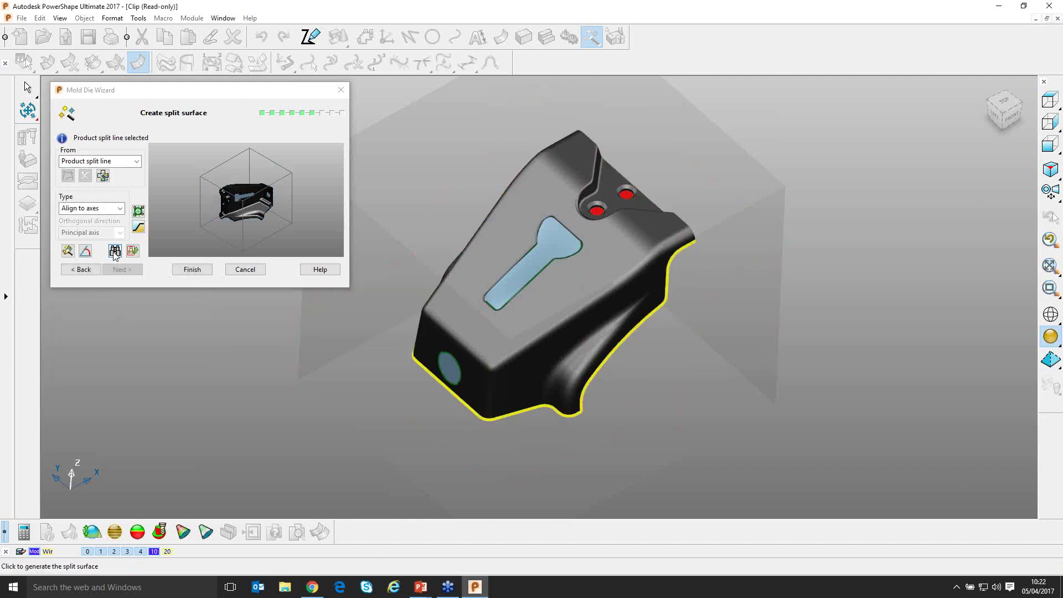
click(132, 251)
middle_drag(579, 267, 489, 317)
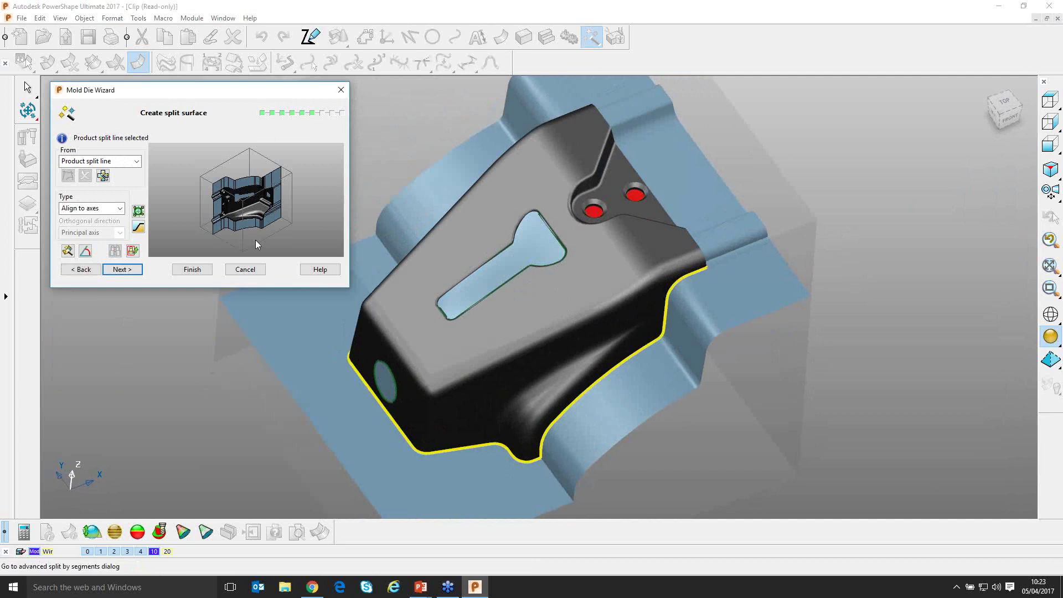
Open the advanced split-by-segments settings and place the dialog clear of the model and wizard
click(139, 212)
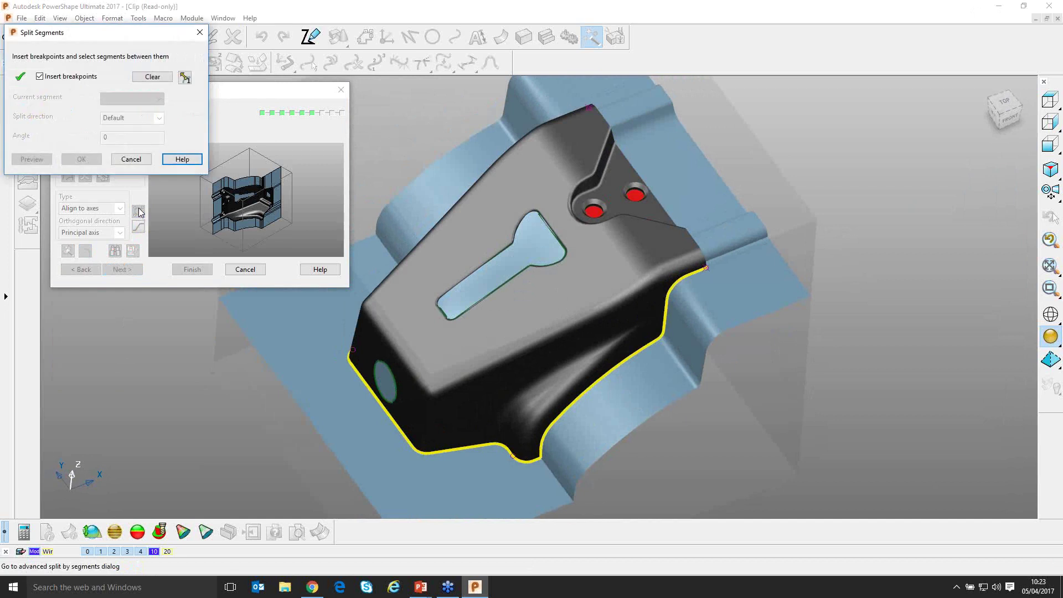
click(139, 212)
drag(92, 38, 137, 304)
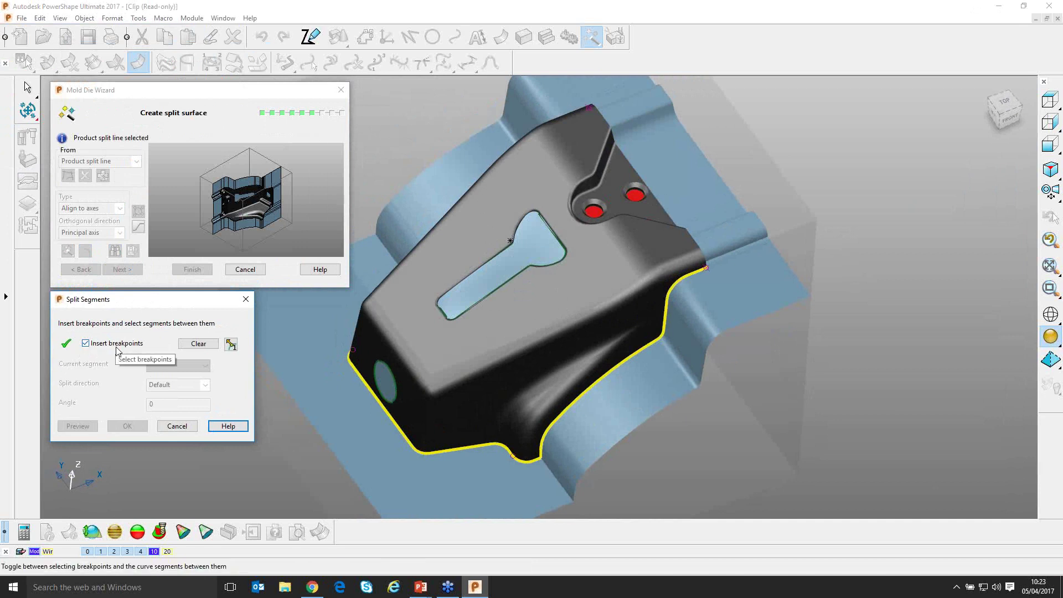
Leave breakpoint insertion and examine how segments 1 and 2 run along the product split line
middle_drag(593, 380, 496, 416)
click(86, 343)
click(183, 366)
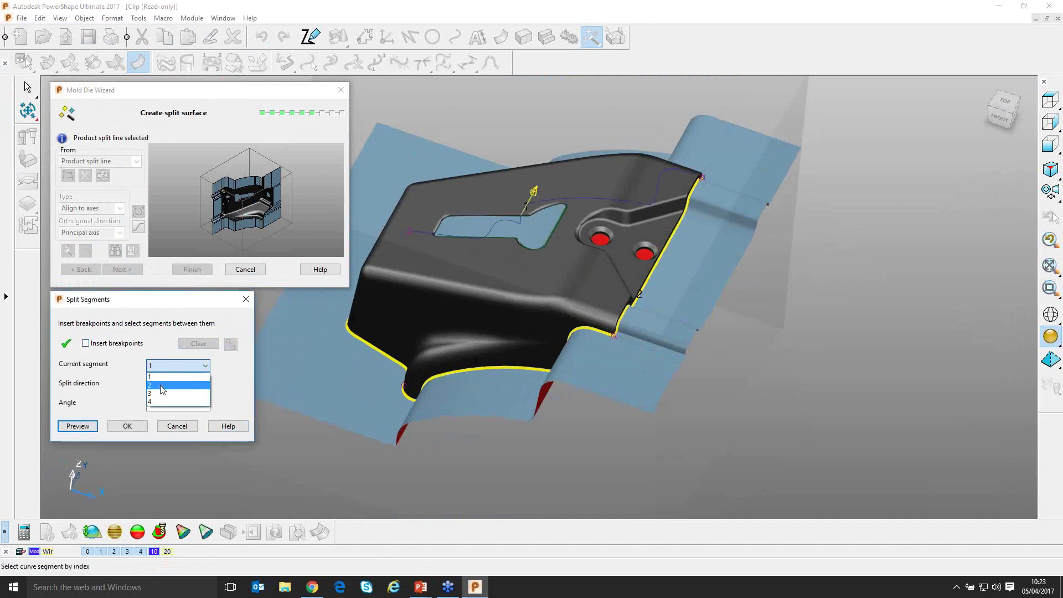
click(177, 338)
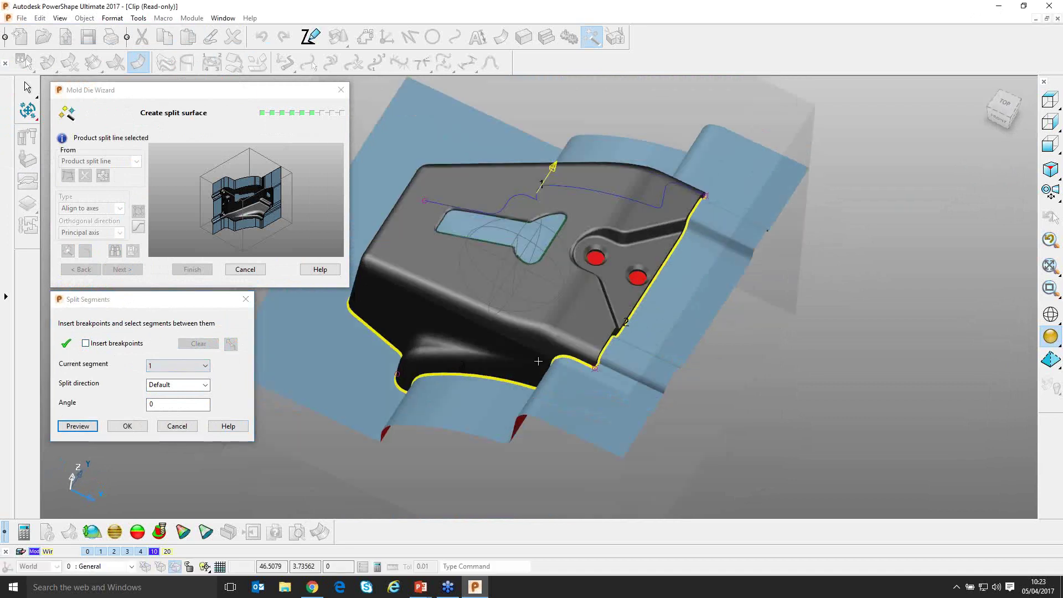
click(161, 368)
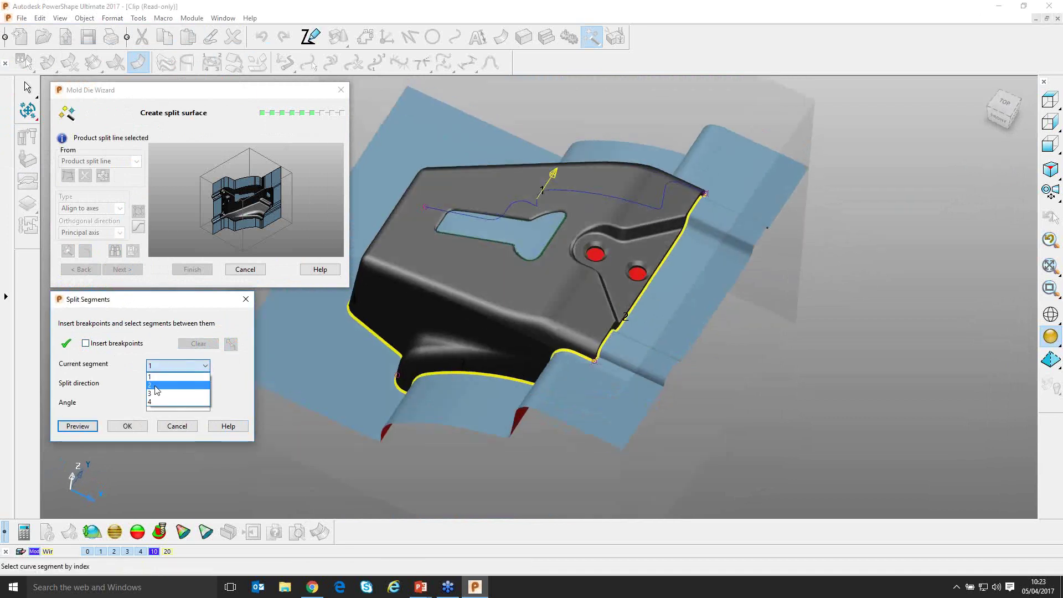
click(157, 385)
middle_drag(715, 253, 577, 395)
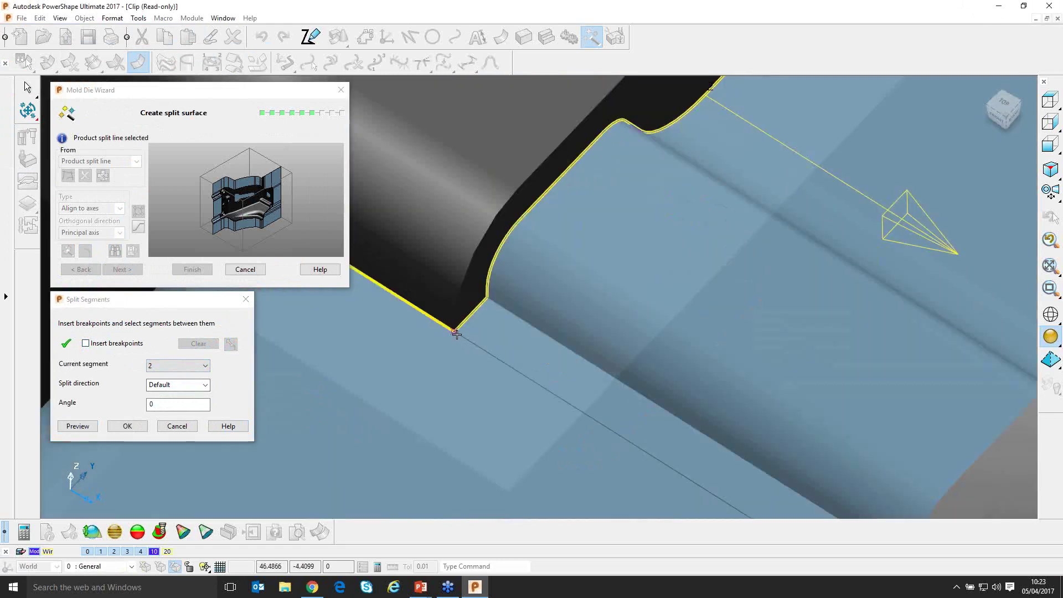
scroll(556, 261, down, 5)
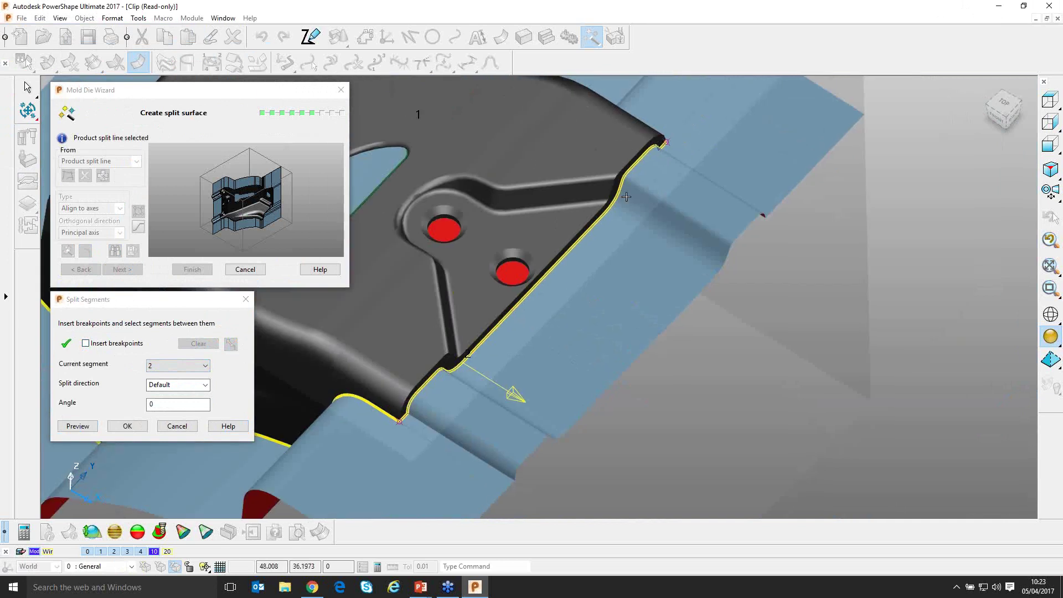
scroll(652, 178, down, 5)
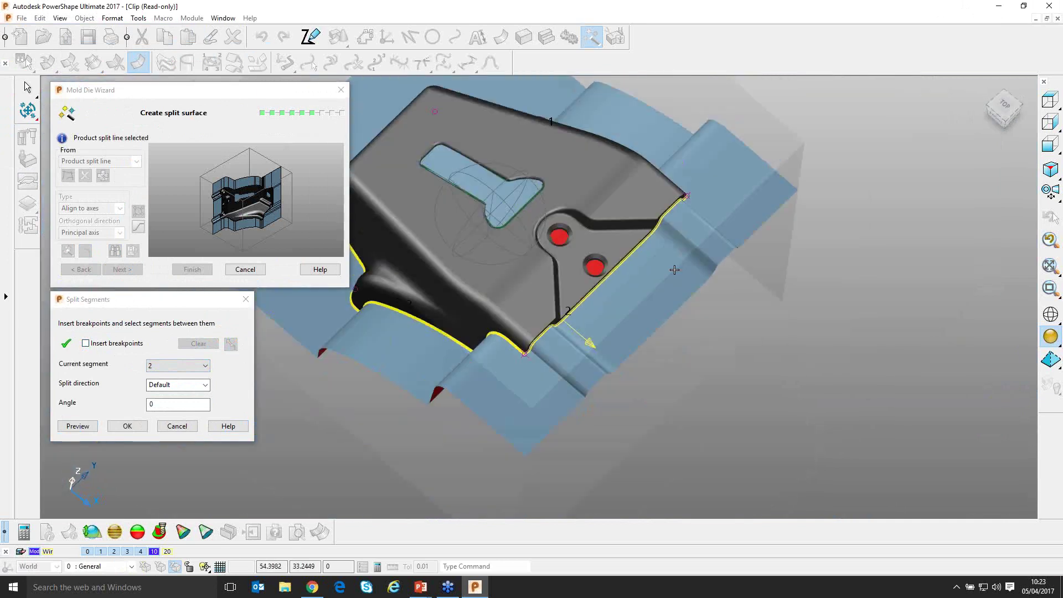
scroll(482, 267, up, 2)
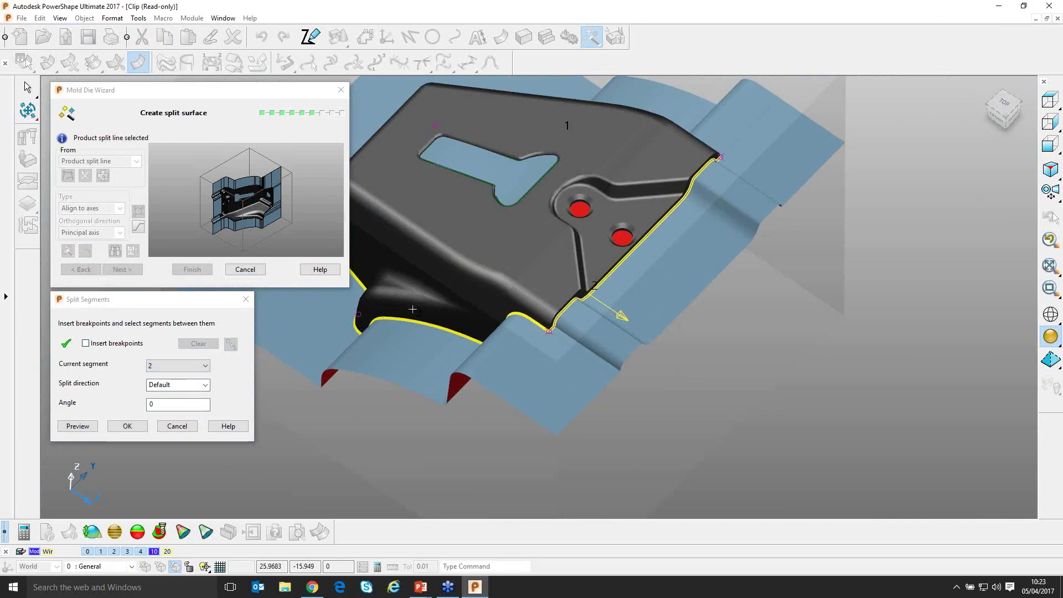
Clear all breakpoints from the split line and make new corner breakpoints split points that go in both directions
click(86, 344)
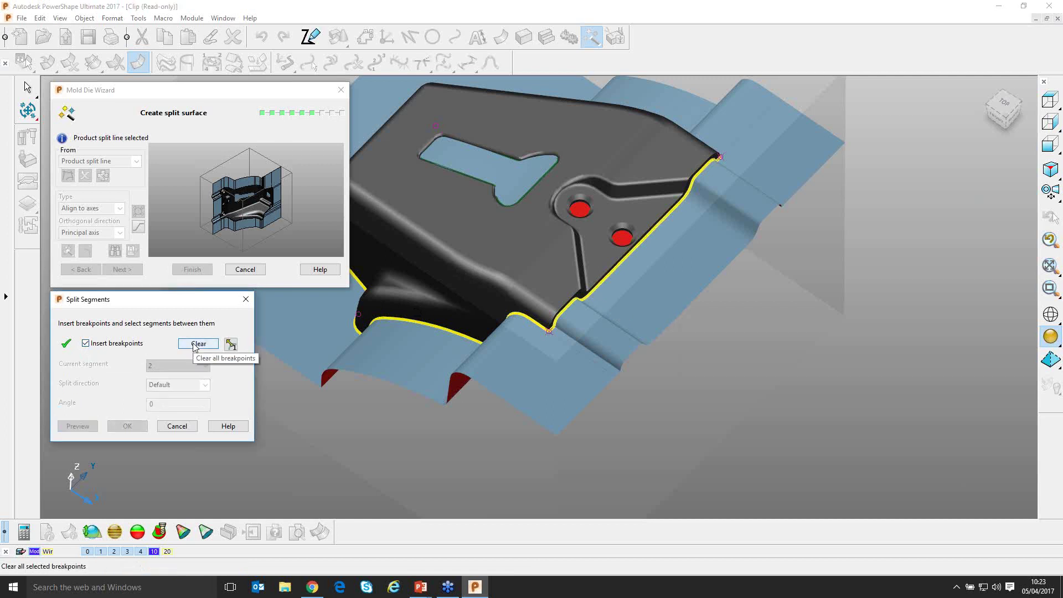
click(195, 344)
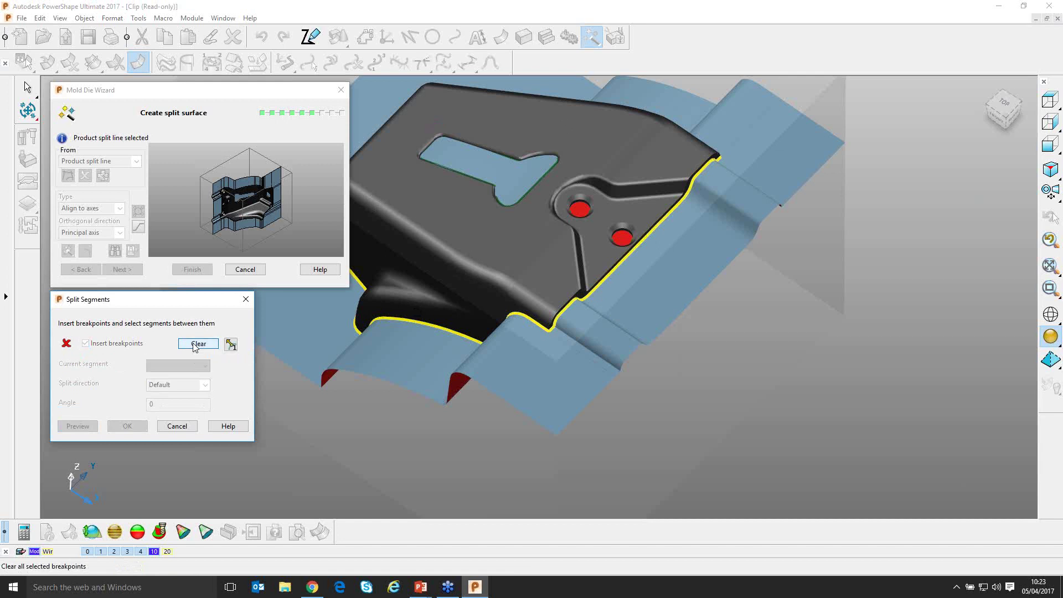
scroll(546, 316, up, 3)
shift+middle_drag(413, 387, 392, 366)
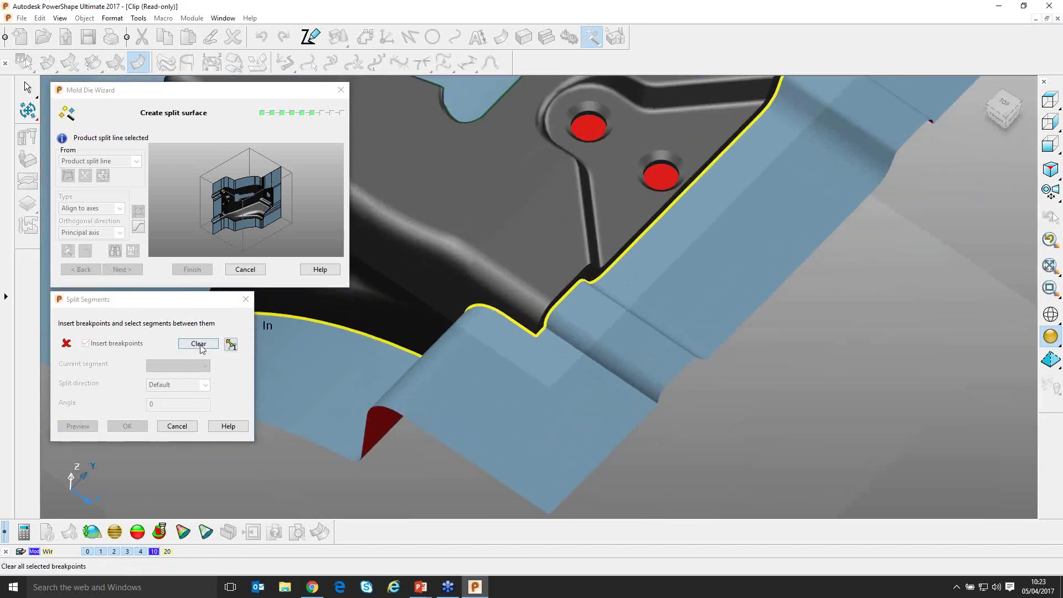
click(536, 337)
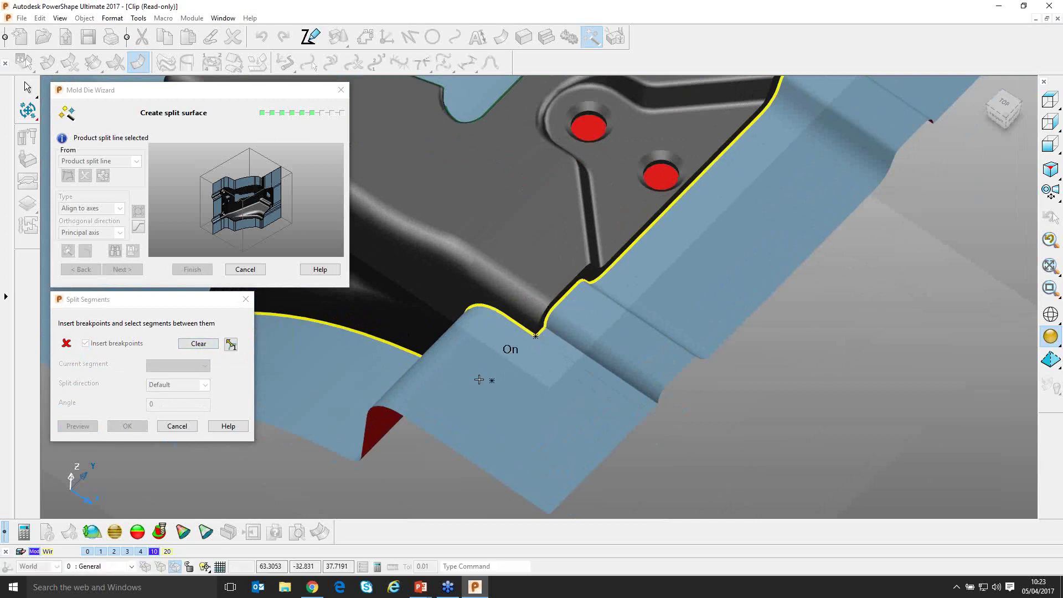
click(231, 344)
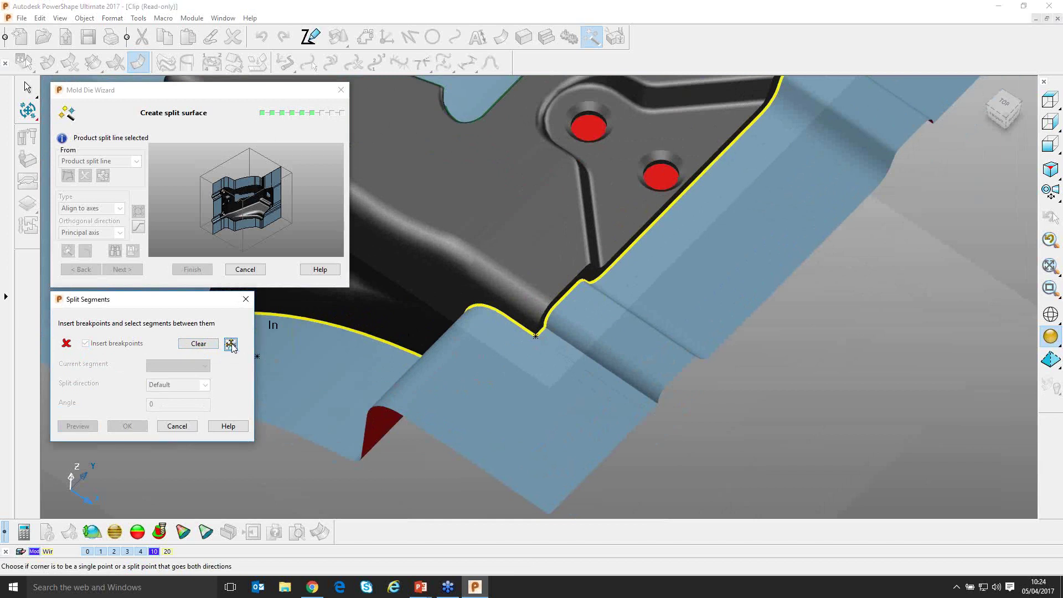
Insert a breakpoint on the split line at the negative-Y corner of the clip's two-hole end
scroll(498, 365, up, 2)
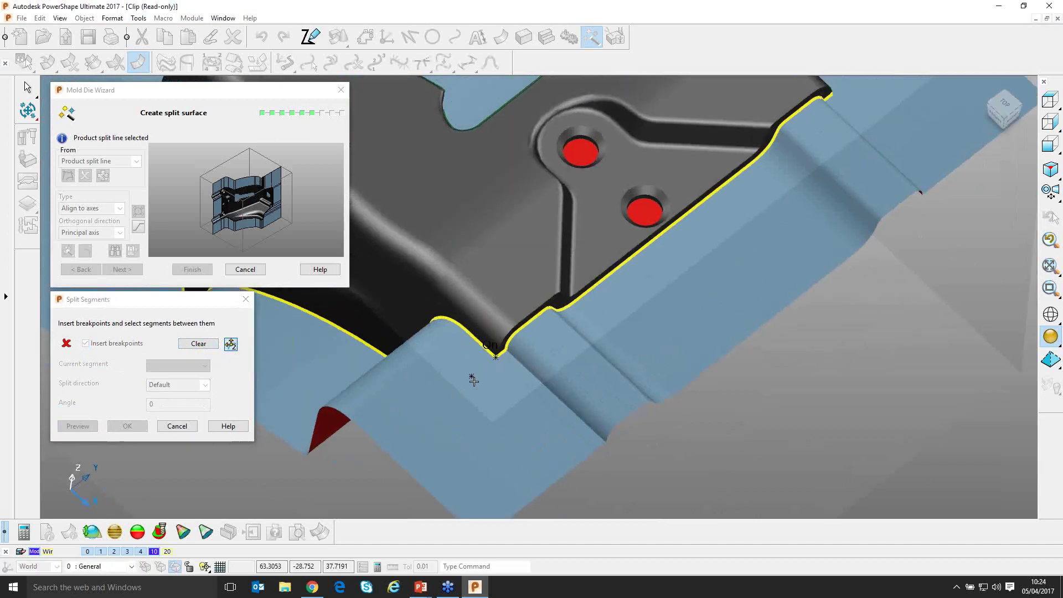
scroll(471, 382, up, 3)
scroll(509, 382, up, 4)
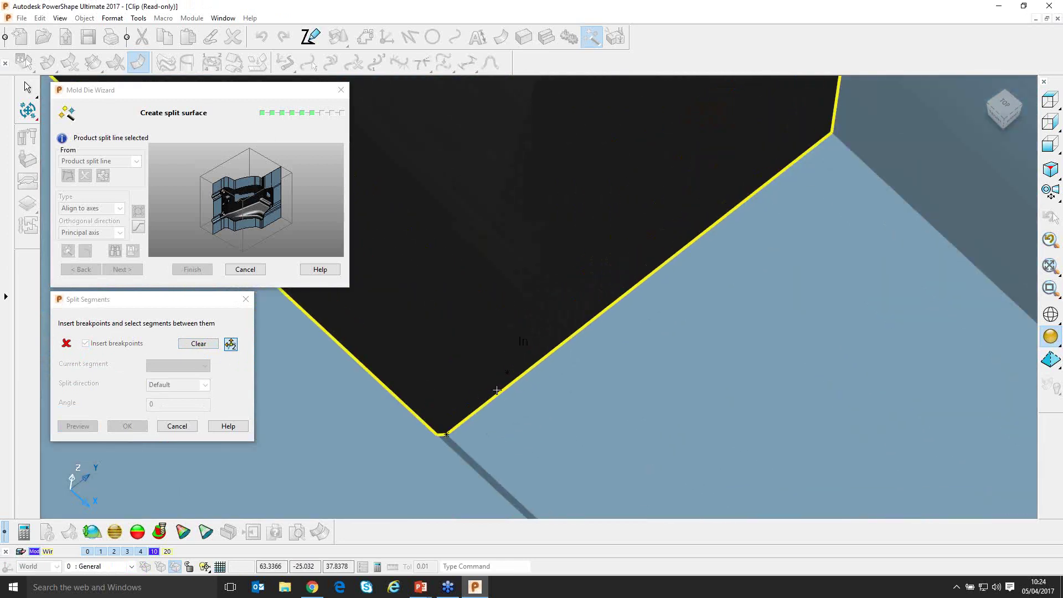
scroll(477, 384, down, 3)
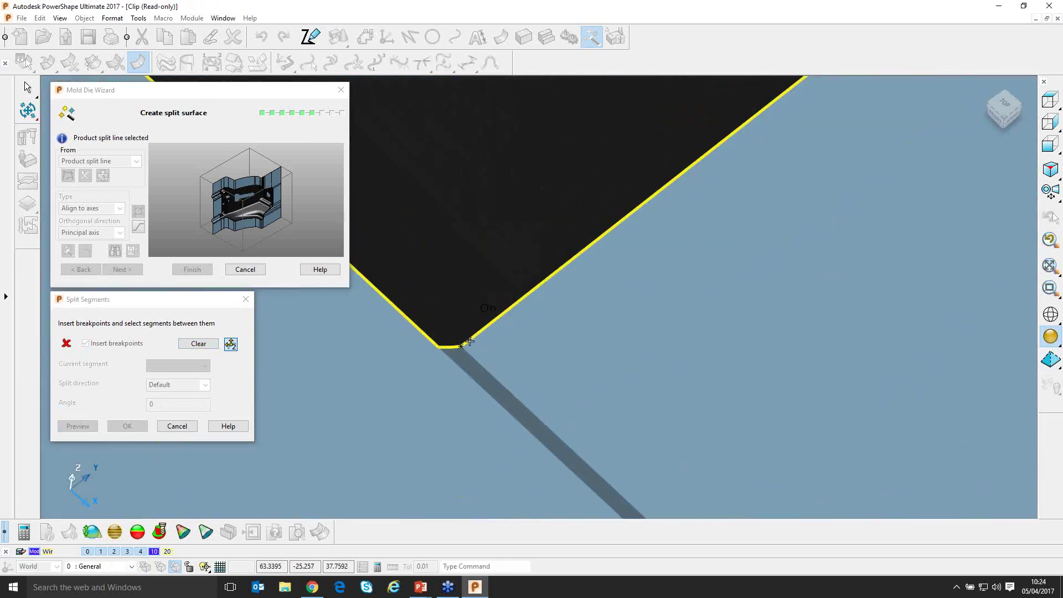
scroll(464, 346, down, 4)
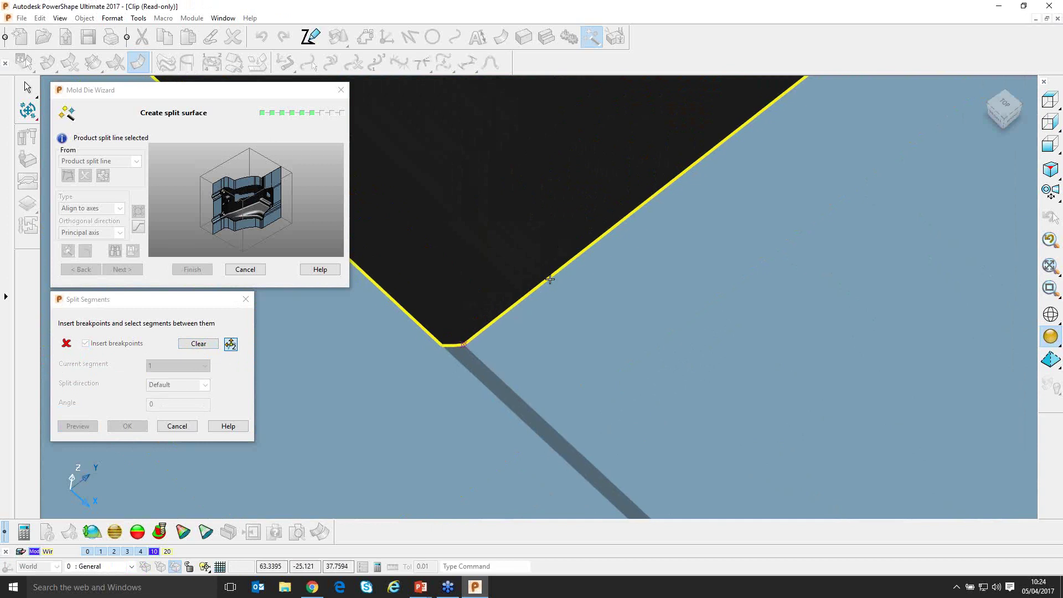
scroll(529, 306, down, 2)
Insert a breakpoint on the split line at the opposite, positive-Y corner of the clip's two-hole end
middle_drag(617, 304, 571, 145)
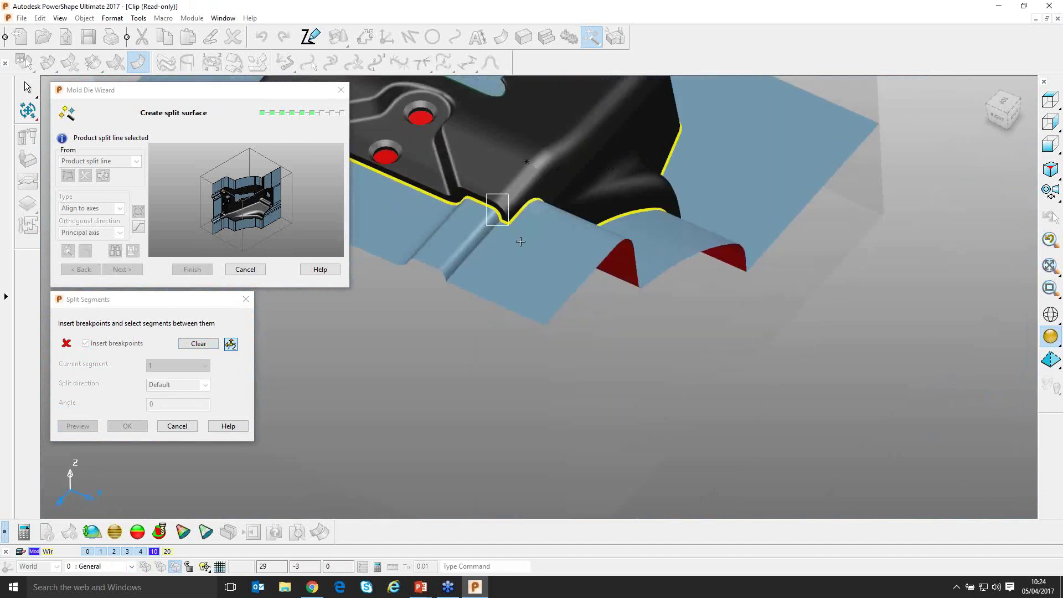
scroll(519, 237, up, 4)
scroll(580, 366, up, 3)
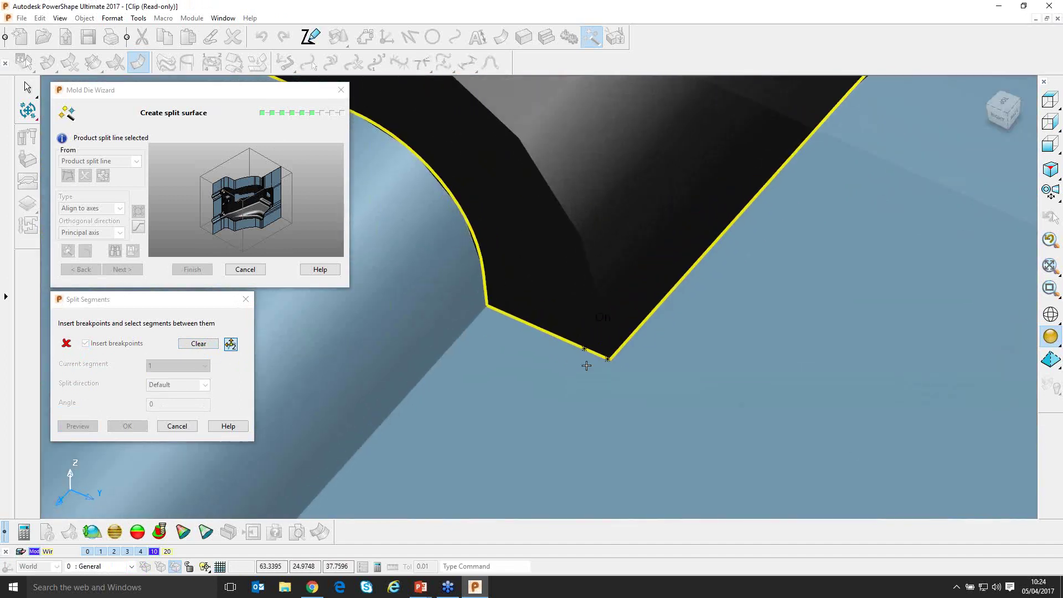
click(609, 361)
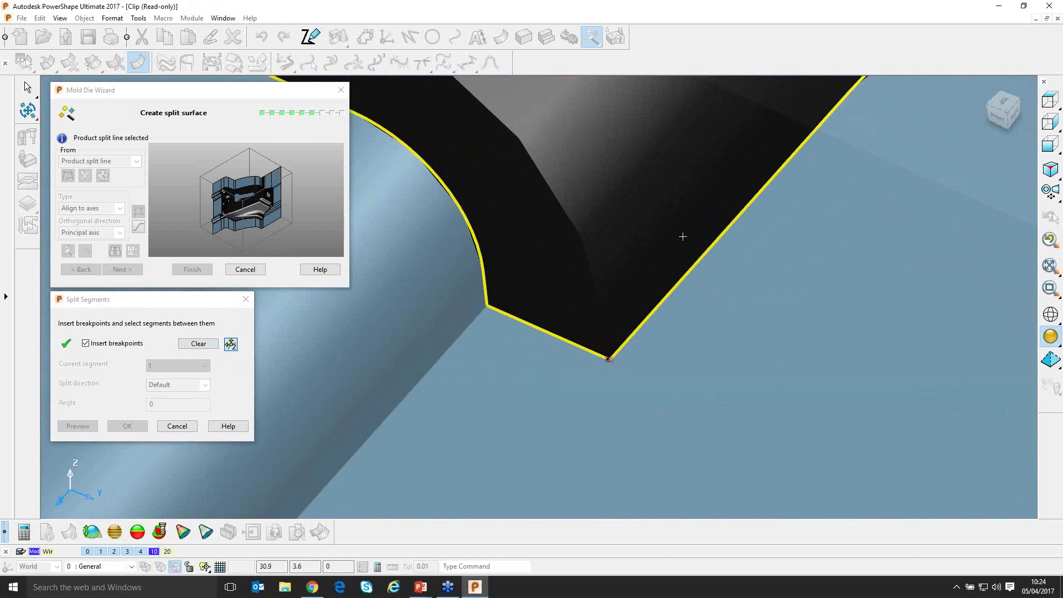
Insert a breakpoint at the split line's key point on the small rounded lobe on each side of the clip
scroll(684, 237, down, 6)
middle_drag(684, 238, 400, 269)
middle_drag(622, 307, 614, 325)
scroll(613, 325, up, 4)
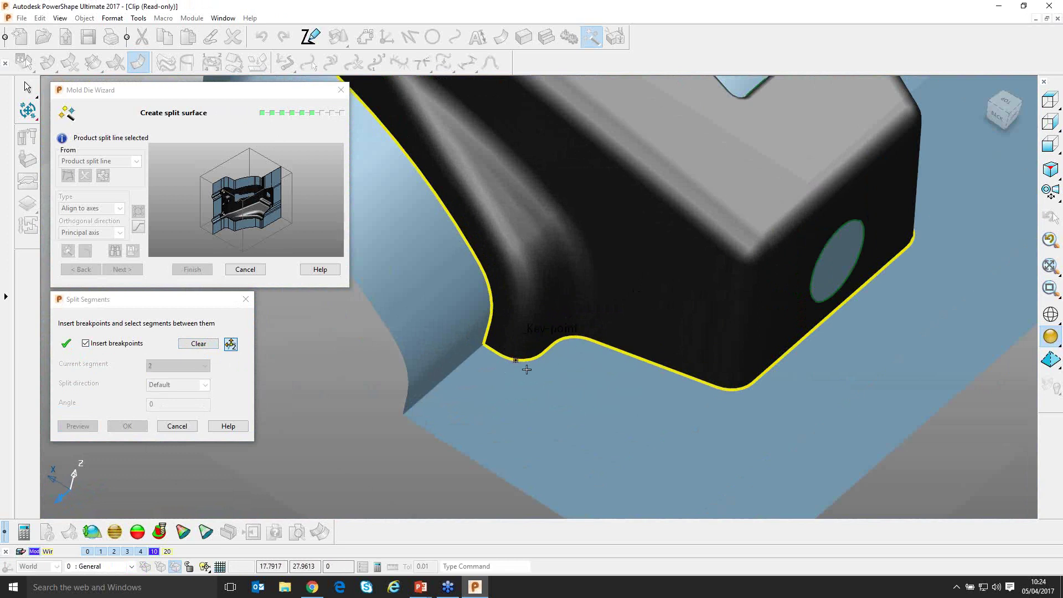
scroll(526, 369, down, 5)
middle_drag(526, 369, 579, 278)
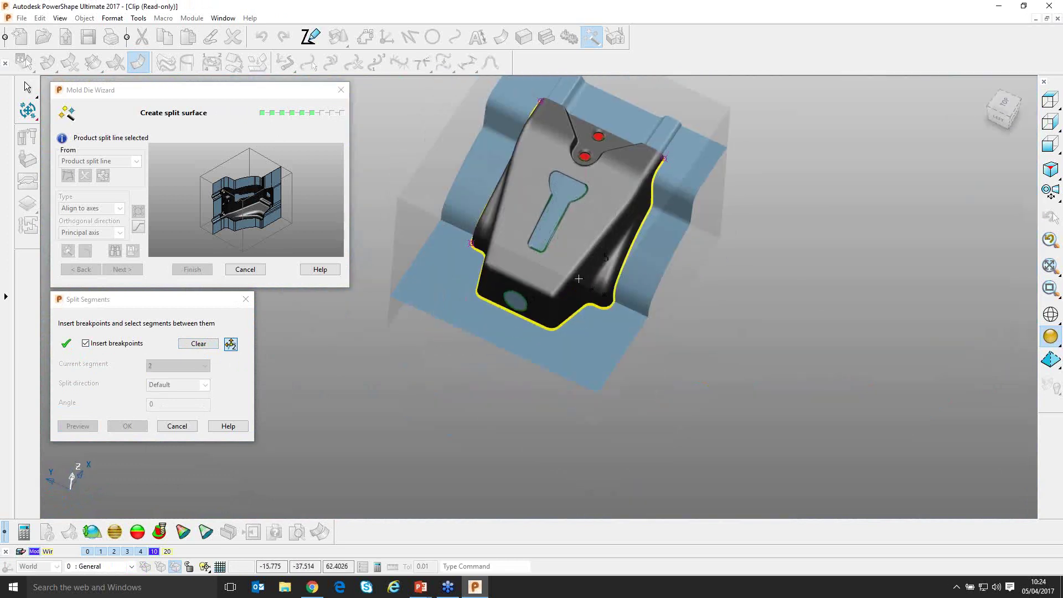
scroll(579, 279, up, 4)
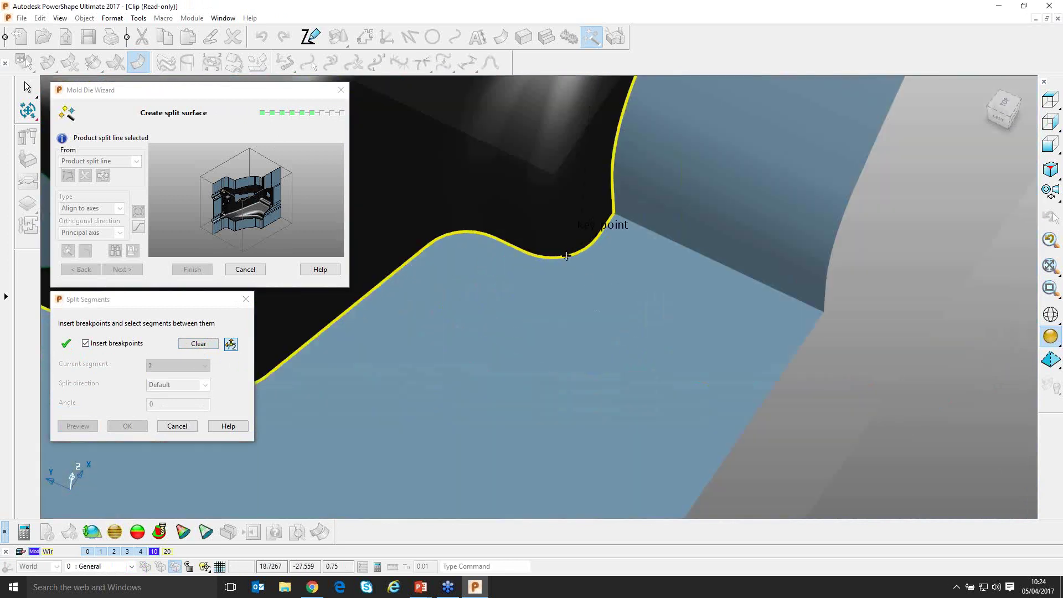
scroll(515, 291, down, 5)
middle_drag(516, 291, 429, 255)
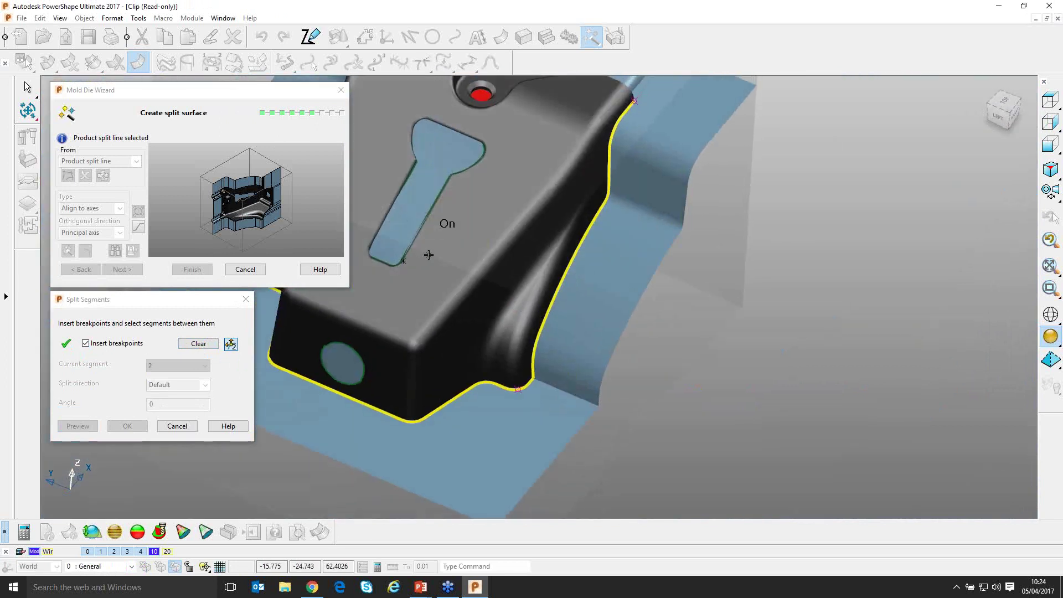
Leave breakpoint insertion and make segment 2, along the clip's long side, the current segment
click(86, 344)
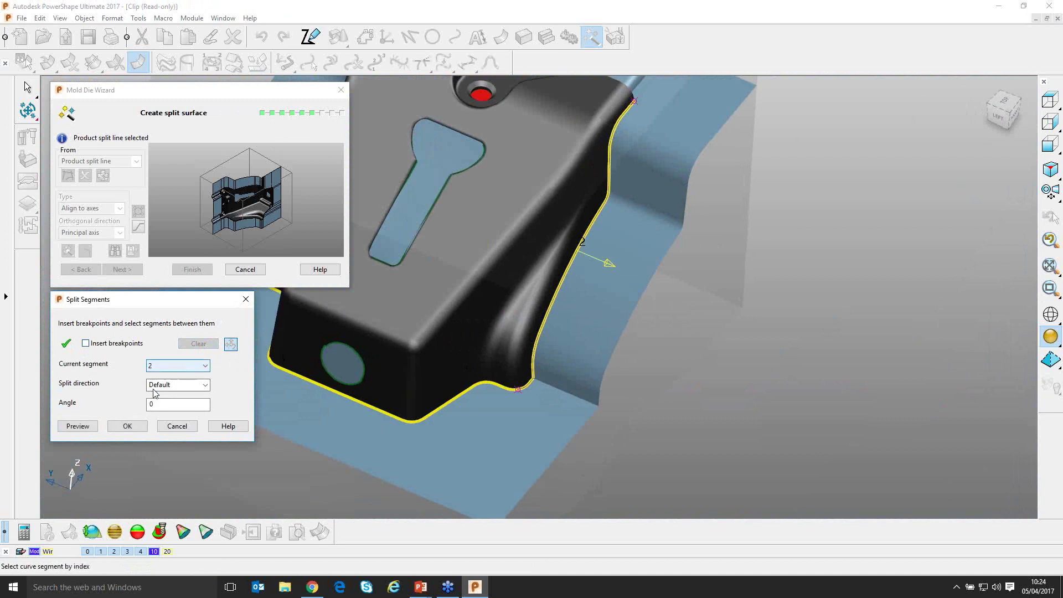
scroll(417, 360, down, 5)
middle_drag(417, 360, 664, 304)
middle_drag(587, 376, 659, 332)
click(599, 289)
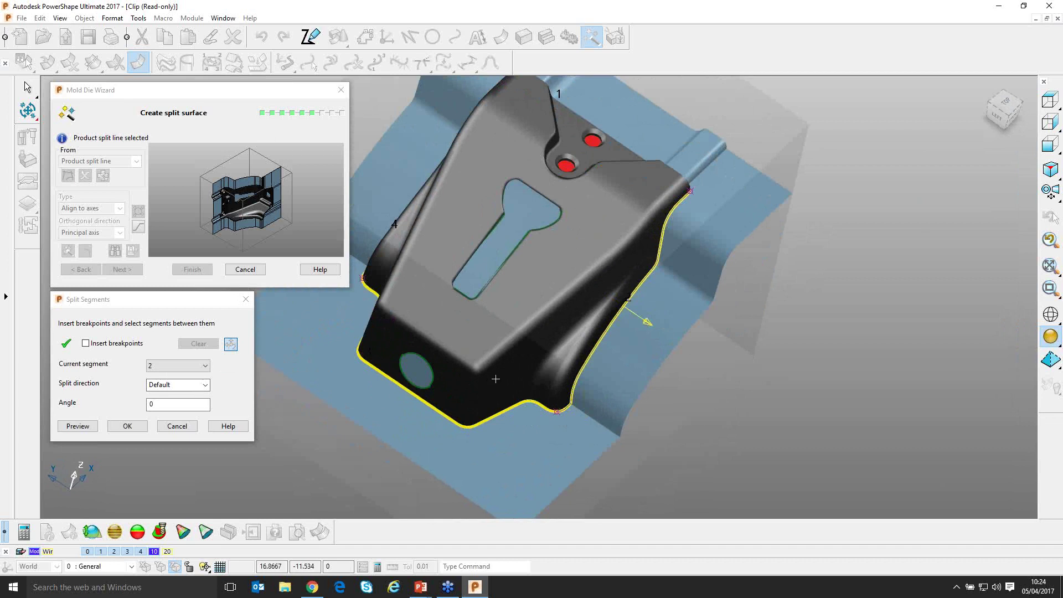
middle_drag(496, 379, 494, 368)
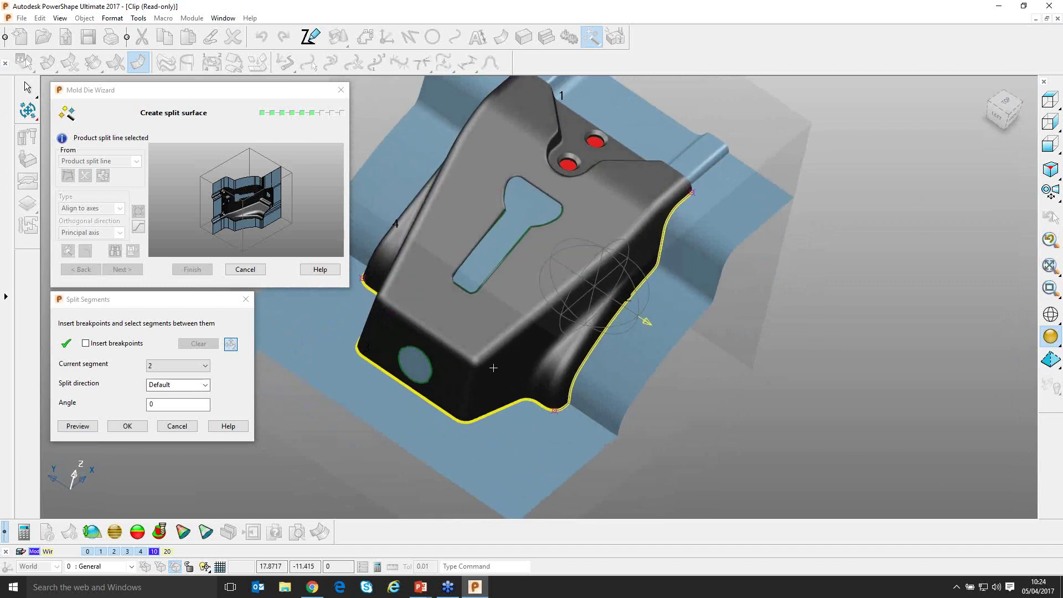
Set segment 2 to split along the Y axis at an angle of -10, and preview the split directions
click(205, 385)
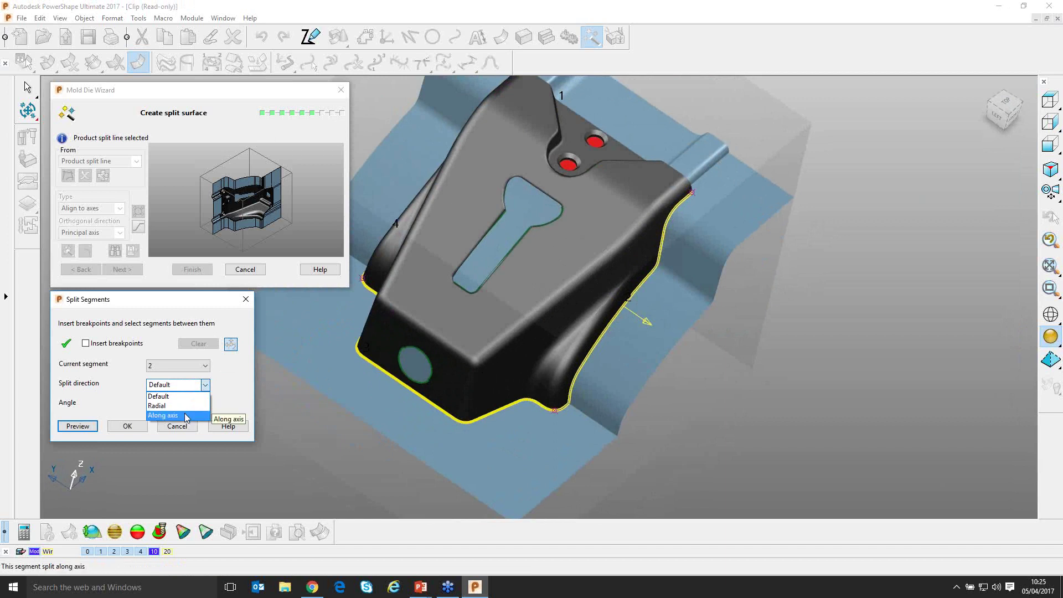
click(185, 416)
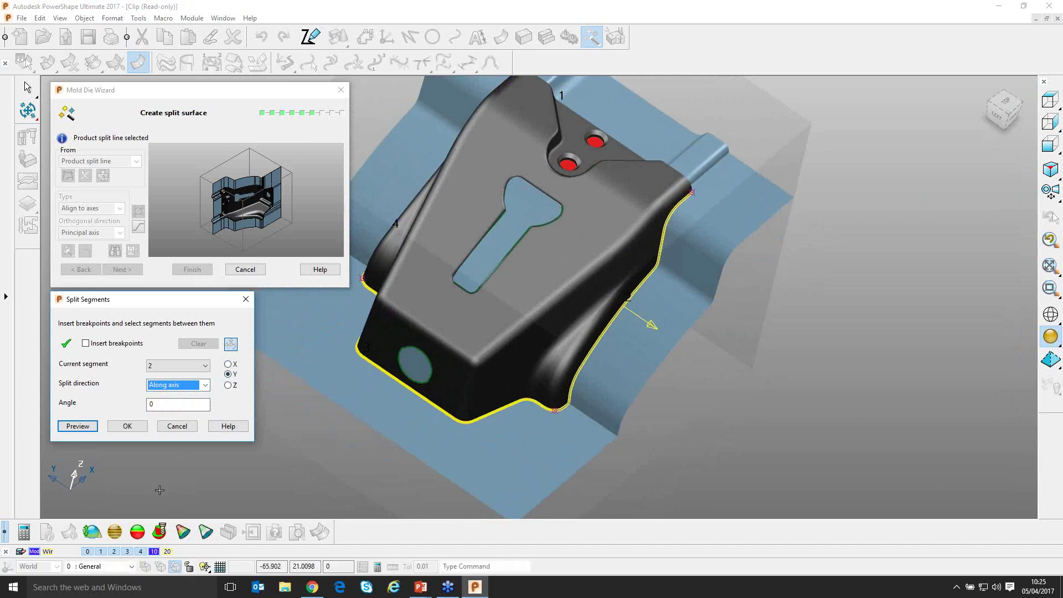
middle_drag(466, 356, 401, 387)
double_click(151, 404)
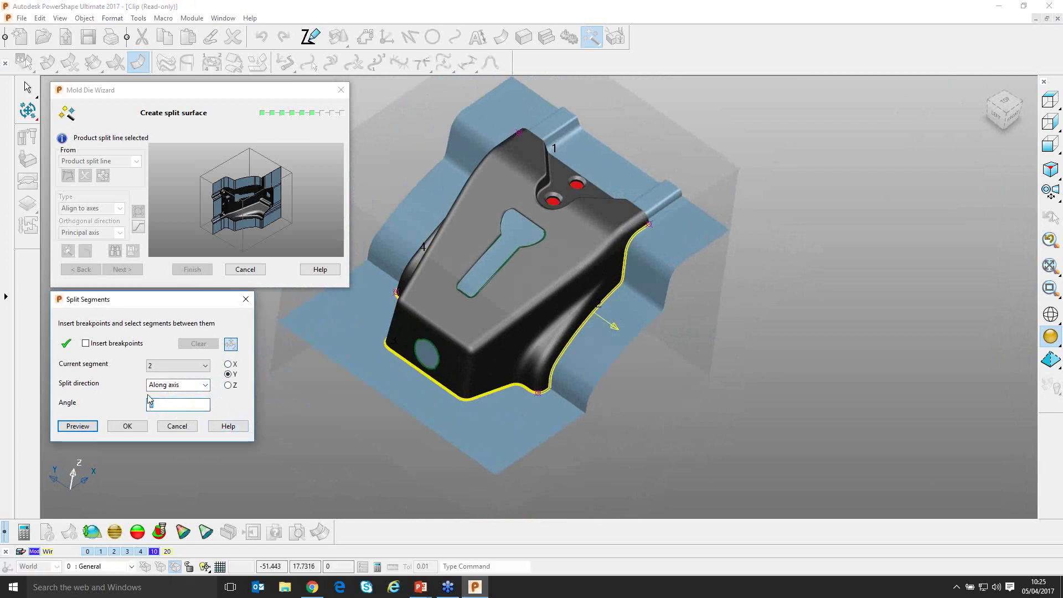
middle_drag(416, 372, 389, 366)
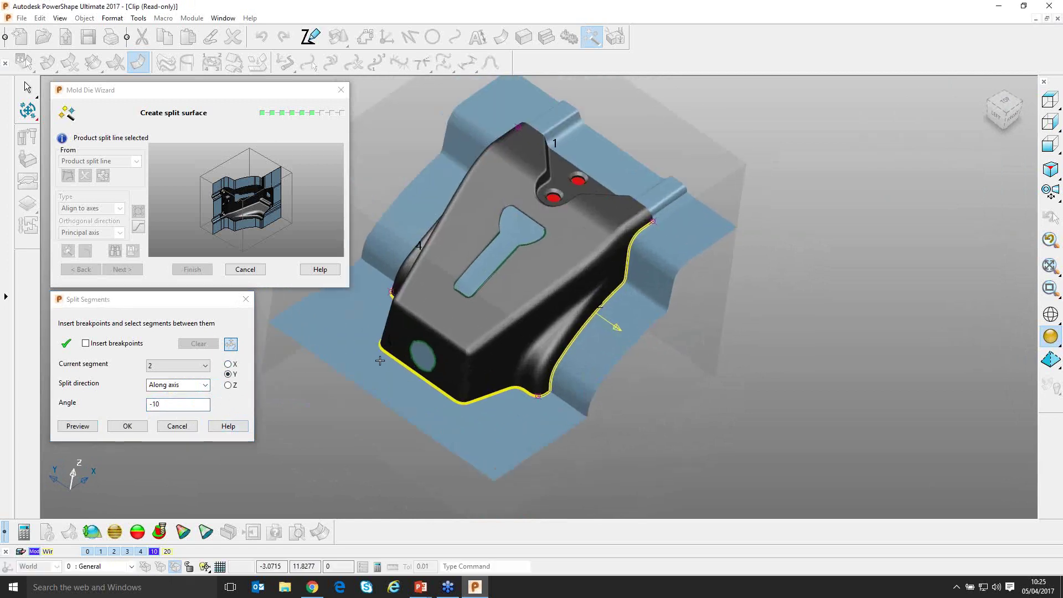
click(78, 426)
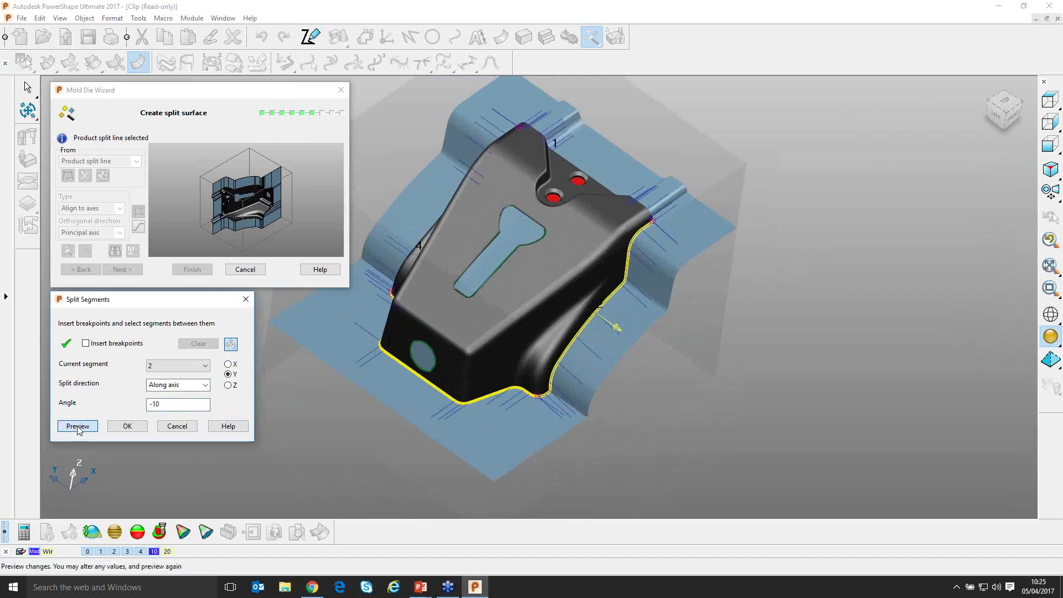
middle_drag(535, 266, 516, 333)
middle_drag(626, 316, 434, 300)
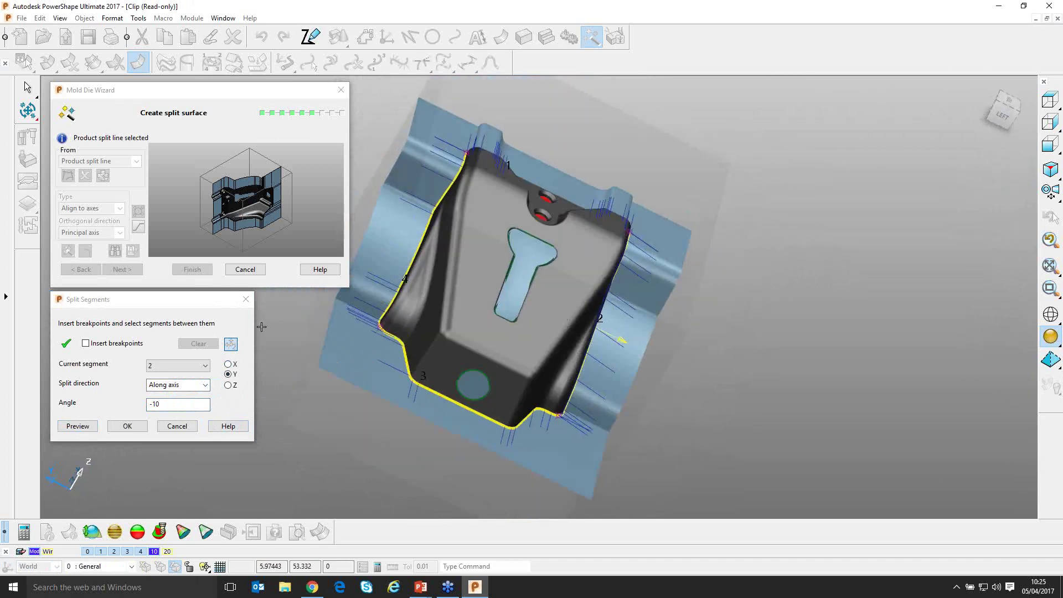
Set segment 4 to split along the Y axis at an angle of -10, and preview the split directions
click(178, 365)
click(160, 404)
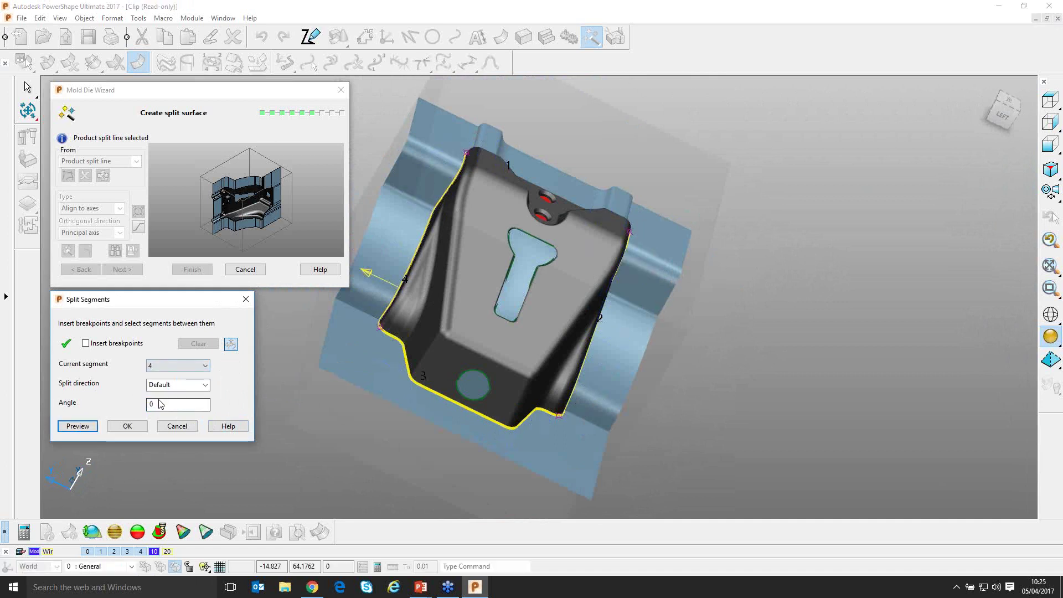
click(177, 385)
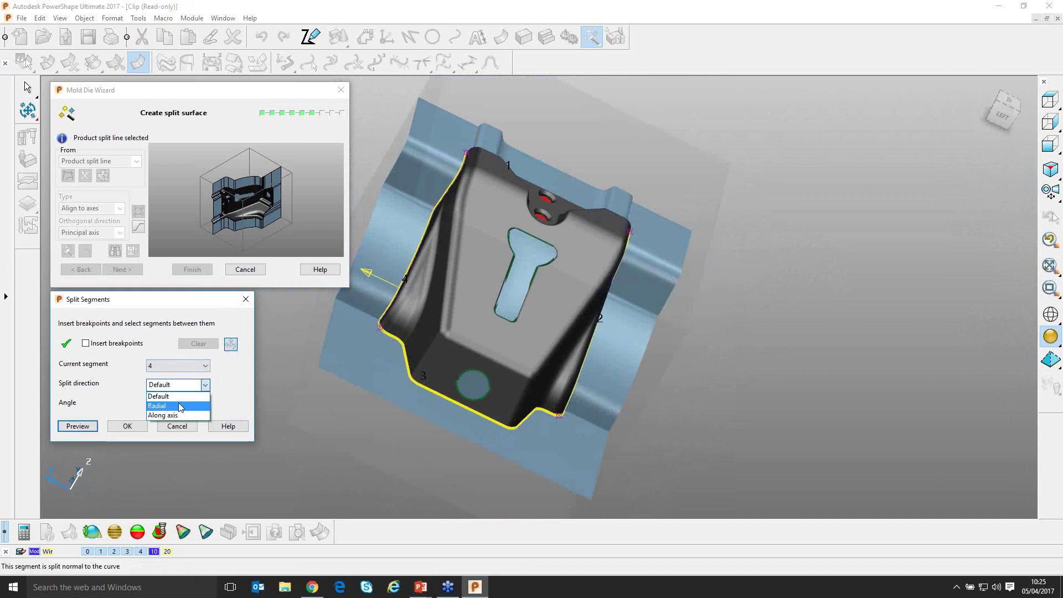
click(177, 416)
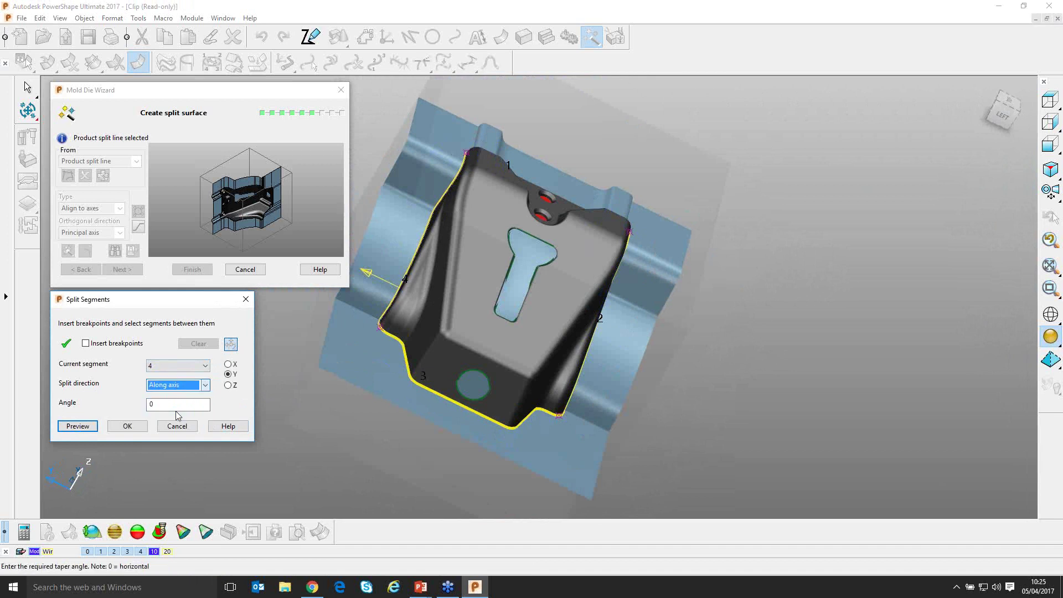
shift+middle_drag(433, 217, 512, 202)
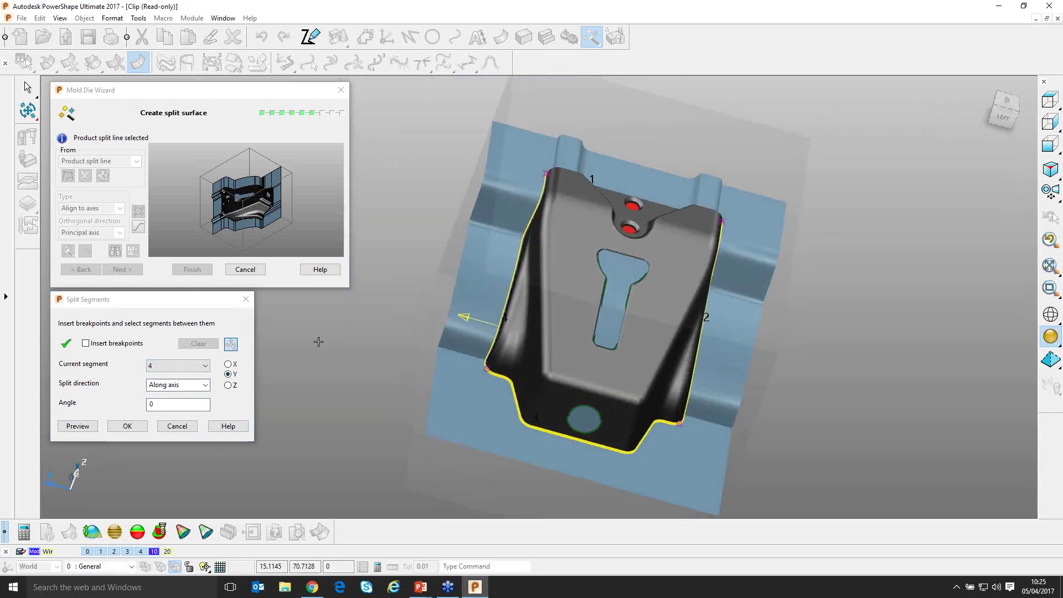
click(189, 404)
key(BackSpace)
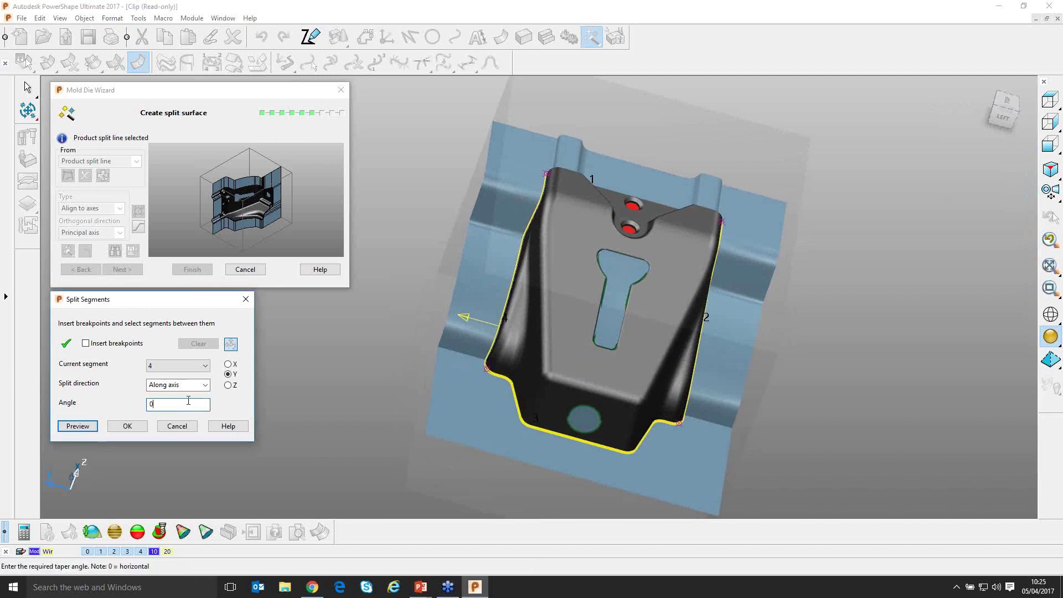
text(-1)
click(78, 426)
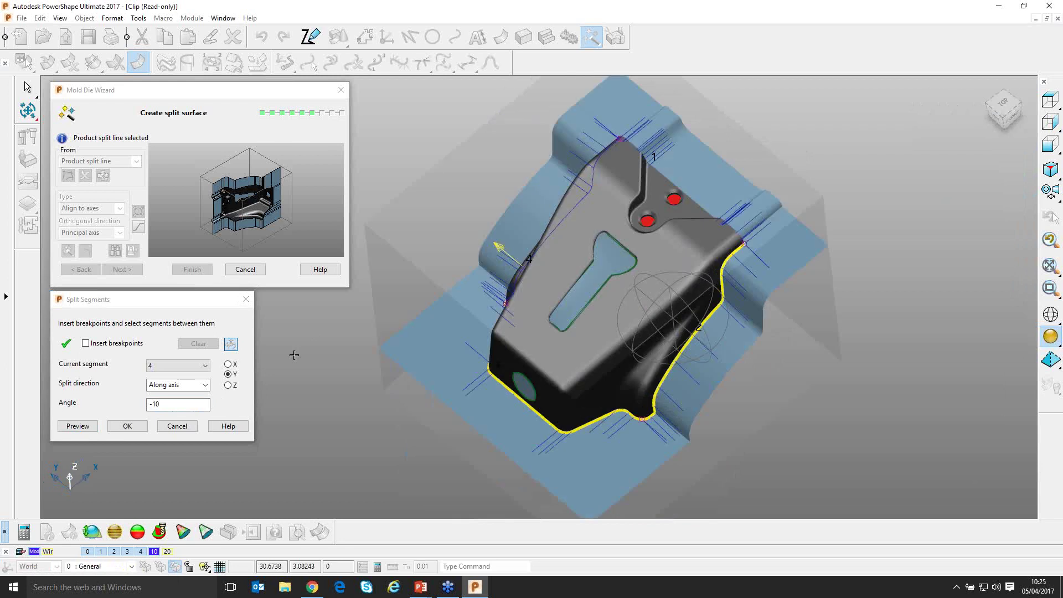
Set segment 1, at the clip's two-hole end, to split along the X axis
click(177, 367)
click(170, 377)
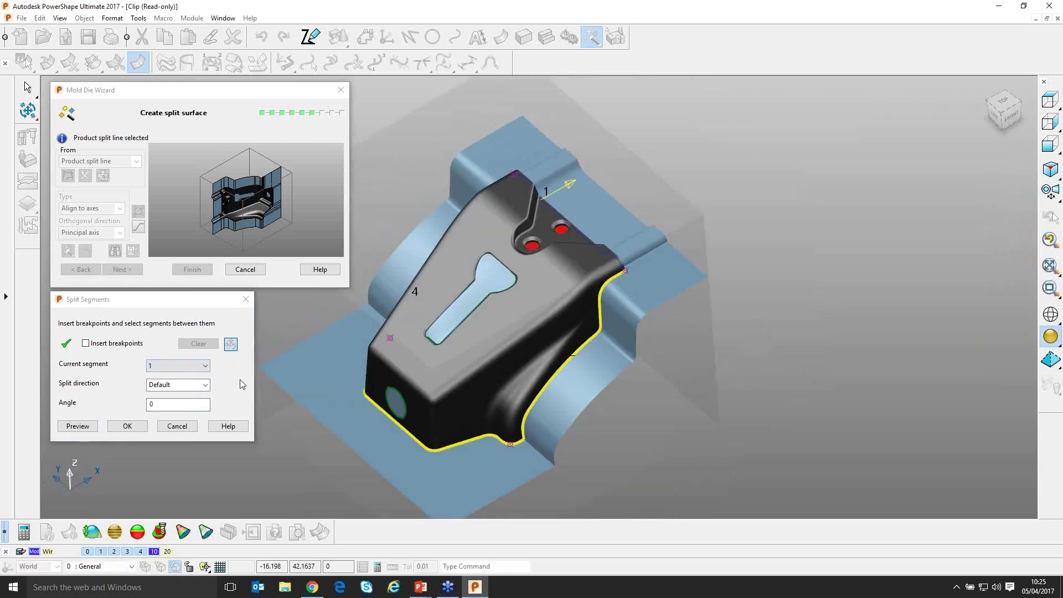
click(191, 384)
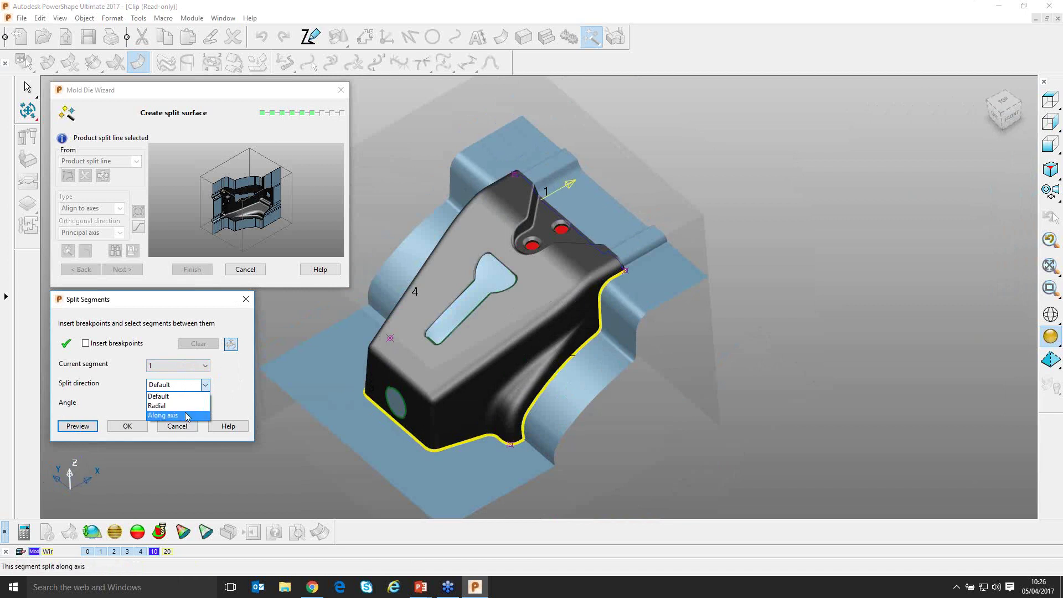
click(186, 416)
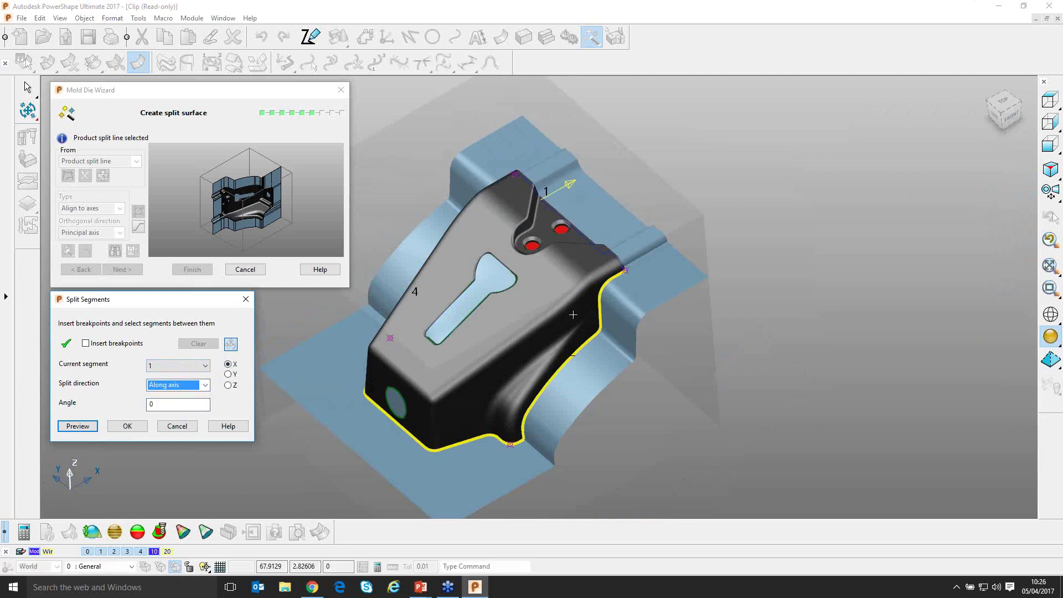
middle_drag(574, 314, 560, 288)
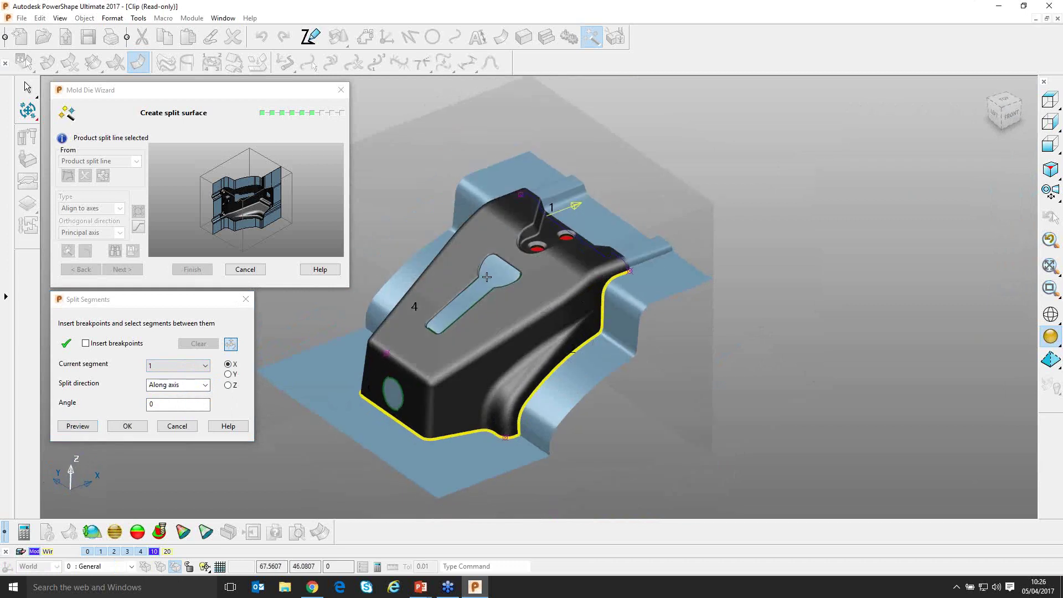
Set segment 3 to a Radial split direction, preview it, and apply the split segment settings
click(185, 365)
click(172, 397)
click(157, 402)
click(166, 365)
click(161, 393)
middle_drag(415, 304, 460, 477)
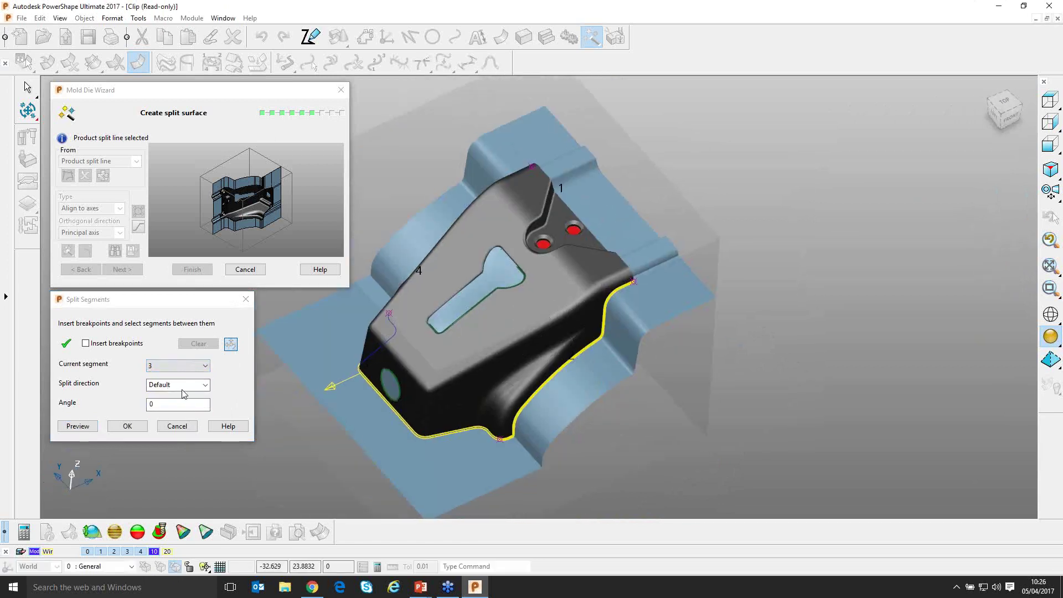
click(204, 385)
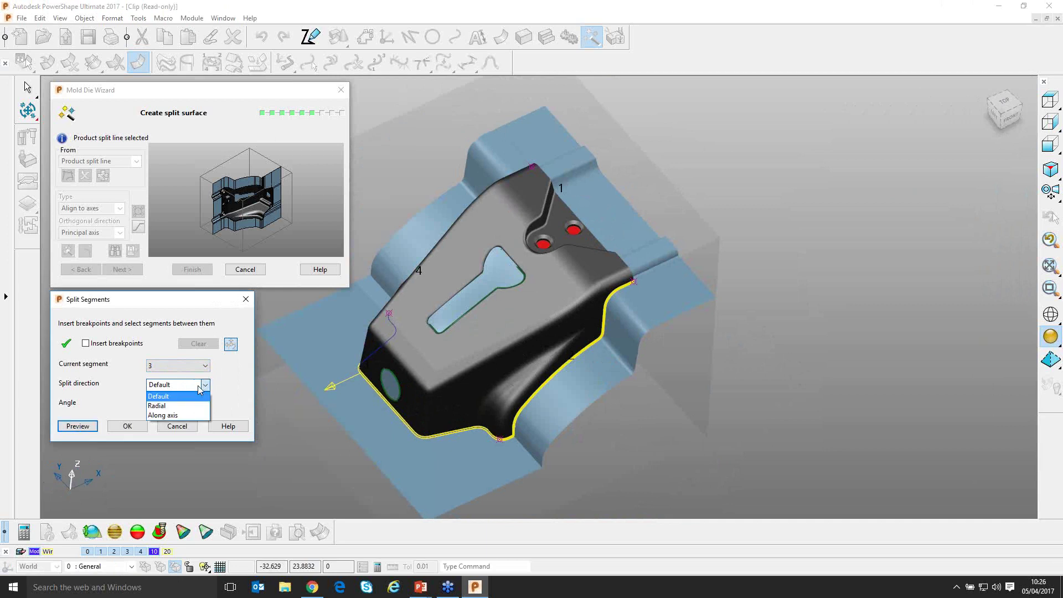
click(178, 405)
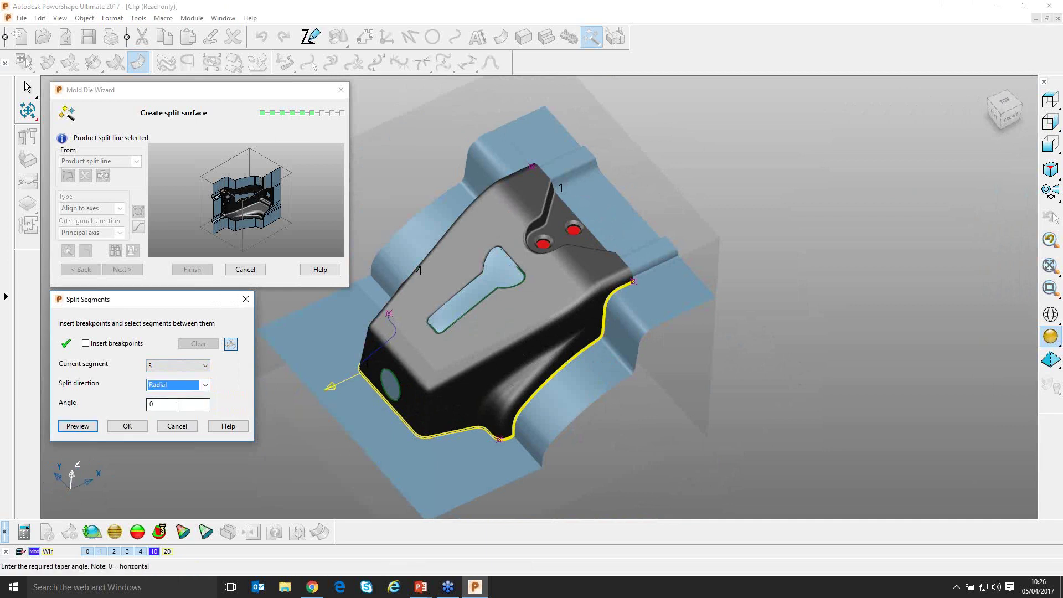
click(78, 426)
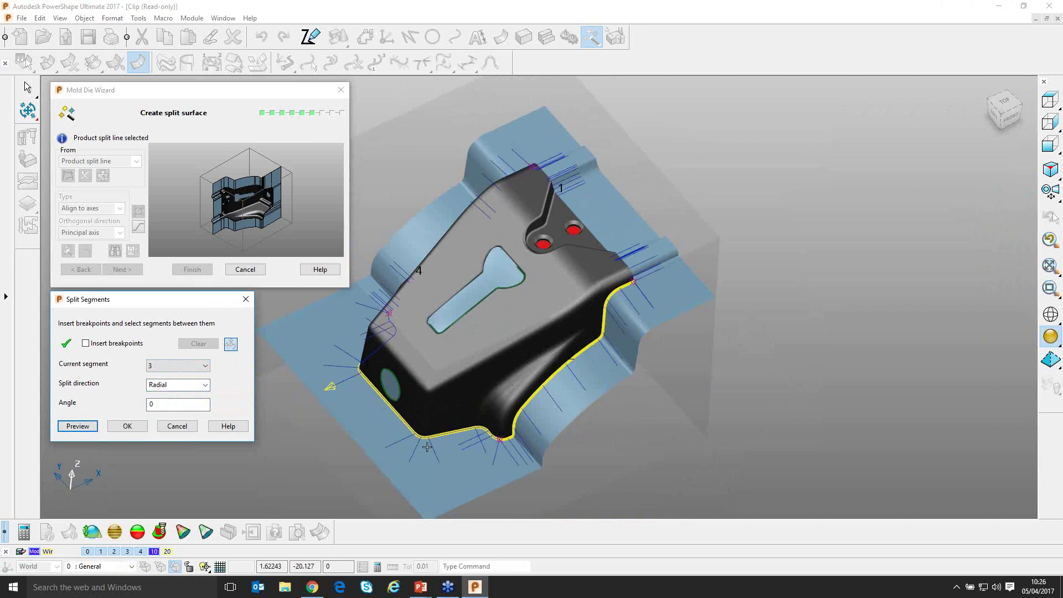
middle_drag(427, 446, 514, 329)
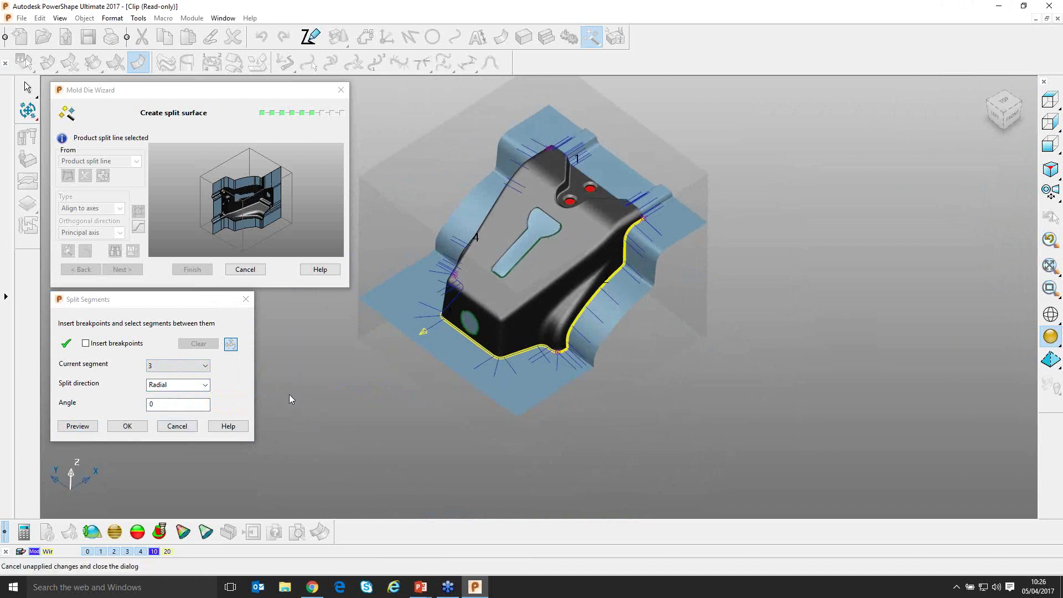
click(126, 427)
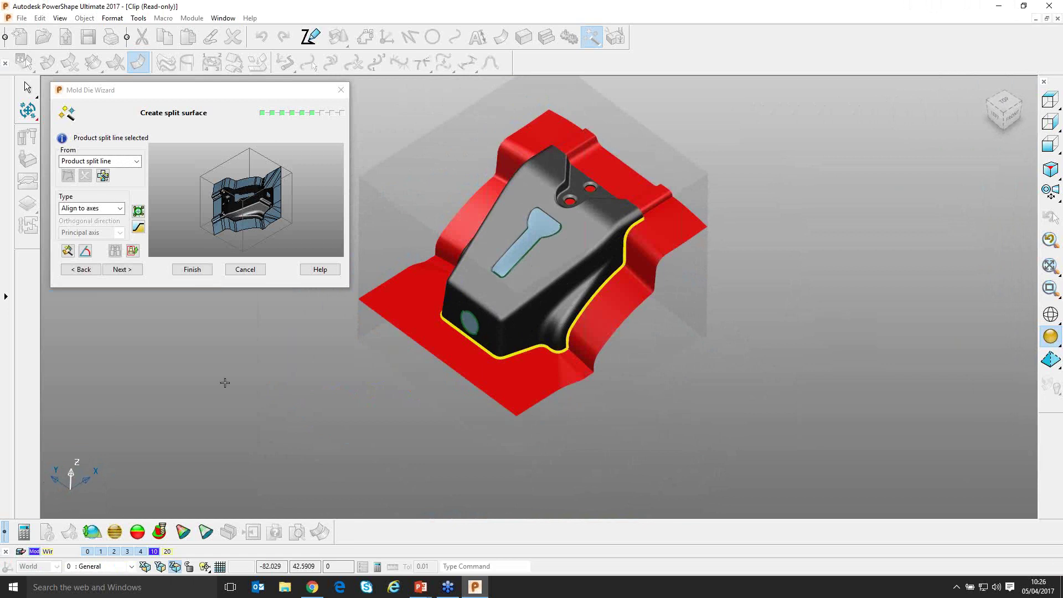
Inspect the regenerated split surface around the clip from several angles
middle_drag(346, 309, 752, 228)
middle_drag(553, 304, 748, 240)
middle_drag(432, 160, 312, 338)
middle_drag(490, 429, 473, 340)
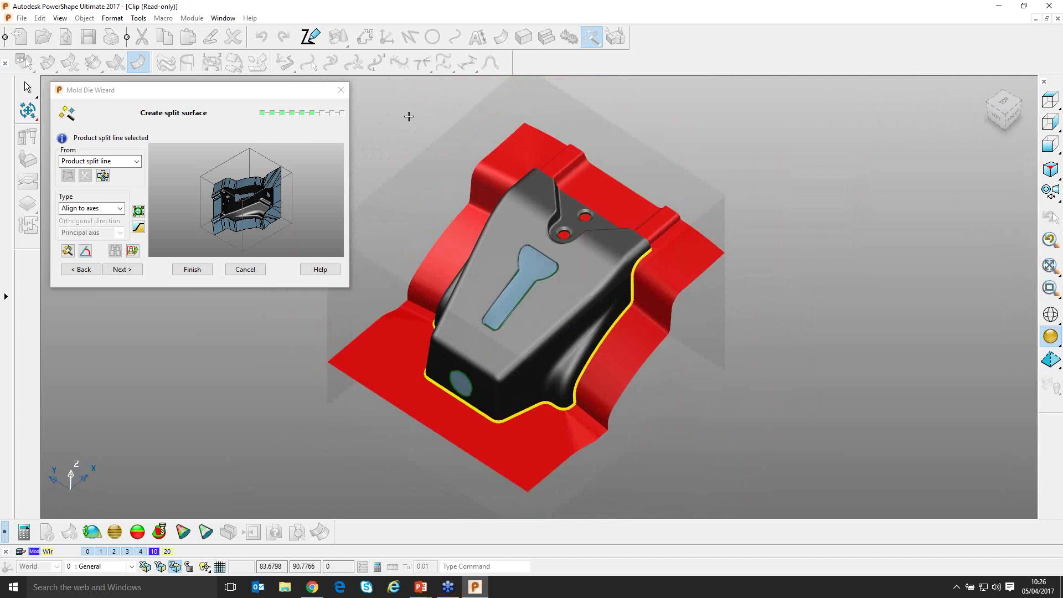
middle_drag(485, 208, 640, 301)
scroll(546, 278, up, 3)
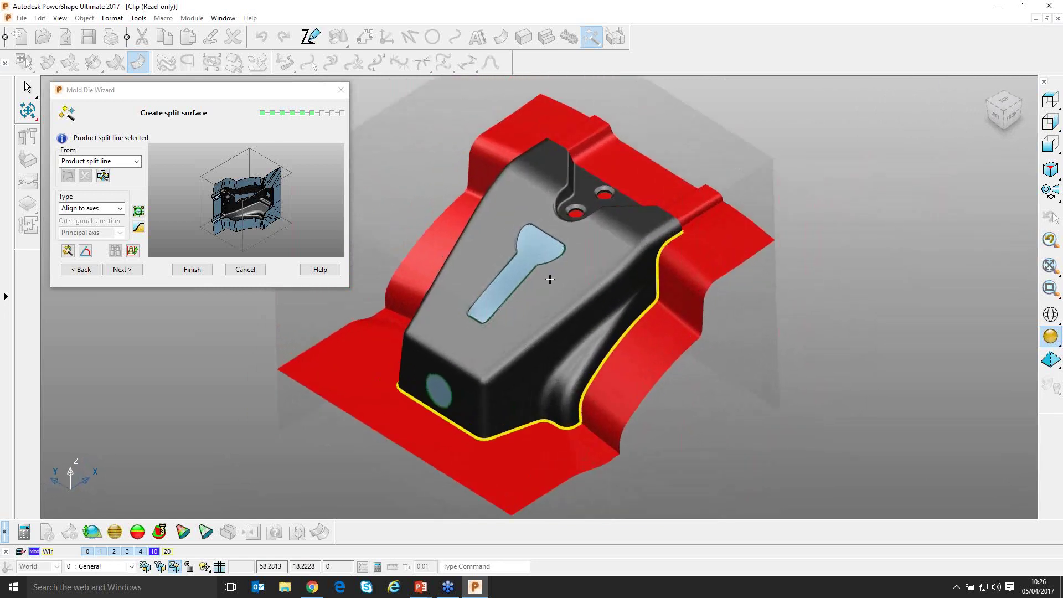
middle_drag(574, 310, 512, 313)
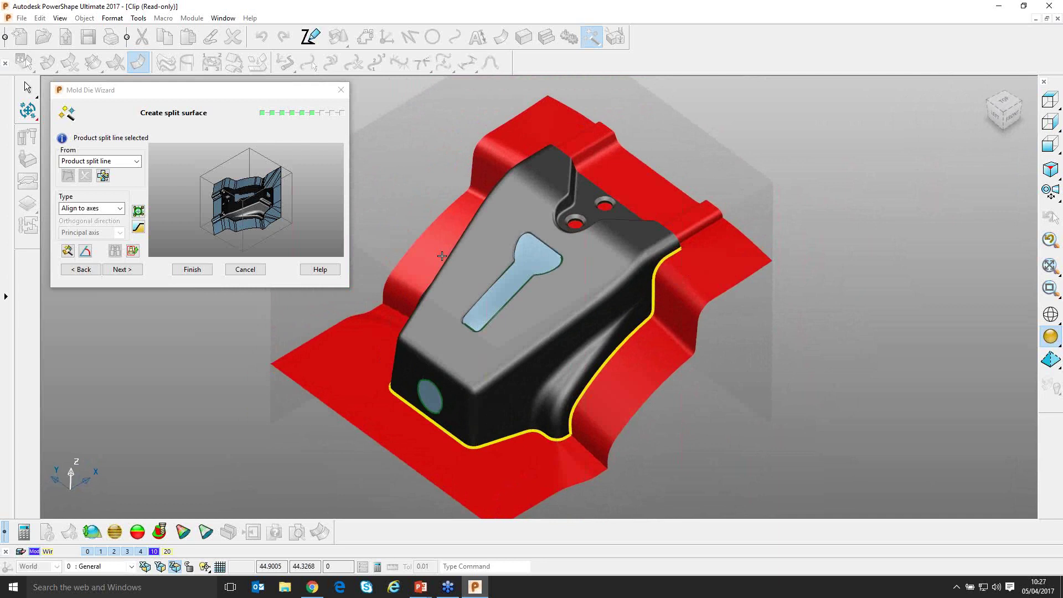
Preview a stepped split surface with the preset radii, angle and distances, and discard it
click(138, 228)
drag(108, 35, 156, 301)
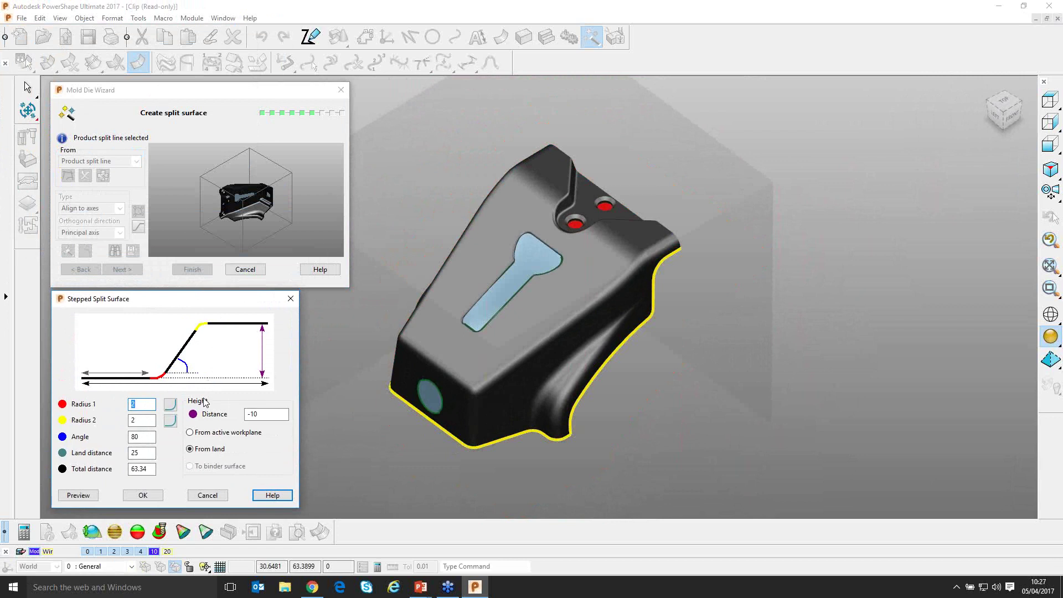
click(78, 495)
scroll(563, 238, down, 5)
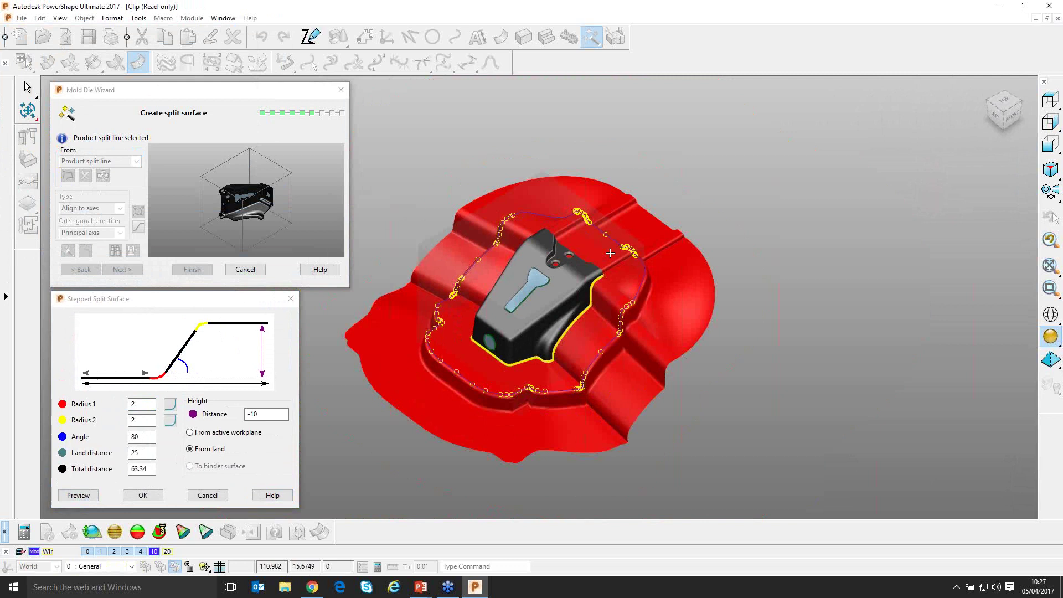
mouse_move(563, 238)
middle_down()
mouse_move(568, 265)
mouse_move(557, 257)
middle_up()
scroll(545, 259, up, 2)
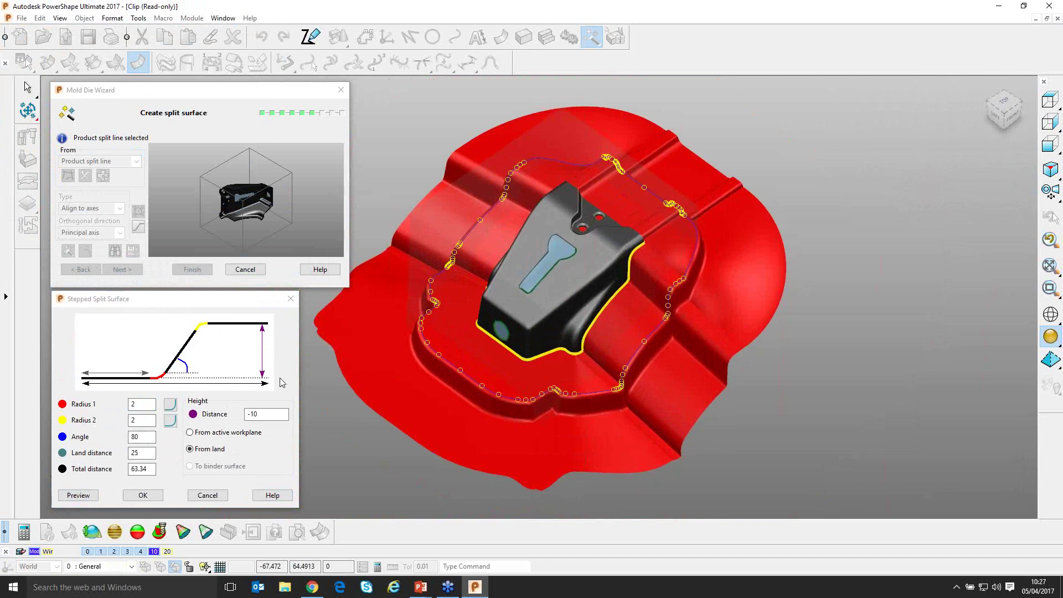
click(200, 495)
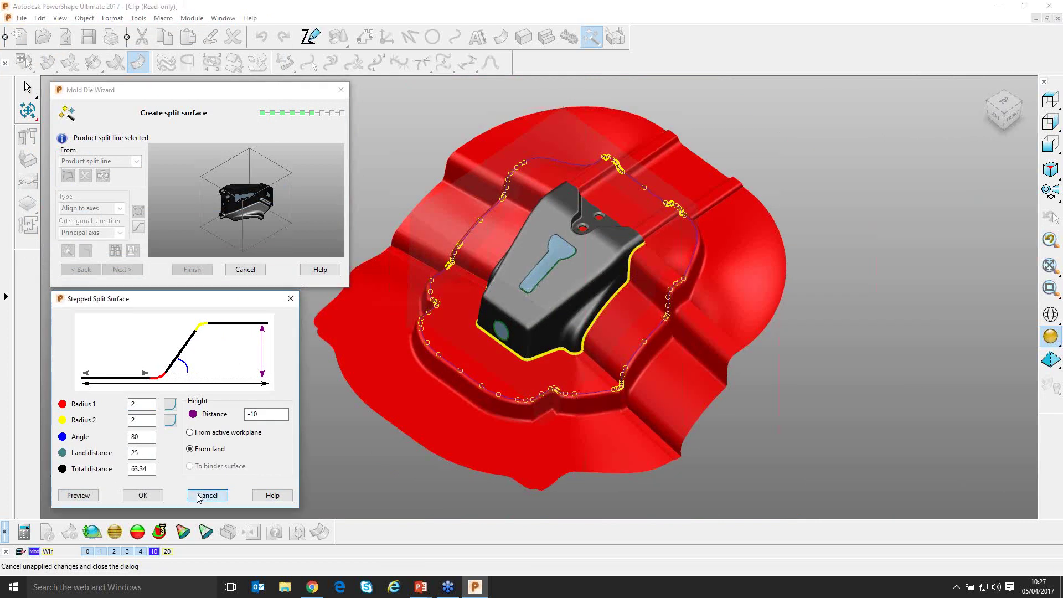
scroll(359, 420, up, 2)
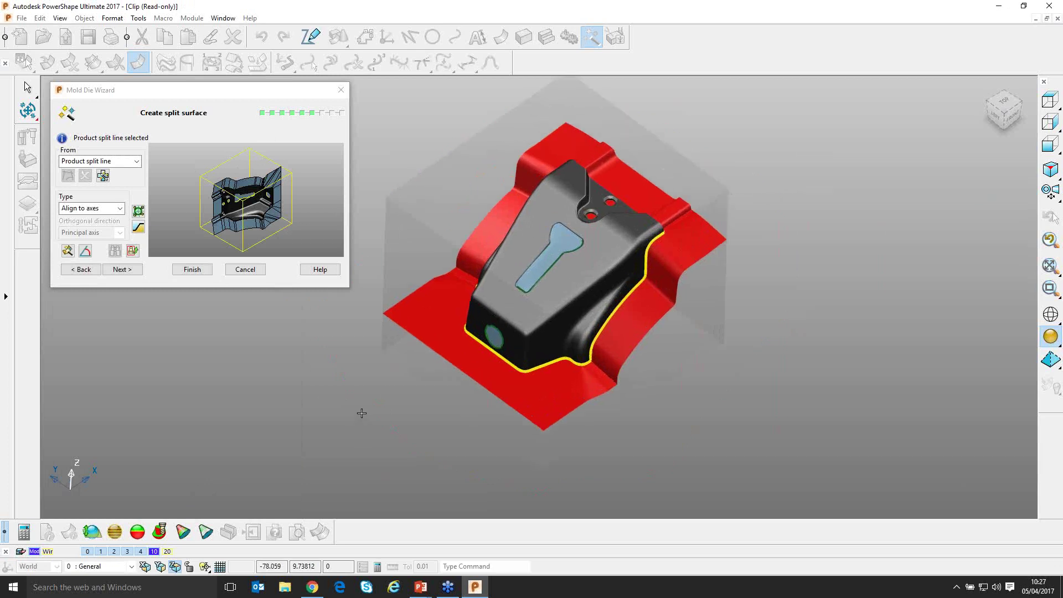
middle_drag(361, 413, 377, 398)
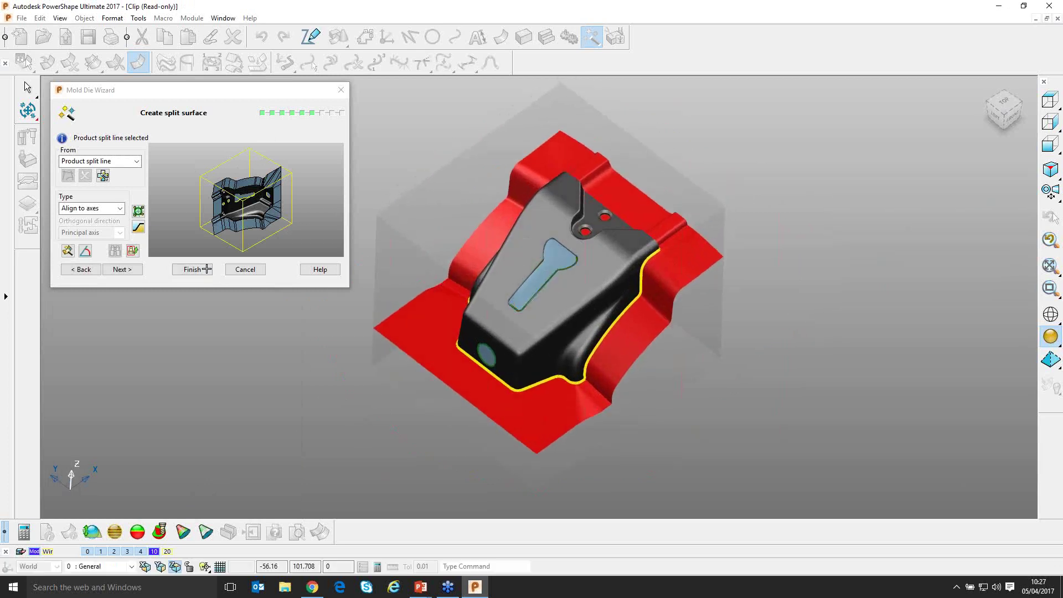
Continue to the block heights and compare the relative height settings with the absolute ones
click(122, 270)
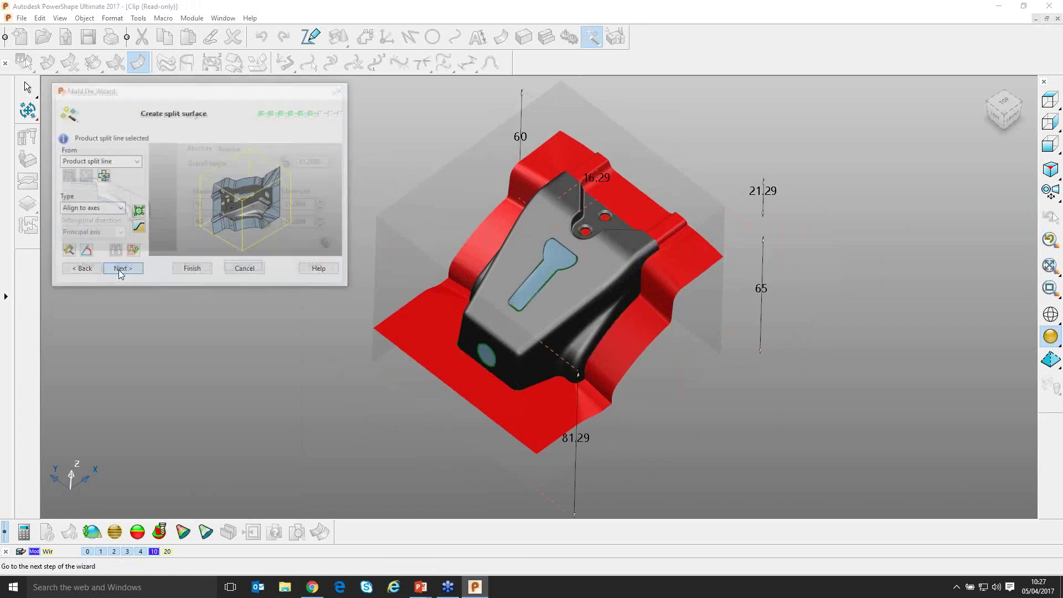
middle_drag(540, 340, 593, 242)
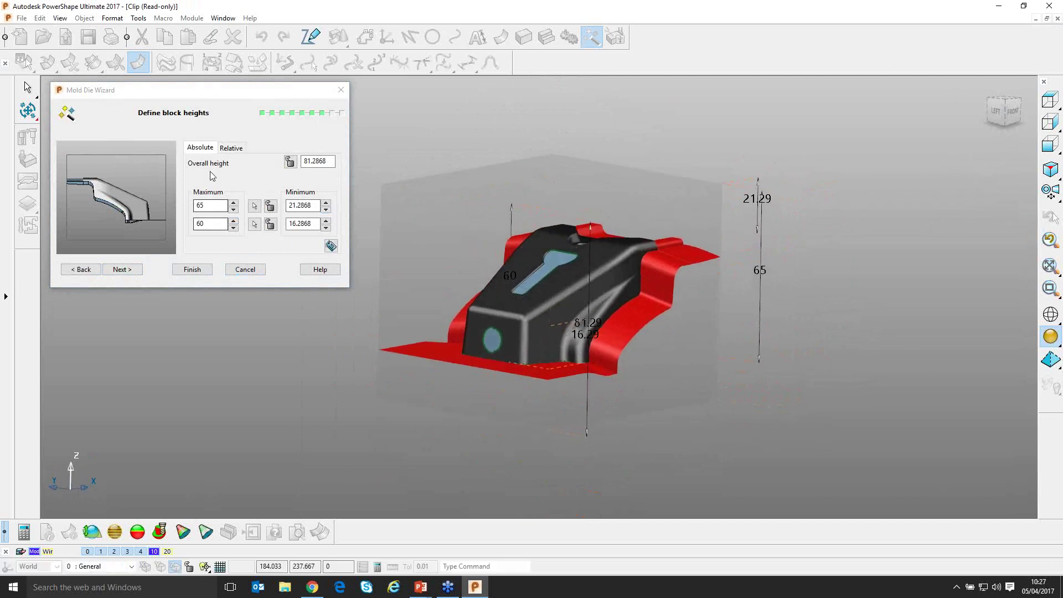
click(227, 151)
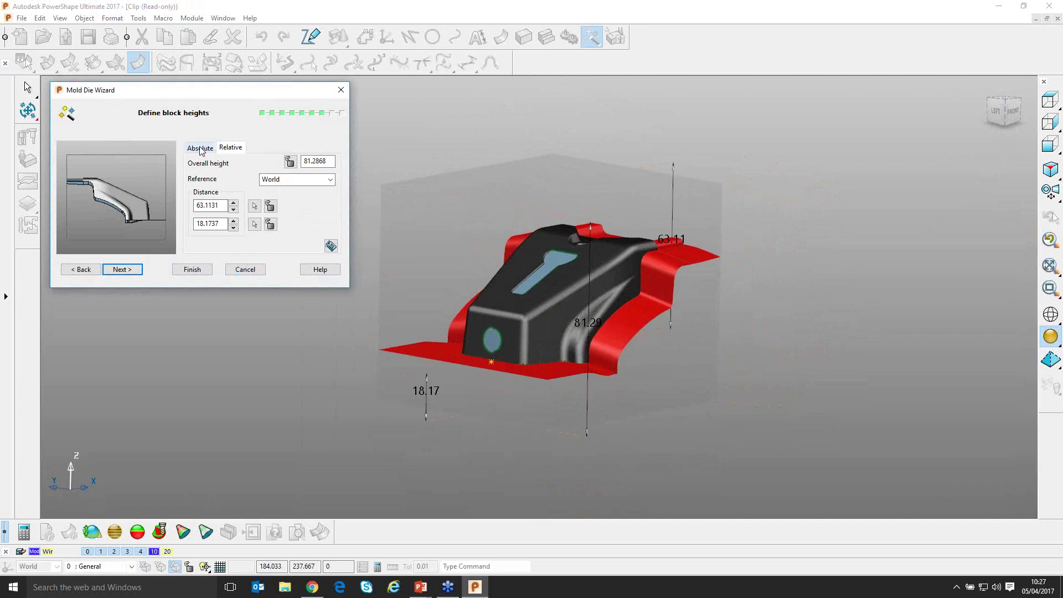
click(201, 151)
middle_drag(355, 279, 354, 314)
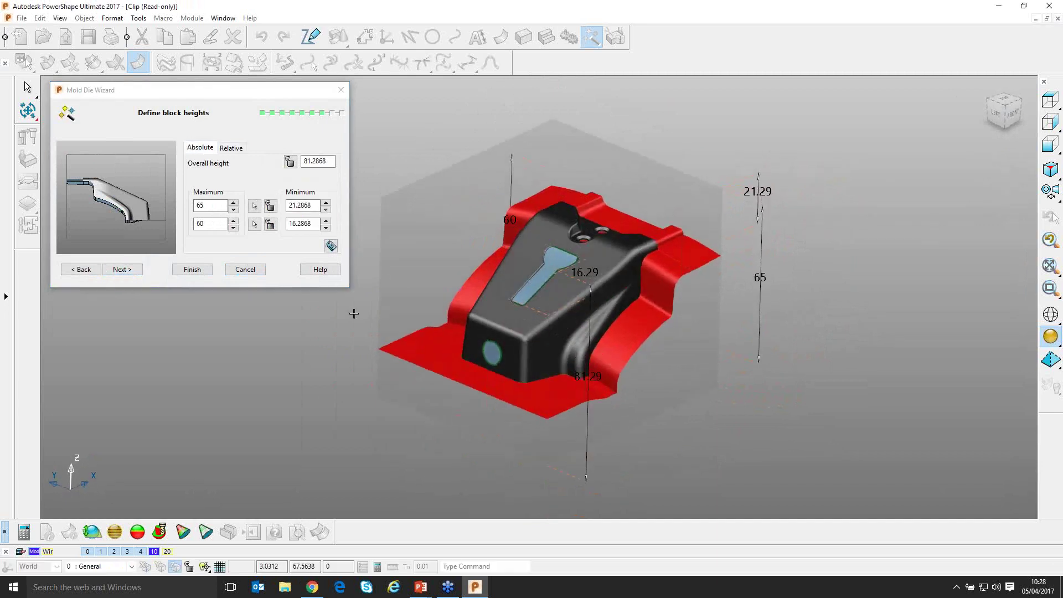
Continue to the corner types and define the corners individually, switching the upper-right corner's type and making the lower-left corner square
click(123, 269)
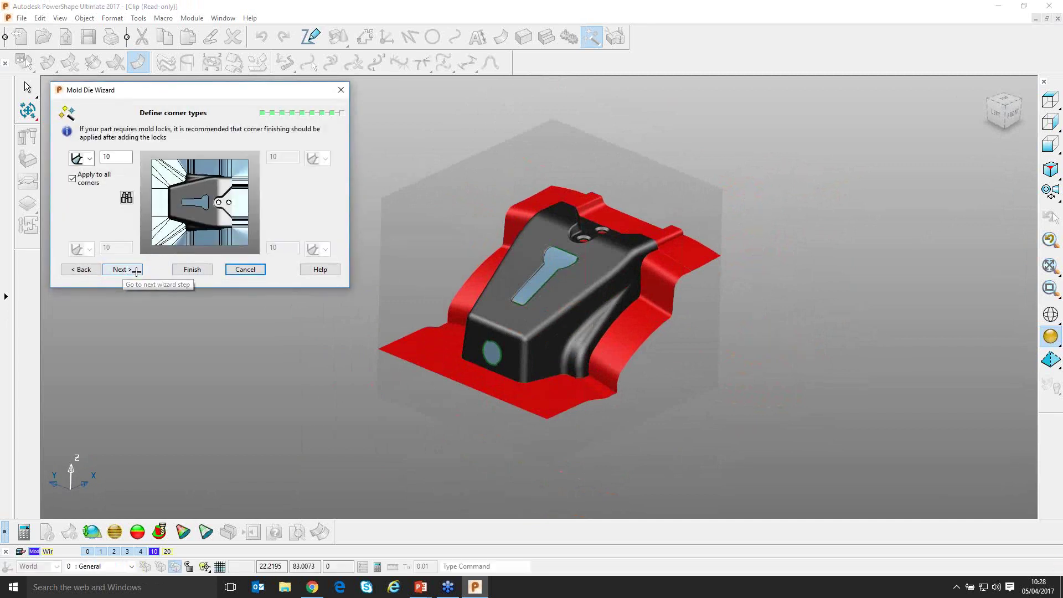
middle_drag(515, 284, 476, 271)
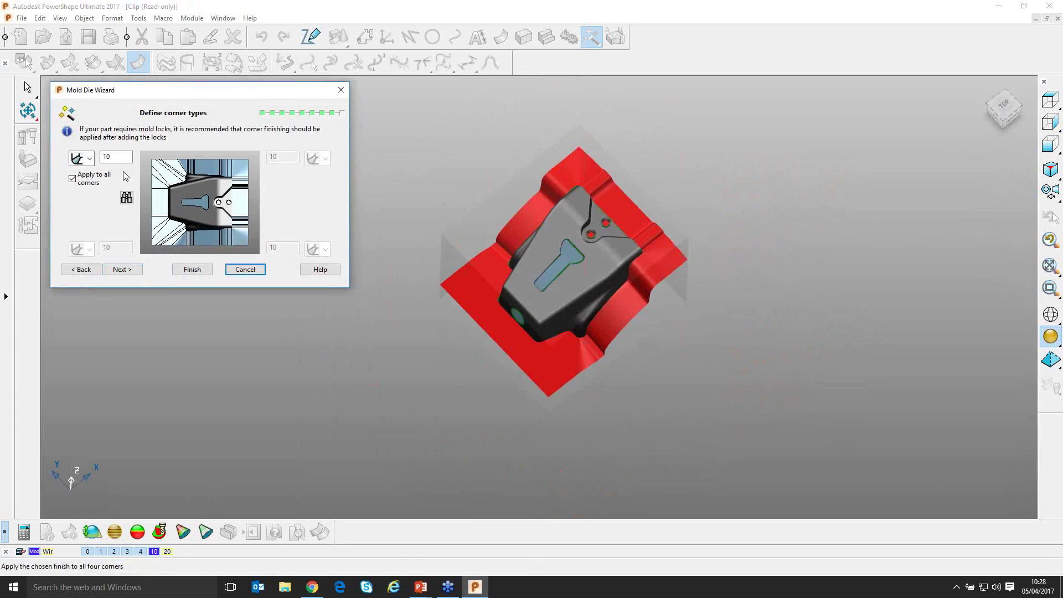
click(90, 159)
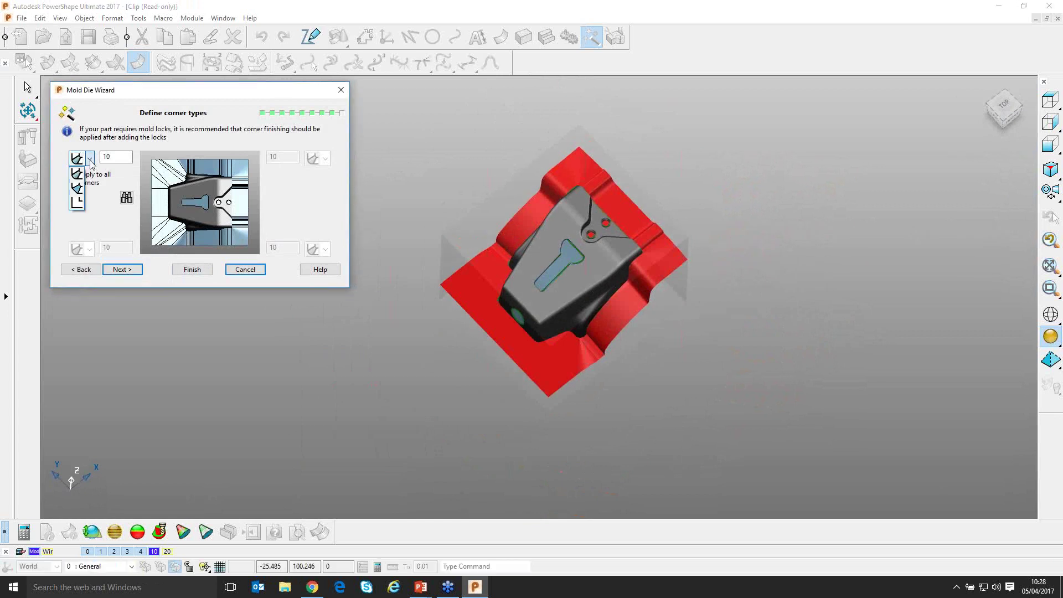
click(84, 184)
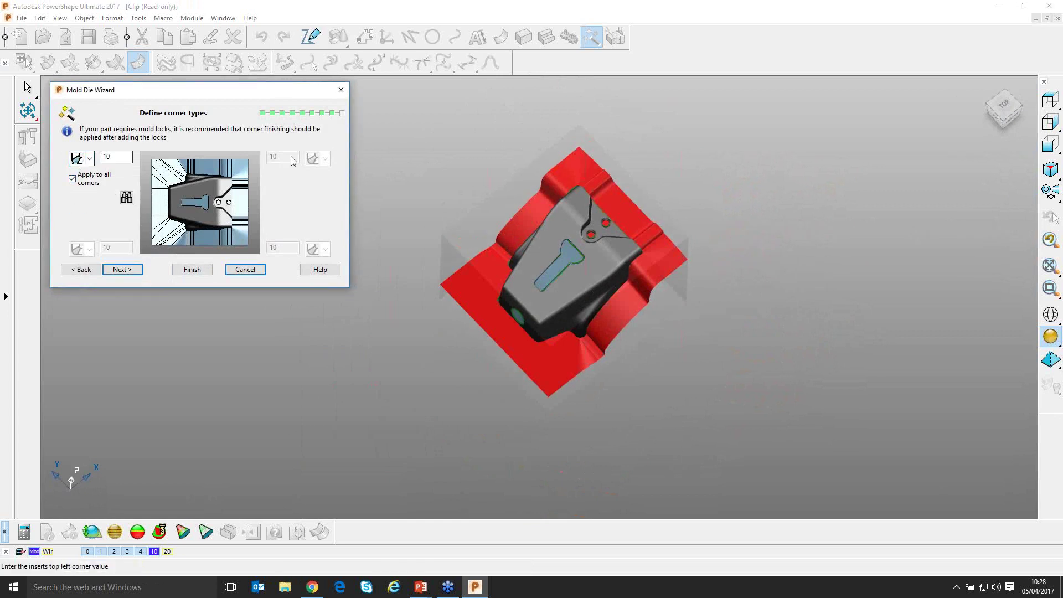
click(72, 179)
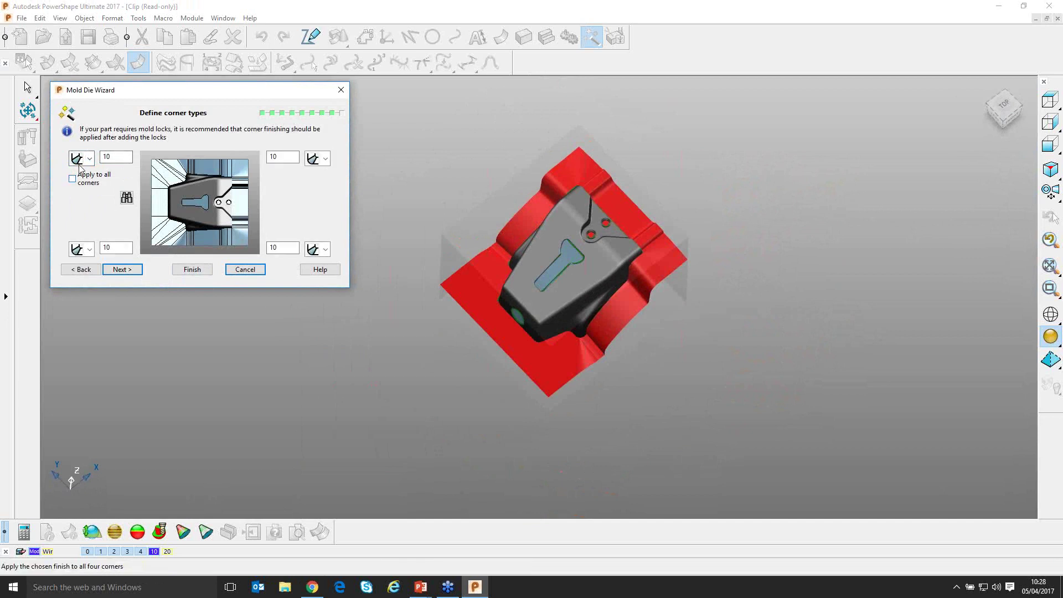
click(326, 159)
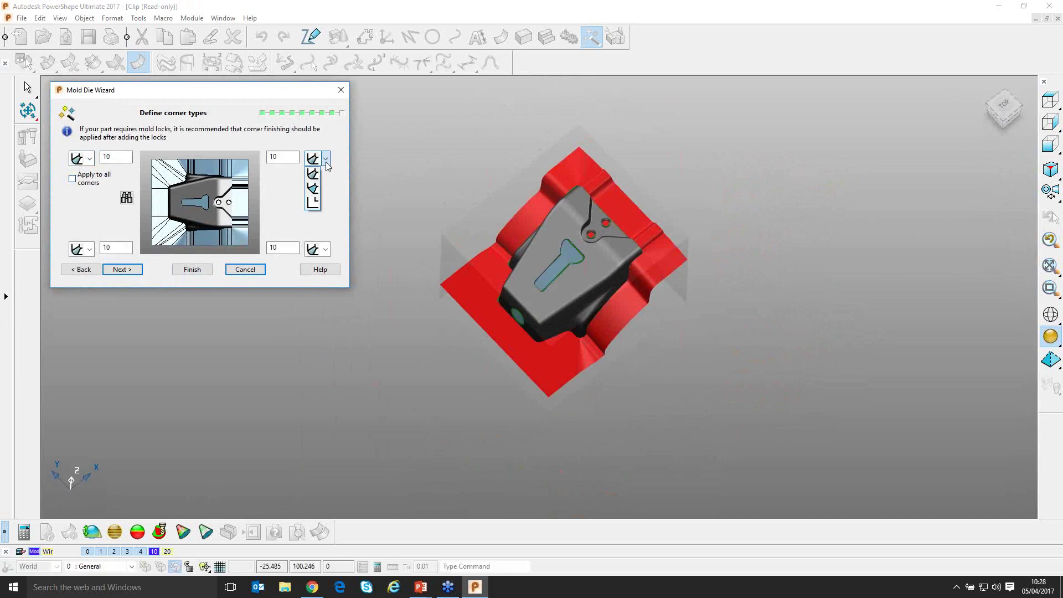
click(325, 194)
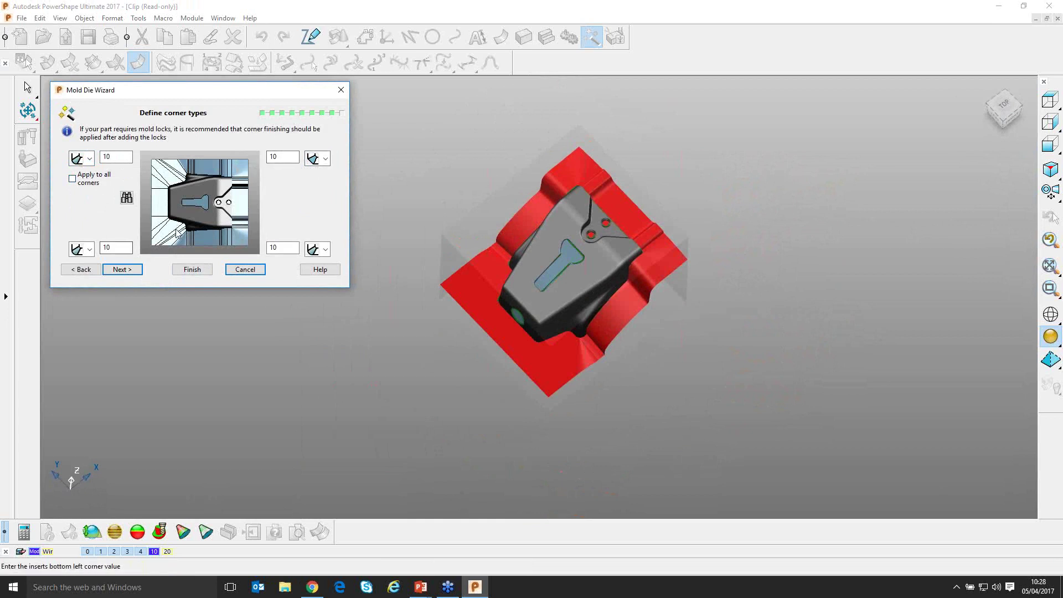
click(88, 251)
click(77, 293)
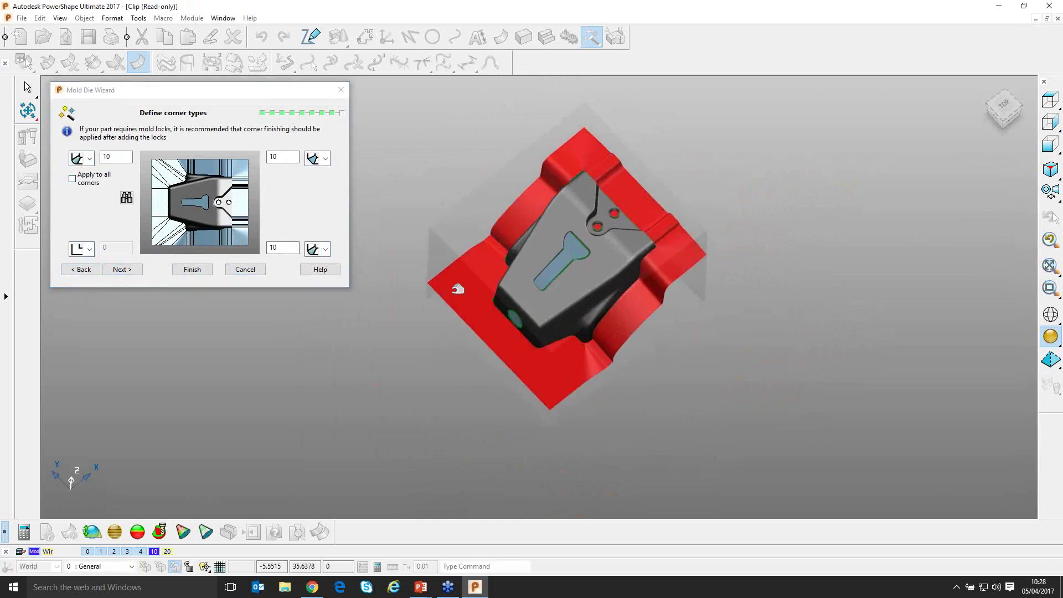
Split the die inserts and simulate separating the core and cavity by 100
click(122, 270)
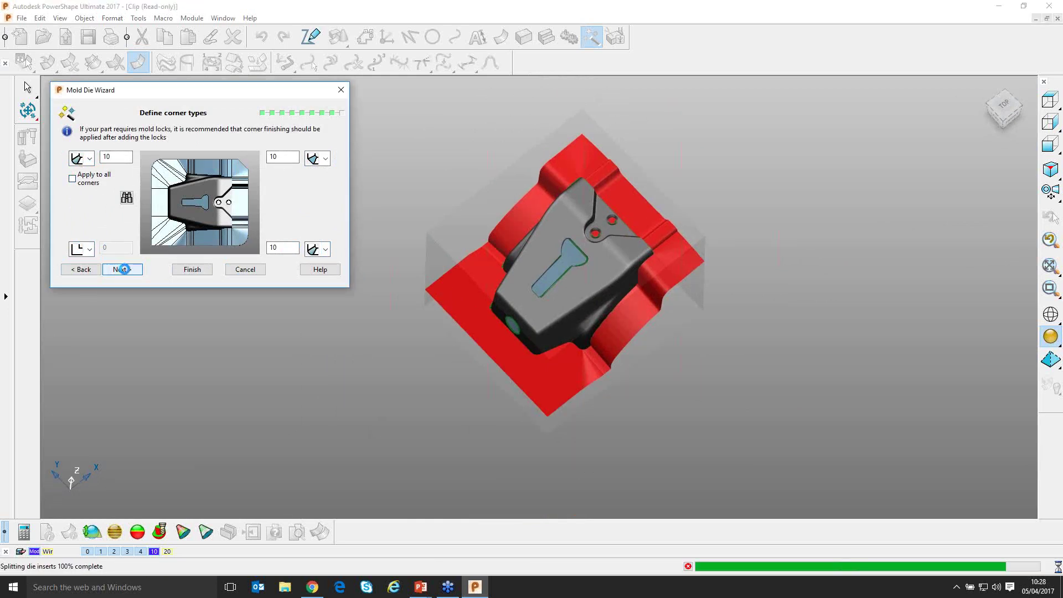
middle_drag(430, 313, 486, 249)
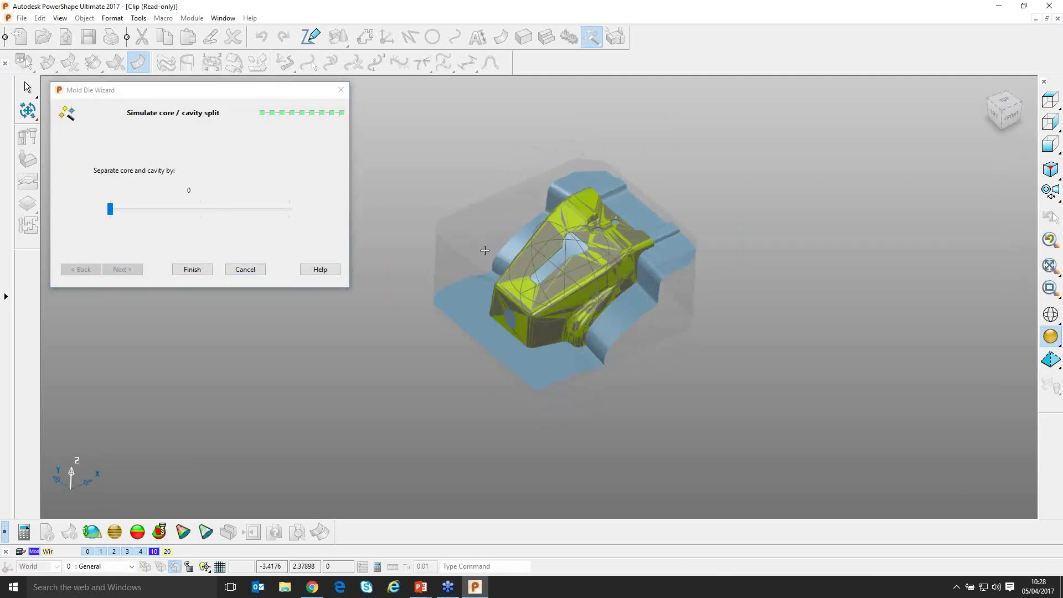
drag(110, 209, 290, 212)
middle_drag(559, 322, 537, 191)
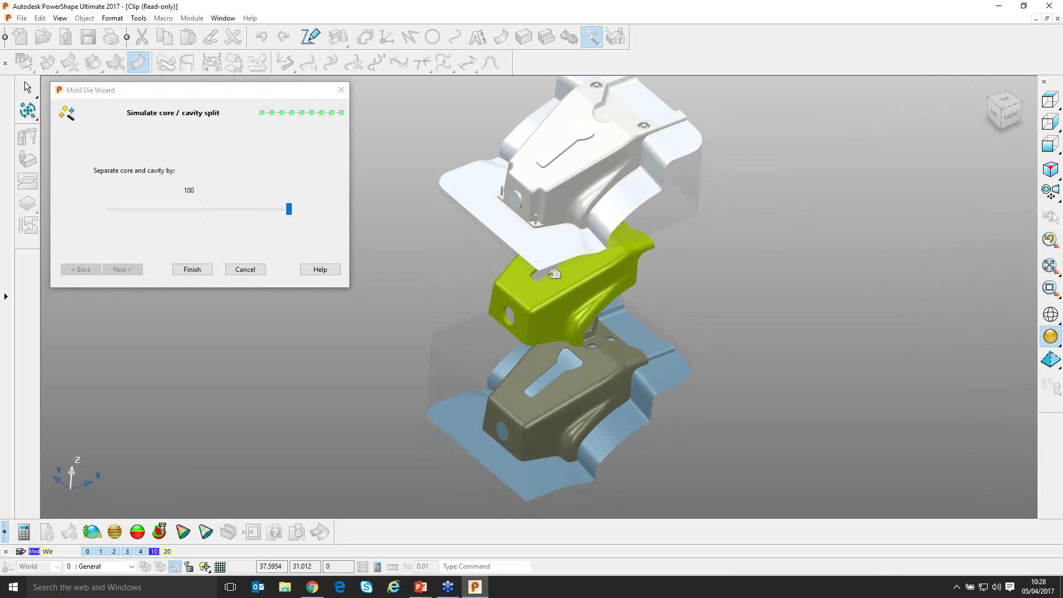
Finish the Mold Die Wizard and check the resulting insert solids around the clip
click(185, 272)
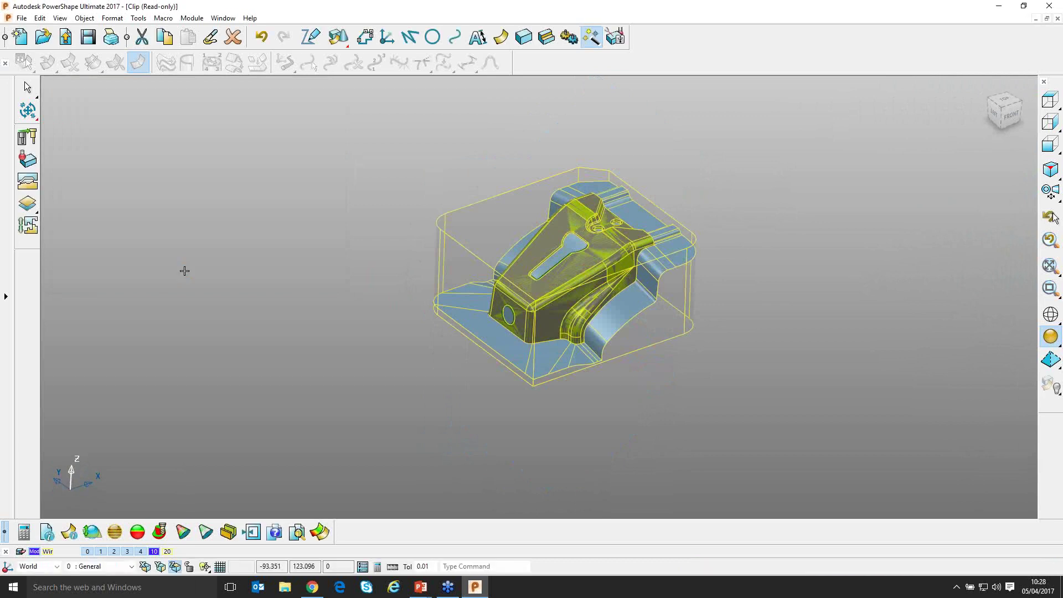
click(457, 231)
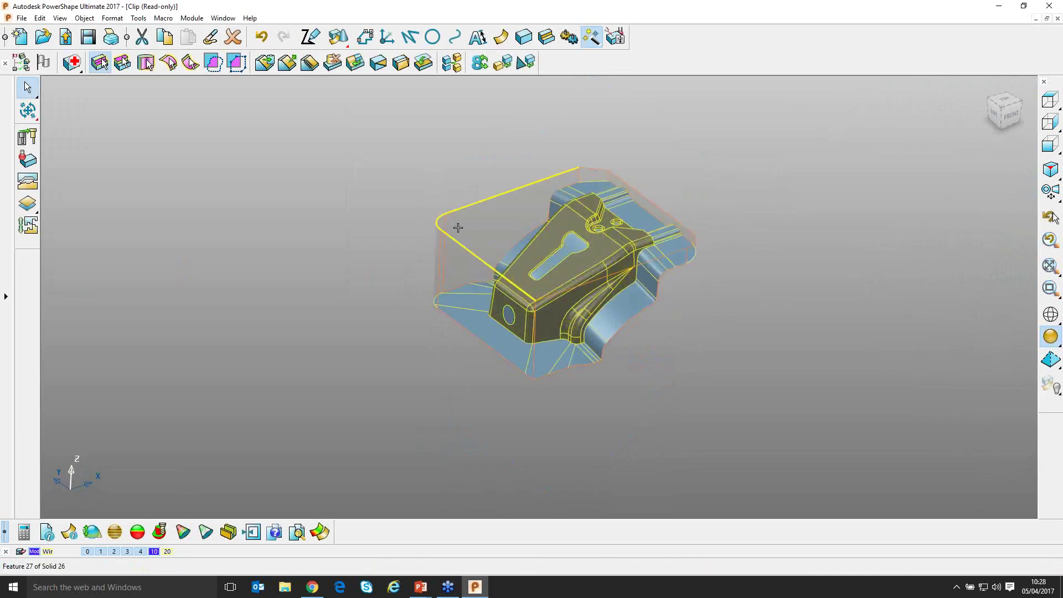
click(415, 333)
middle_drag(415, 333, 521, 325)
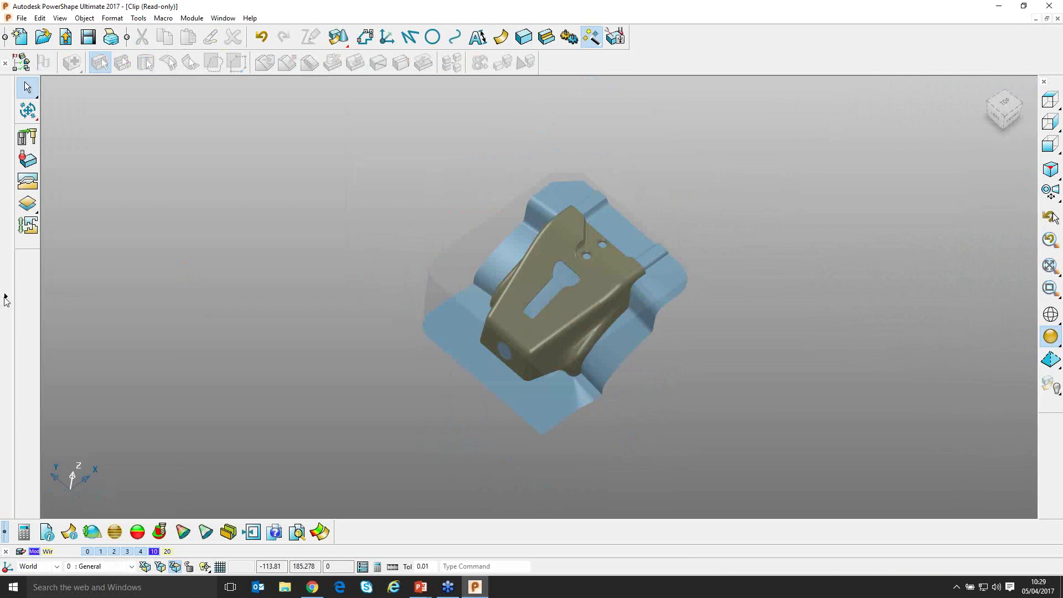
Open the speaker model for the Interactive method from the demo page
mouse_move(5, 299)
drag(340, 371, 341, 422)
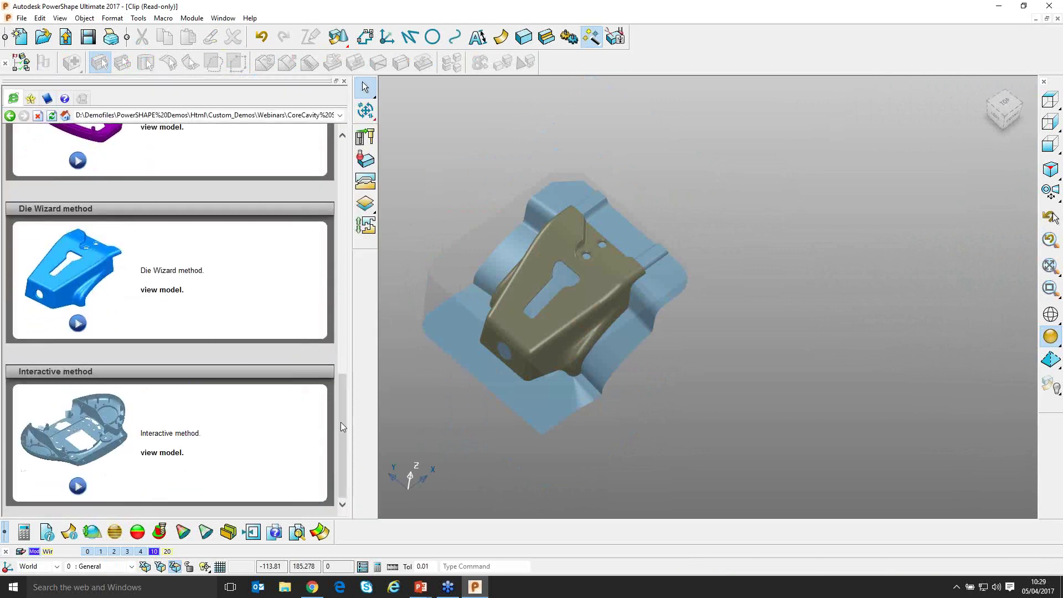
click(63, 435)
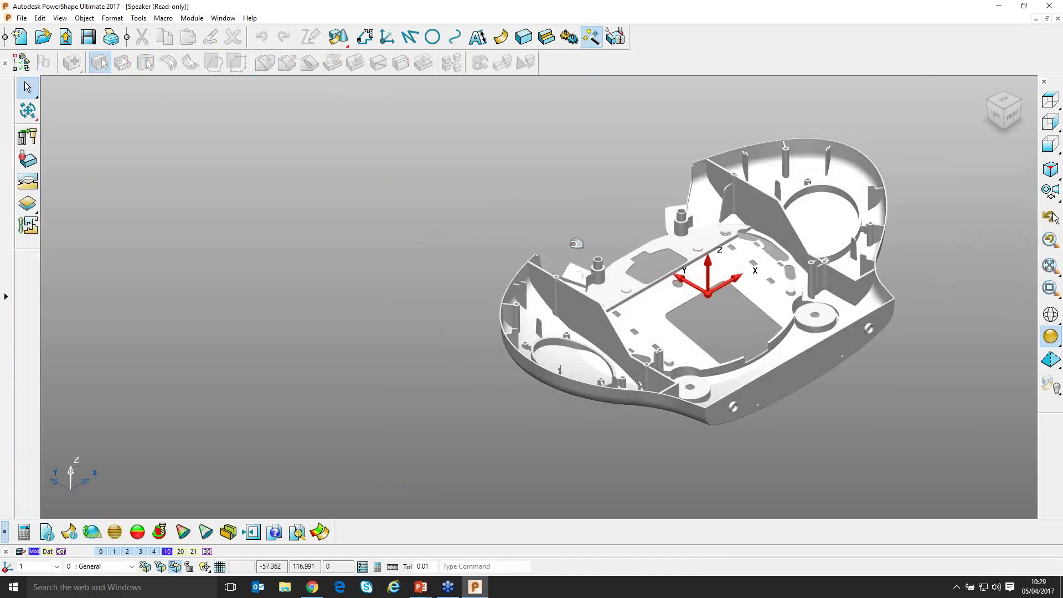
scroll(576, 245, up, 2)
shift+middle_drag(629, 294, 235, 304)
Try the Mold Die Wizard on the speaker solid, examine its split lines, and cancel the wizard
drag(337, 324, 421, 256)
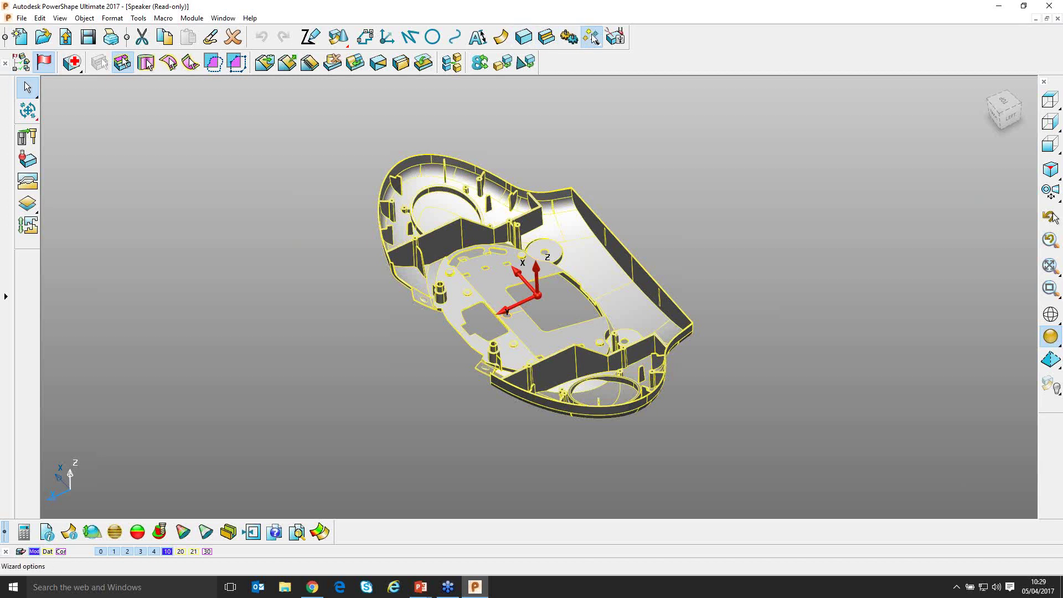
click(29, 184)
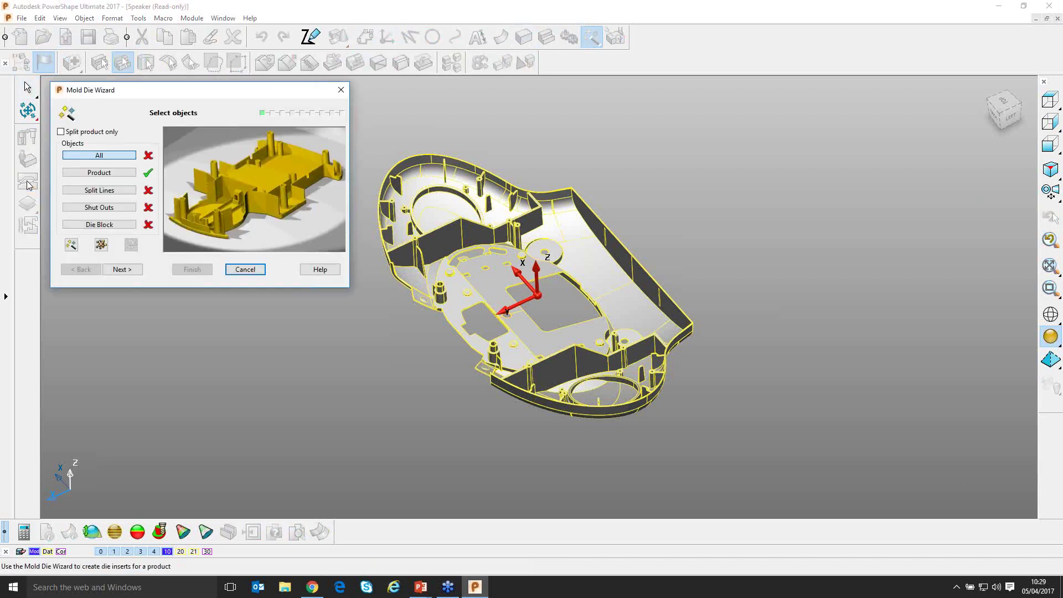
click(123, 269)
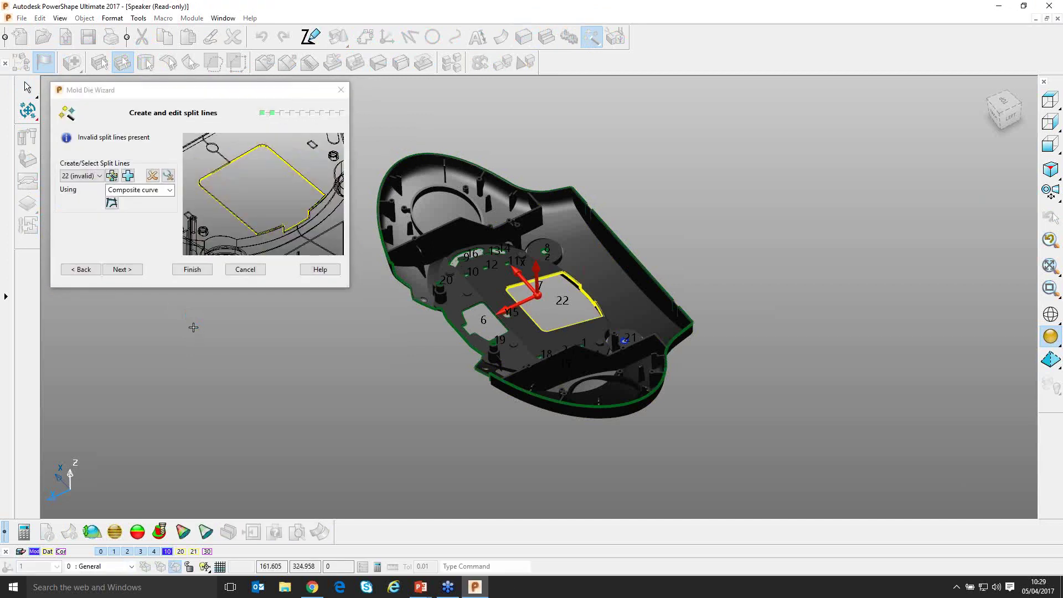
mouse_move(512, 238)
middle_down()
mouse_move(343, 363)
mouse_move(332, 321)
mouse_move(387, 197)
mouse_move(475, 400)
mouse_move(348, 311)
middle_up()
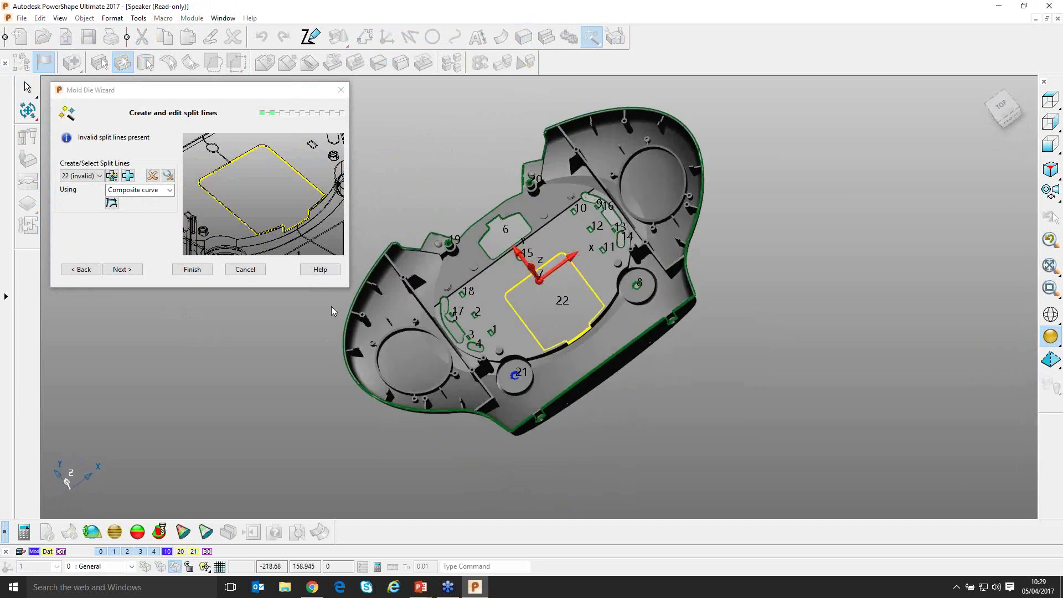
click(244, 269)
Select the speaker solid and start the Solid Core/Cavity Separation on it
mouse_move(269, 356)
middle_down()
mouse_move(771, 349)
mouse_move(752, 329)
mouse_move(332, 356)
mouse_move(688, 340)
mouse_move(630, 304)
mouse_move(555, 439)
mouse_move(567, 385)
mouse_move(505, 403)
middle_up()
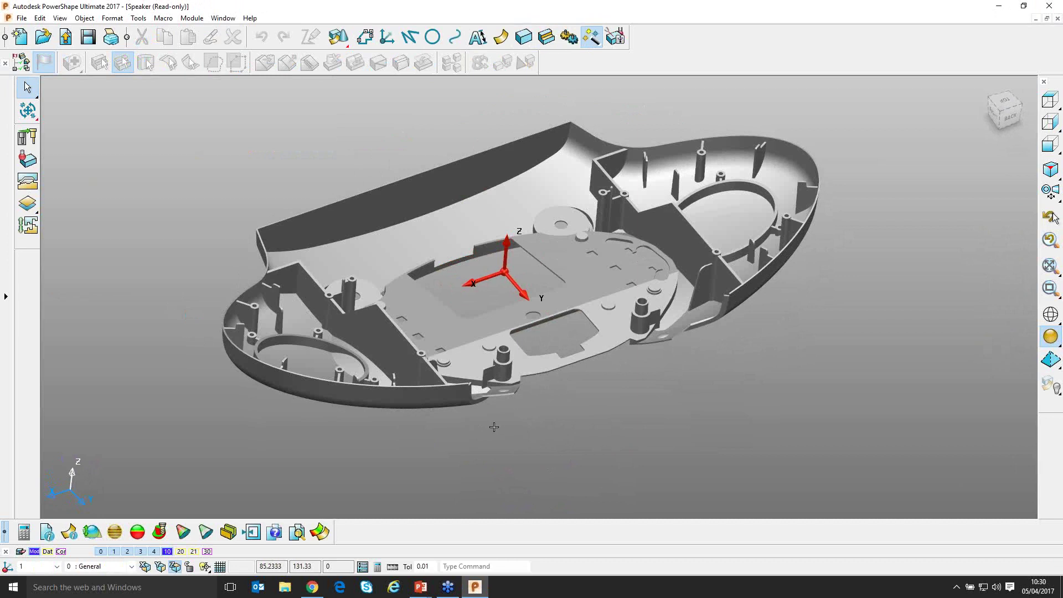
middle_drag(607, 401, 556, 384)
middle_drag(518, 367, 391, 416)
click(319, 365)
middle_drag(319, 365, 330, 232)
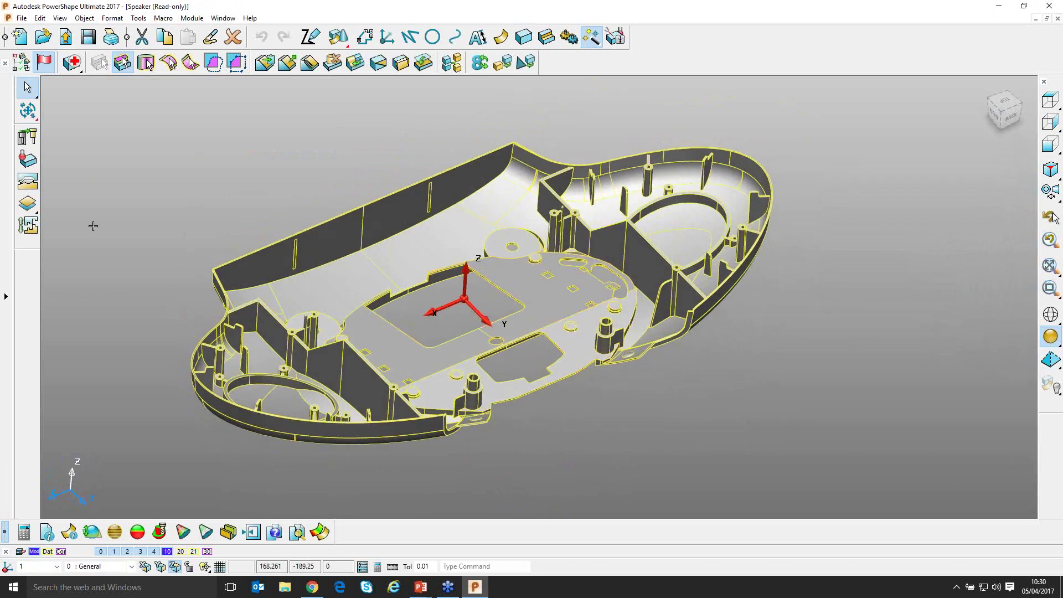
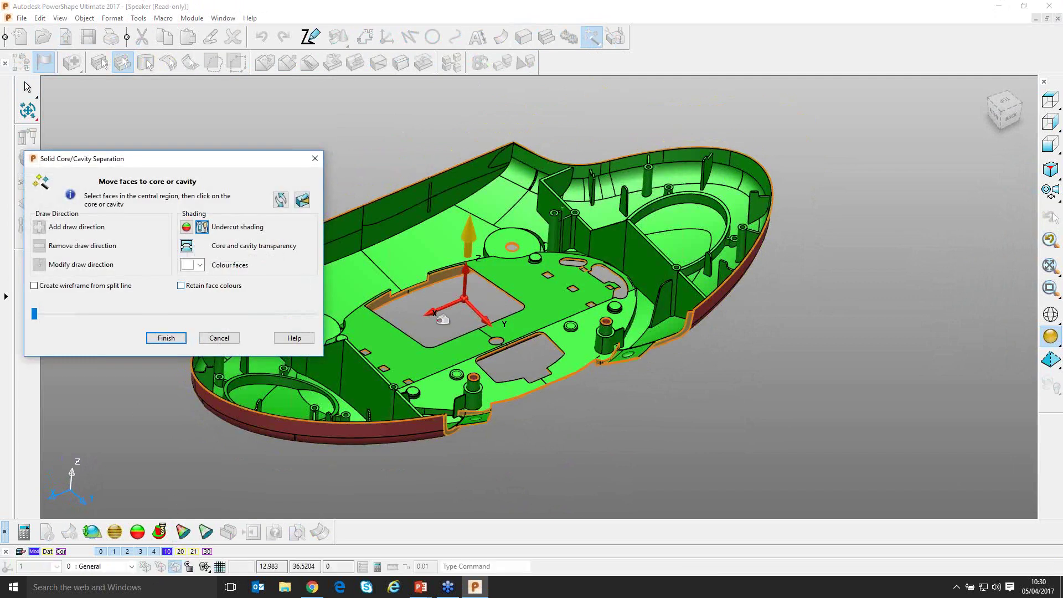
mouse_move(555, 368)
middle_down()
mouse_move(555, 347)
mouse_move(556, 359)
middle_up()
drag(83, 161, 108, 96)
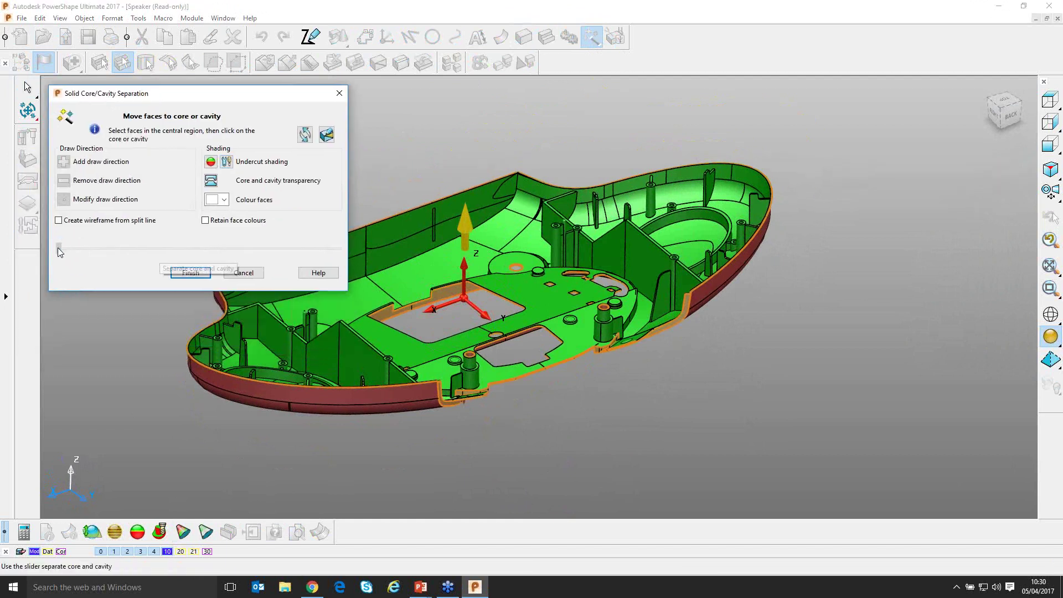
Separate the core and cavity faces widely enough to examine the unassigned faces in the central region
drag(59, 248, 241, 243)
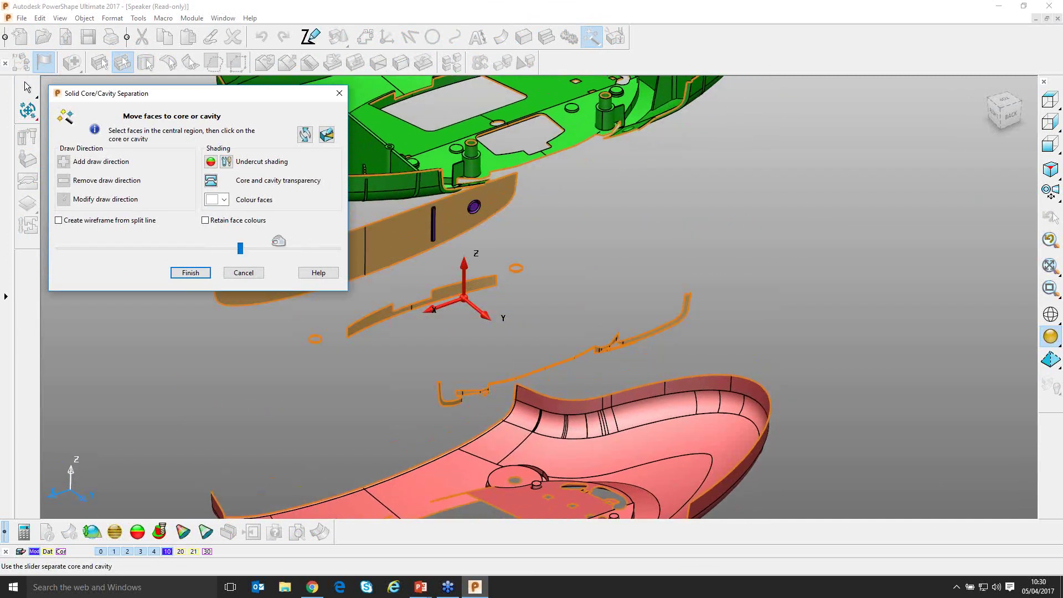
scroll(468, 238, down, 4)
middle_drag(444, 264, 470, 311)
drag(239, 248, 306, 251)
middle_drag(654, 383, 388, 328)
shift+middle_drag(441, 395, 505, 326)
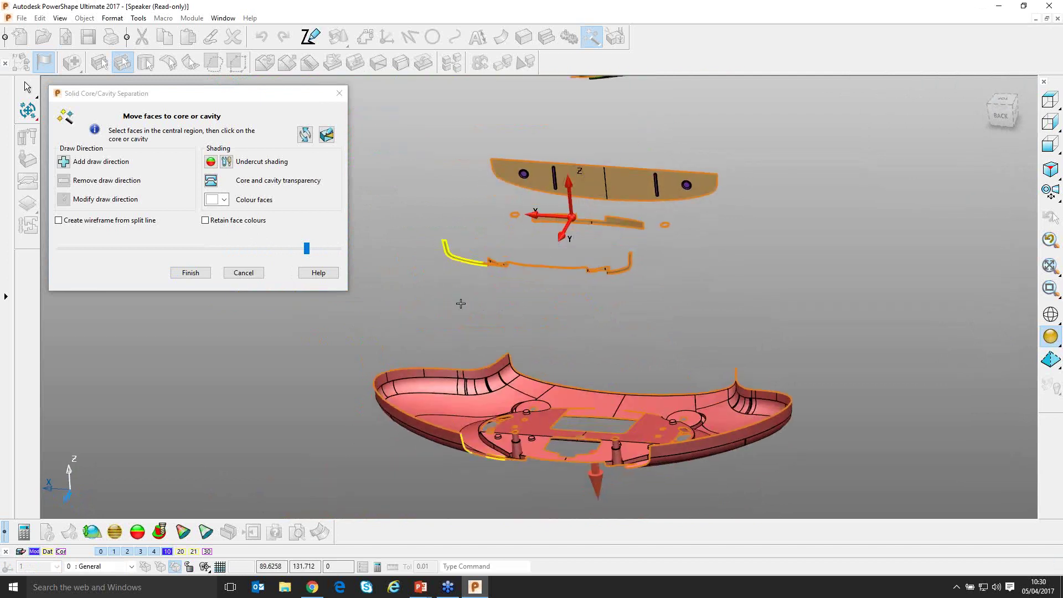
Examine where the selected central edge face sits on the core and cavity, both separated and closed together
scroll(501, 298, down, 2)
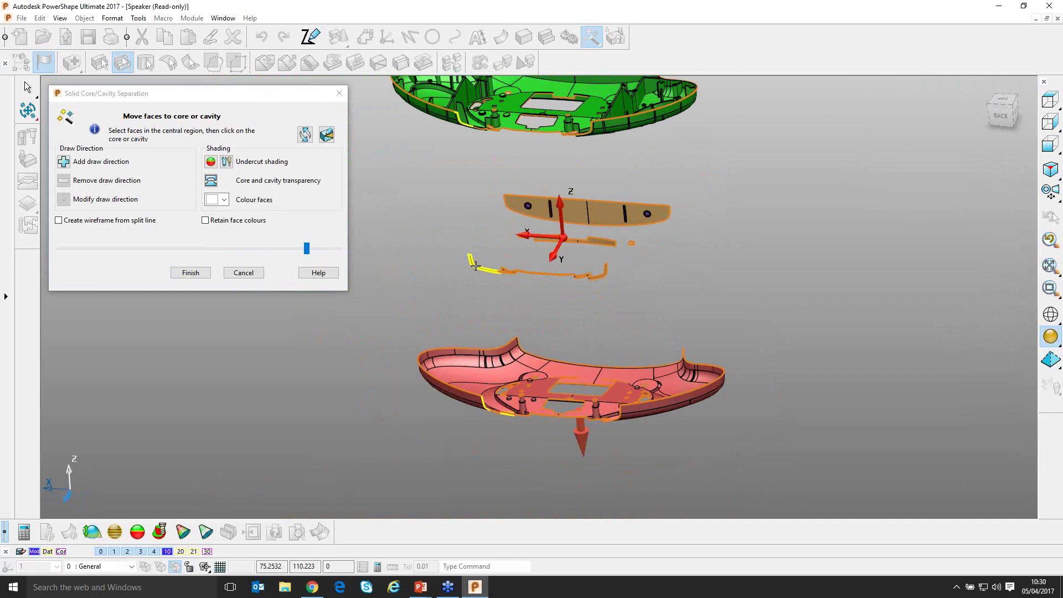
scroll(470, 359, up, 4)
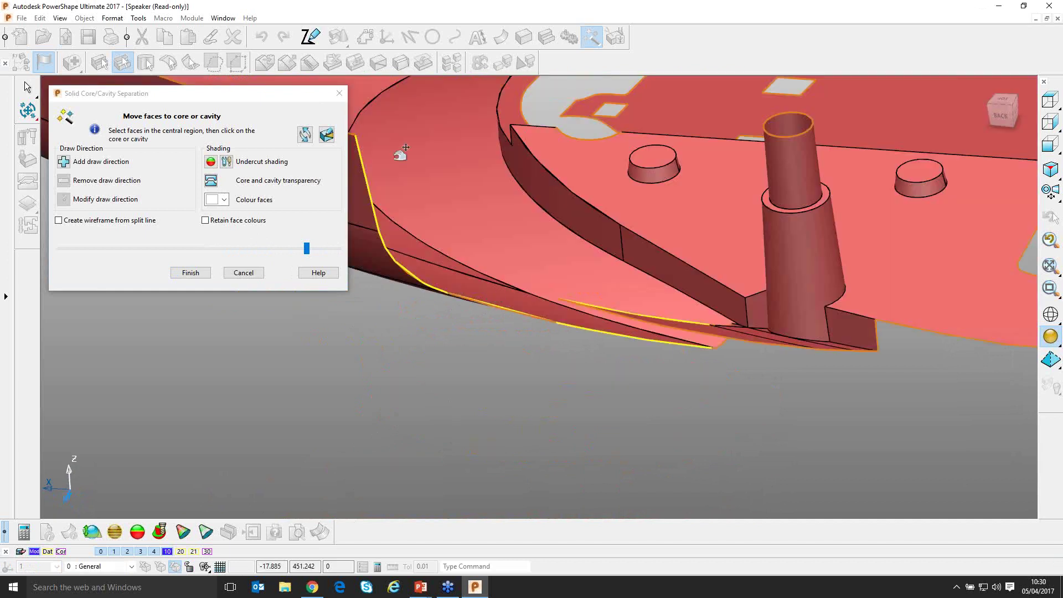
scroll(634, 307, down, 5)
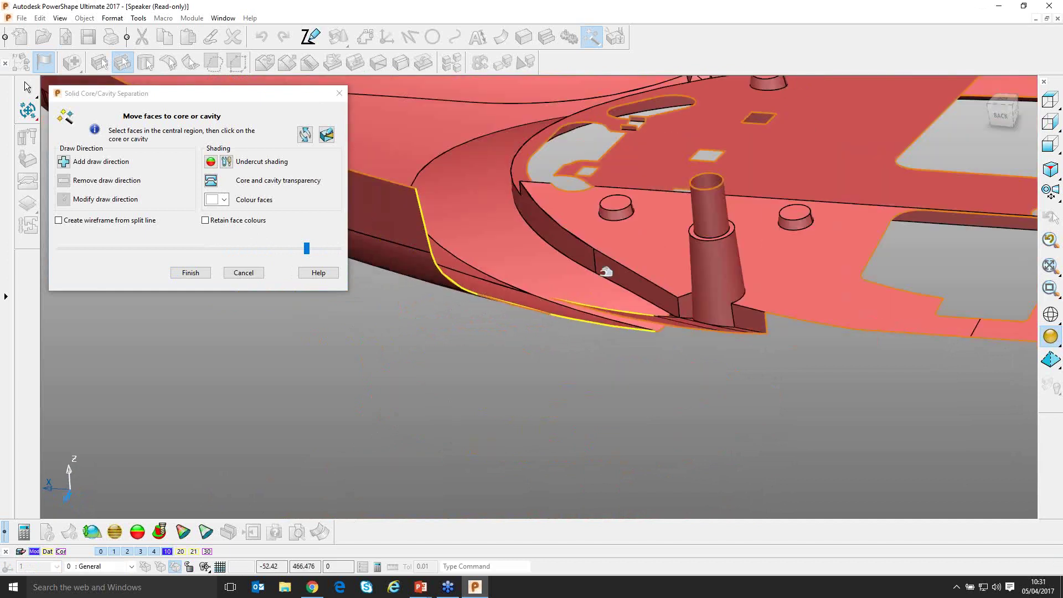
middle_drag(508, 366, 489, 327)
scroll(454, 158, up, 5)
scroll(512, 252, down, 5)
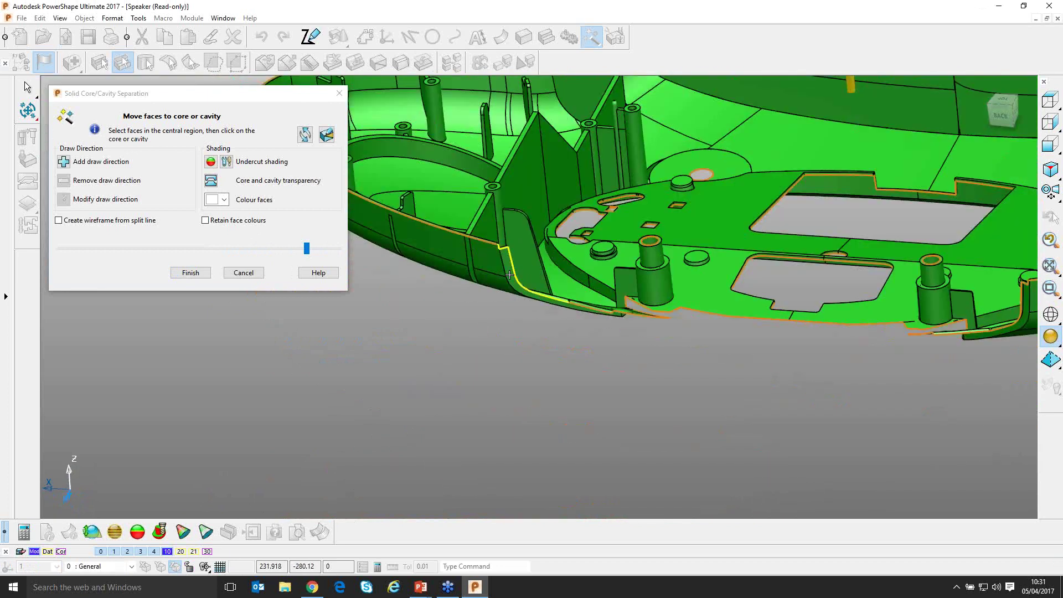
middle_drag(490, 373, 582, 287)
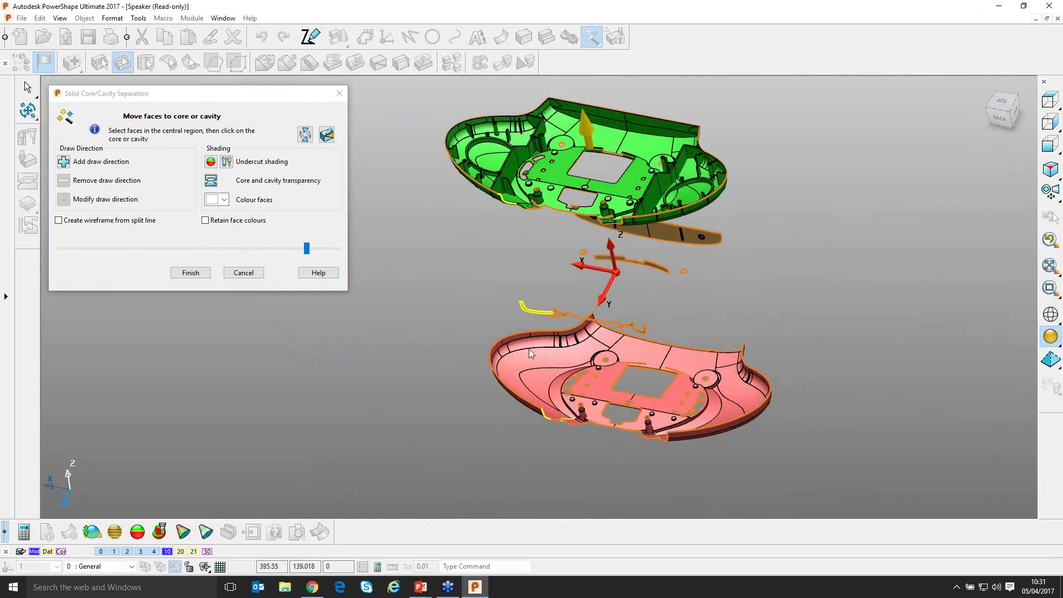
drag(306, 248, 58, 253)
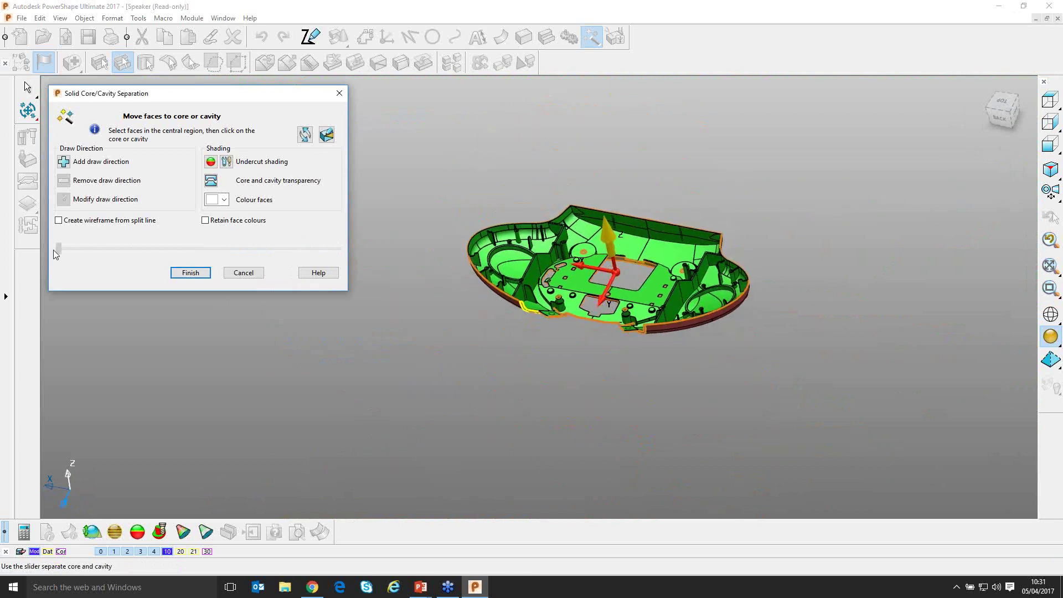
scroll(520, 313, up, 5)
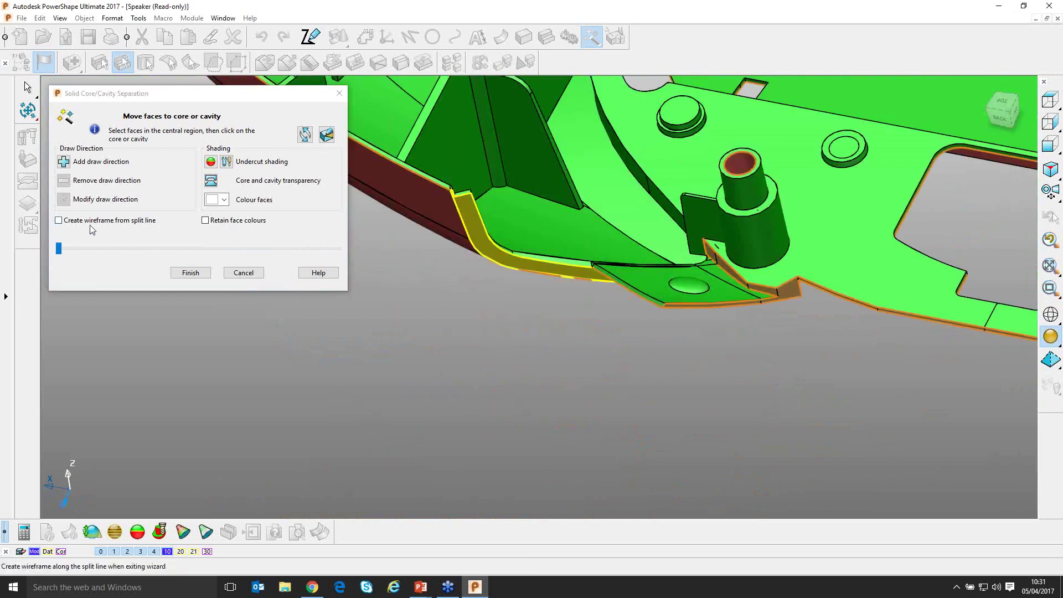
Separate core and cavity fully, and move the lower rim and central opening edge faces to the red lower half
drag(59, 249, 338, 249)
scroll(506, 244, down, 5)
middle_drag(508, 257, 669, 309)
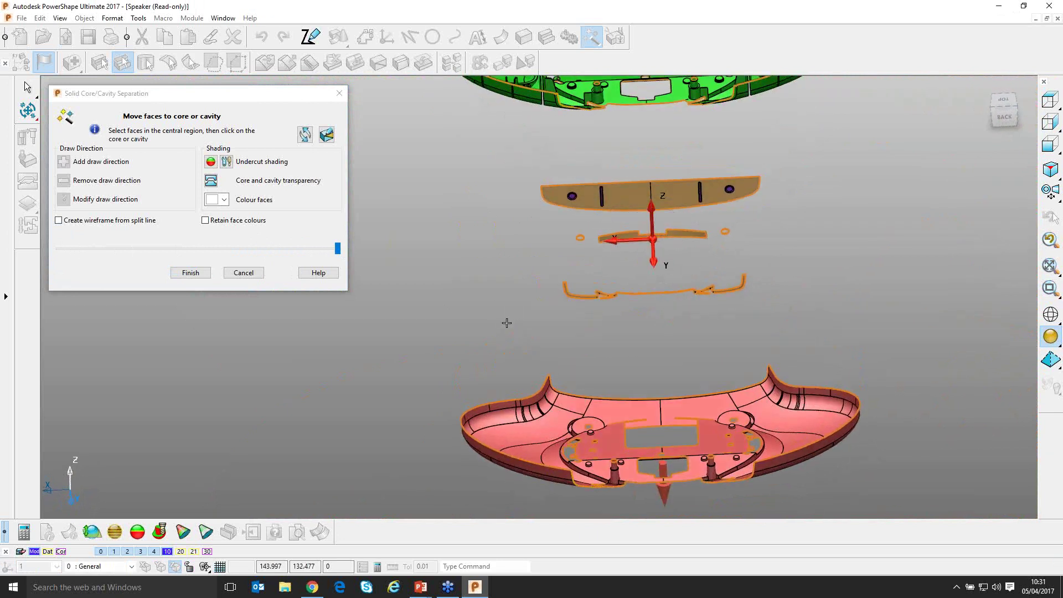
drag(700, 255, 782, 222)
shift+middle_drag(662, 320, 512, 209)
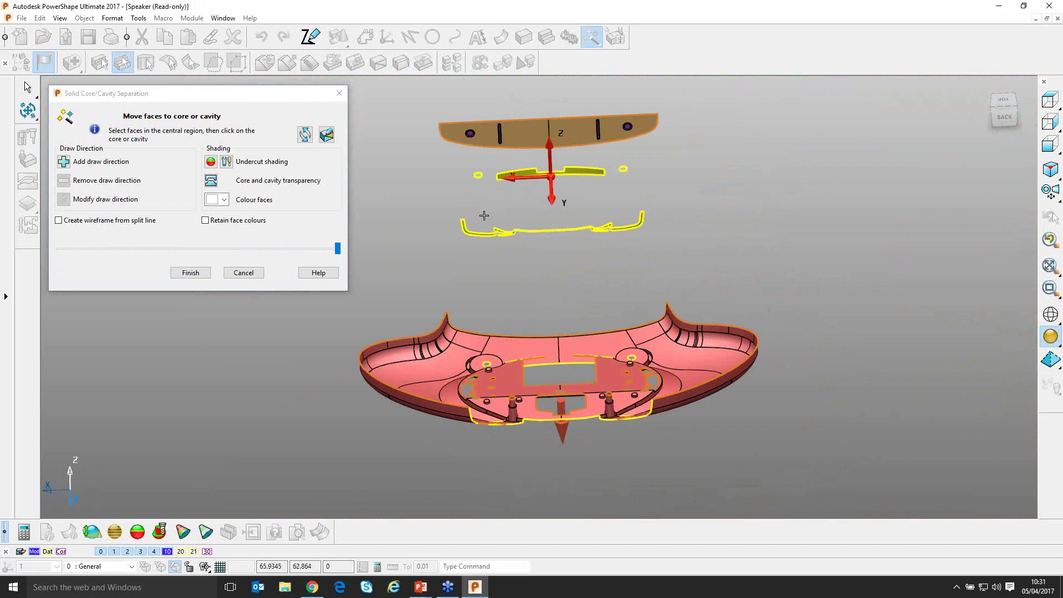
click(513, 337)
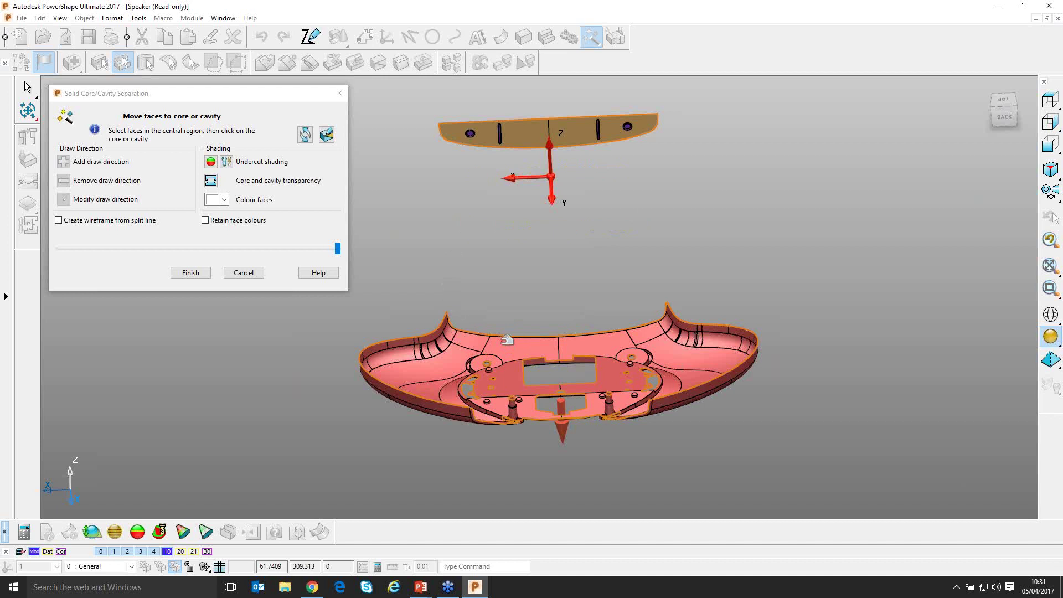
Select the back wall faces in the central region and move them to the red lower half
middle_drag(549, 343, 626, 342)
middle_drag(600, 245, 547, 253)
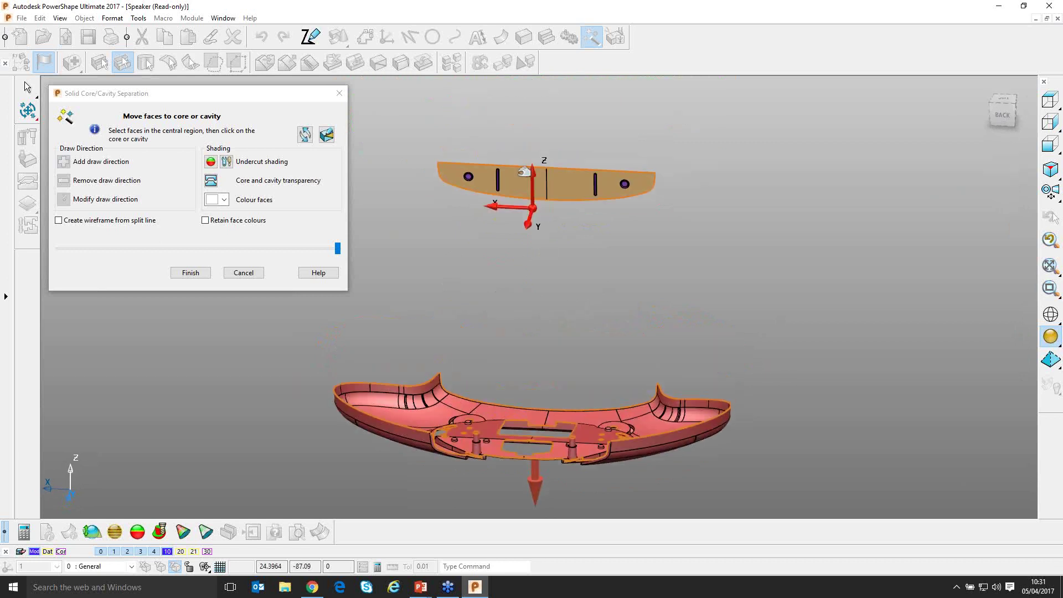
click(524, 172)
click(570, 181)
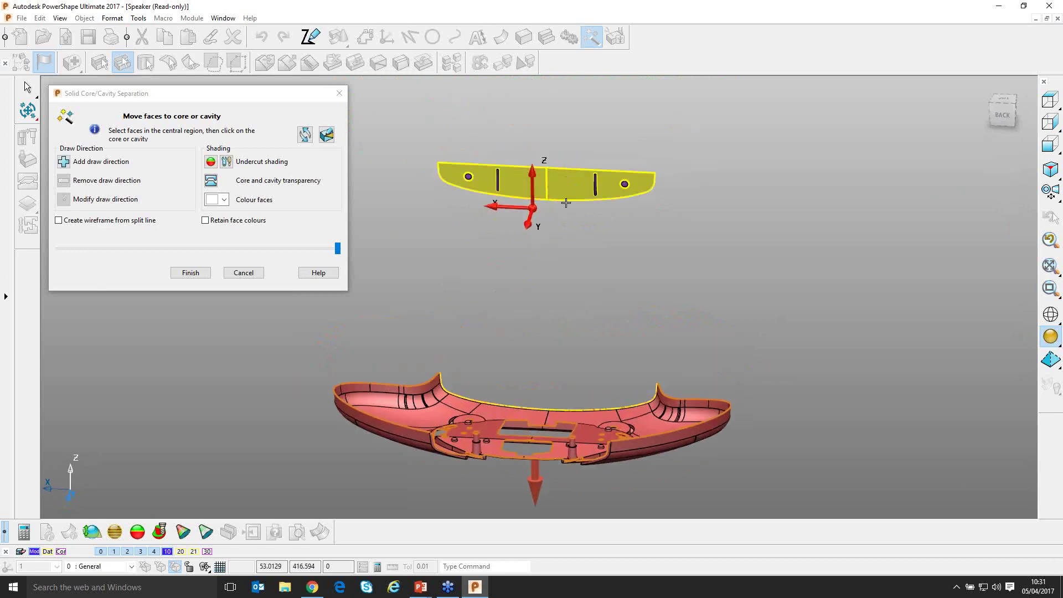
click(427, 408)
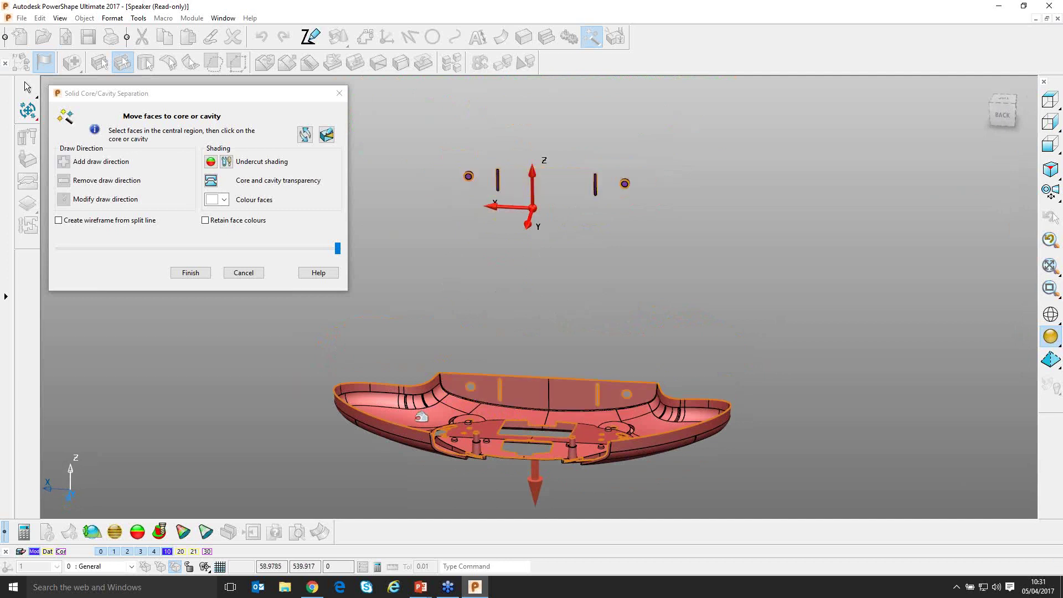
Close core and cavity together, reopen them slightly, and select the small step faces on the rim beside one boss
middle_drag(437, 384, 320, 361)
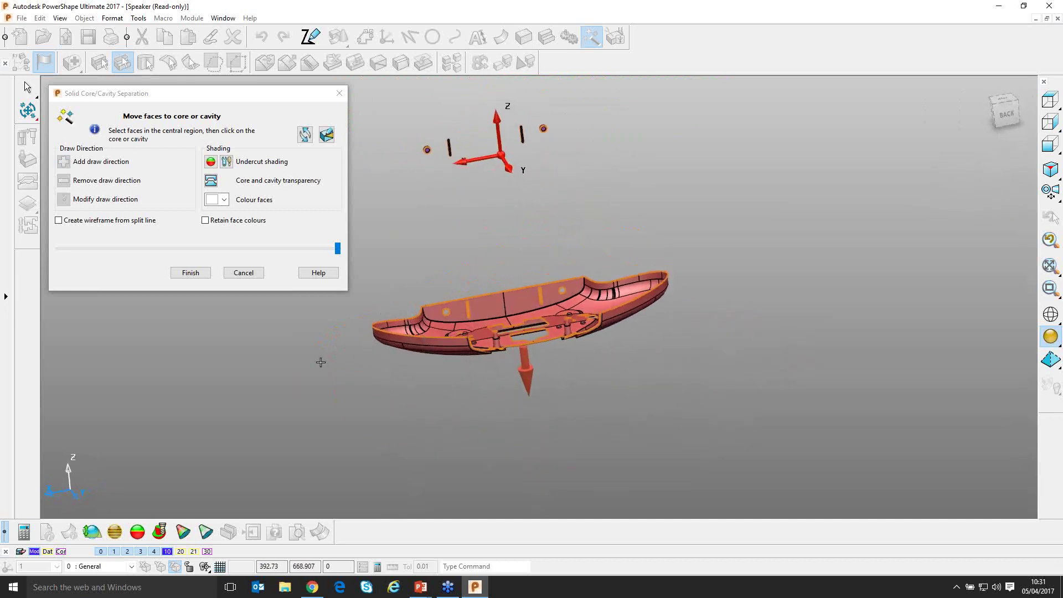
drag(337, 249, 46, 254)
ctrl+shift+middle_drag(519, 168, 618, 251)
middle_drag(523, 321, 582, 331)
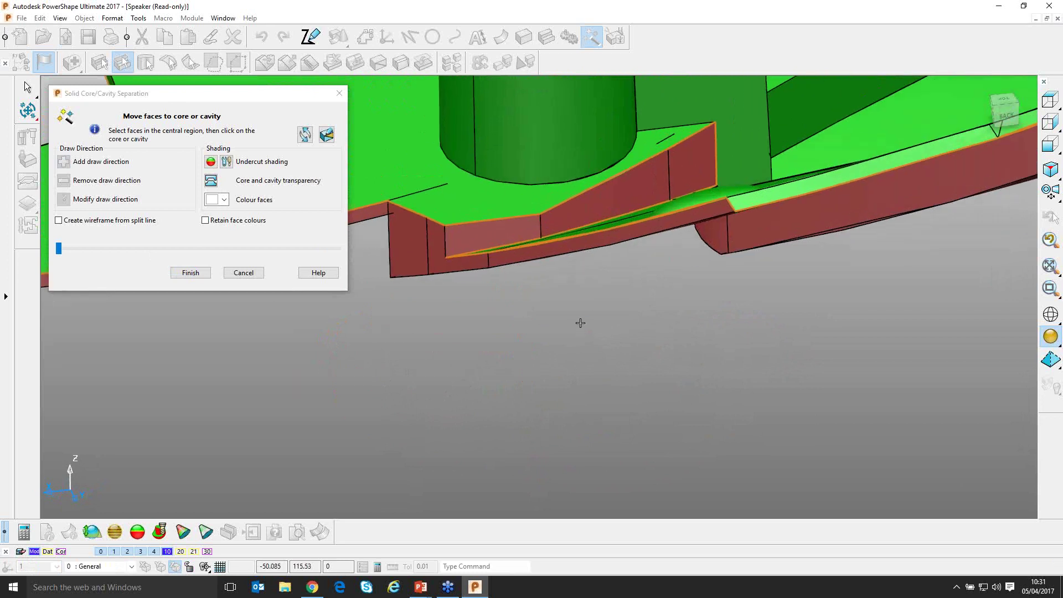
mouse_move(59, 247)
mouse_down()
mouse_move(69, 250)
mouse_move(58, 250)
mouse_up()
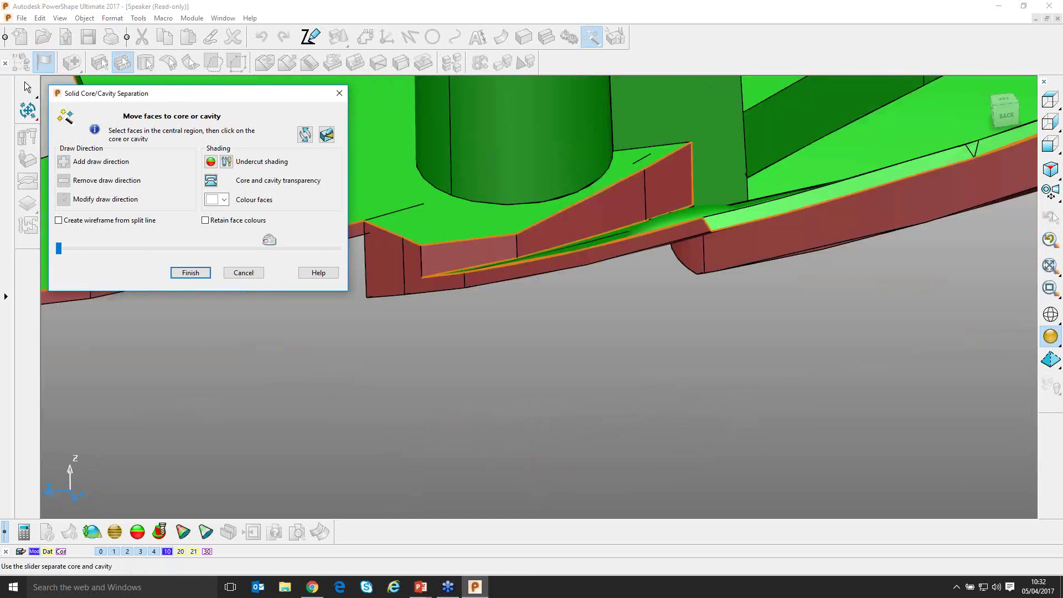
mouse_move(58, 249)
mouse_down()
mouse_move(108, 247)
mouse_move(78, 250)
mouse_up()
scroll(639, 245, down, 2)
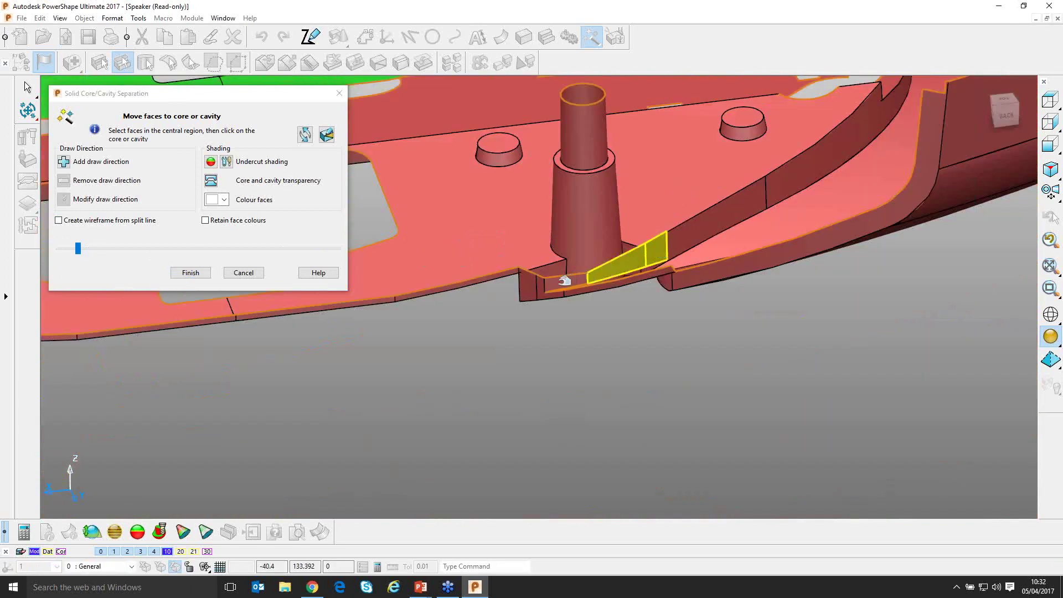
scroll(545, 288, down, 5)
middle_drag(542, 289, 637, 241)
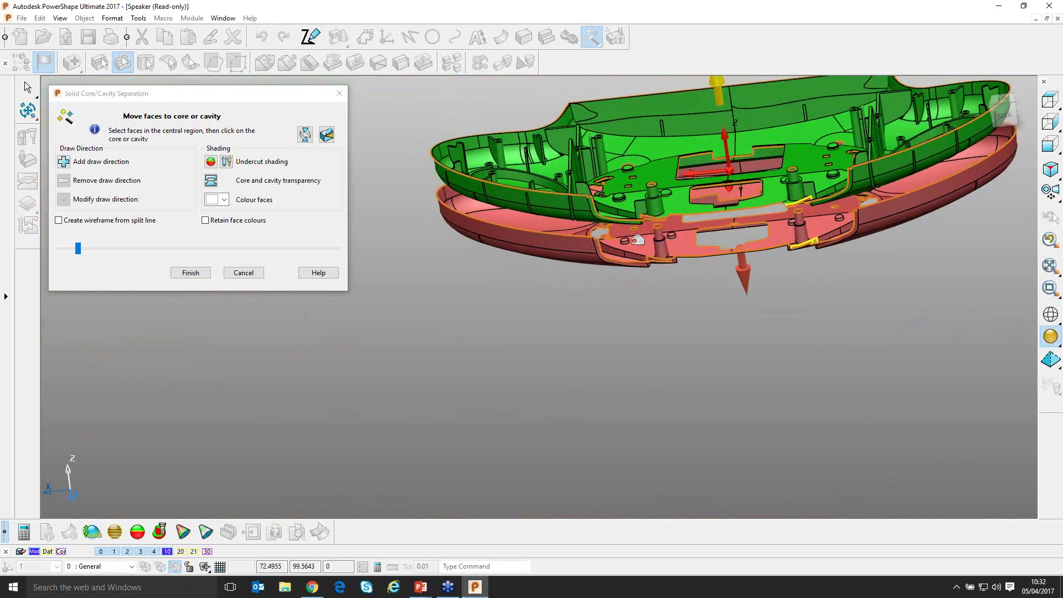
Add the matching step faces beside the opposite boss to the selection and move them all to the green half
scroll(661, 264, up, 7)
click(452, 284)
click(570, 301)
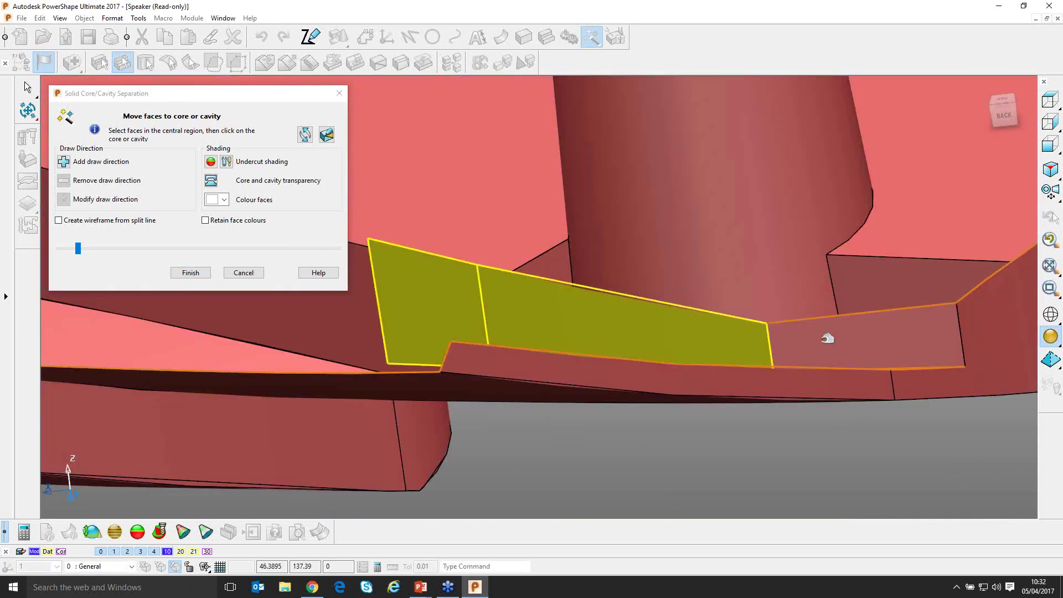
click(828, 337)
scroll(736, 237, down, 8)
shift+middle_drag(736, 237, 619, 271)
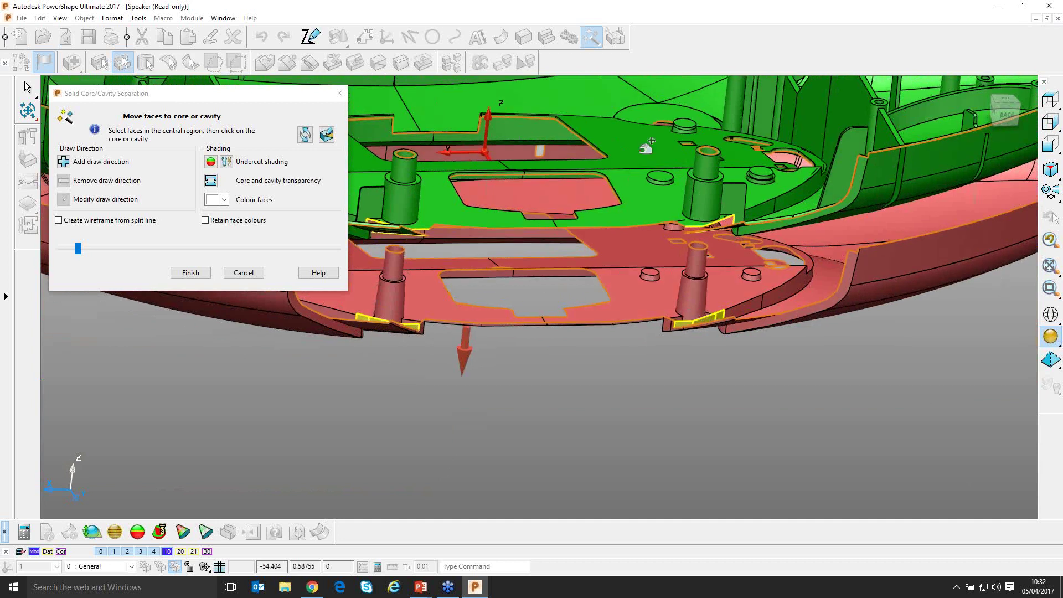
click(631, 127)
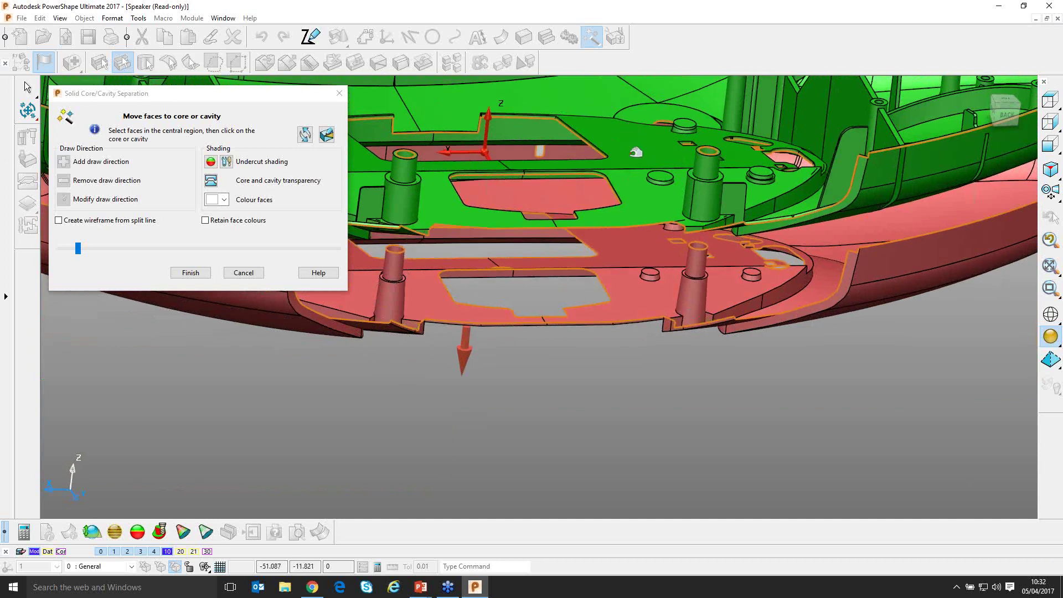
Close core and cavity together and examine the split line around the rim steps beside both bosses
drag(757, 268, 755, 268)
ctrl+middle_drag(686, 220, 647, 238)
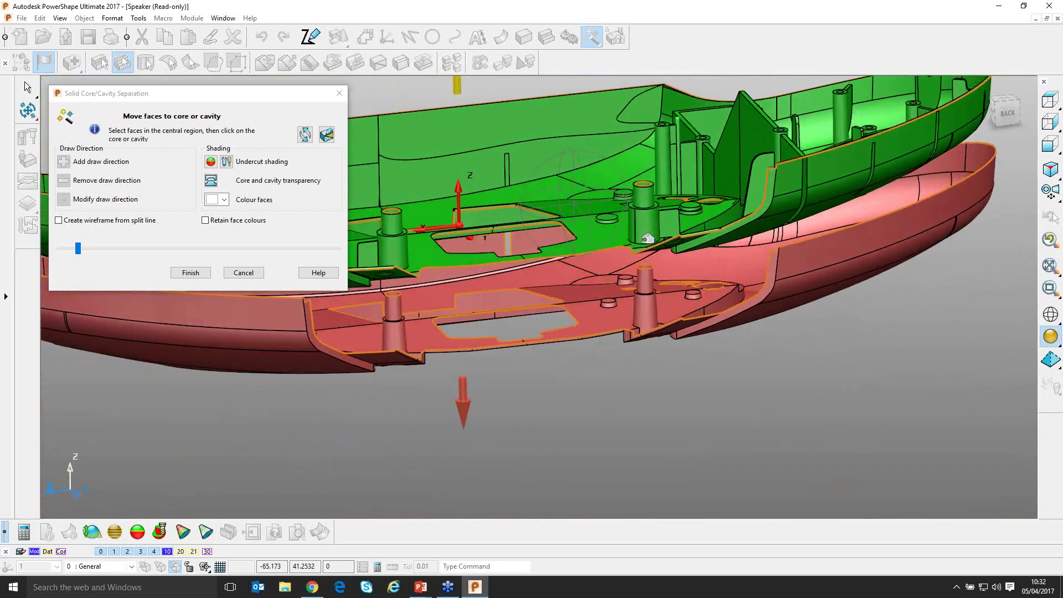
drag(78, 248, 59, 248)
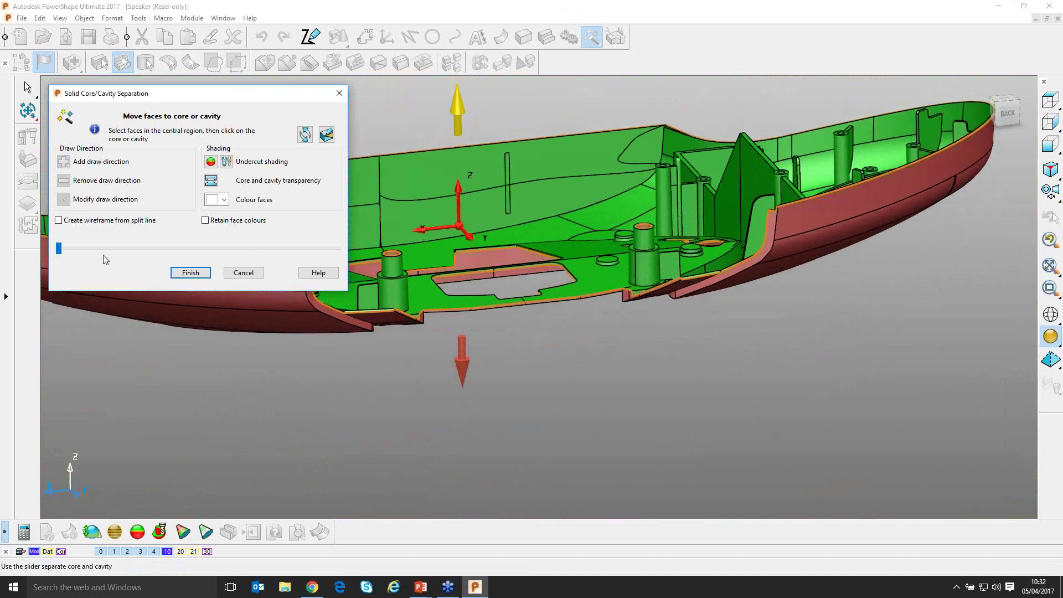
scroll(659, 332, up, 5)
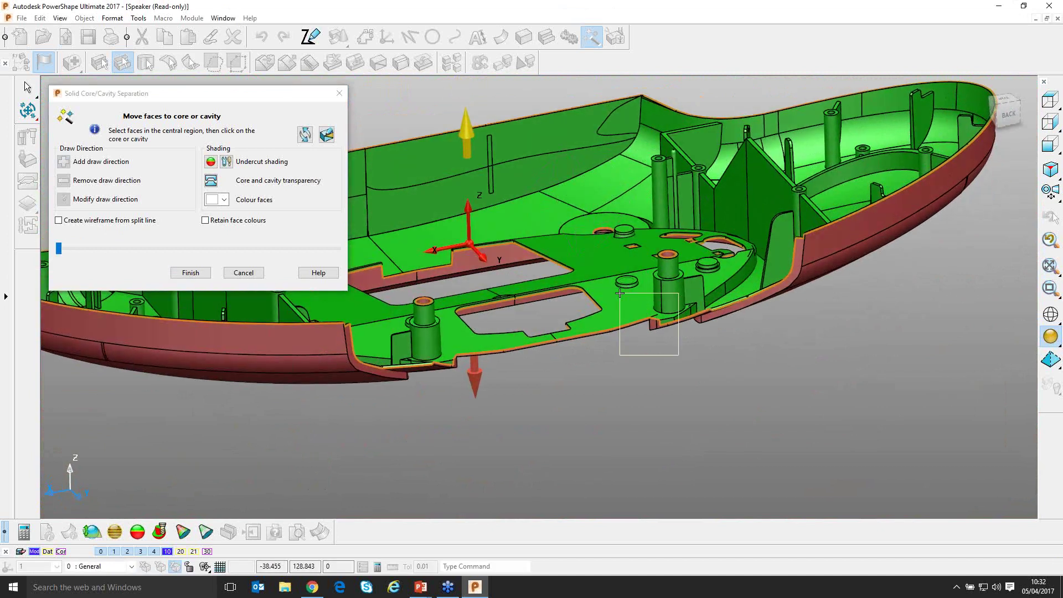
scroll(648, 364, up, 1)
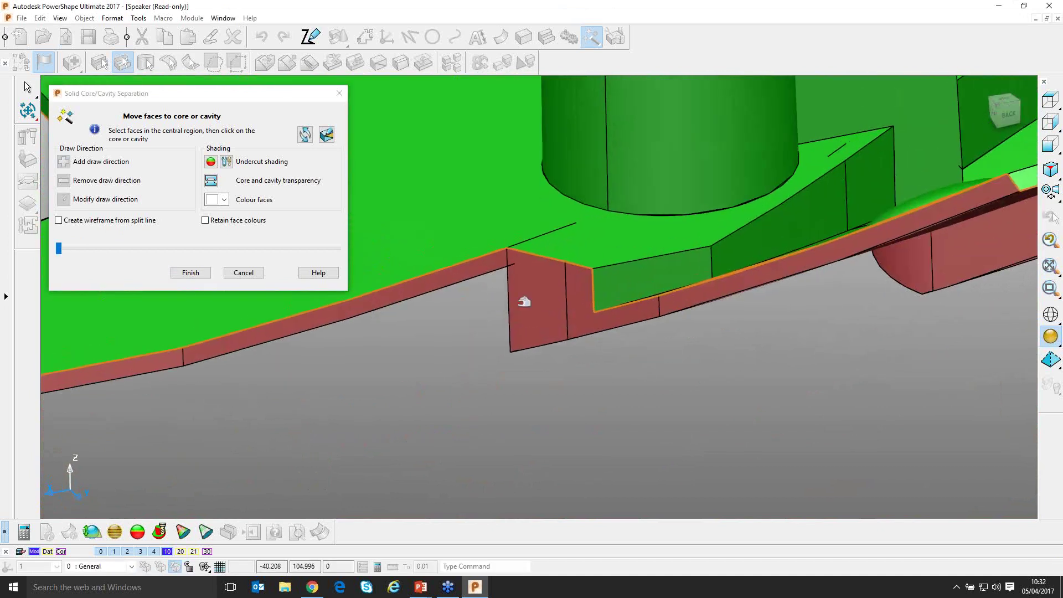
mouse_move(58, 249)
mouse_down()
mouse_move(71, 247)
mouse_move(60, 248)
mouse_up()
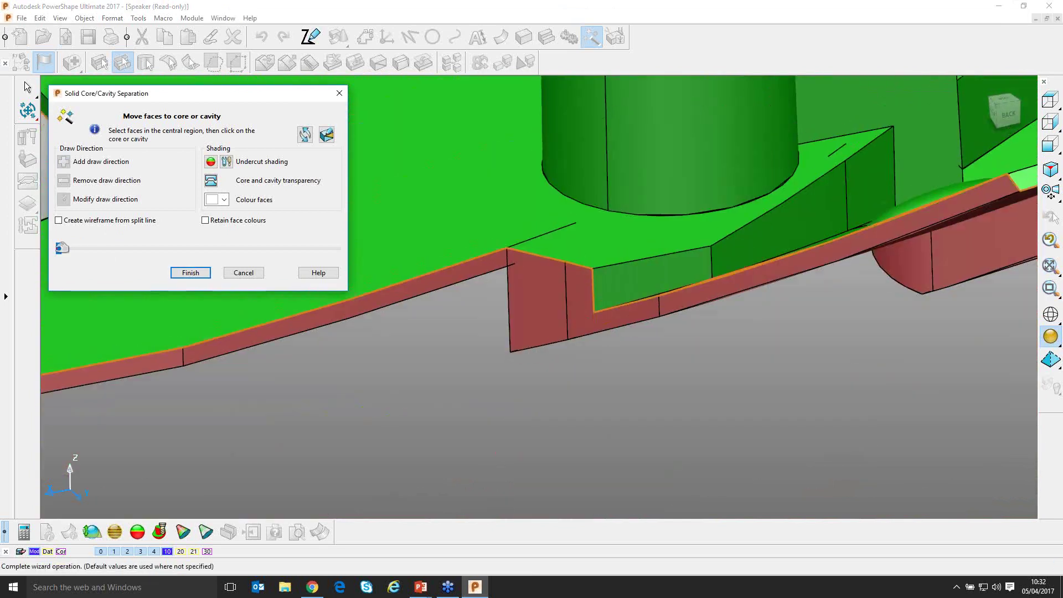
scroll(502, 259, down, 3)
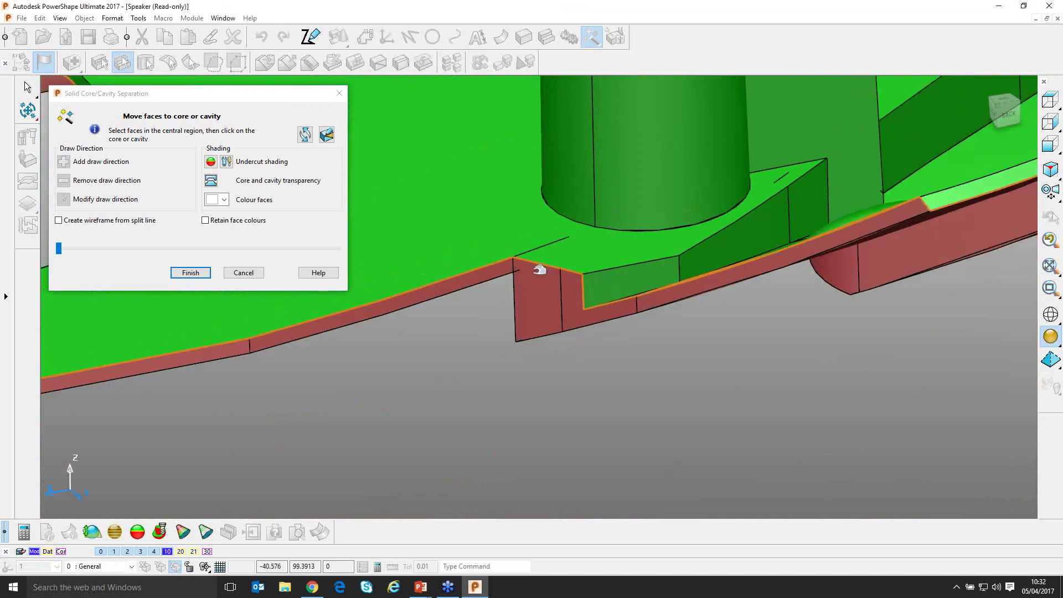
scroll(493, 266, down, 5)
middle_drag(493, 265, 464, 261)
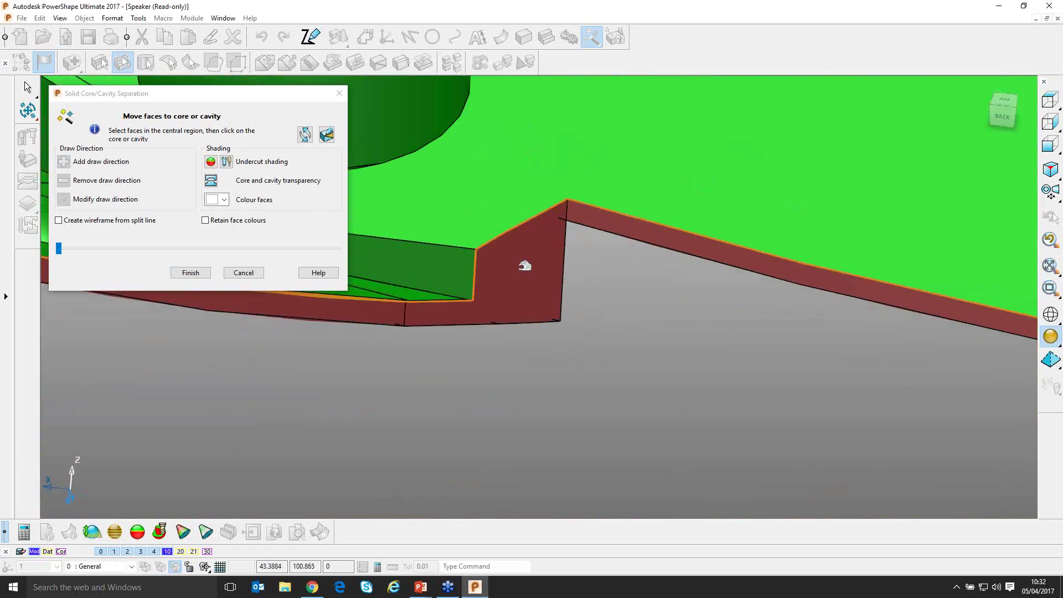
scroll(524, 266, up, 4)
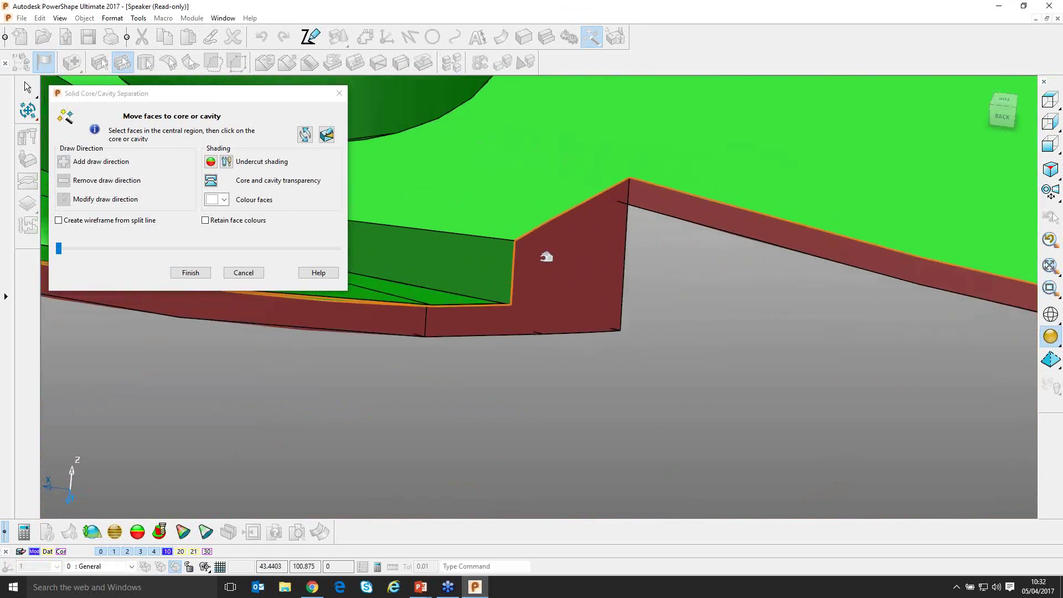
Switch the core/cavity separation to splitting faces and clear the speaker solid's selection at the rim step
click(328, 135)
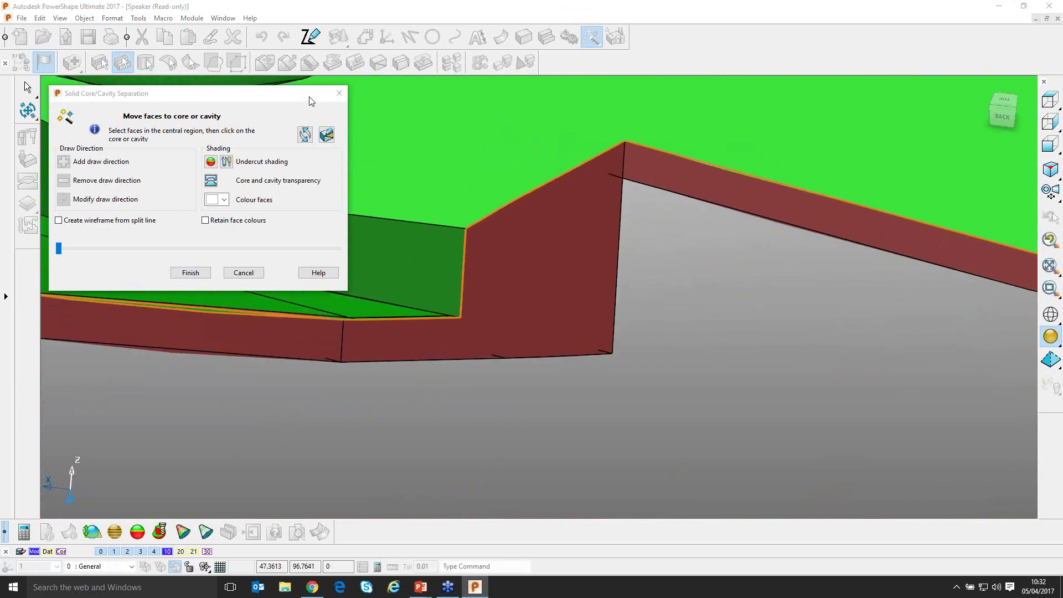
click(327, 135)
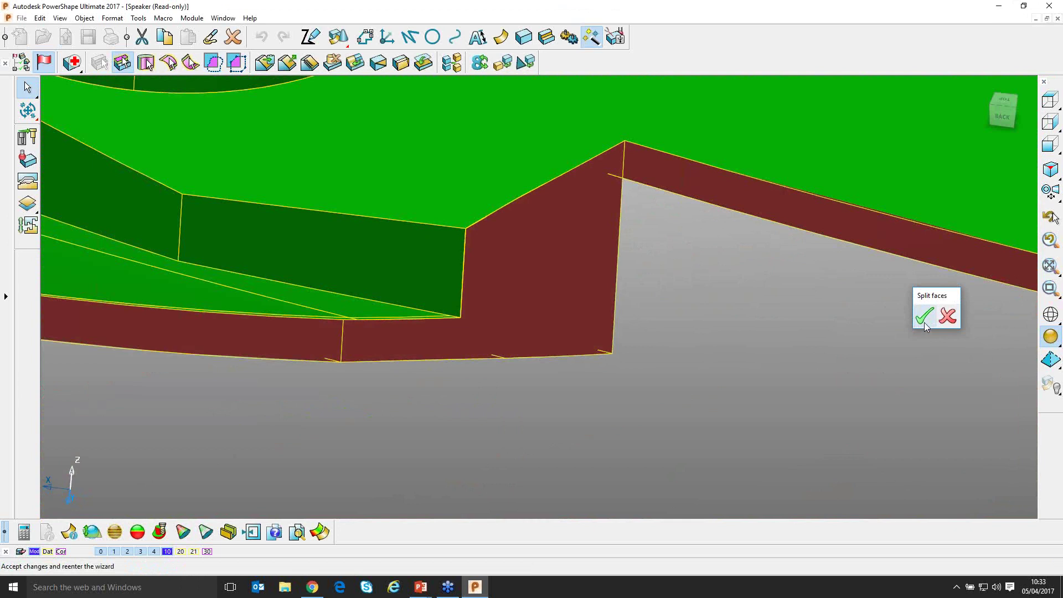
click(483, 314)
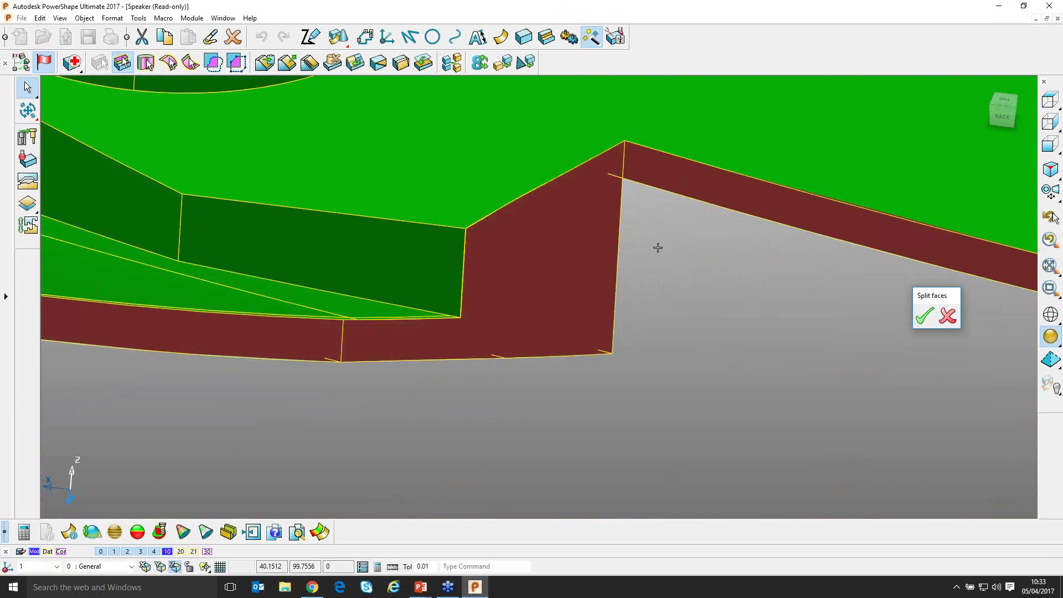
scroll(682, 238, down, 2)
middle_drag(678, 244, 611, 283)
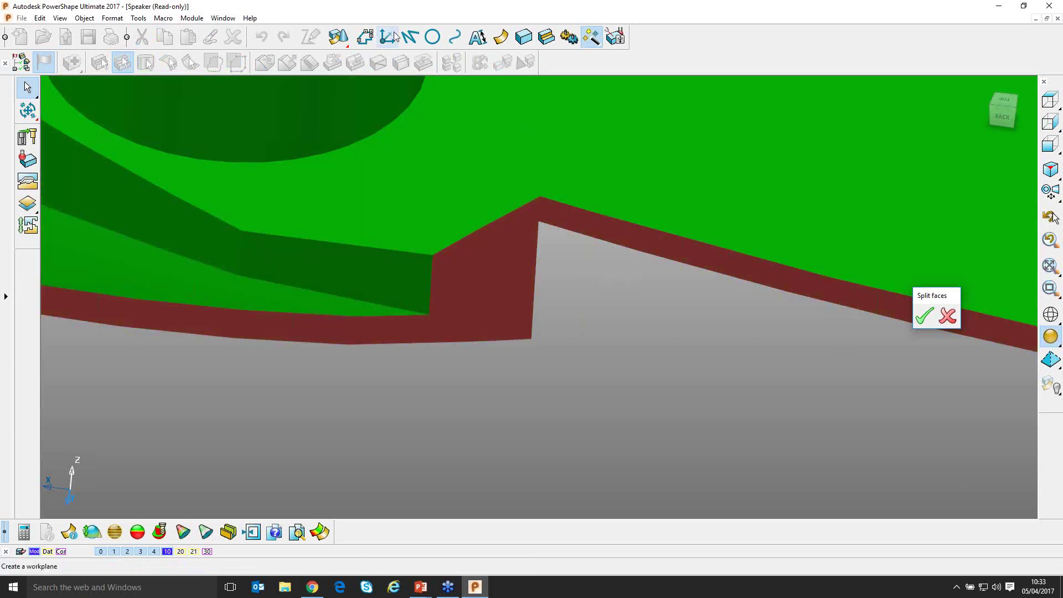
Draw a single diagonal line across the rim step face, from its lower inner corner to its top corner
click(404, 42)
click(23, 132)
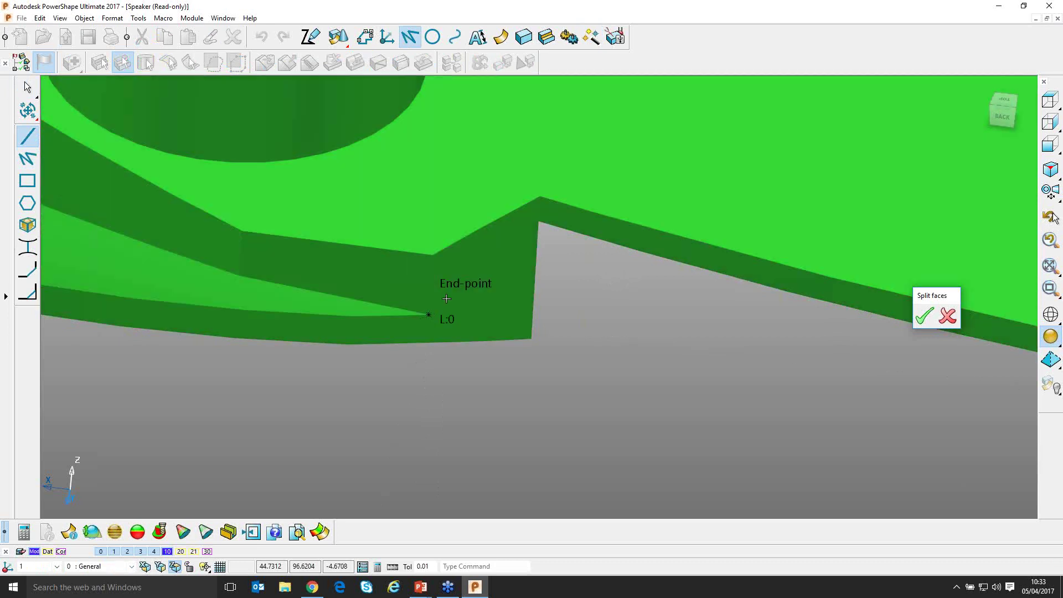
click(542, 199)
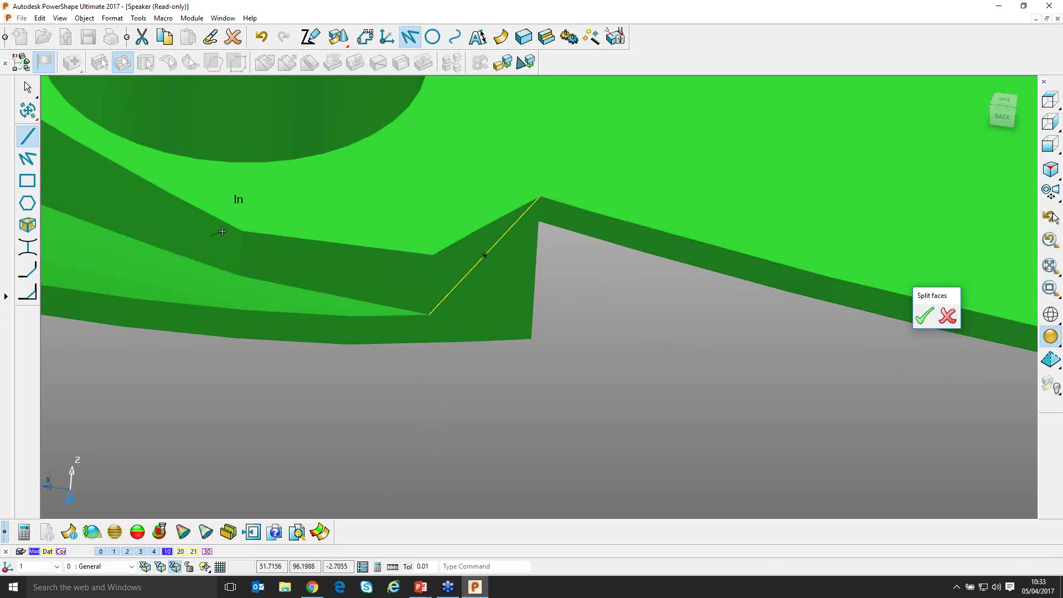
mouse_move(28, 88)
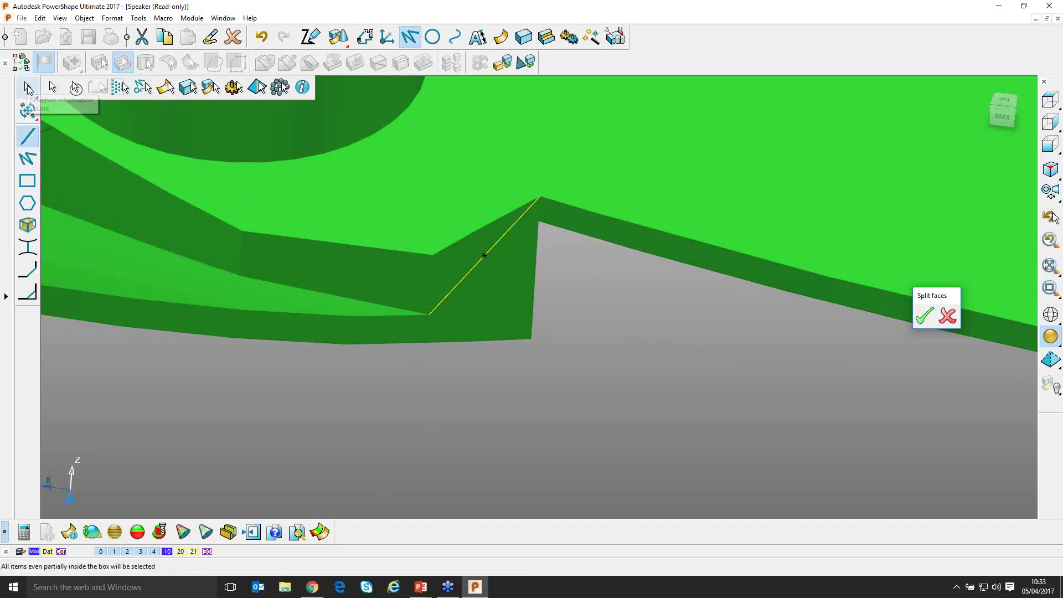
click(28, 89)
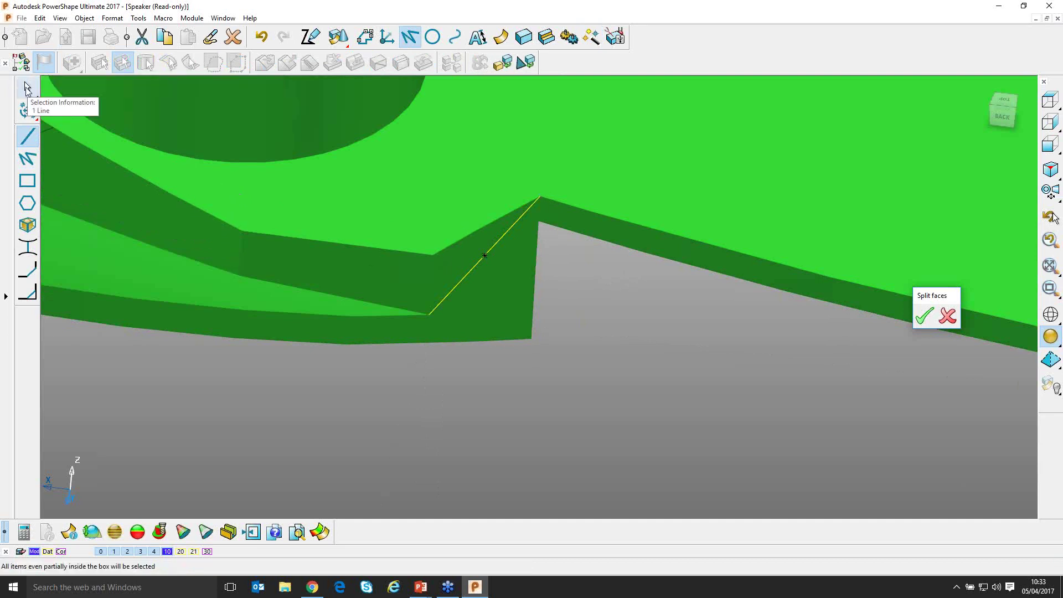
Select the rim step face and divide it along the diagonal line with Divide Faces
click(479, 299)
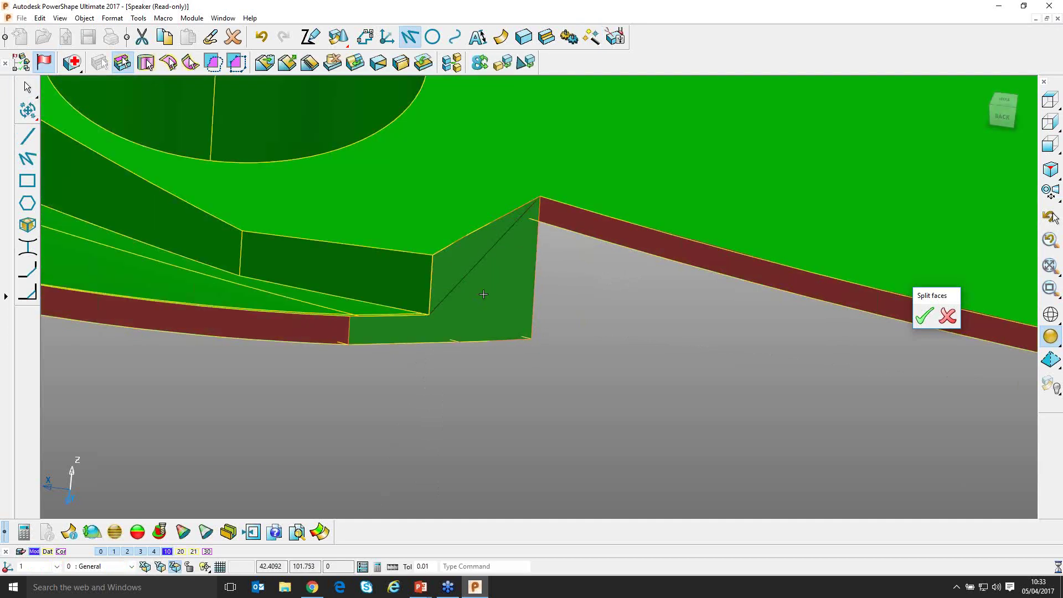
click(483, 294)
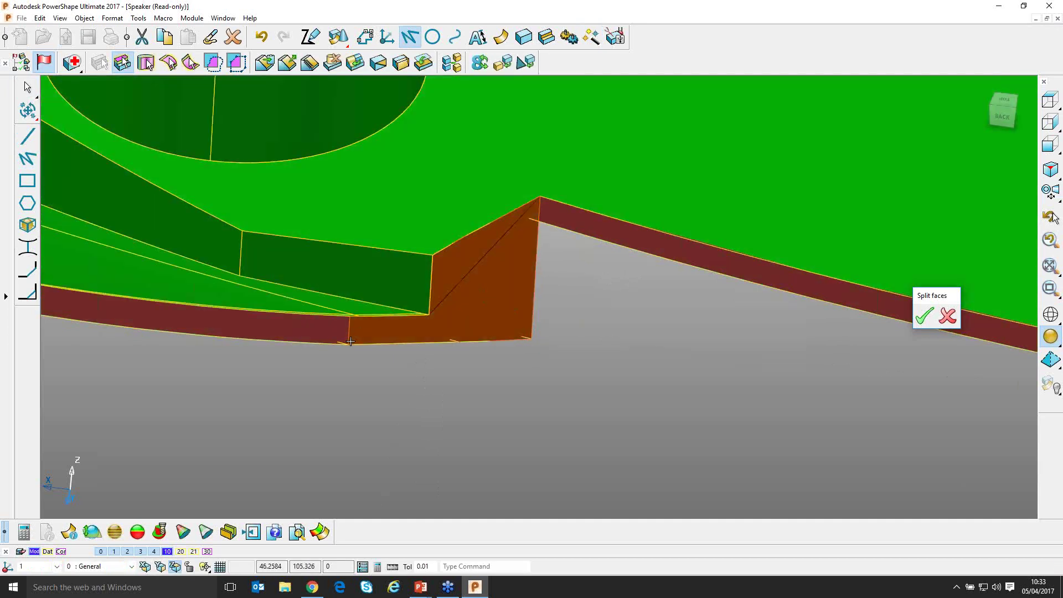
click(380, 67)
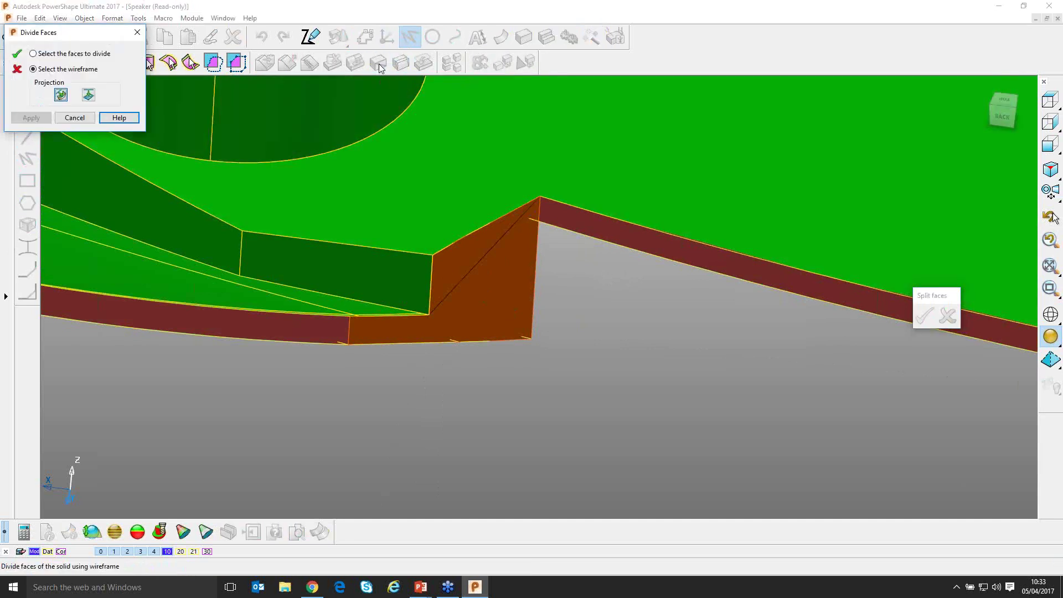
click(61, 95)
click(486, 254)
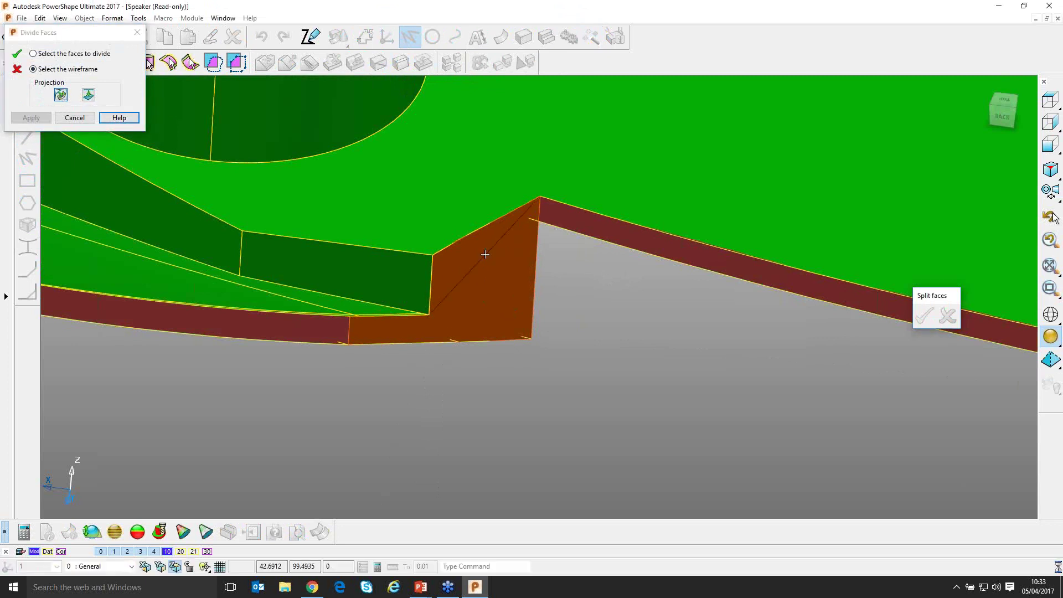
click(31, 118)
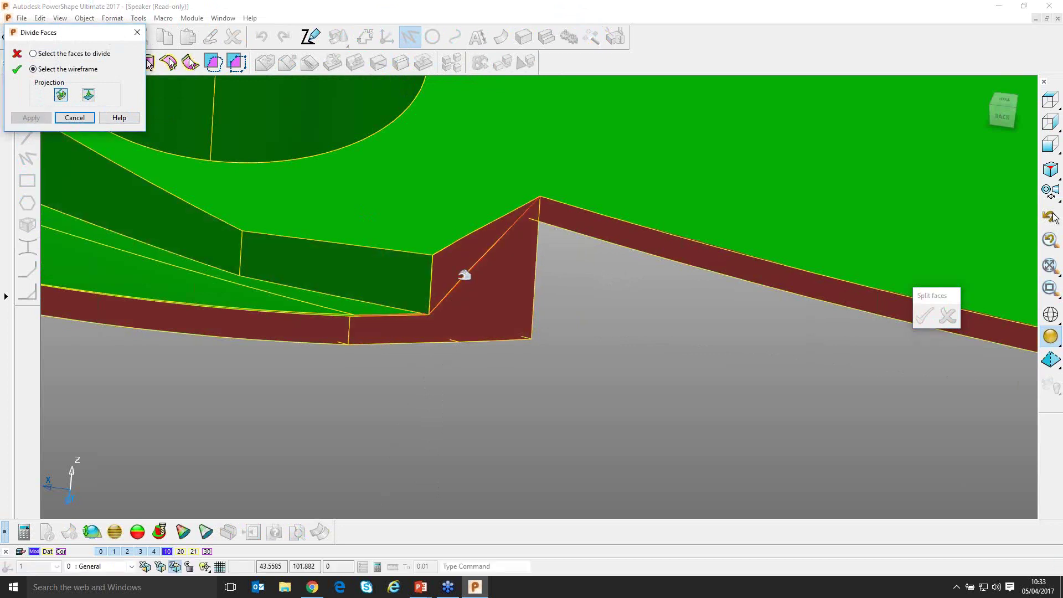
Close Divide Faces and delete the diagonal construction line from the divided rim step
scroll(439, 323, up, 5)
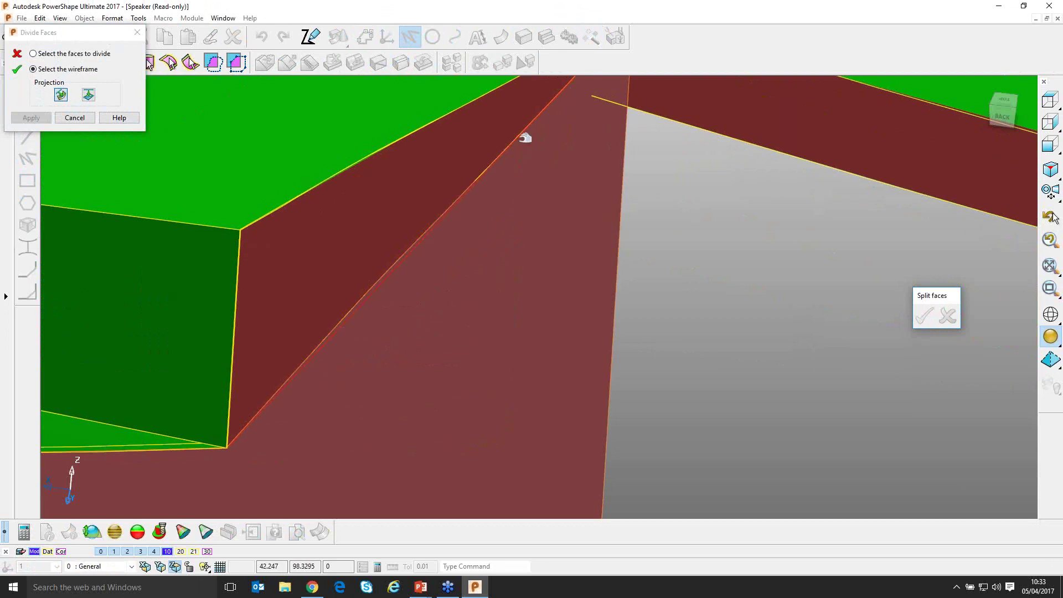
scroll(558, 113, down, 6)
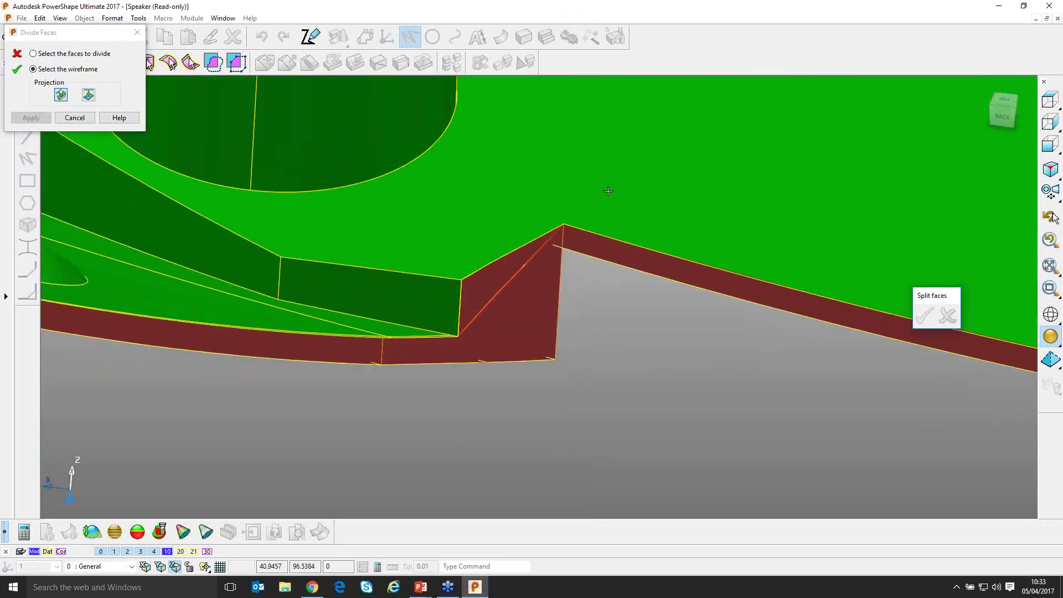
click(81, 118)
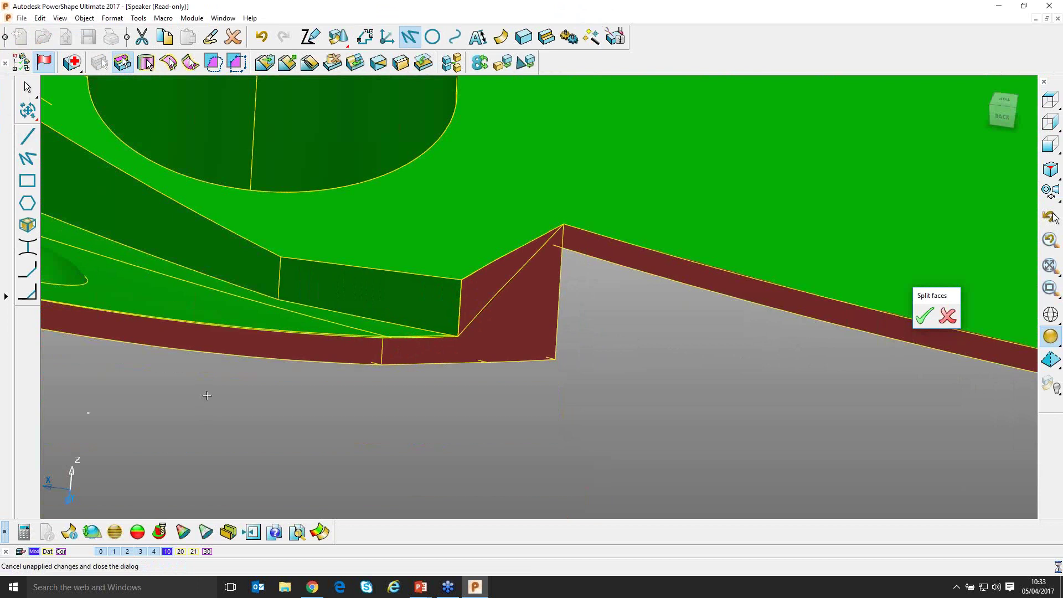
click(509, 279)
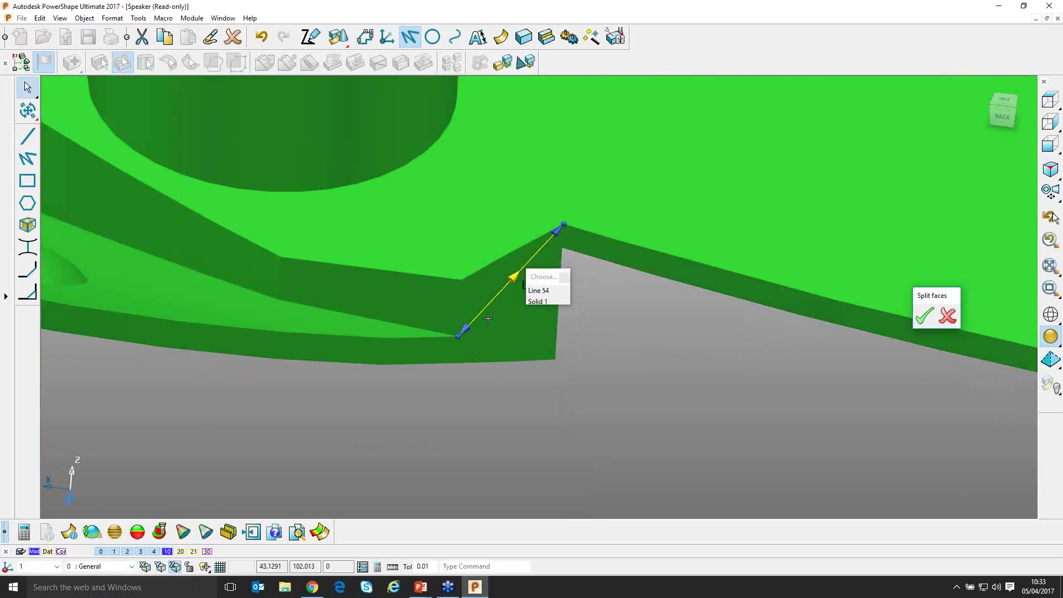
key(Delete)
Draw a single diagonal line across the opposite boss's rim step, from its lower inner corner to its top corner
scroll(455, 195, down, 8)
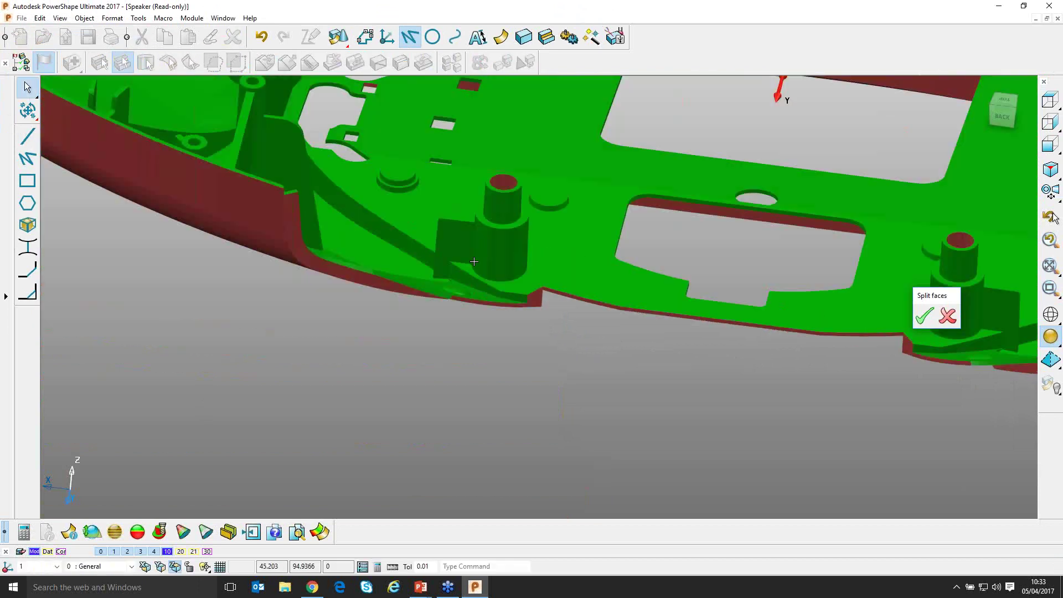
shift+middle_drag(479, 261, 171, 232)
mouse_move(327, 291)
middle_down()
mouse_move(337, 308)
mouse_move(437, 354)
mouse_move(564, 352)
mouse_move(558, 365)
middle_up()
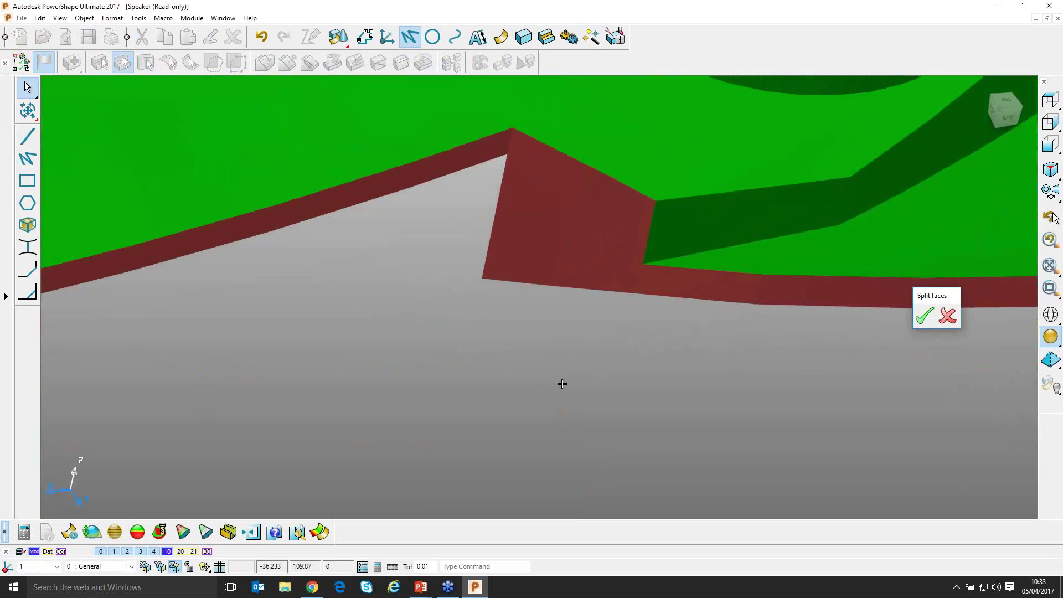
click(517, 208)
middle_drag(518, 209, 475, 188)
click(382, 220)
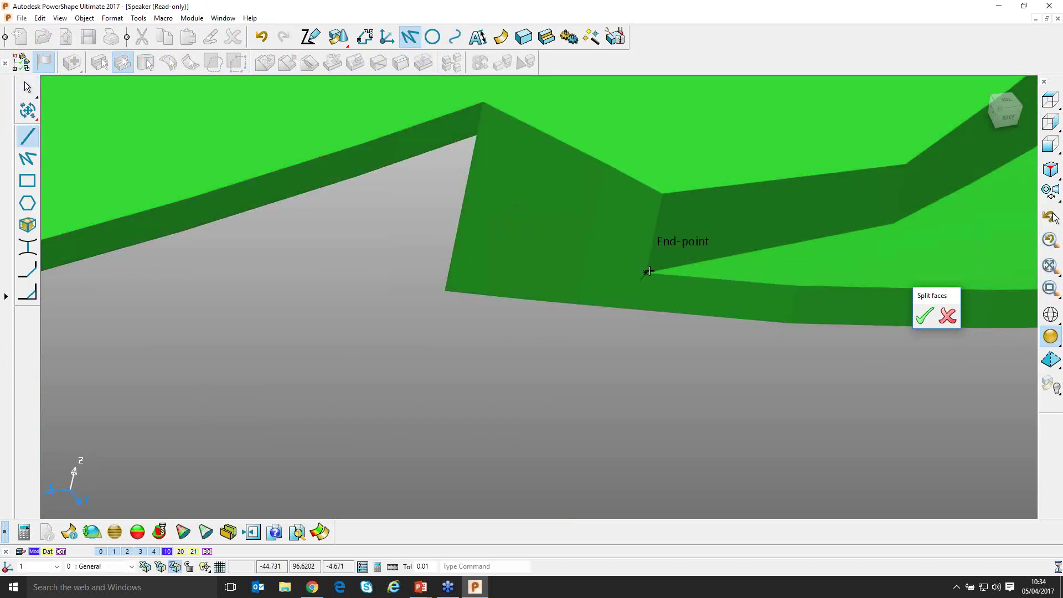
click(649, 271)
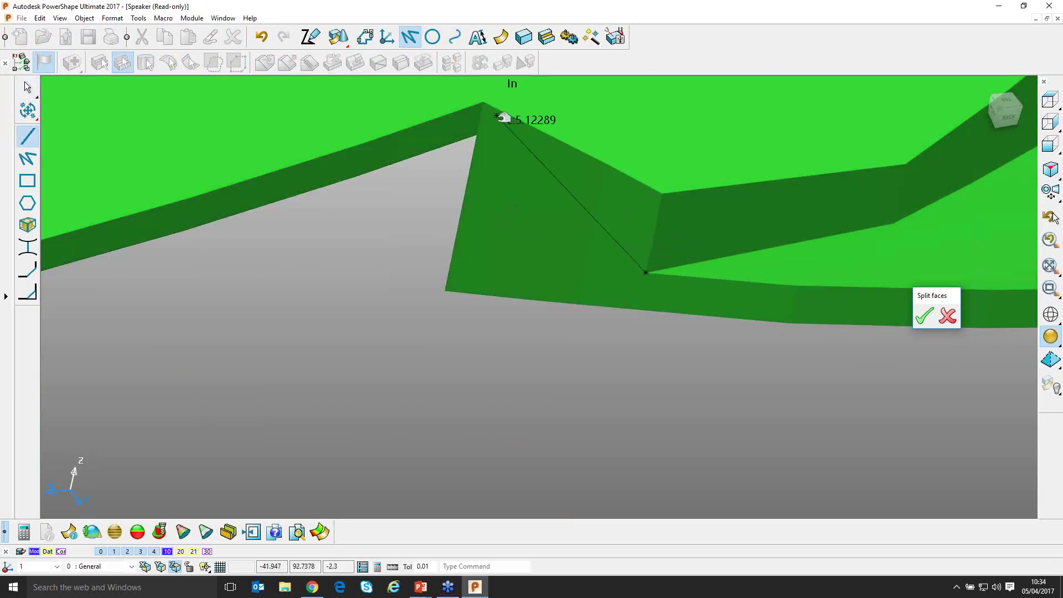
click(487, 103)
click(37, 93)
Divide both adjoining faces of the opposite rim step along the diagonal line with Divide Faces
click(487, 226)
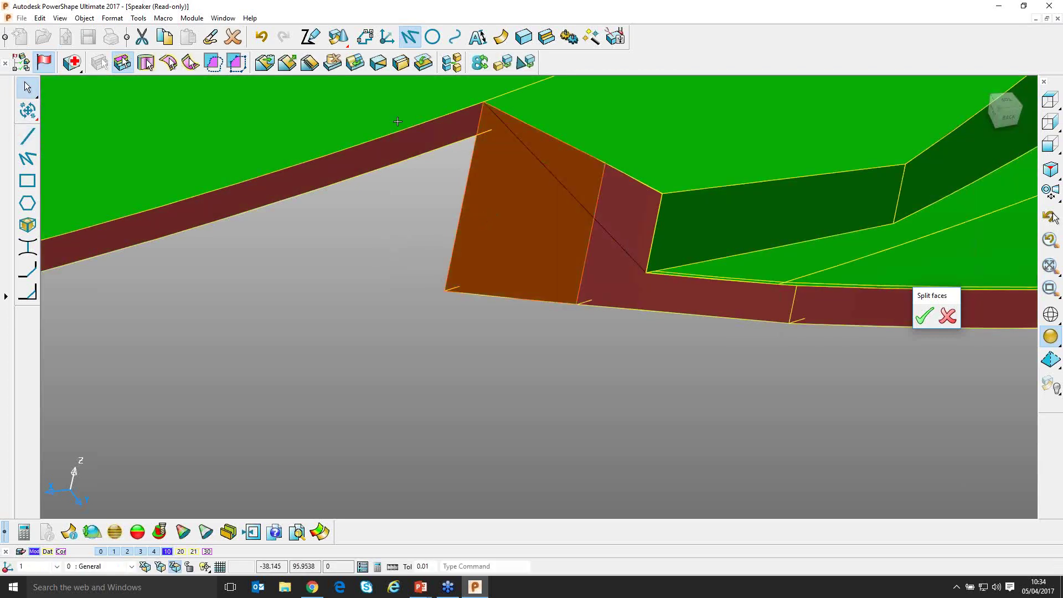
click(379, 63)
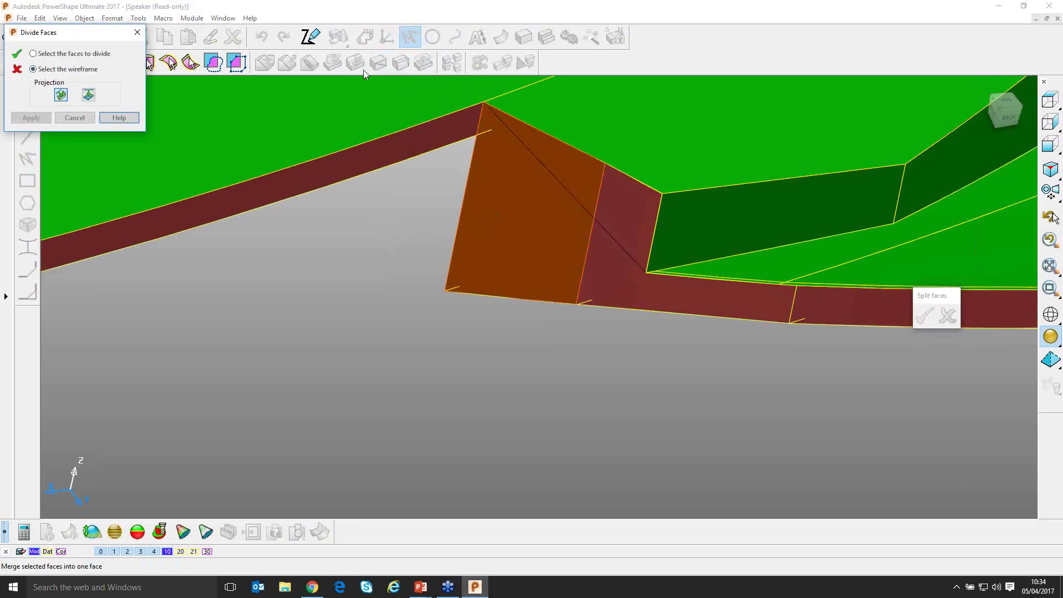
click(564, 181)
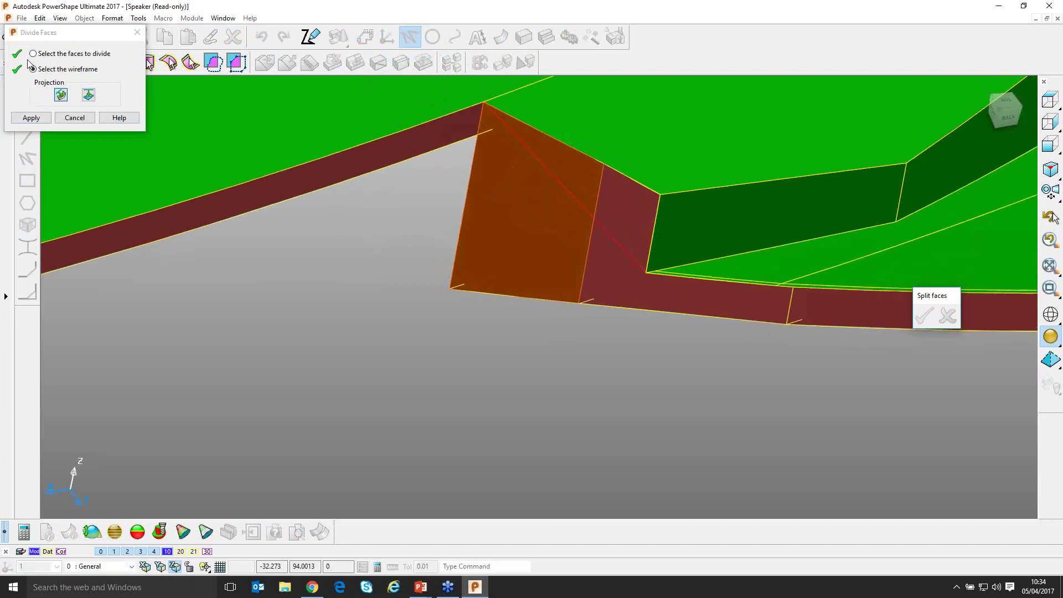
click(28, 120)
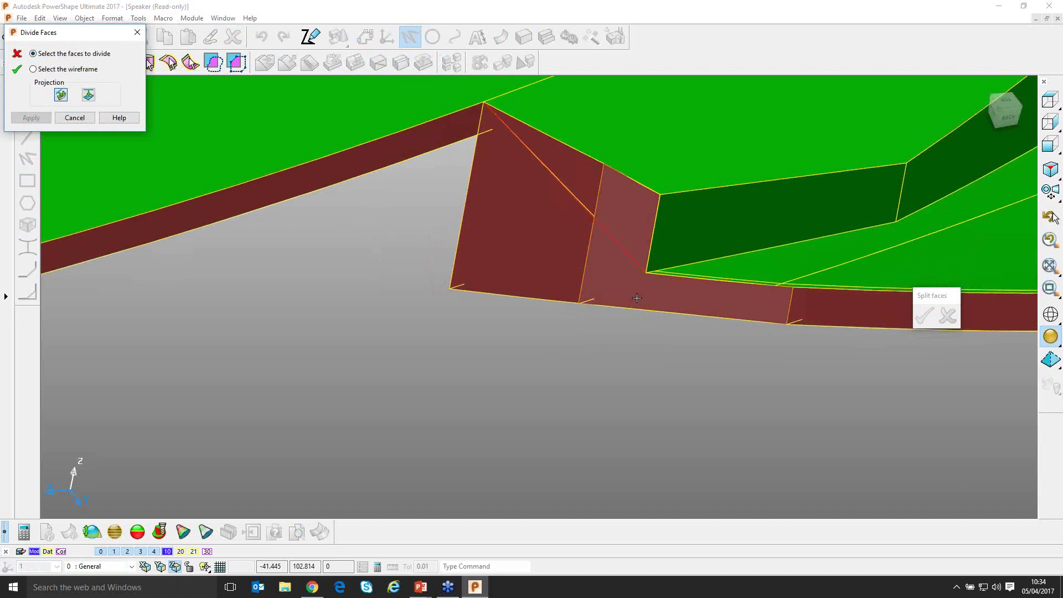
click(623, 287)
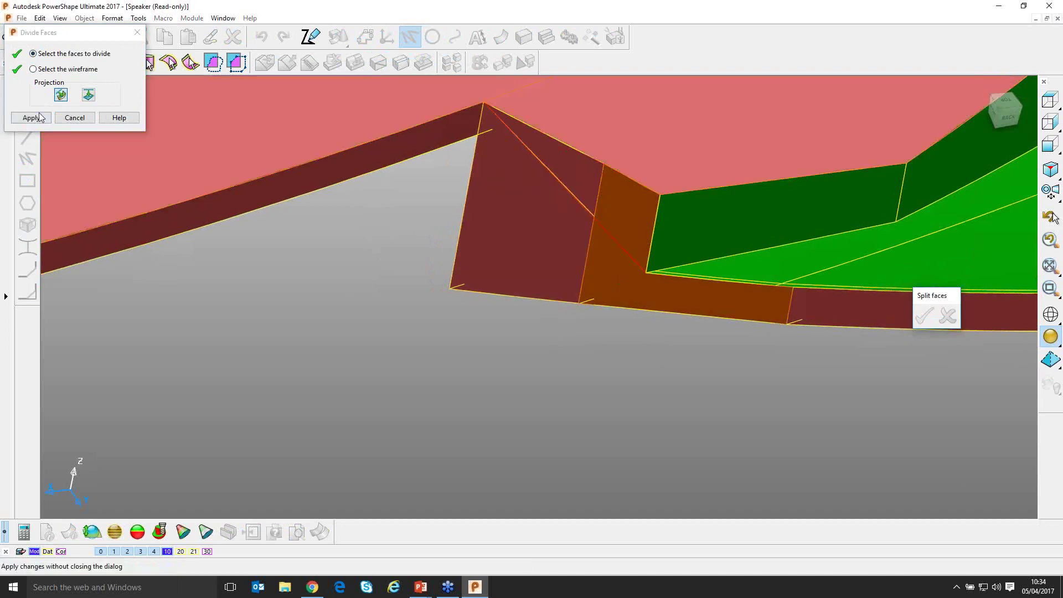
click(31, 119)
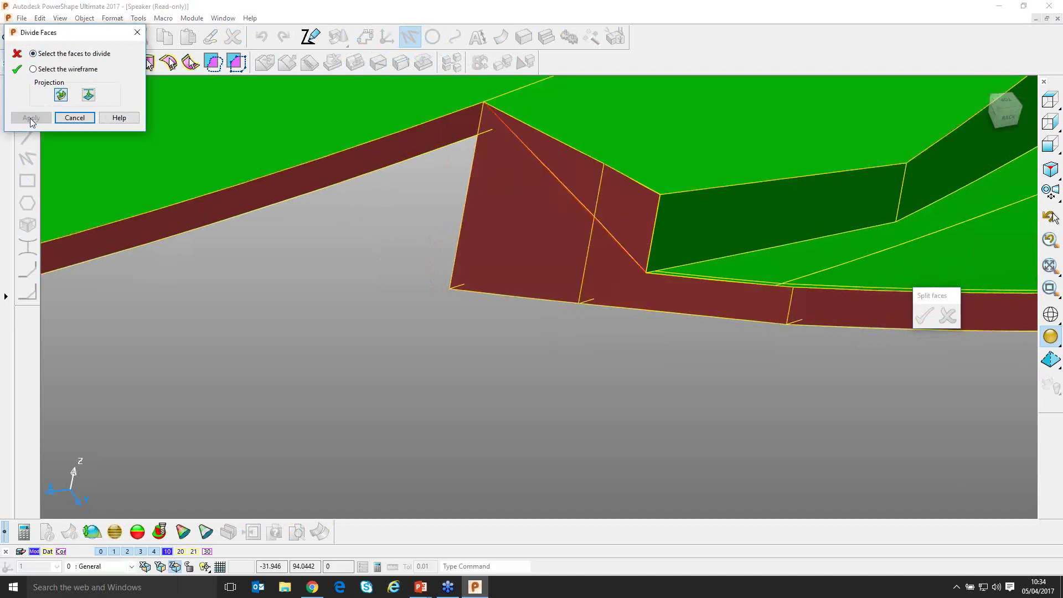
click(78, 119)
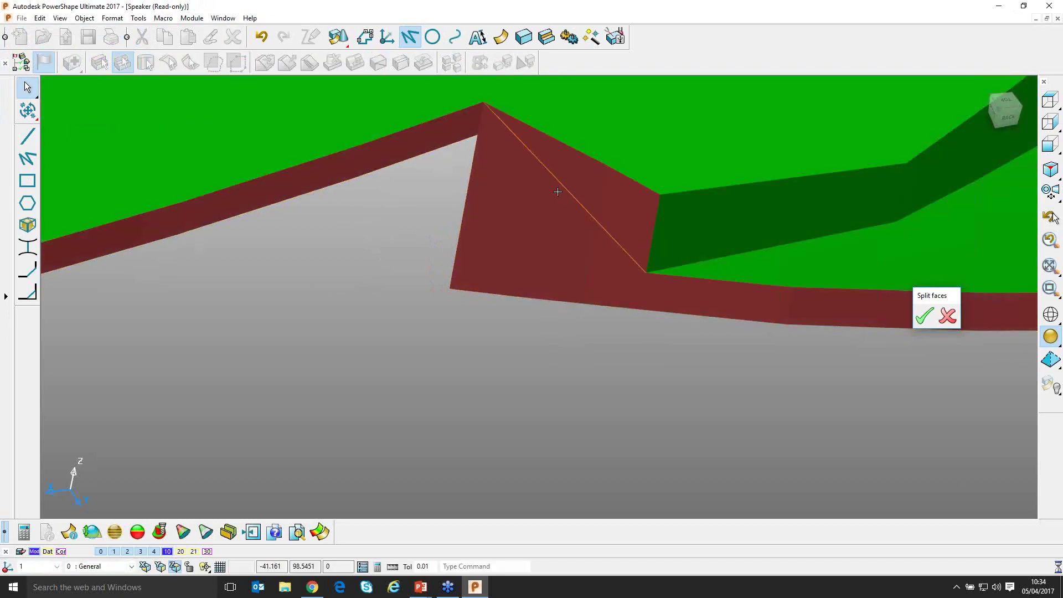
Delete the diagonal construction line and accept the split faces to return to the core/cavity separation
click(560, 184)
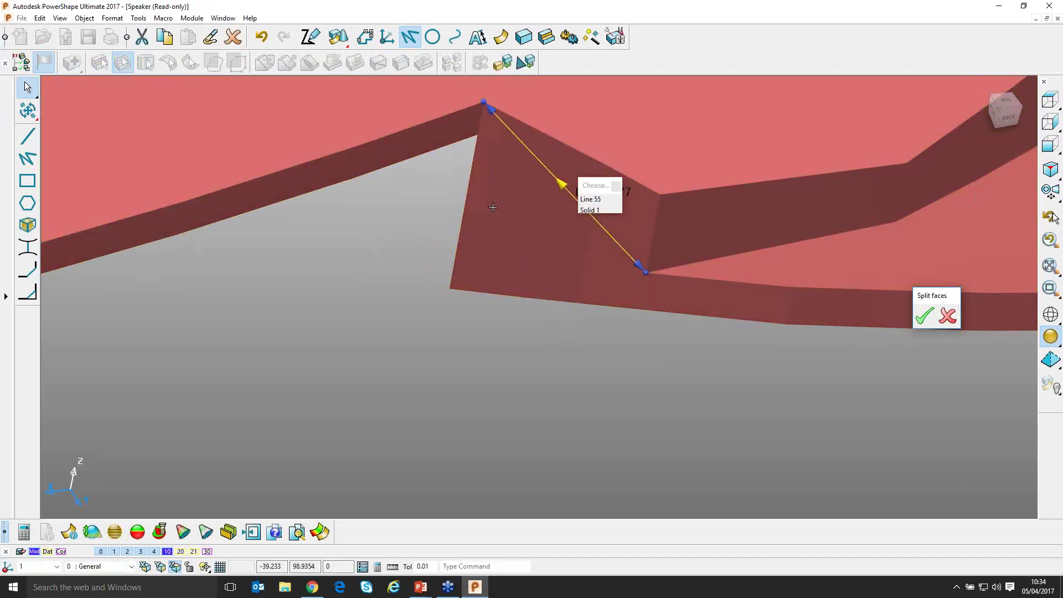
key(Delete)
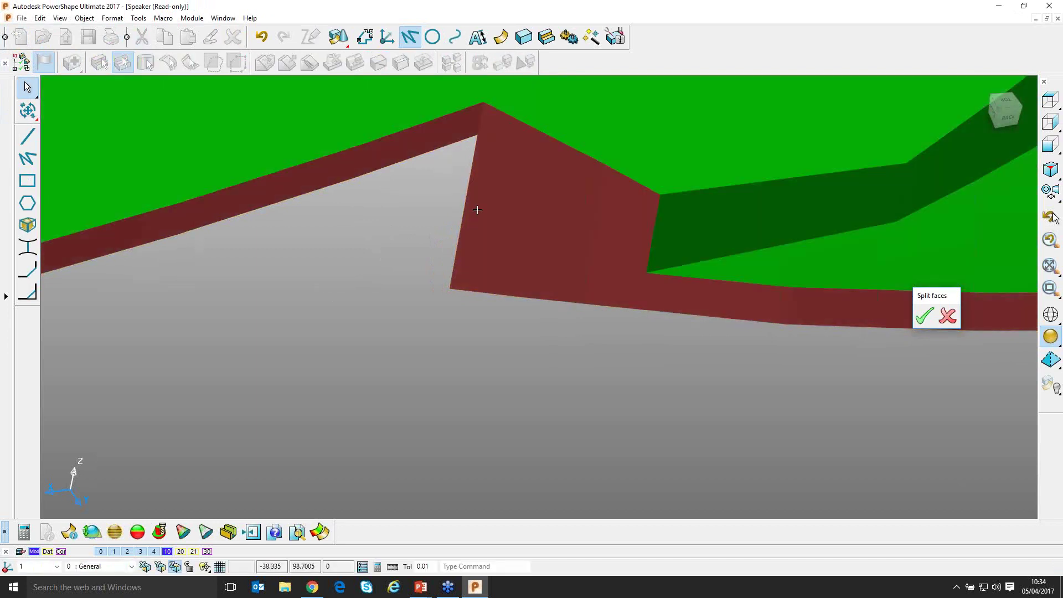
scroll(447, 251, down, 5)
shift+middle_drag(410, 268, 524, 244)
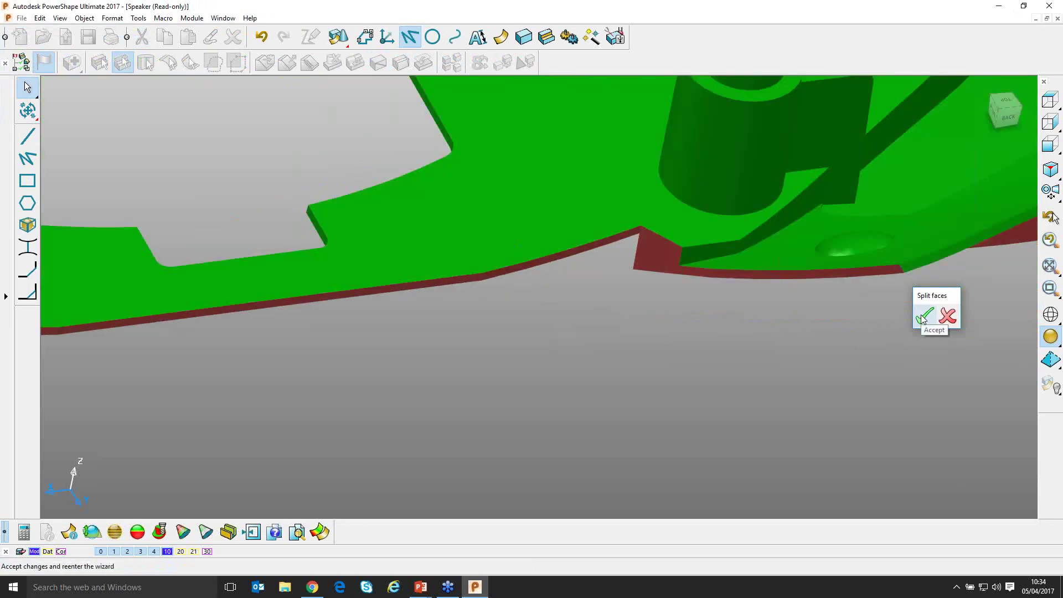
click(924, 316)
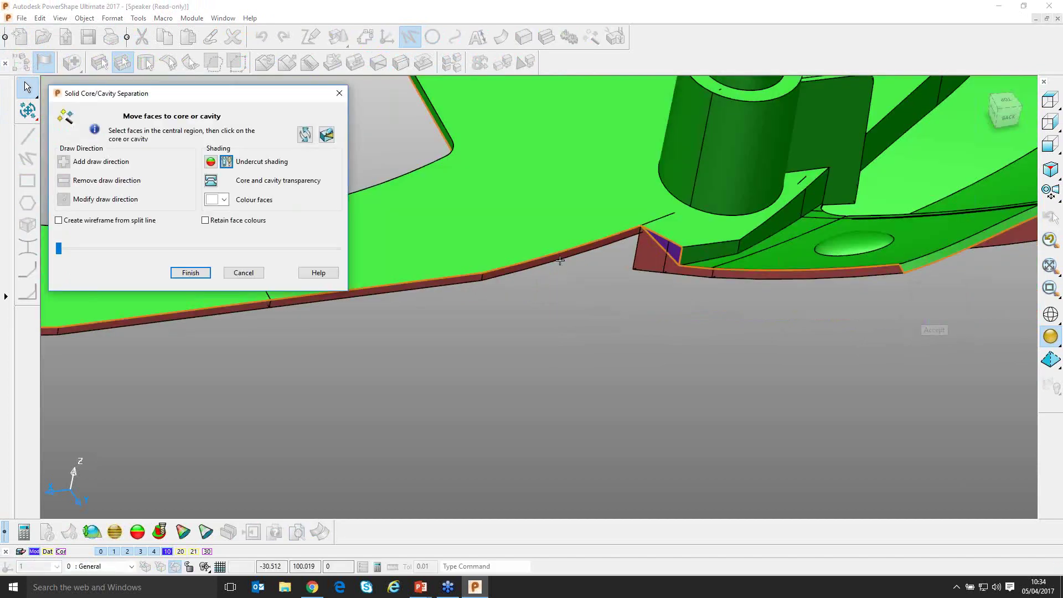
Separate core and cavity slightly and move the triangular central faces of the newly divided rim step to the core
middle_drag(523, 211, 622, 288)
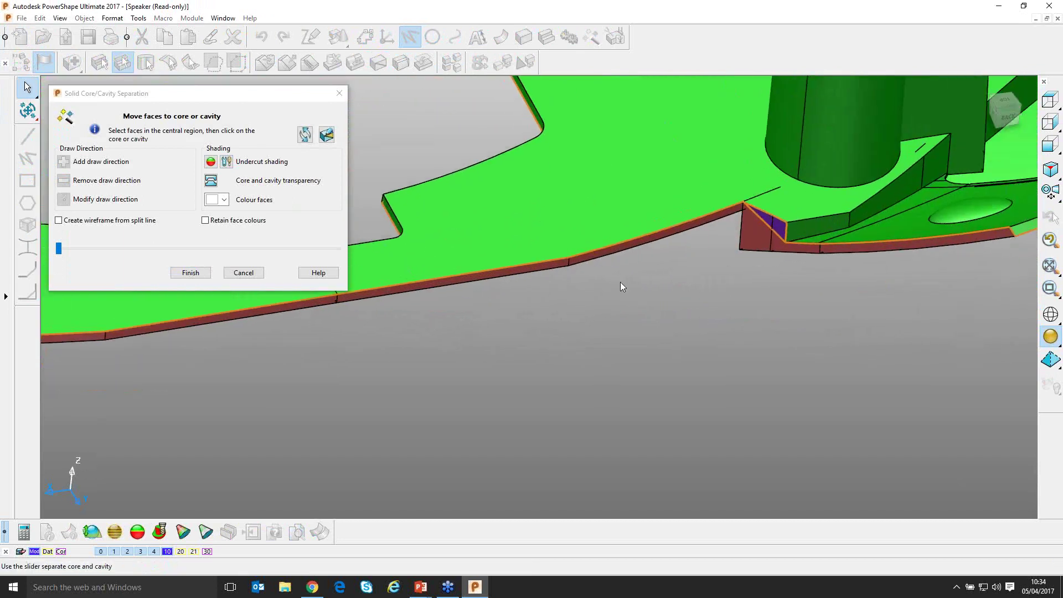
drag(61, 249, 80, 248)
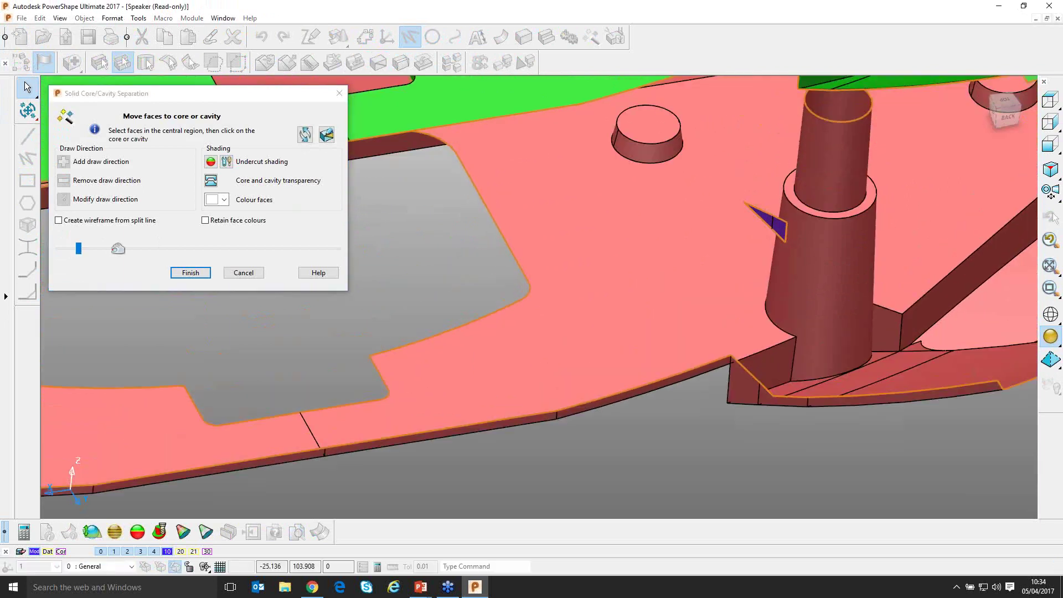
shift+middle_drag(758, 269, 514, 309)
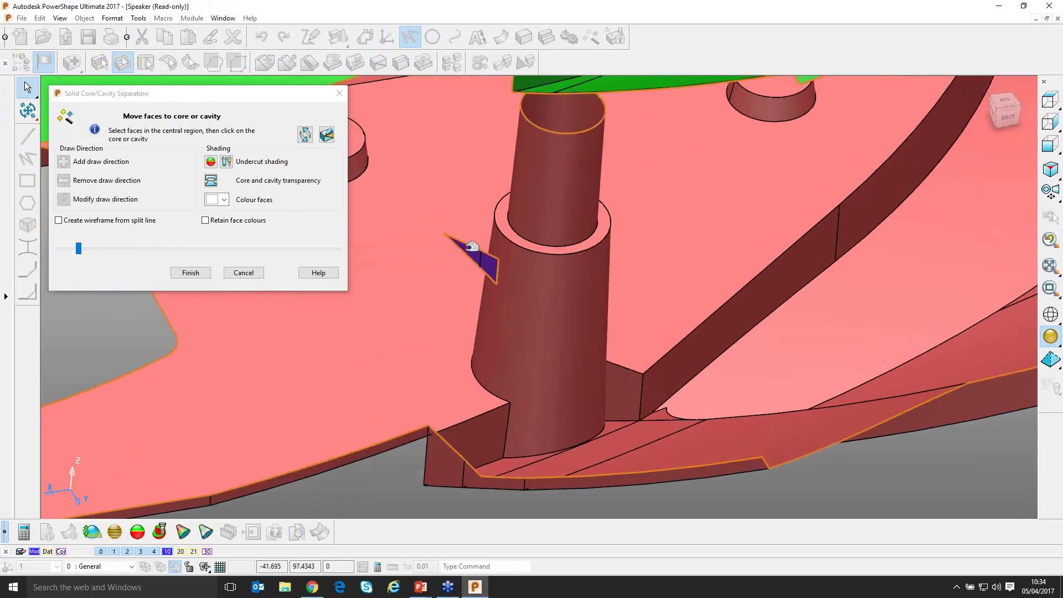
scroll(526, 232, down, 3)
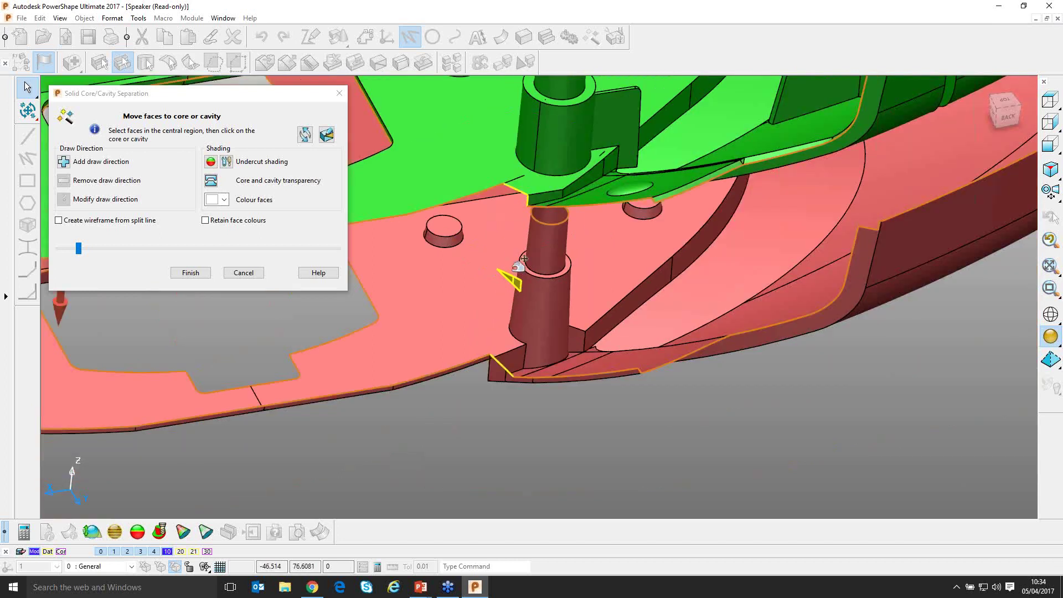
scroll(485, 178, down, 3)
Move the remaining central step faces beside the other boss to the cavity
mouse_move(485, 178)
middle_down()
mouse_move(538, 271)
mouse_move(595, 240)
middle_up()
scroll(617, 249, up, 5)
scroll(622, 244, down, 3)
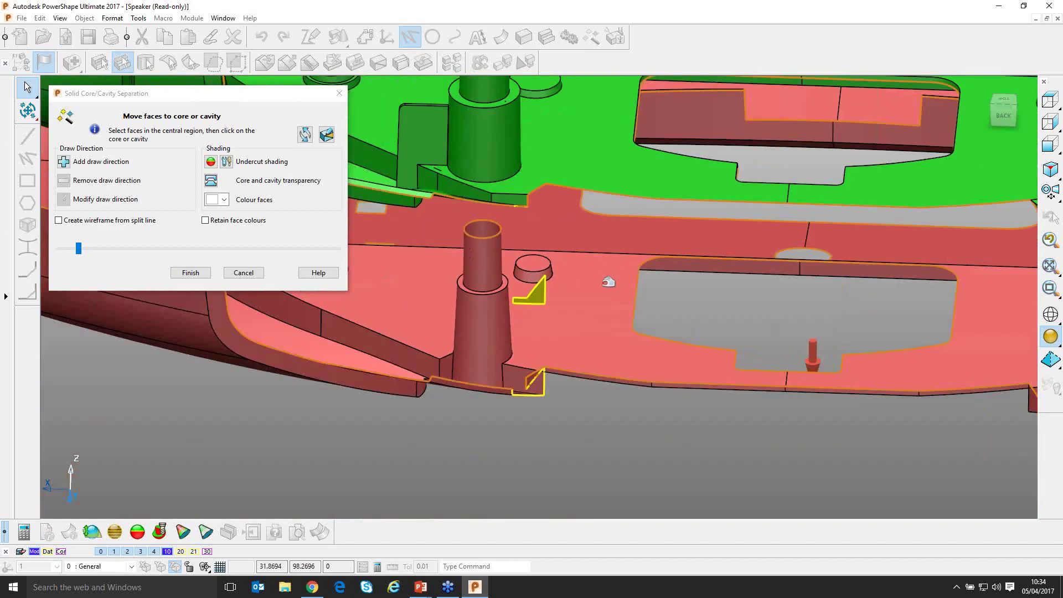
click(485, 419)
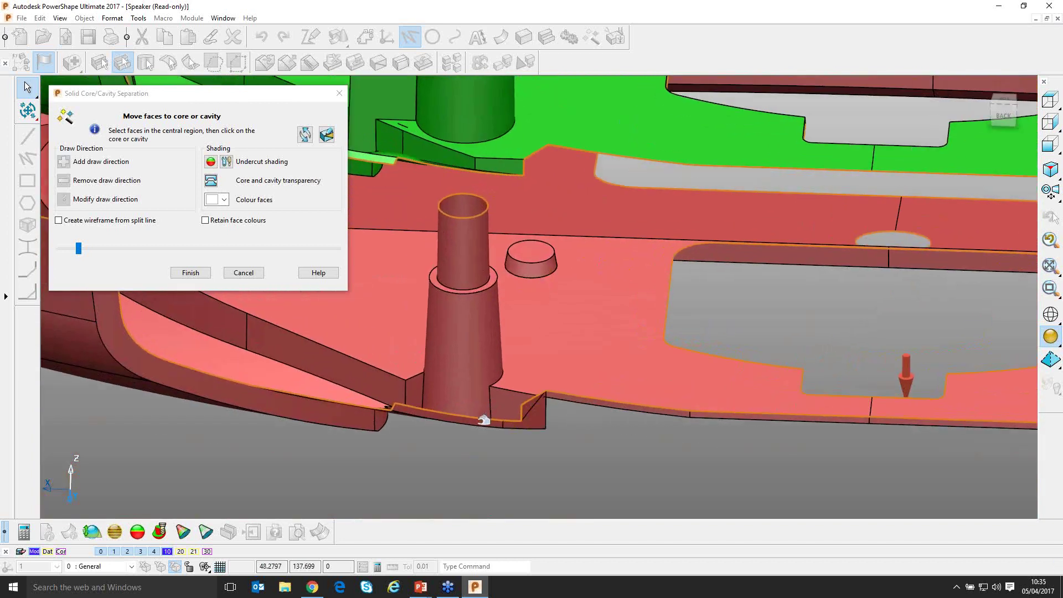
Reassign the upper triangular face of that rim step from the cavity to the core
scroll(556, 393, up, 5)
click(432, 261)
scroll(546, 188, down, 5)
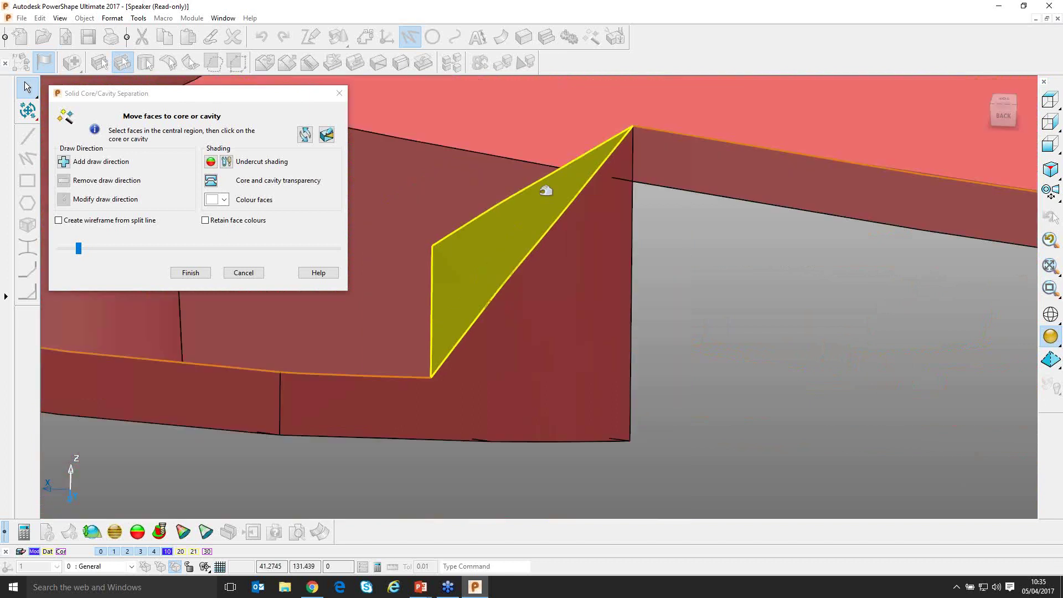
scroll(556, 234, down, 3)
middle_drag(601, 309, 527, 265)
Close core and cavity together and examine the split line along the divided rim step
drag(80, 250, 56, 248)
ctrl+shift+middle_drag(567, 255, 446, 317)
mouse_move(58, 249)
mouse_down()
mouse_move(72, 248)
mouse_move(55, 249)
mouse_up()
scroll(565, 264, down, 3)
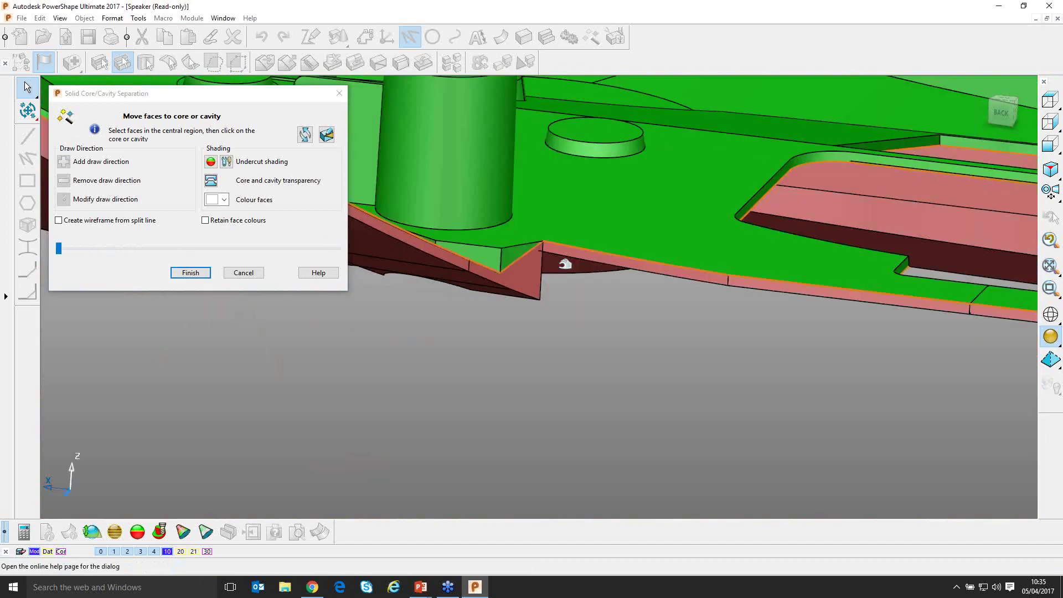
scroll(565, 264, down, 5)
Spread core and cavity far apart, examine the leftover central faces, and close the halves to locate them on the end wall
drag(60, 250, 219, 248)
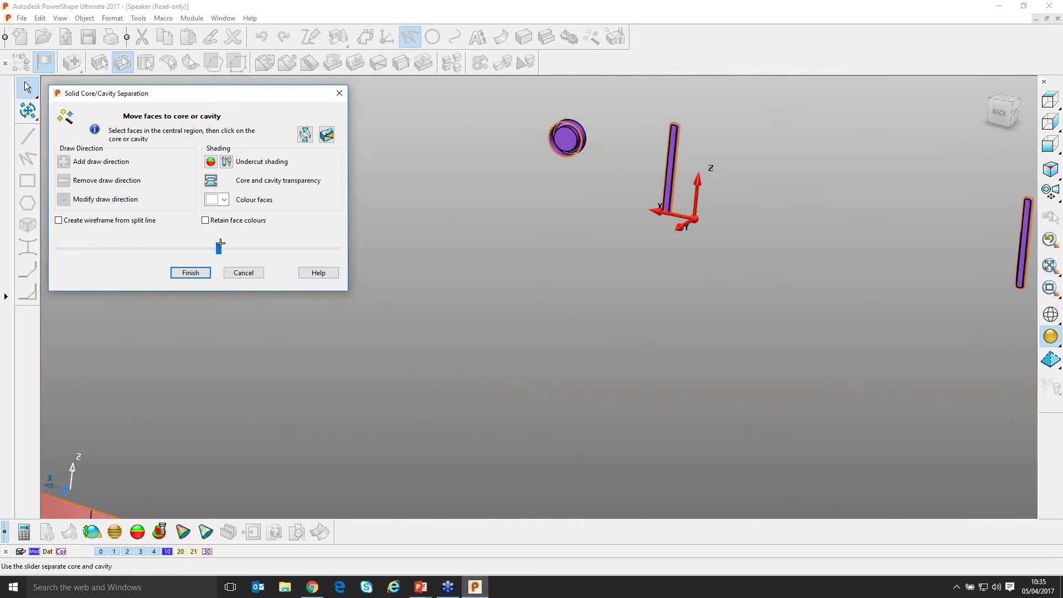
scroll(582, 233, down, 5)
middle_drag(582, 233, 448, 264)
scroll(448, 264, up, 5)
shift+middle_drag(662, 320, 670, 202)
scroll(609, 211, down, 5)
middle_drag(608, 211, 571, 222)
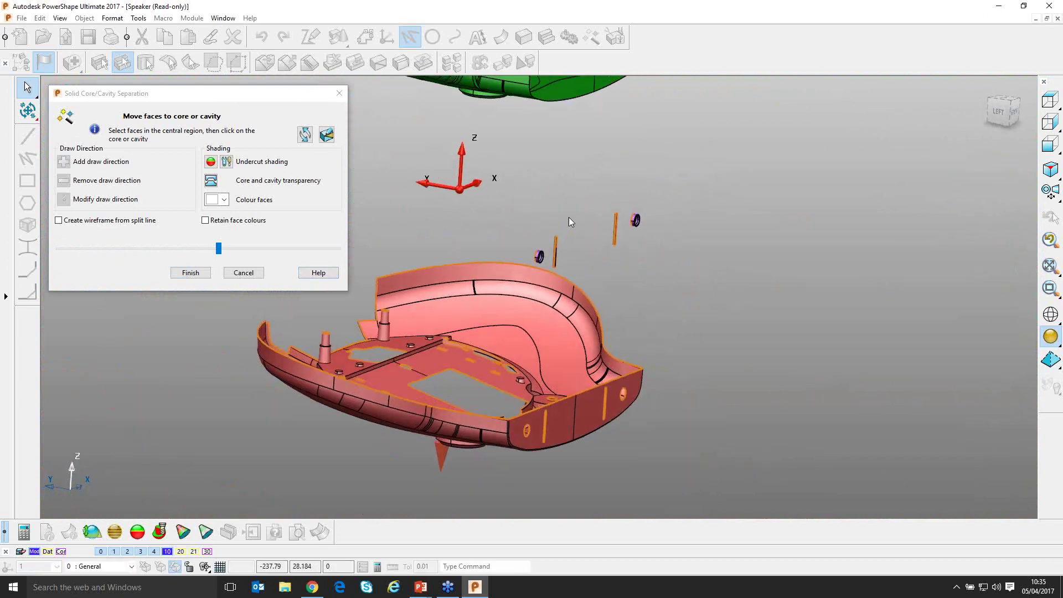
drag(219, 249, 44, 248)
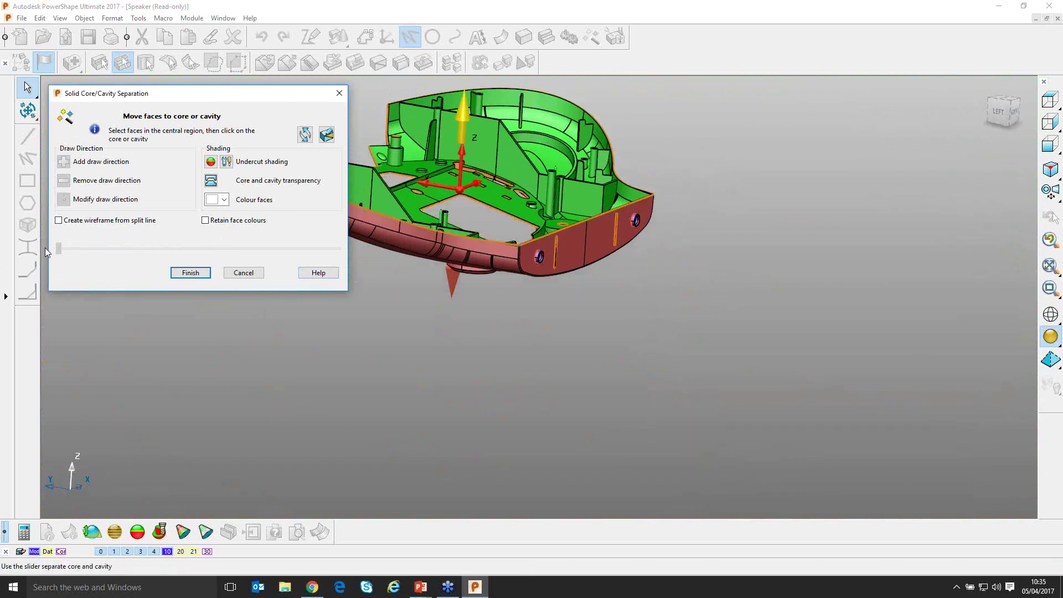
drag(512, 301, 706, 179)
scroll(426, 322, down, 3)
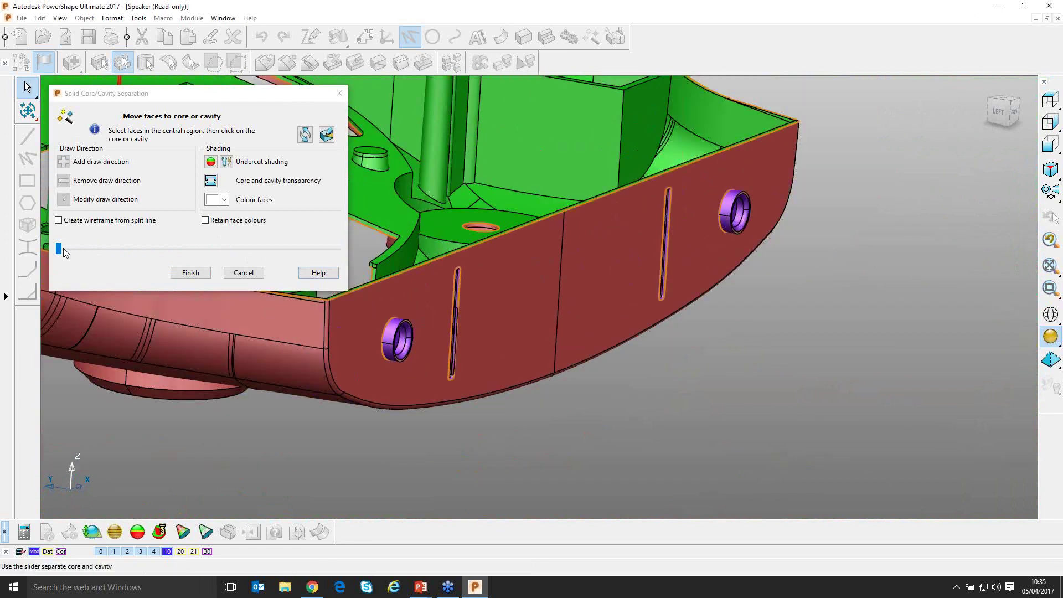
Spread core and cavity apart and start a new draw direction for all leftover hole and slot faces of the end wall
drag(59, 248, 232, 248)
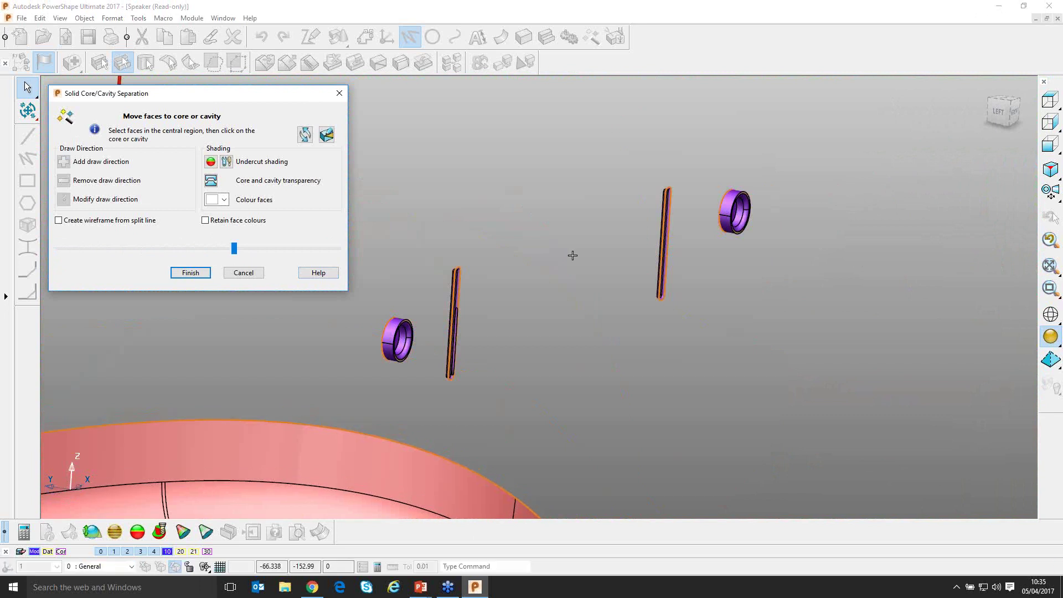
scroll(503, 332, down, 5)
mouse_move(611, 233)
mouse_down()
mouse_move(766, 163)
mouse_move(776, 149)
mouse_up()
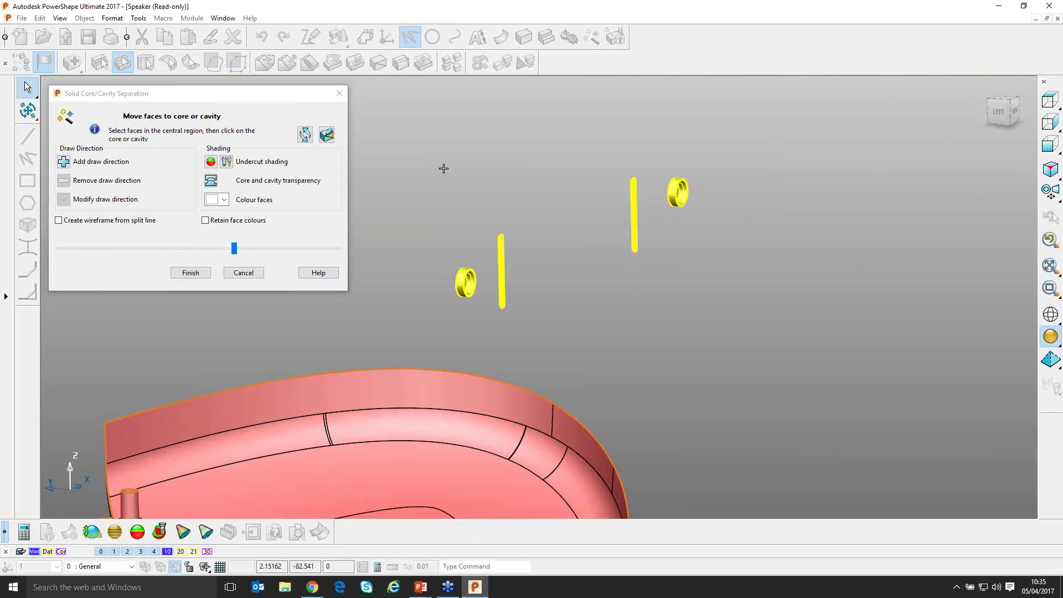
click(104, 163)
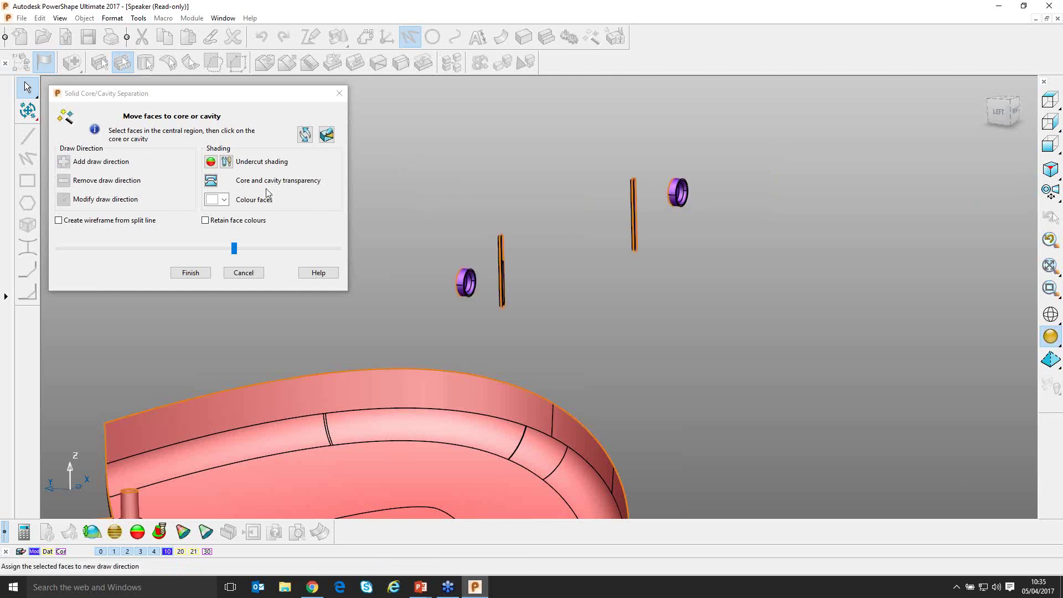
drag(421, 317, 813, 150)
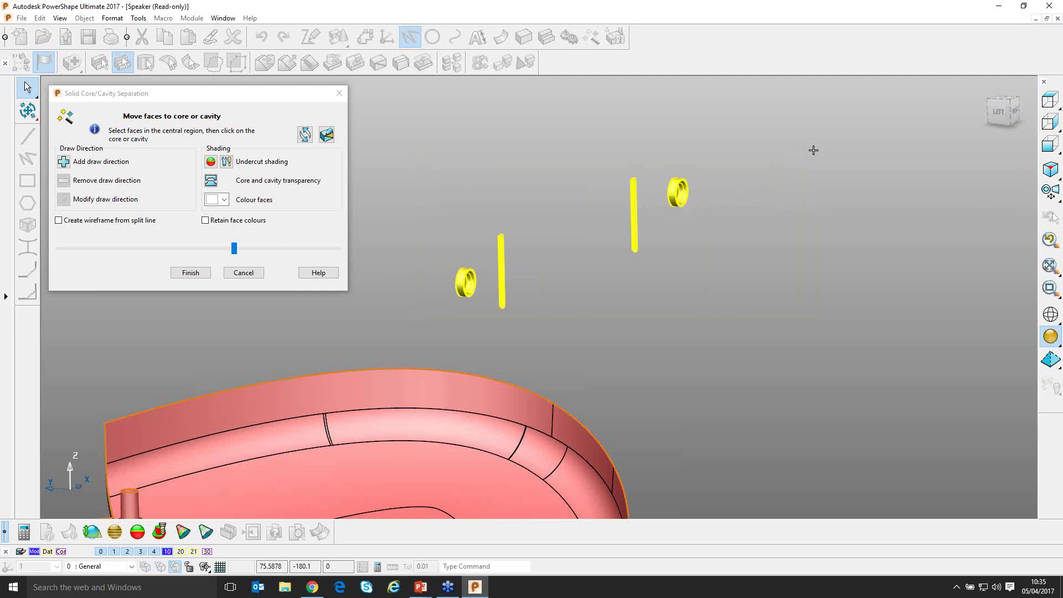
click(64, 162)
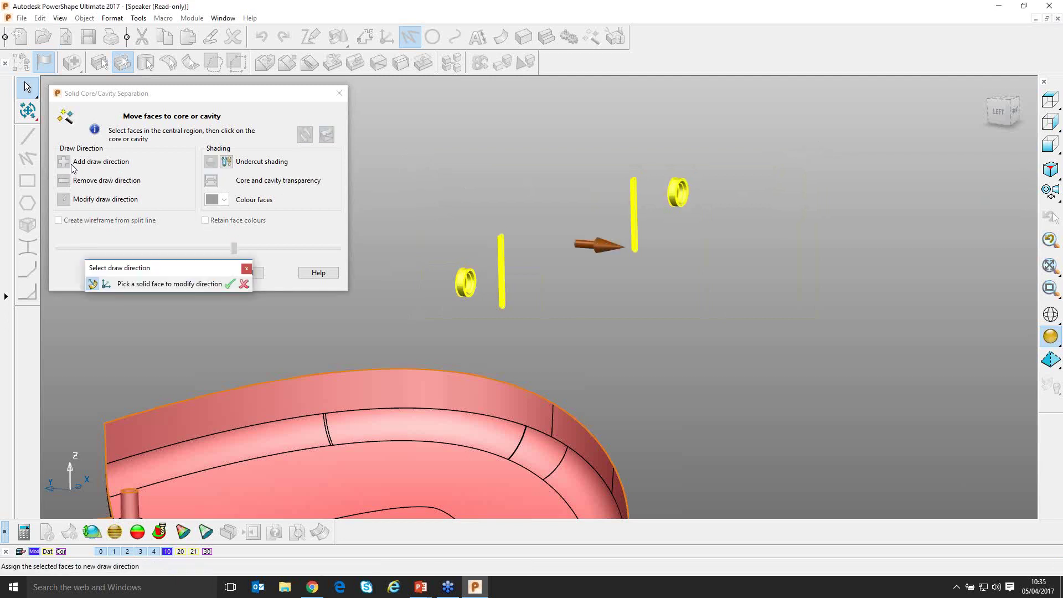
Try to take the new draw direction from the central workplane
scroll(554, 211, down, 5)
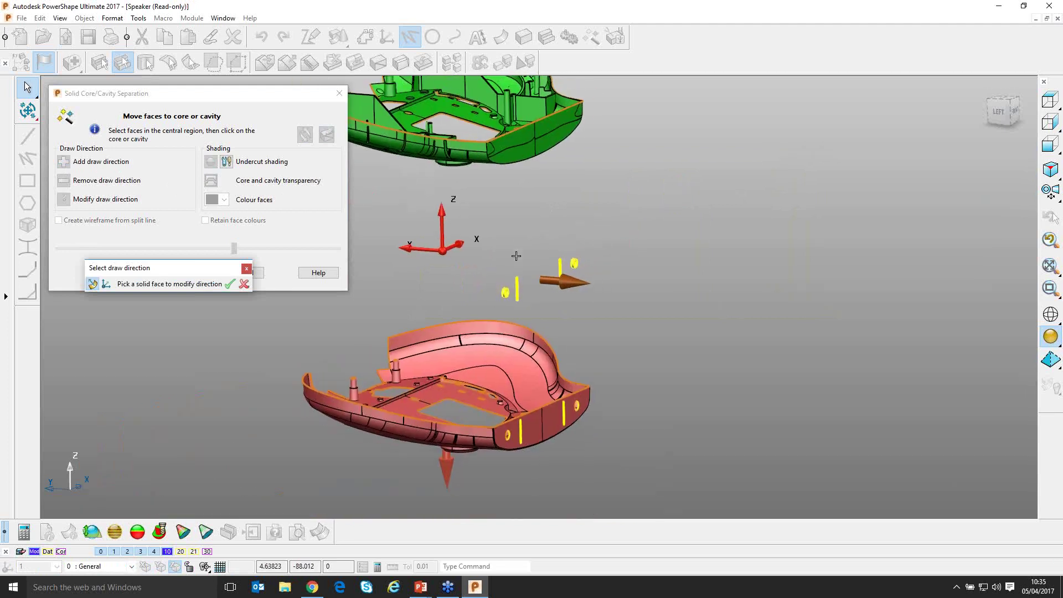
scroll(551, 300, up, 3)
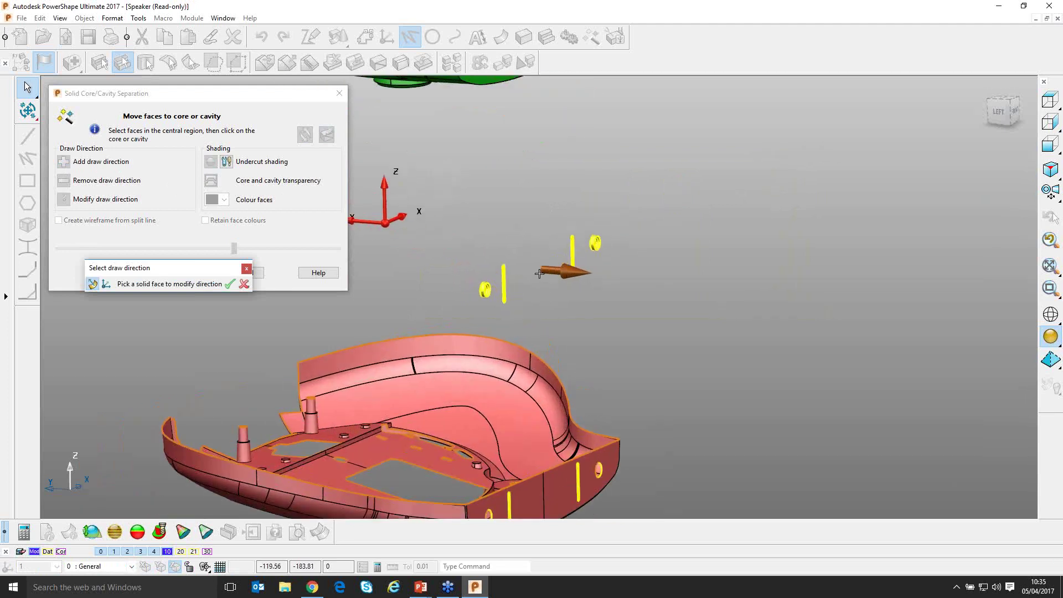
scroll(596, 206, down, 2)
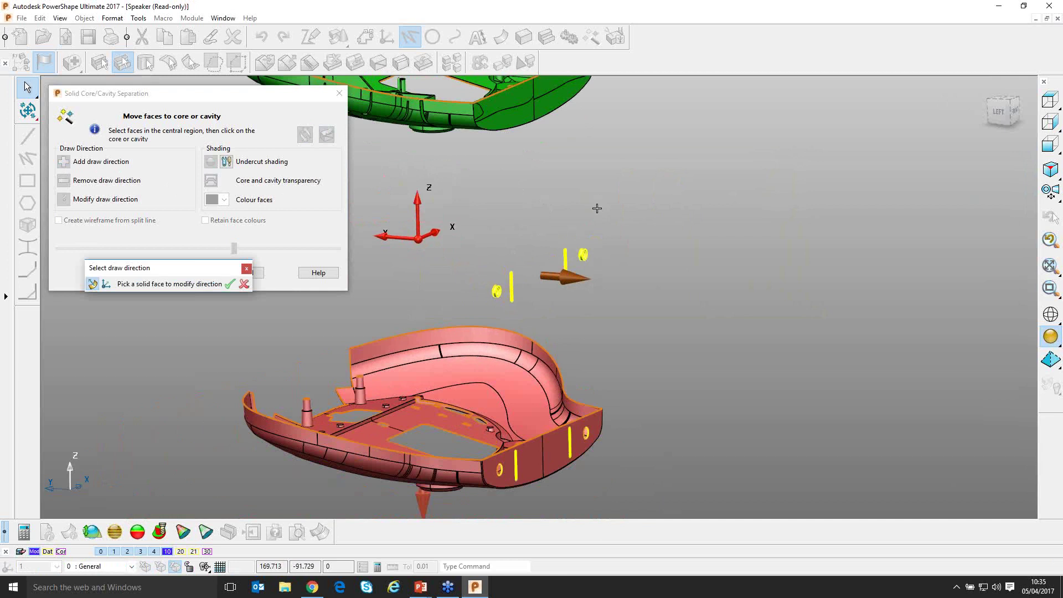
drag(169, 269, 136, 311)
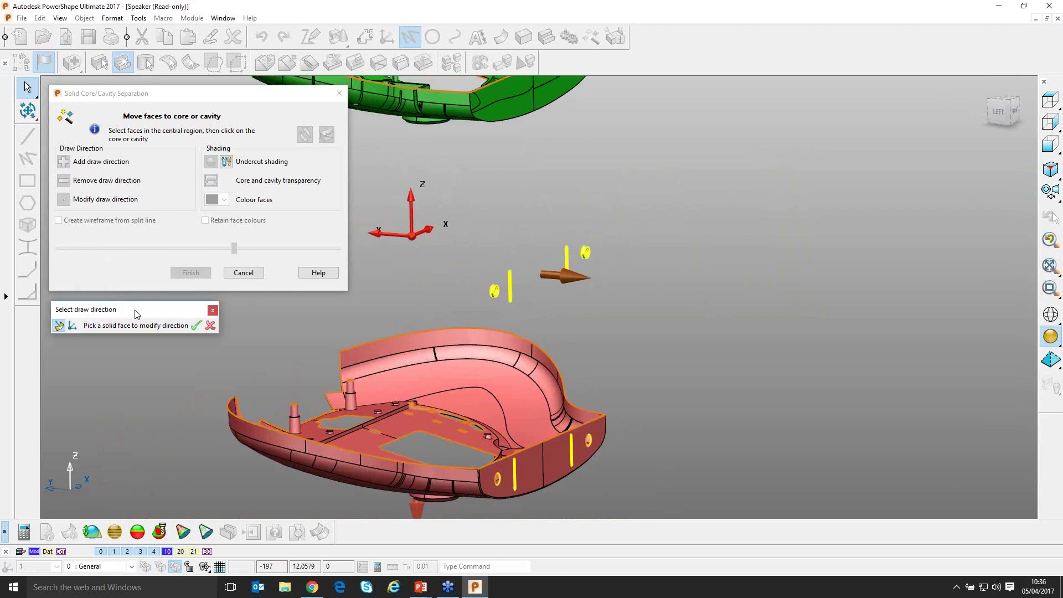
scroll(451, 378, up, 2)
shift+middle_drag(447, 374, 454, 351)
scroll(491, 271, down, 3)
shift+middle_drag(491, 271, 494, 310)
middle_drag(494, 310, 409, 325)
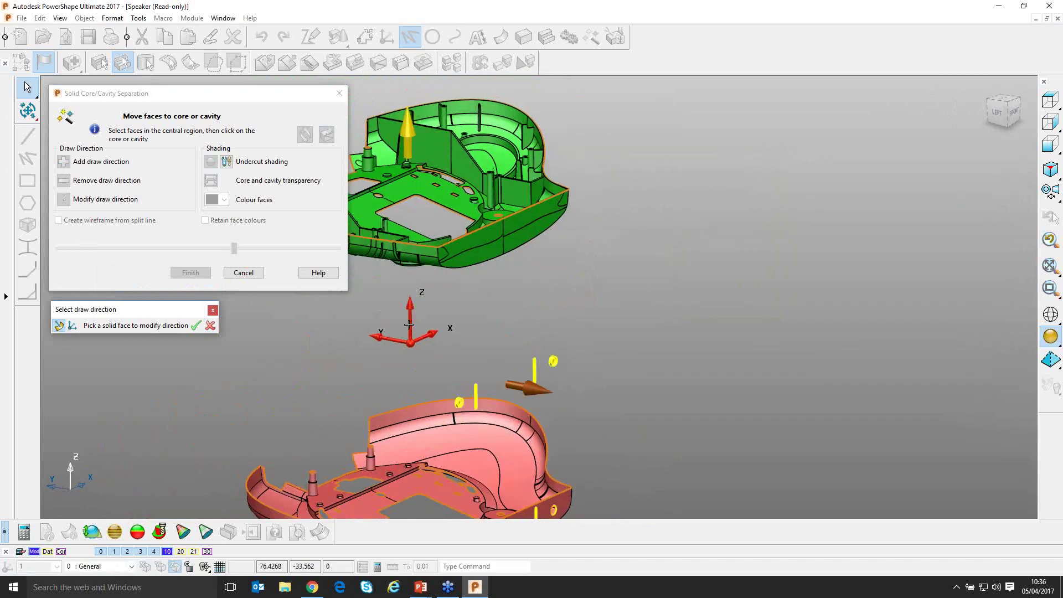
click(73, 325)
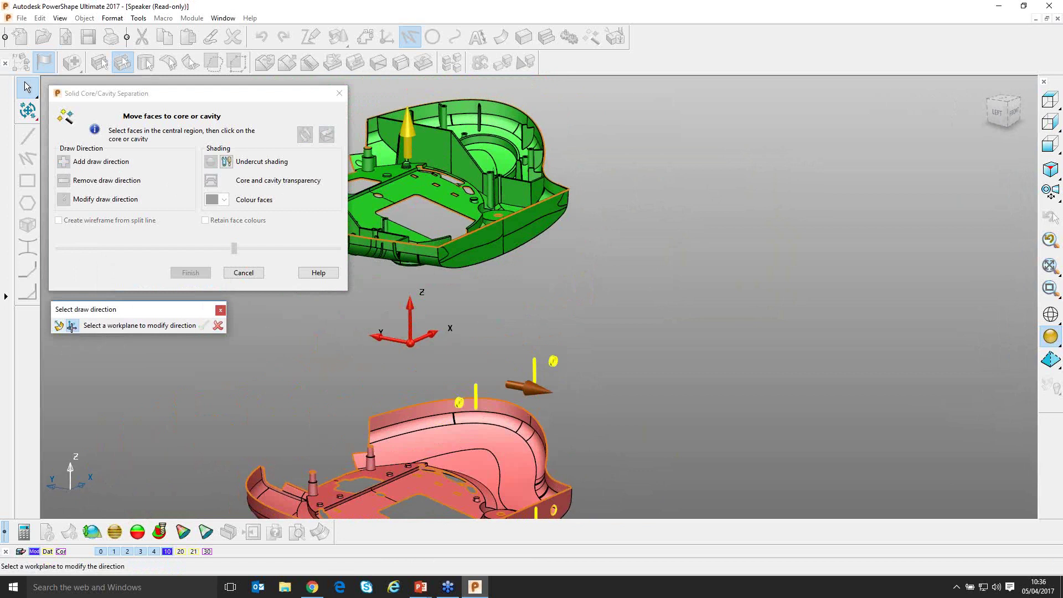
click(411, 344)
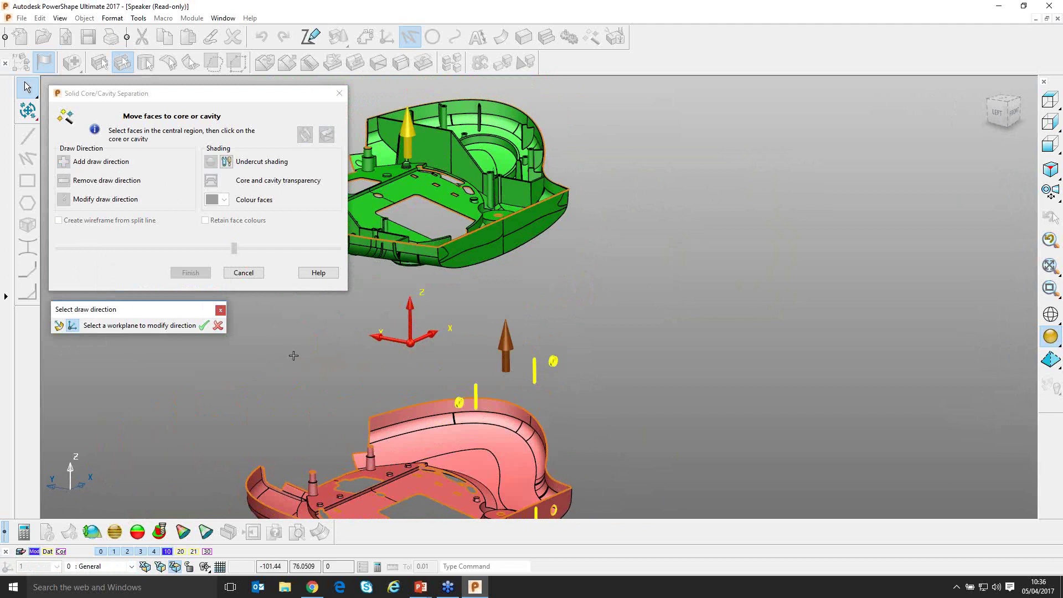
Set the new draw direction from the flat end-wall face of the cavity and accept it
click(59, 327)
shift+middle_drag(360, 396, 361, 250)
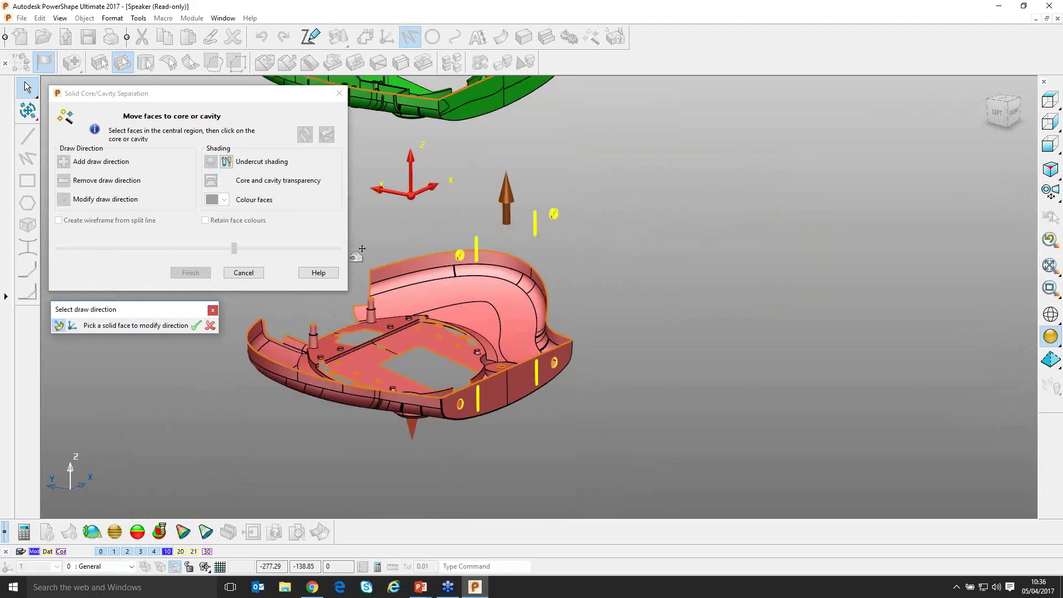
click(505, 383)
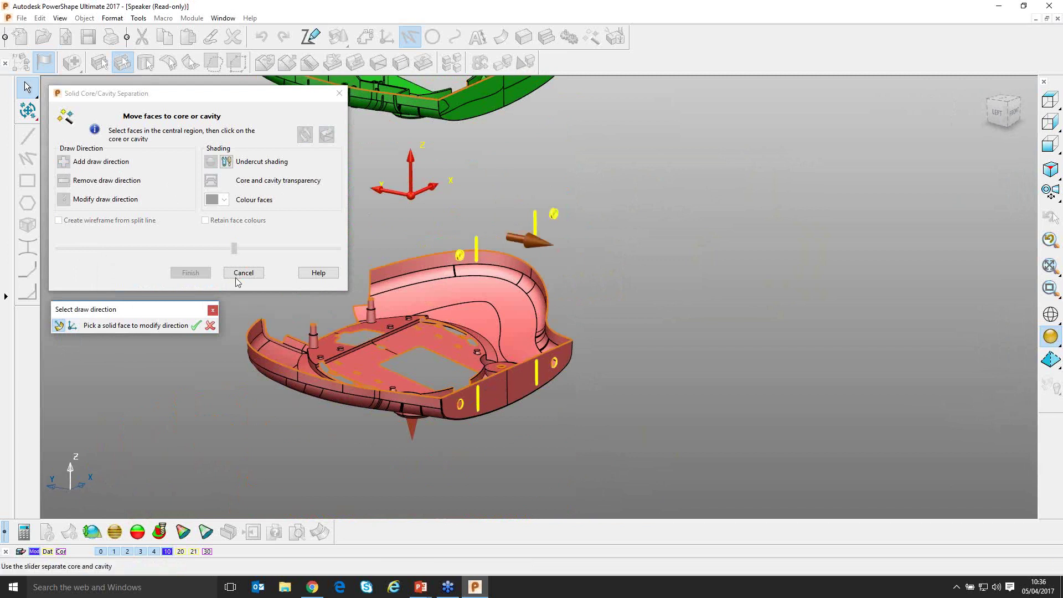
click(233, 250)
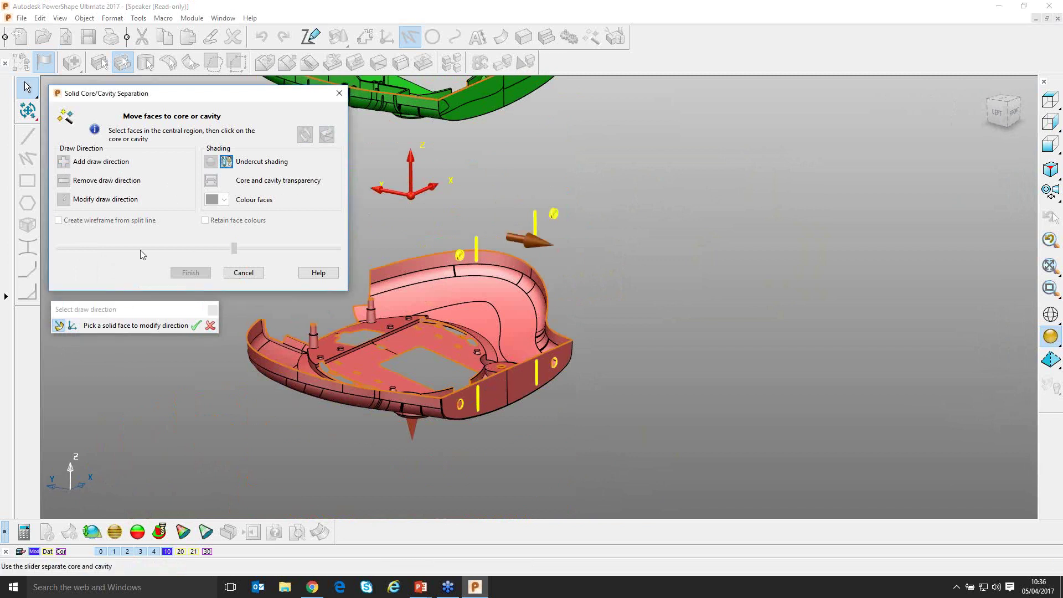
click(196, 325)
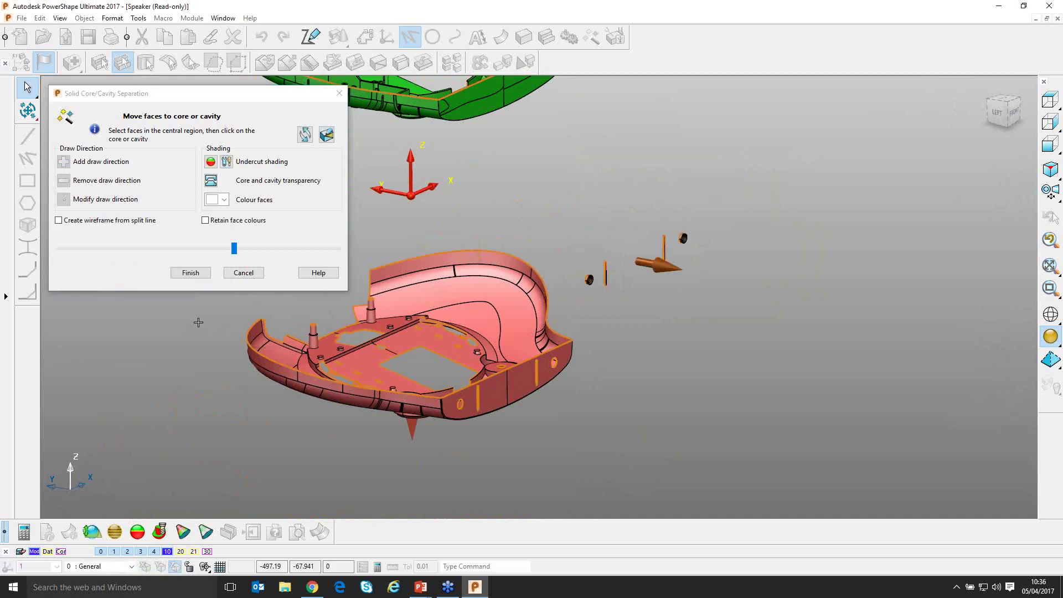
Close the halves and finish the separation with wireframe created from the split line and face colours retained
drag(234, 248, 55, 248)
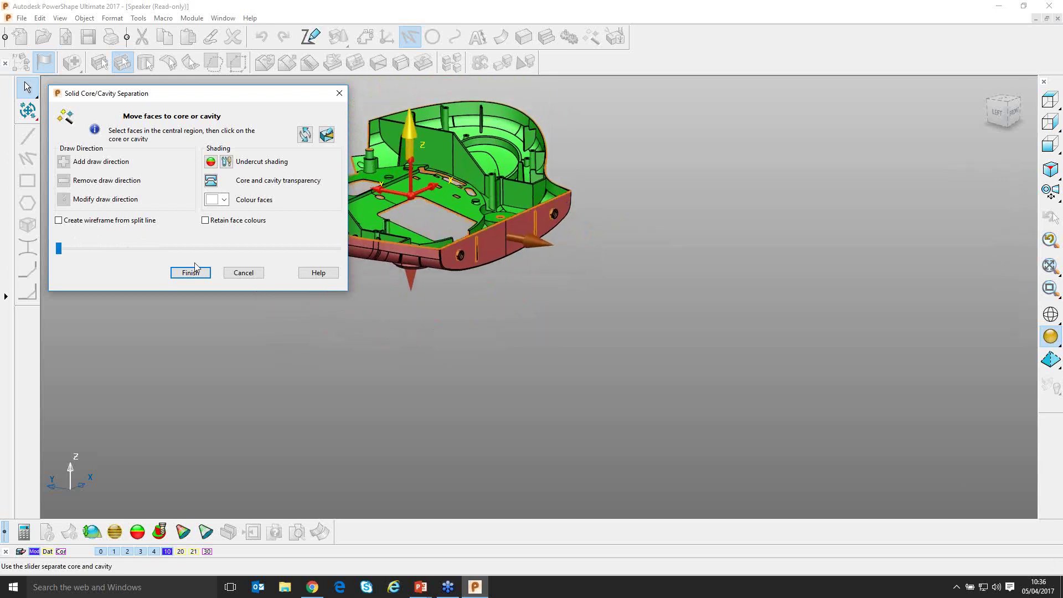
scroll(489, 314, up, 3)
middle_drag(539, 323, 540, 338)
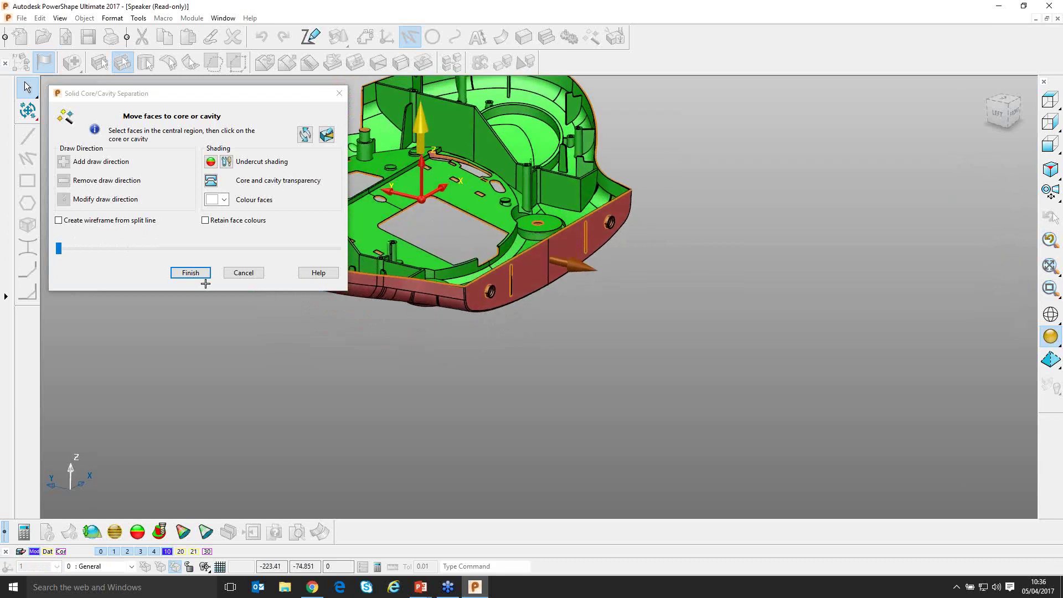
click(58, 220)
middle_drag(581, 304, 586, 338)
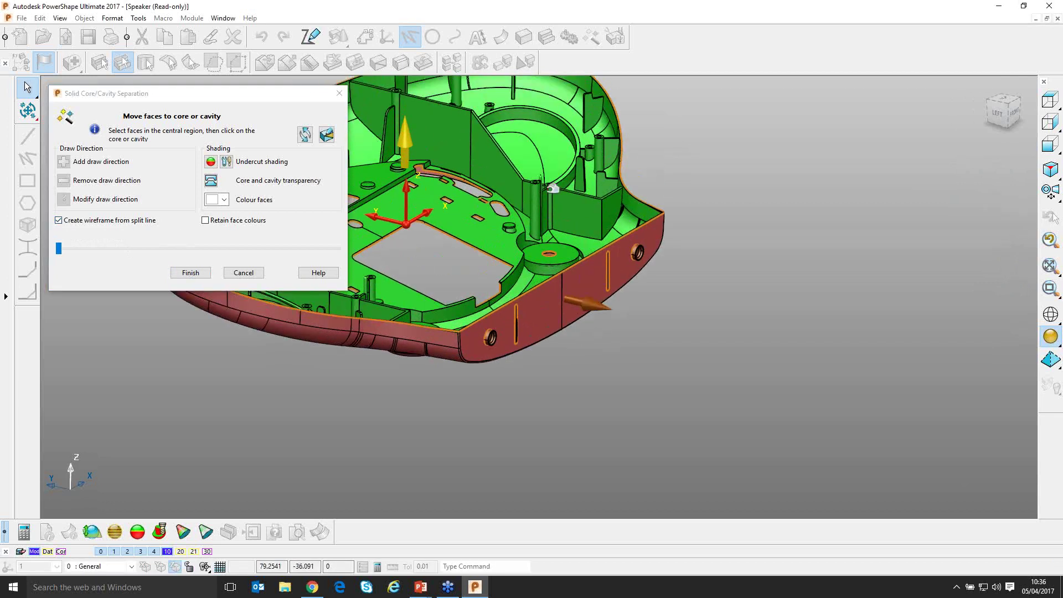
click(206, 221)
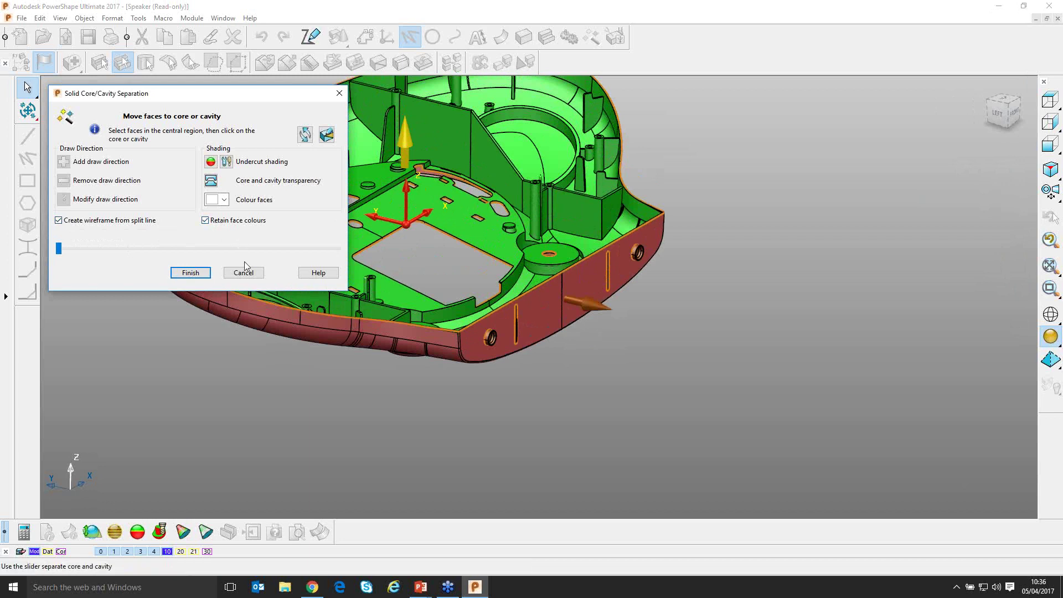
click(189, 273)
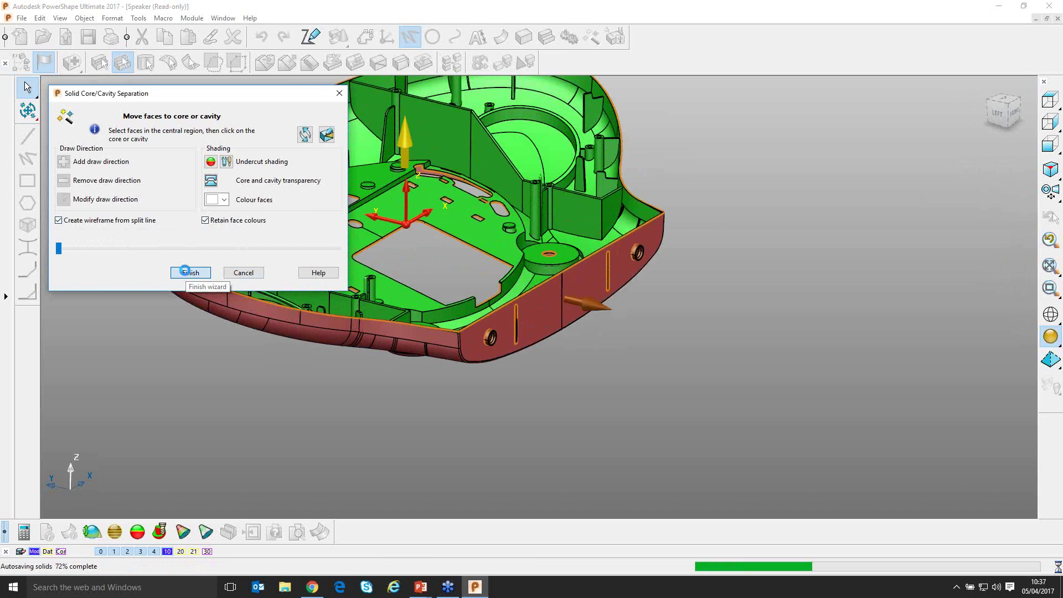
Blank the selected core solid and curves to isolate the red cavity
click(161, 157)
middle_drag(161, 157, 355, 276)
click(354, 276)
scroll(470, 362, down, 5)
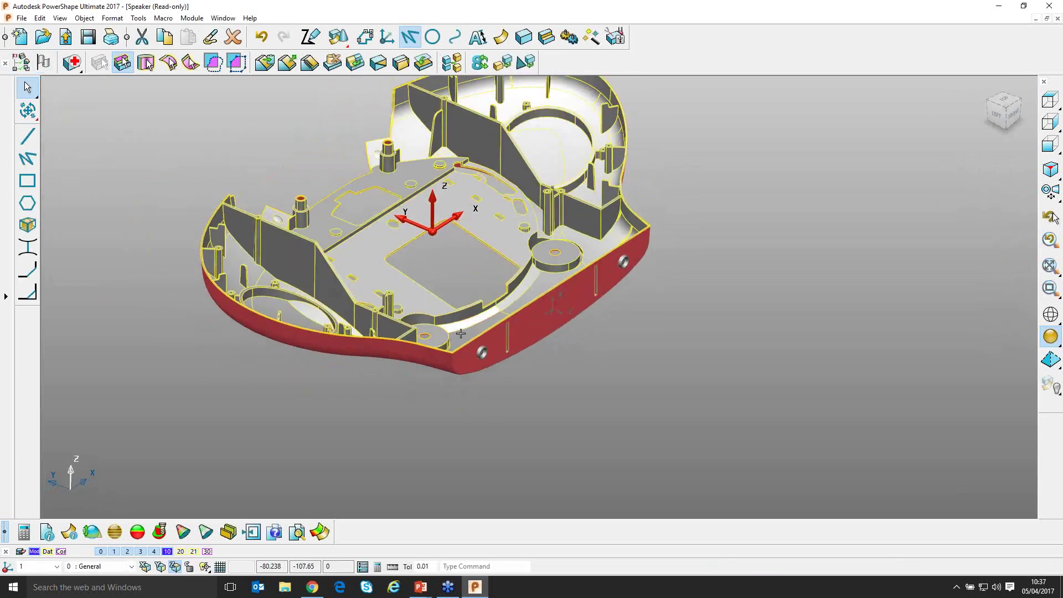
scroll(471, 361, up, 3)
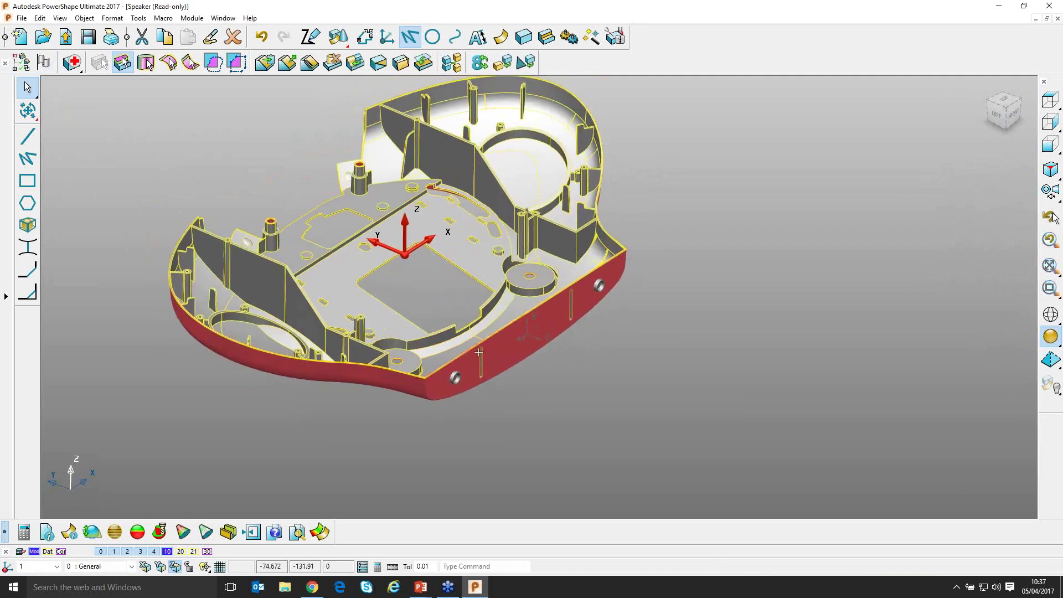
key(ctrl+j)
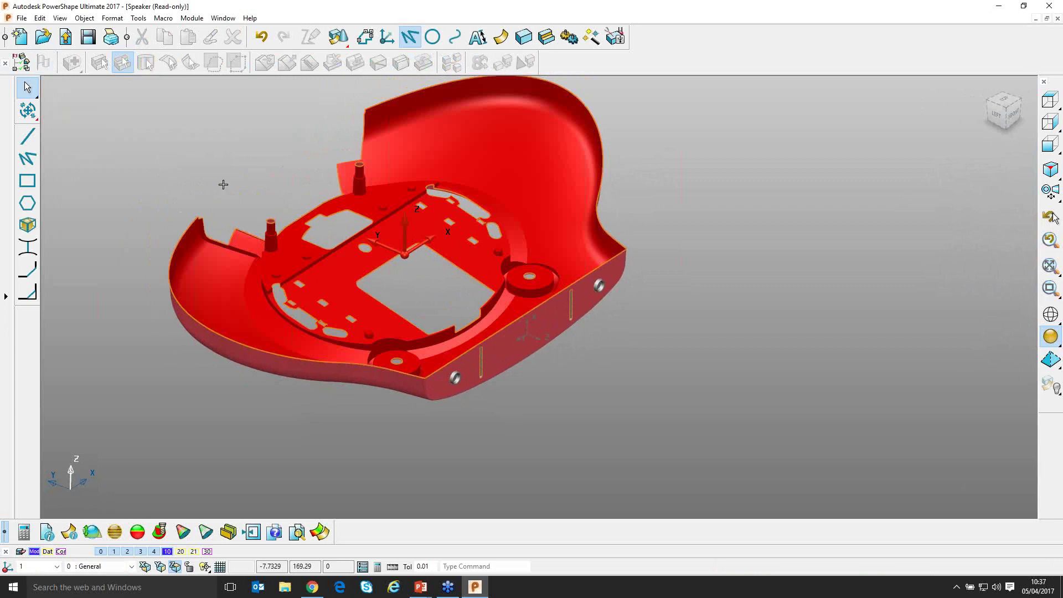
Select the composite curve around the cavity's outer edge and start a split surface from it
click(215, 319)
middle_drag(215, 319, 130, 350)
middle_drag(487, 312, 468, 288)
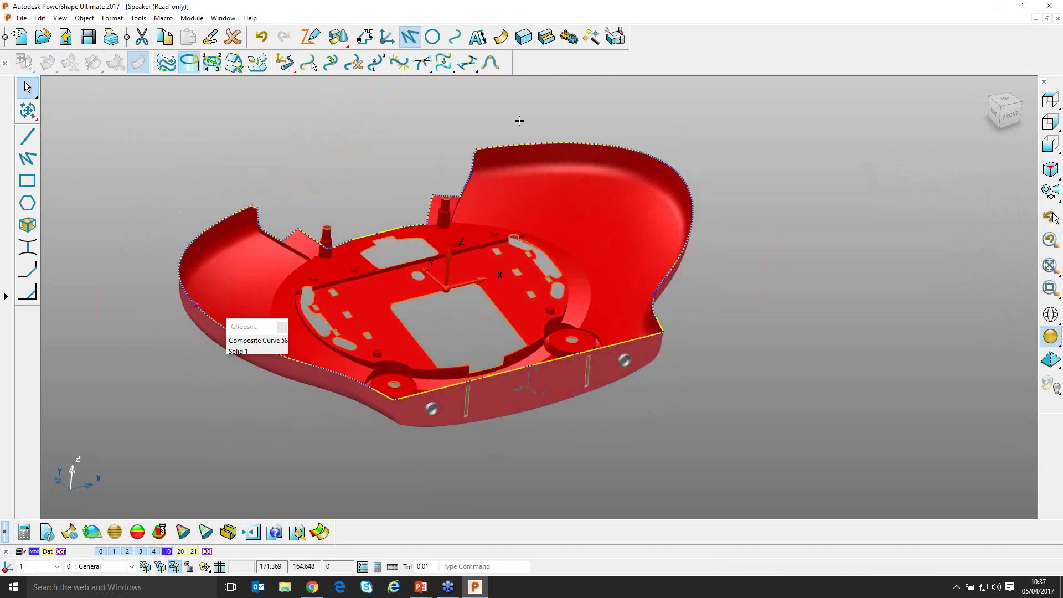
click(501, 37)
click(248, 147)
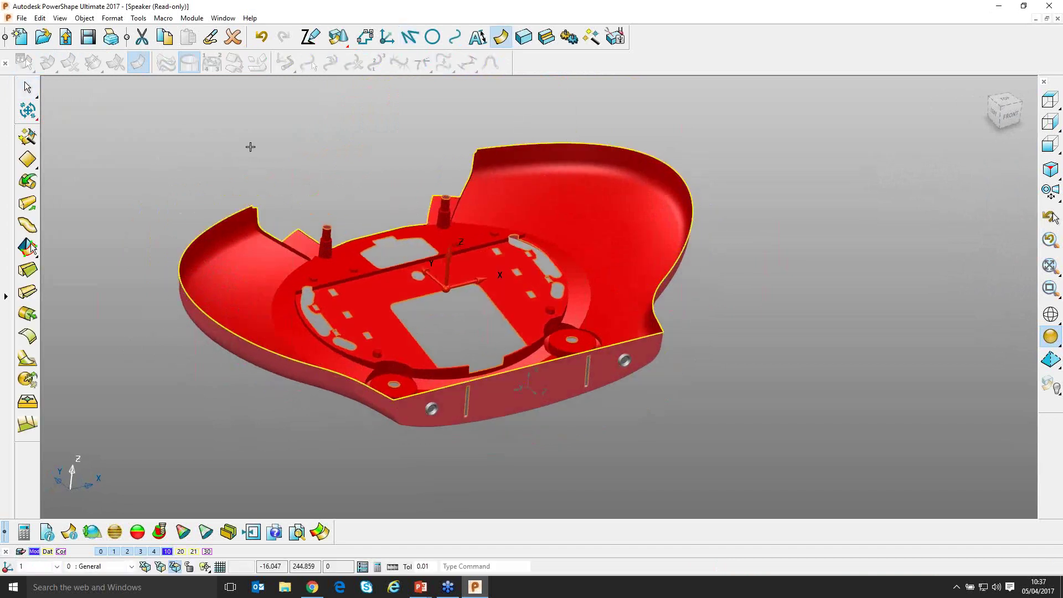
click(28, 292)
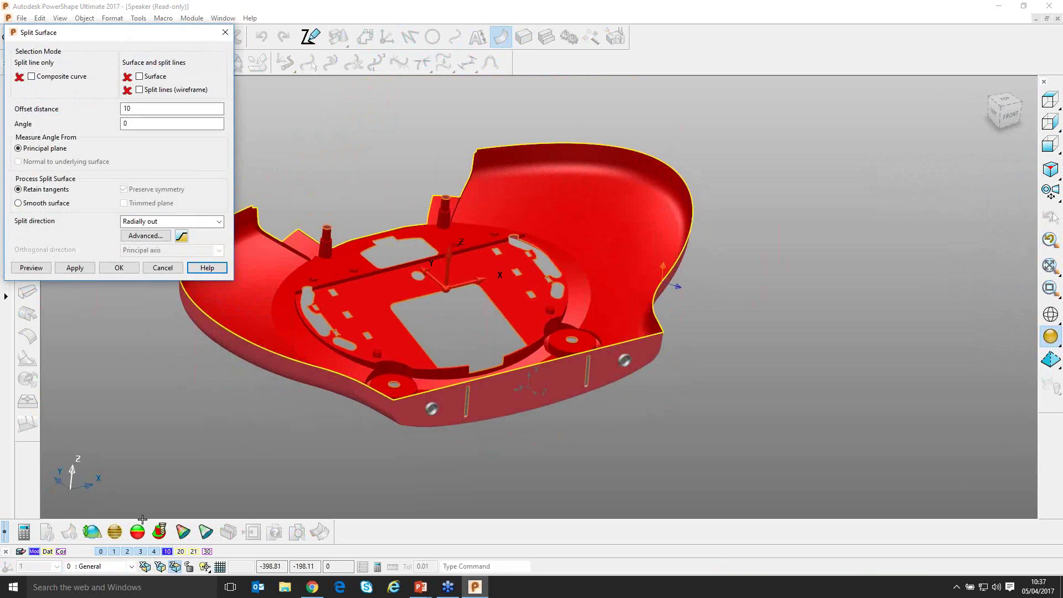
Preview the split surface with an offset distance of 100 and the split direction Align to axes, and cancel it
double_click(133, 108)
text(1)
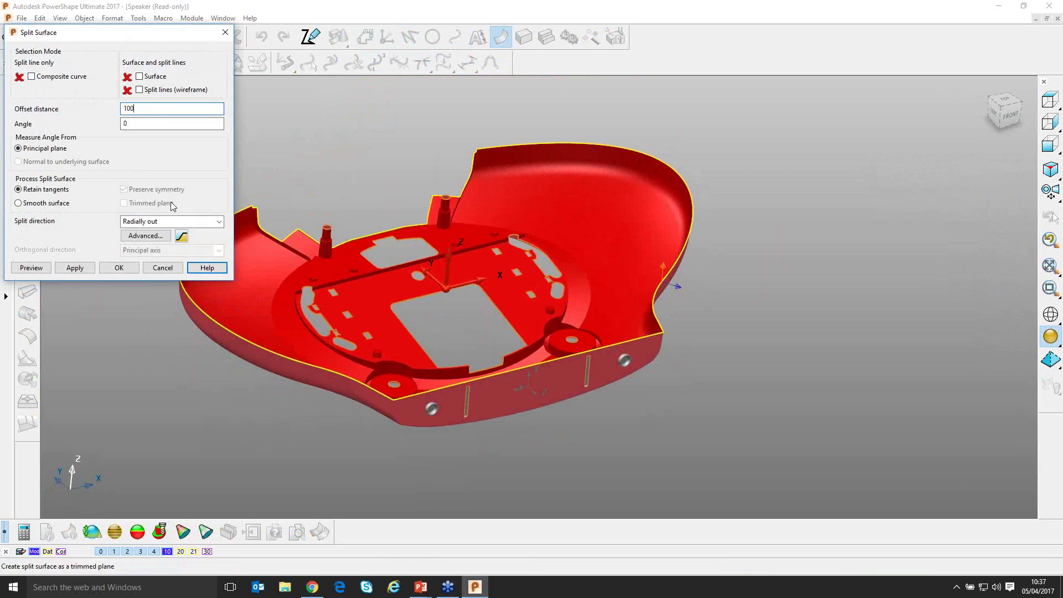
click(203, 222)
click(204, 233)
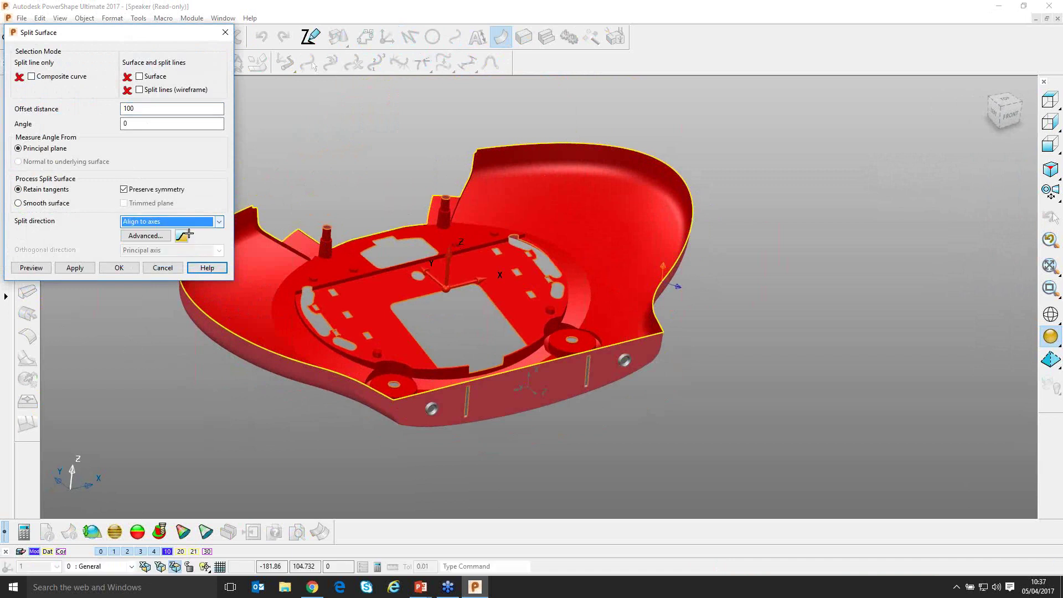
click(36, 270)
middle_drag(541, 151, 363, 187)
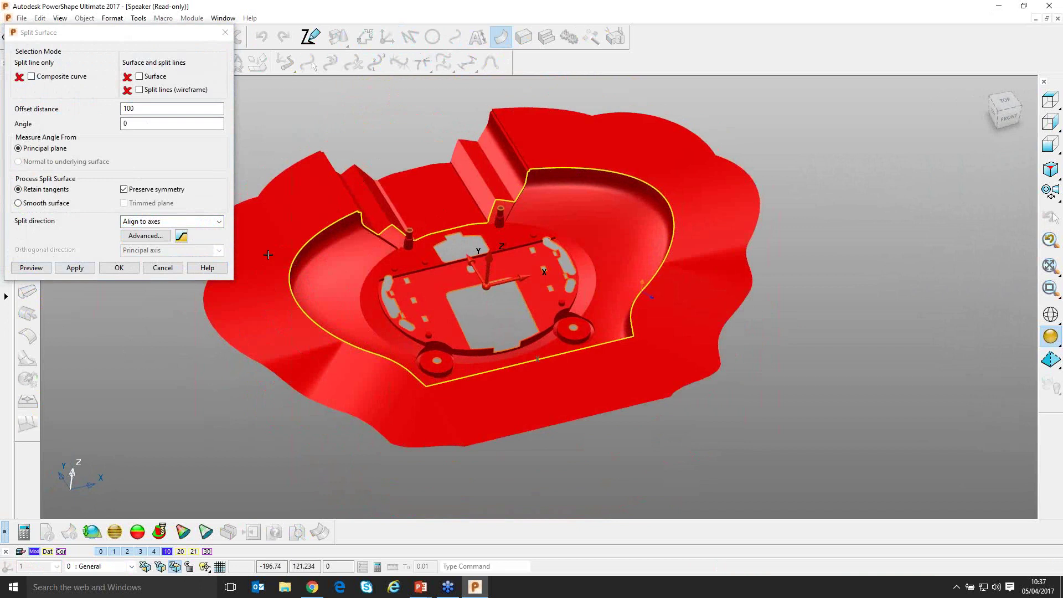
click(159, 269)
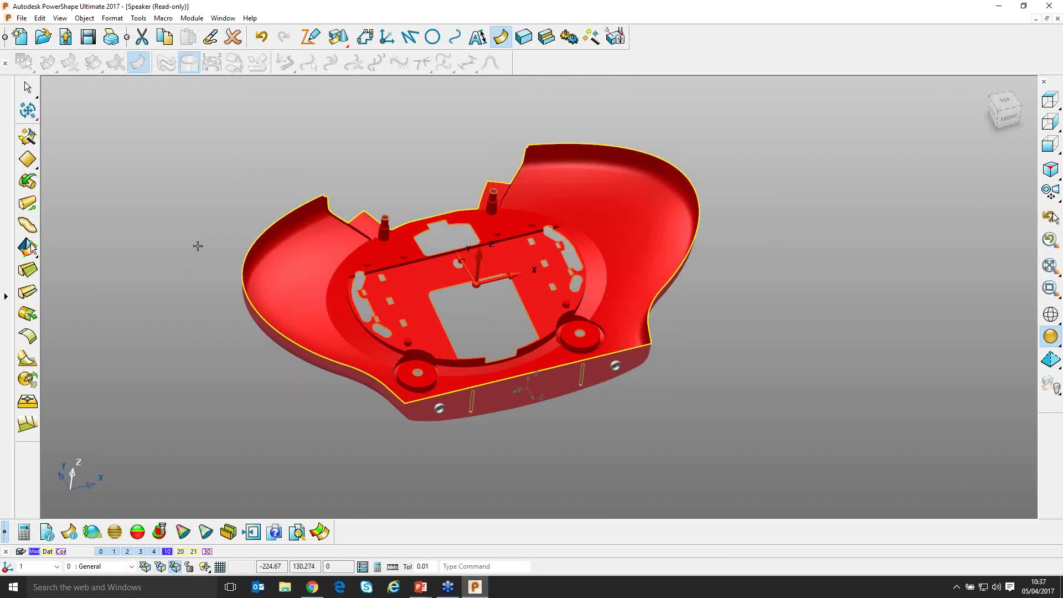
click(1000, 9)
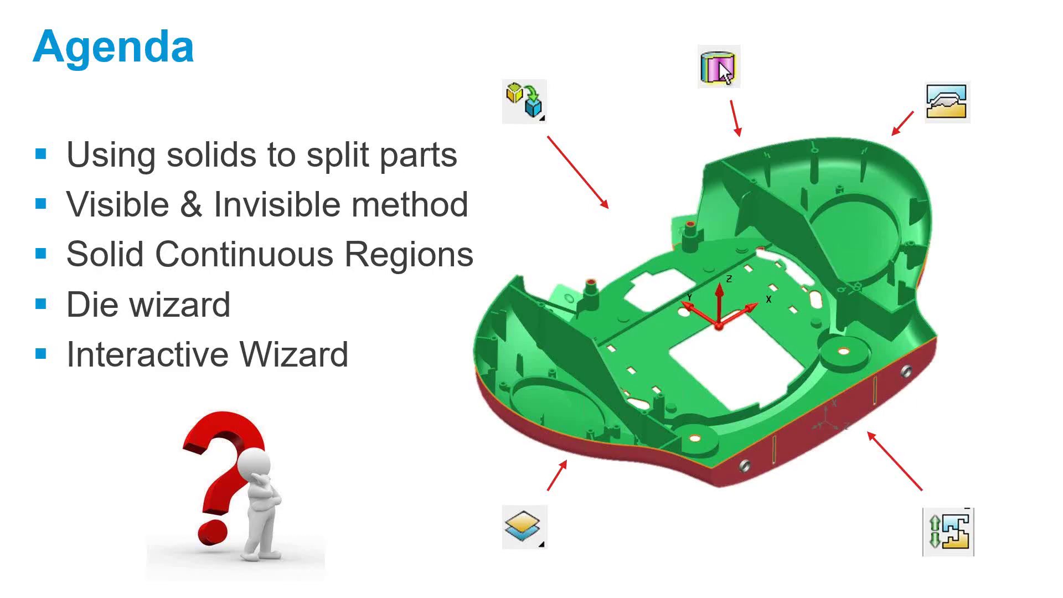
click(238, 94)
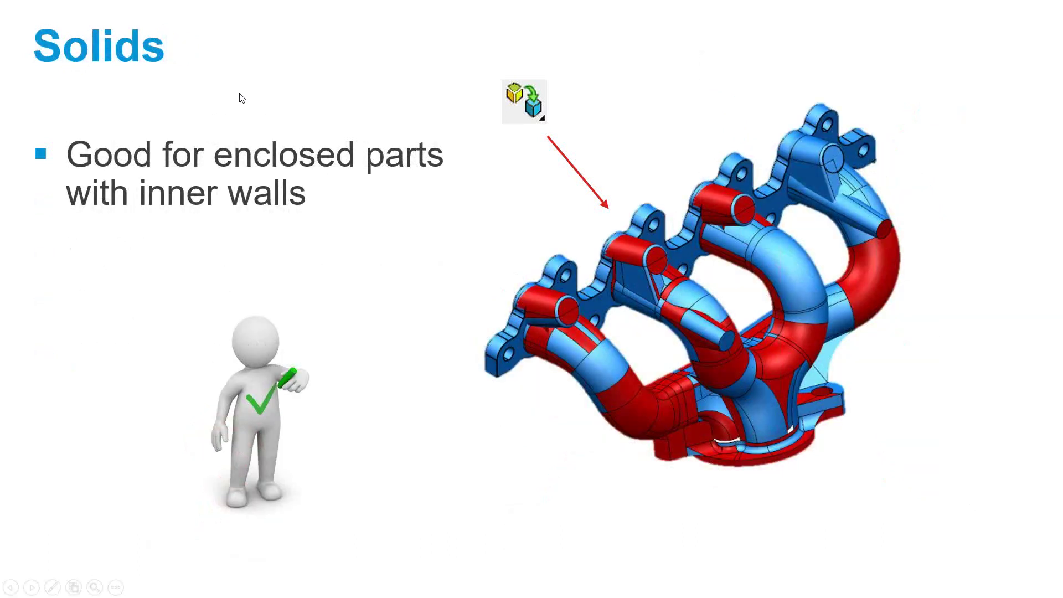